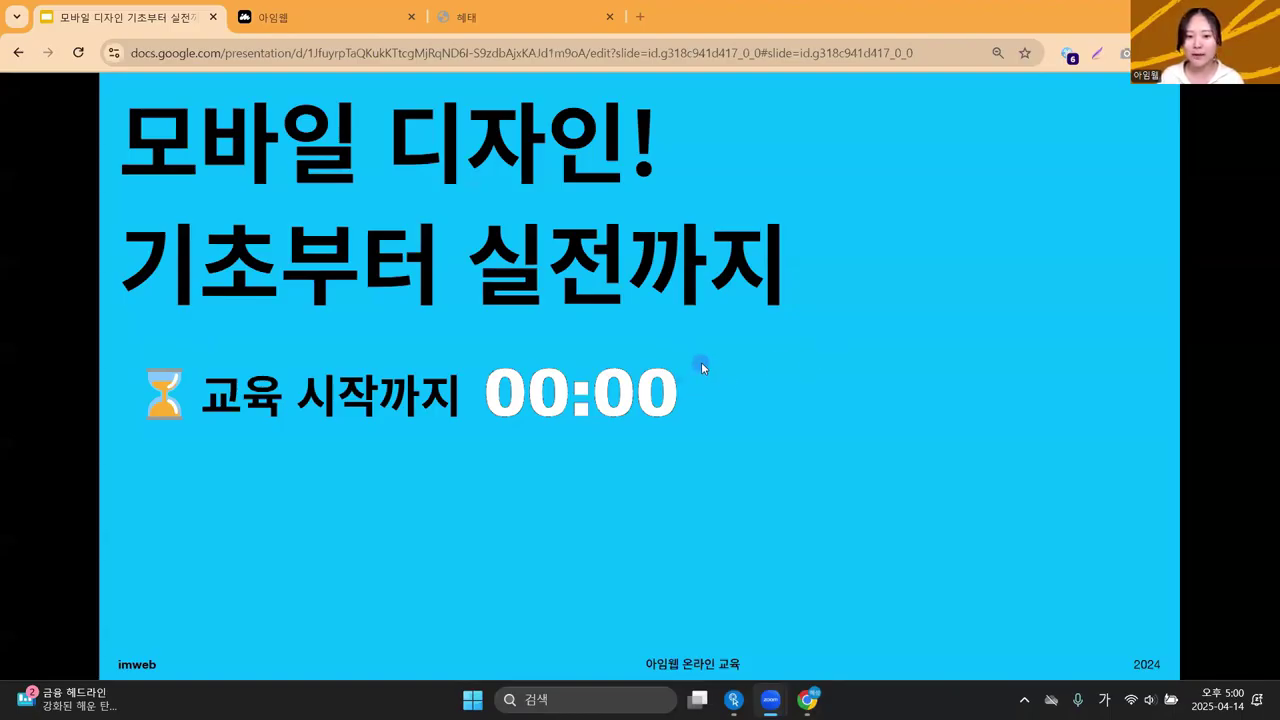
Advance the presentation through the responsive-design slides to the slide on editing the mobile design.
key("Right")
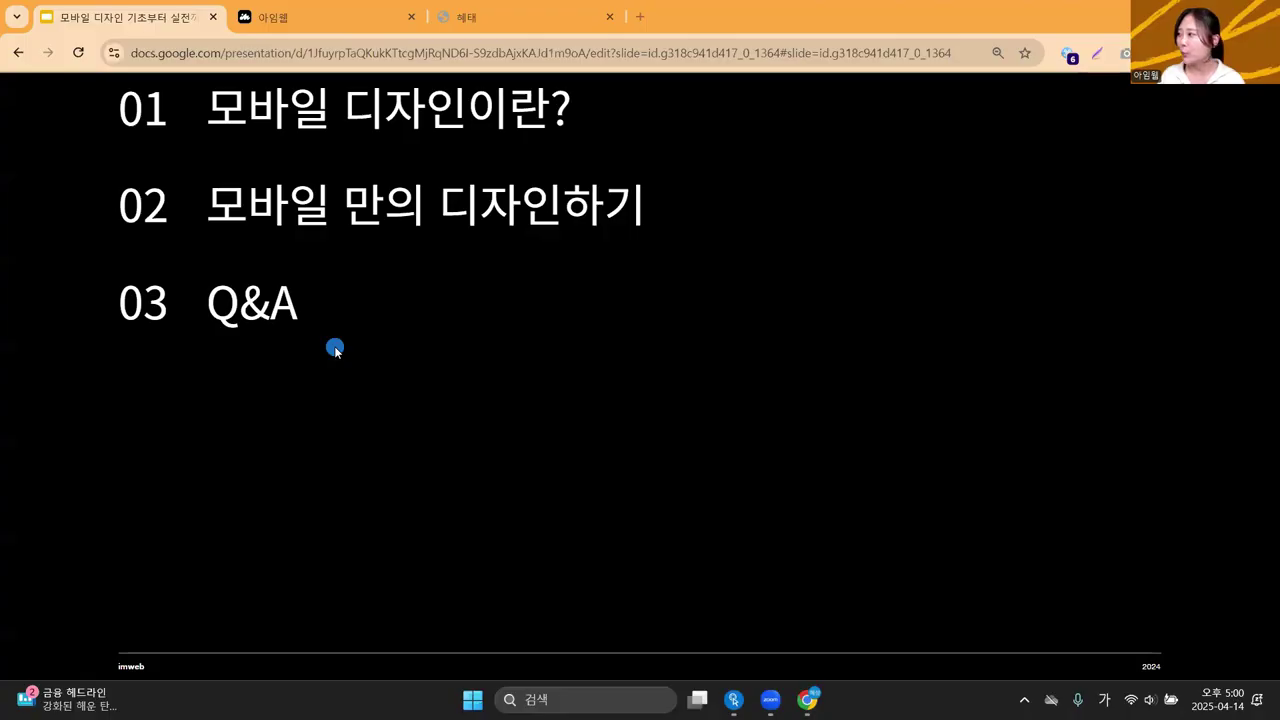
left_click(397, 302)
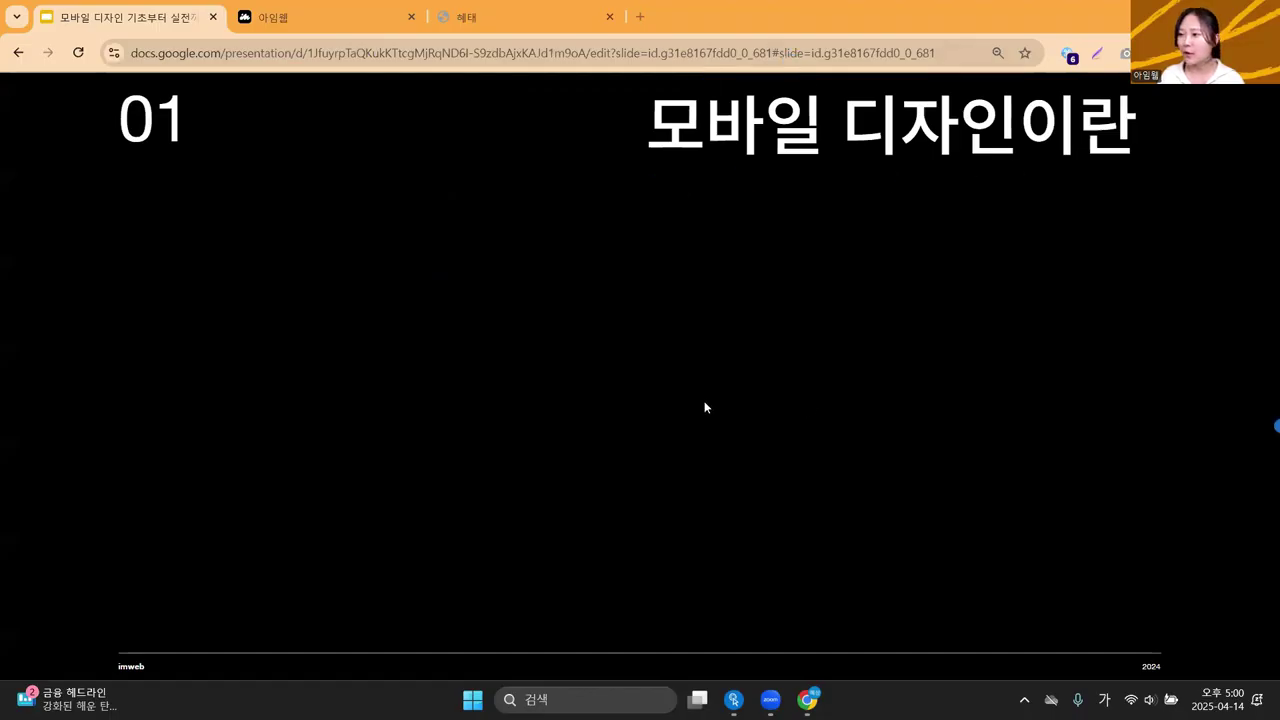
left_click(432, 367)
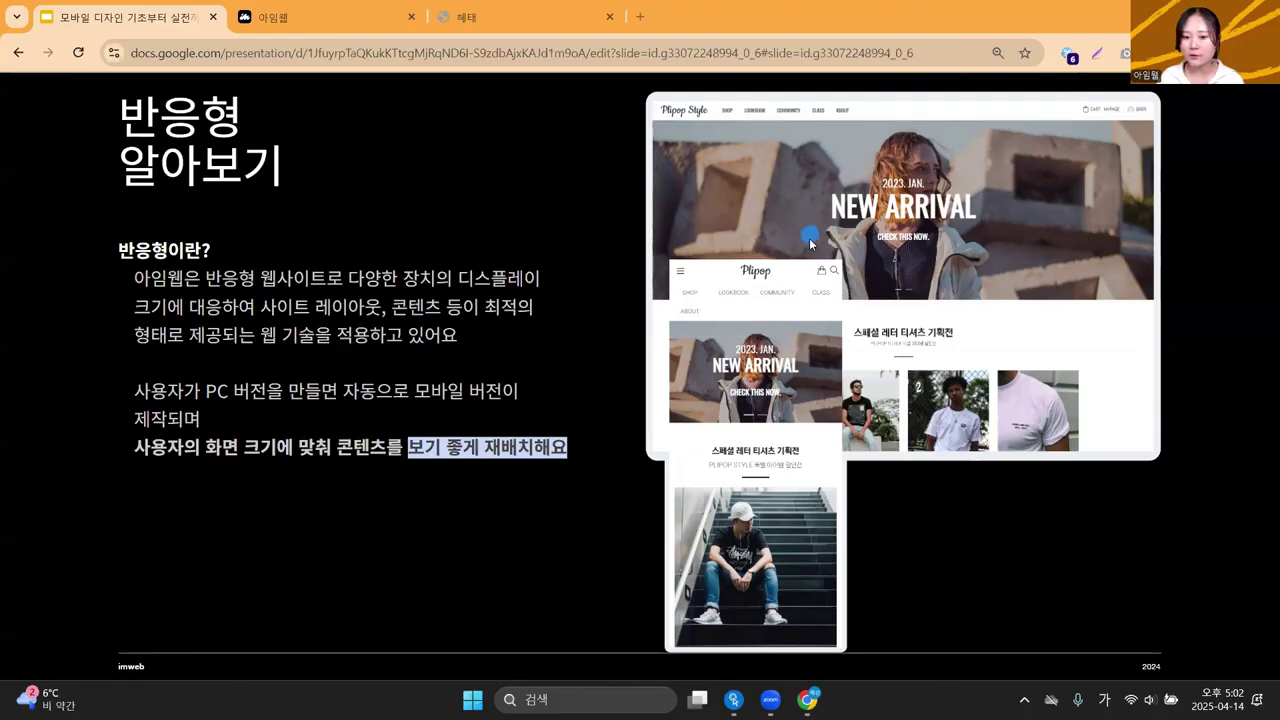
key("Right")
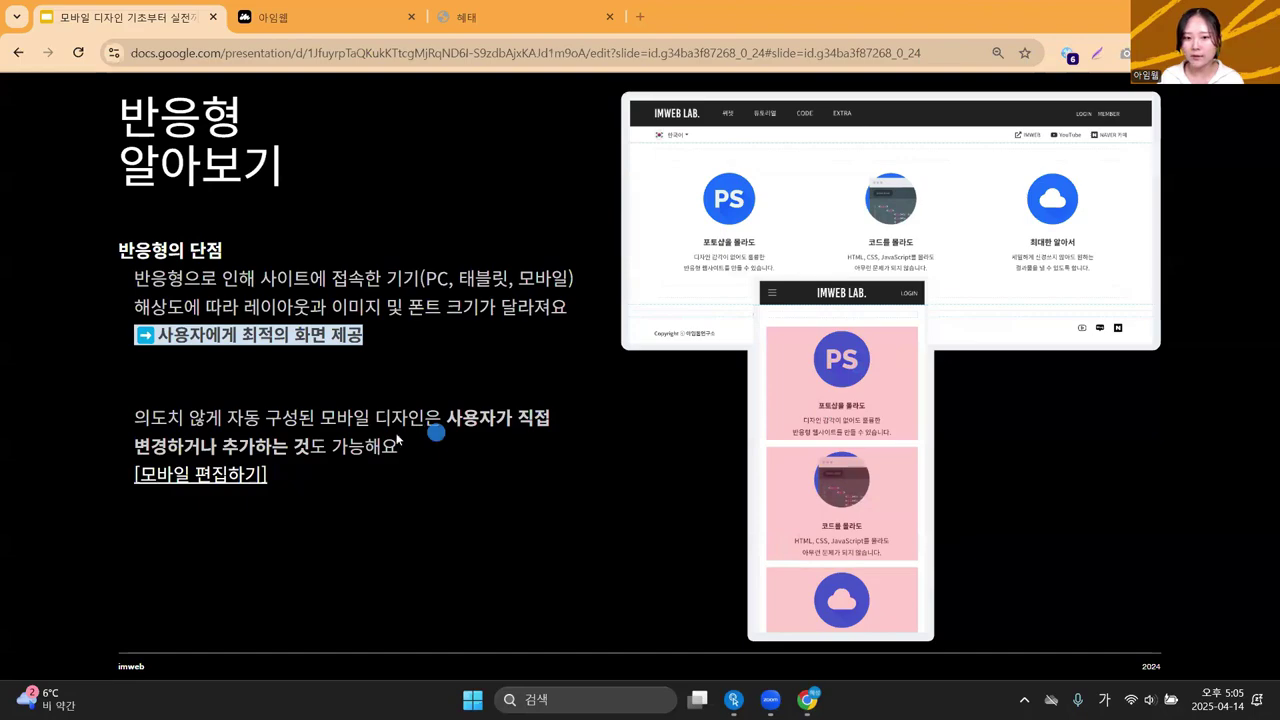
key("Right")
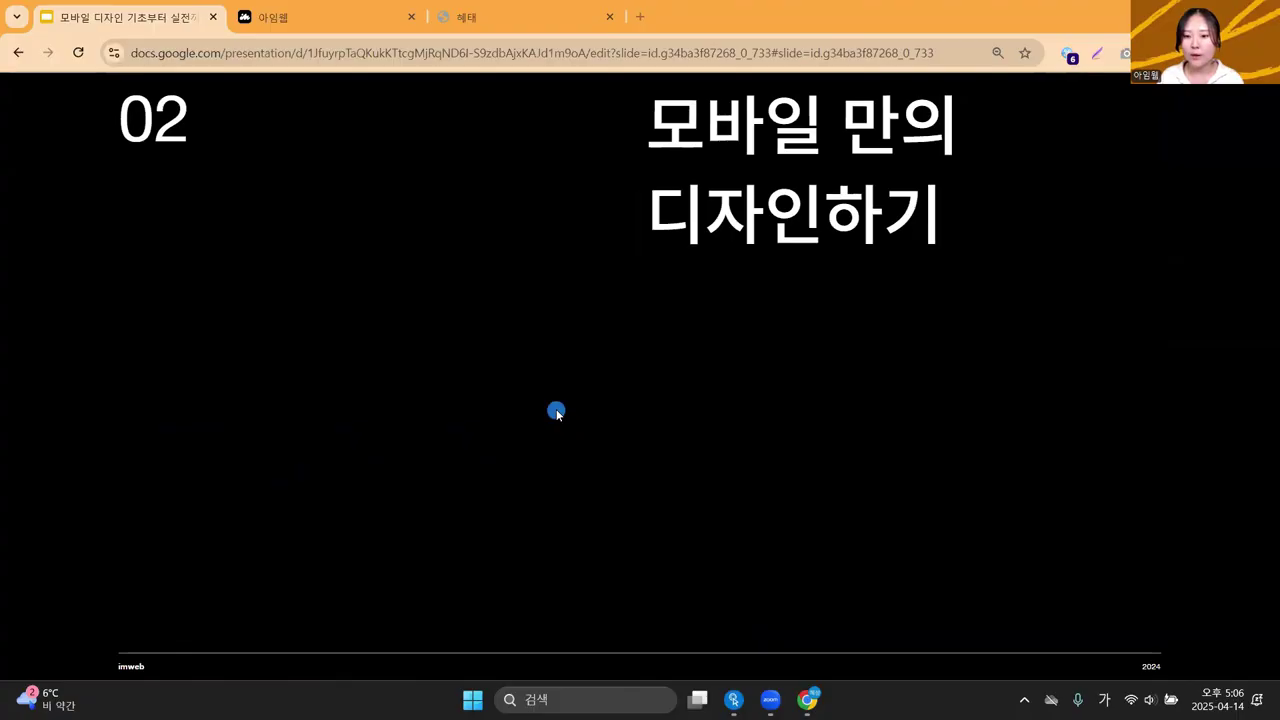
key("Right")
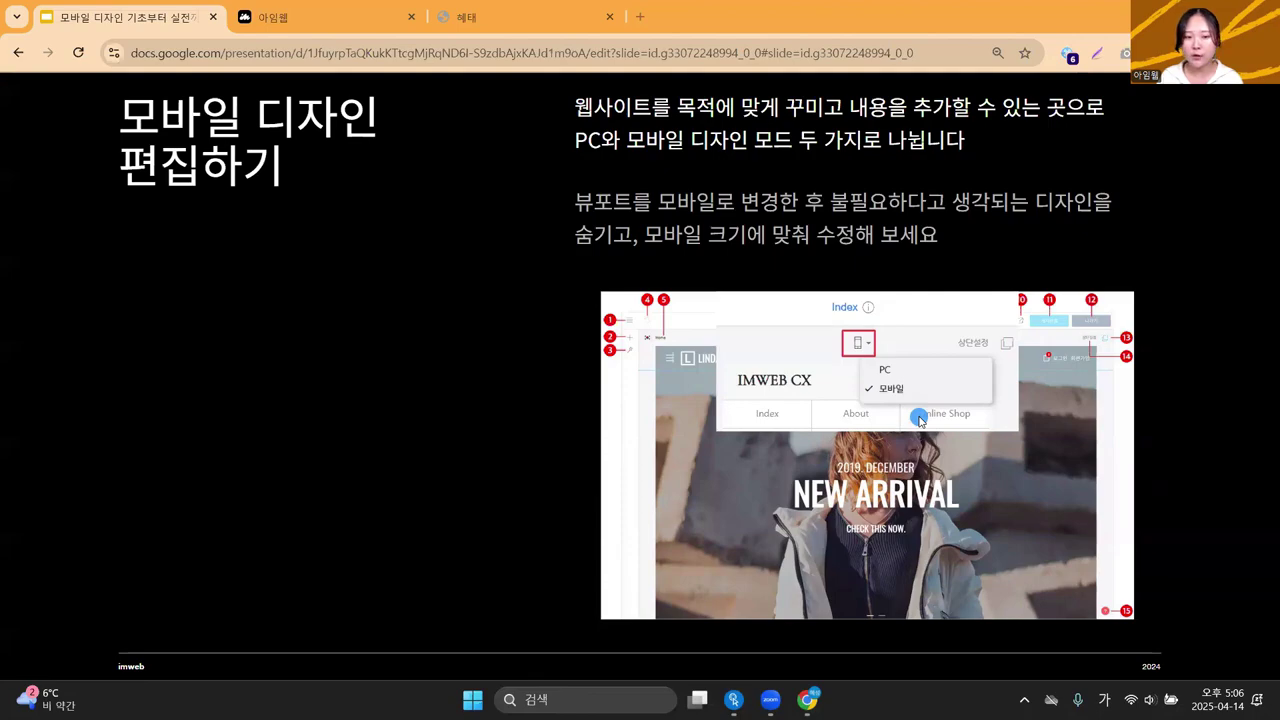
Switch to the imweb site list and open the 혜태 site in design mode (디자인 모드).
left_click(372, 20)
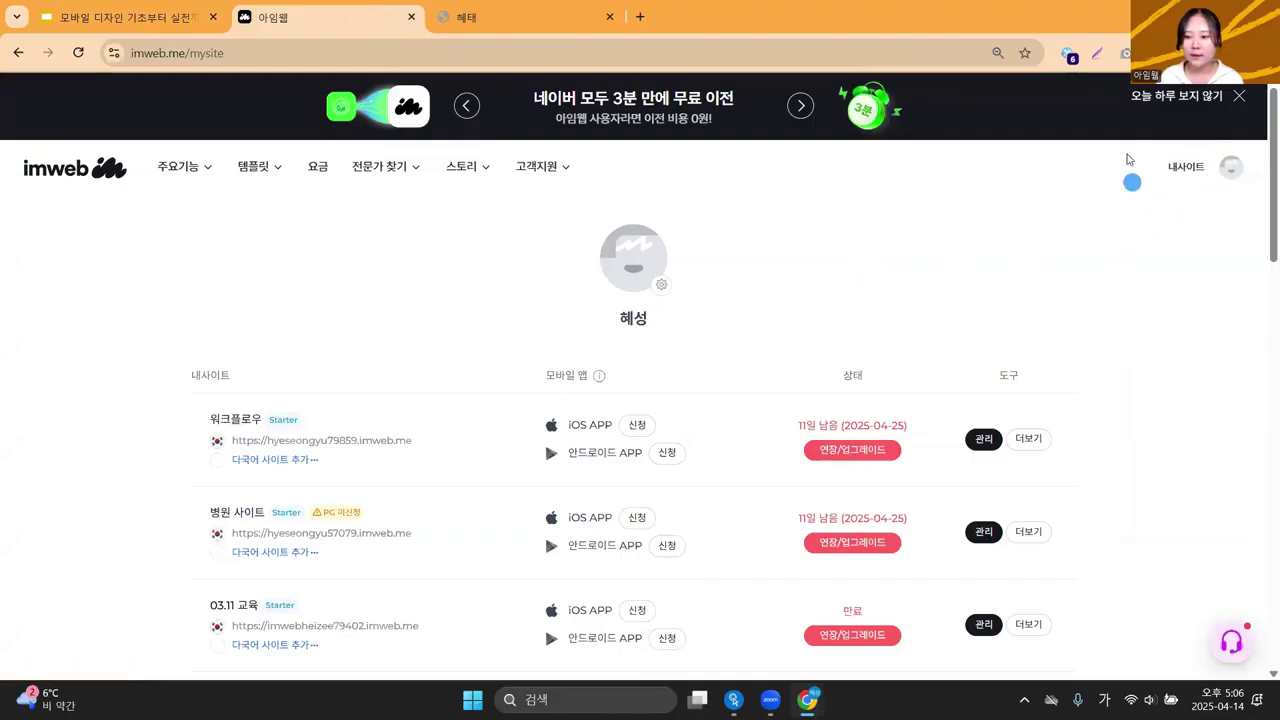
scroll(1003, 291, "down", 1)
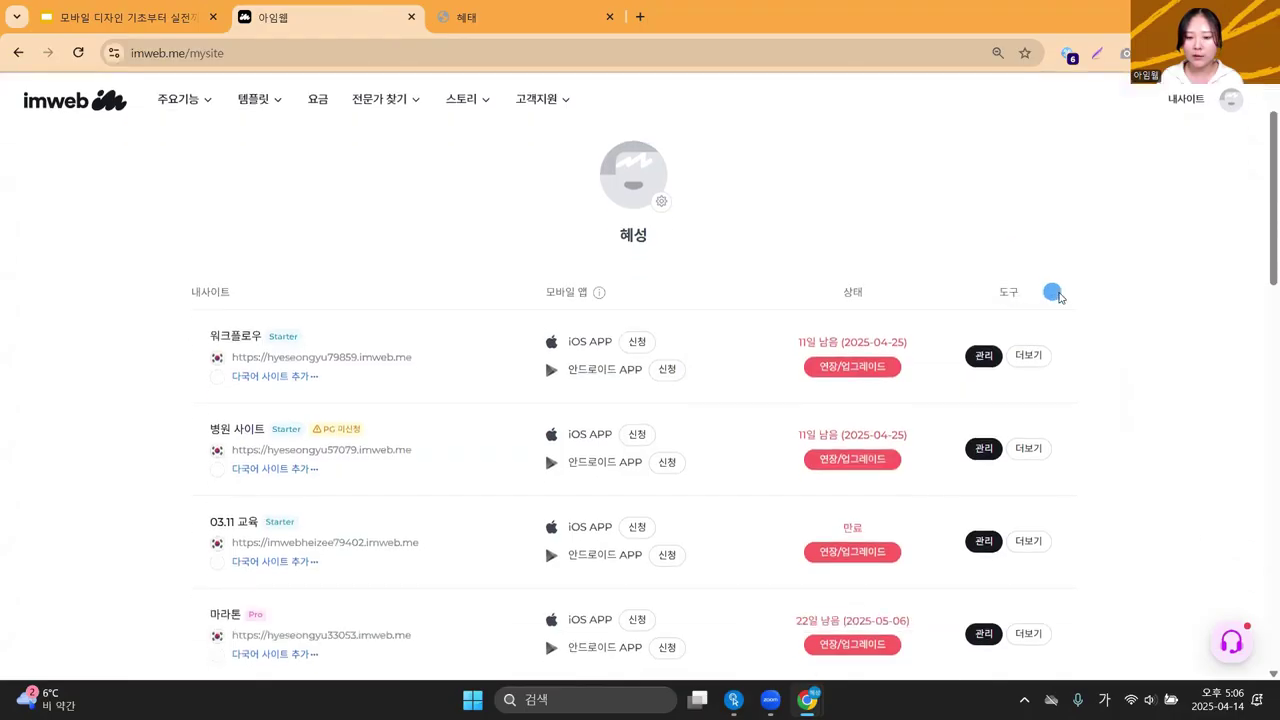
scroll(1058, 296, "down", 7)
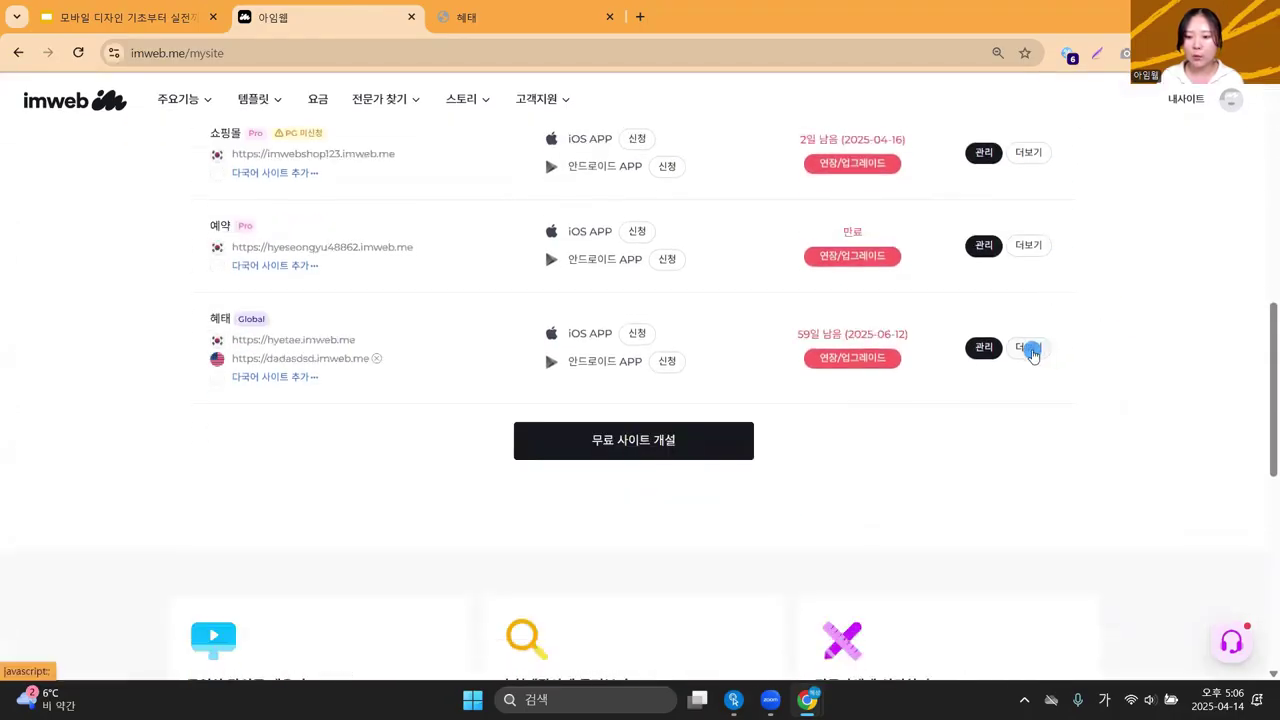
left_click(1033, 352)
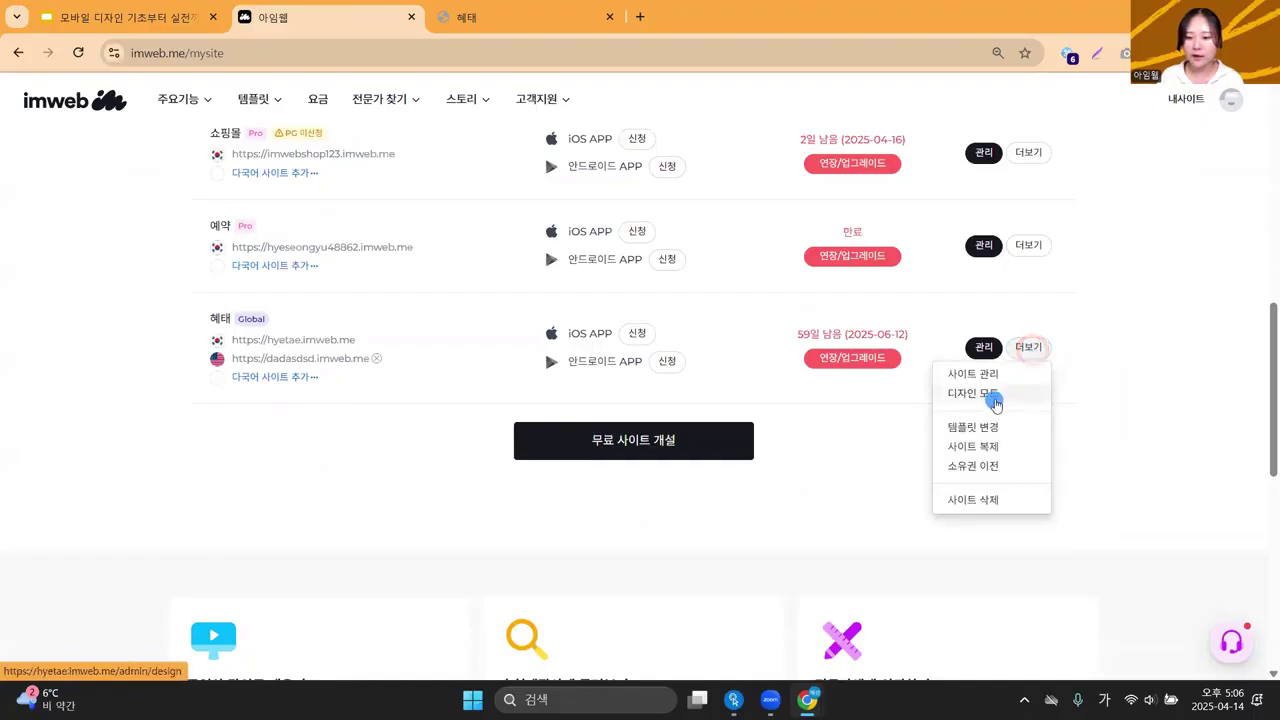
left_click(994, 396)
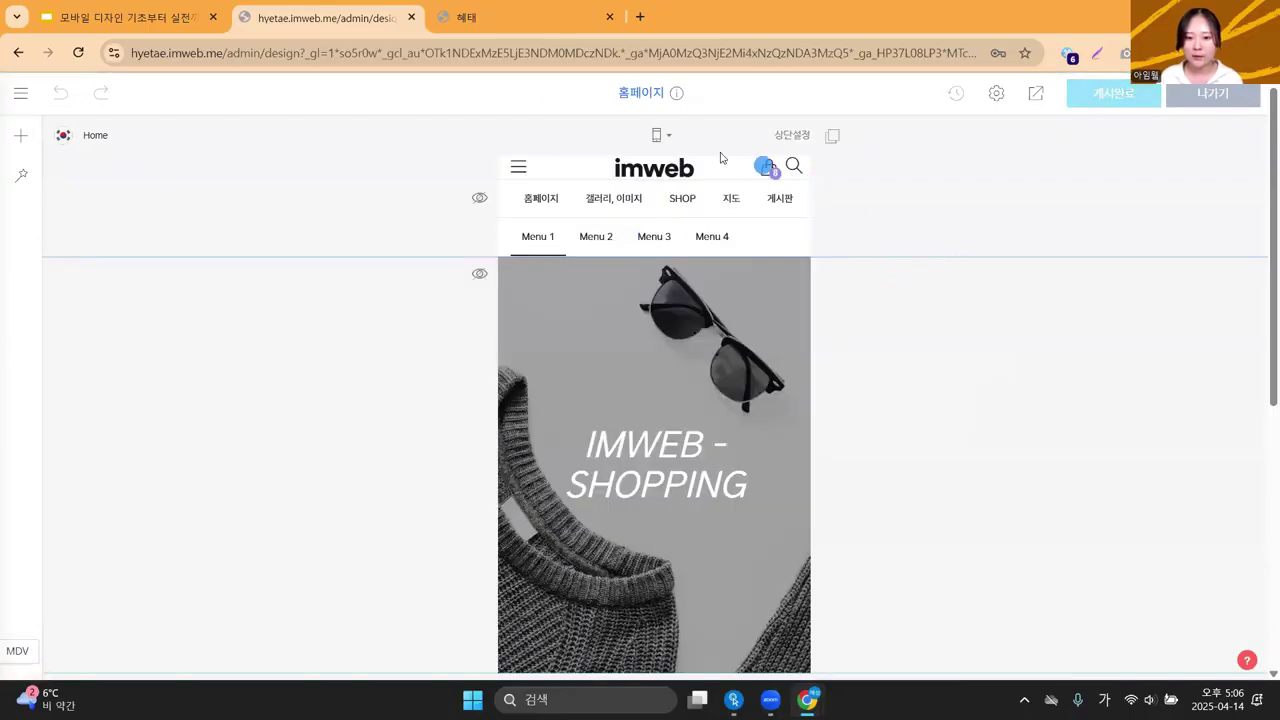
View the PC and 모바일 viewport options and the widget choices for the empty mobile-only section.
left_click(663, 140)
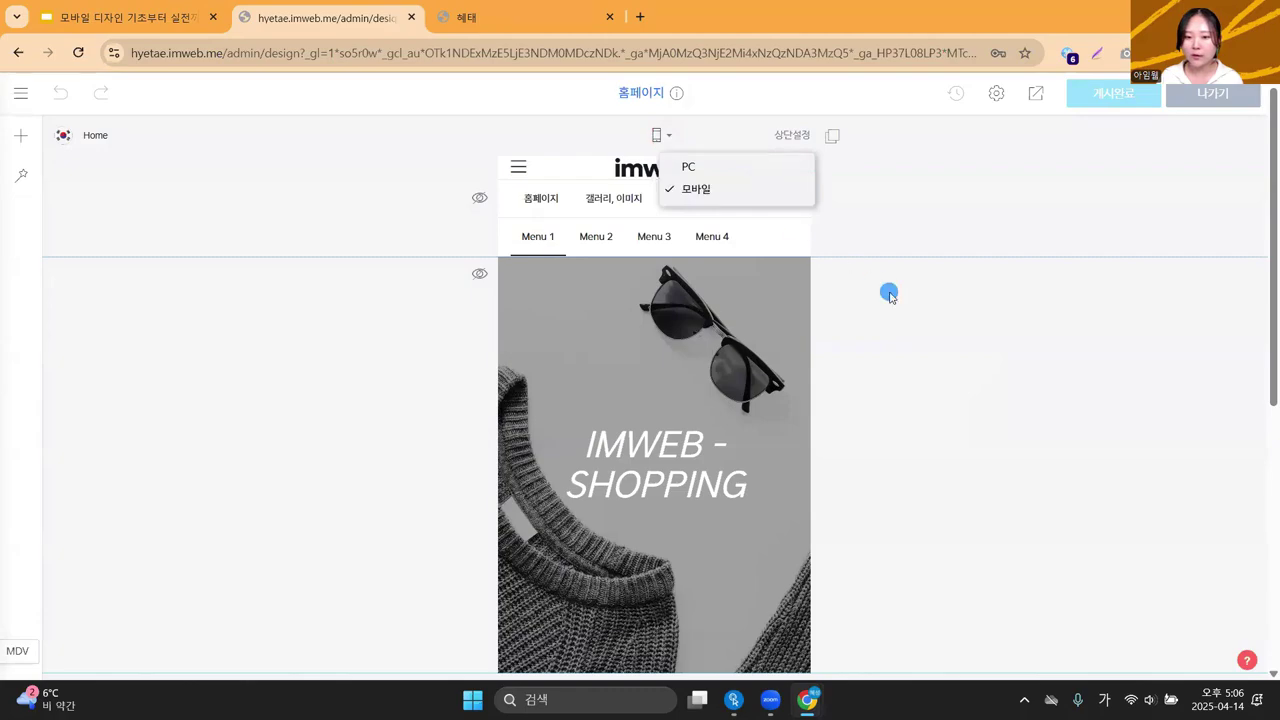
scroll(890, 291, "down", 5)
scroll(890, 291, "up", 5)
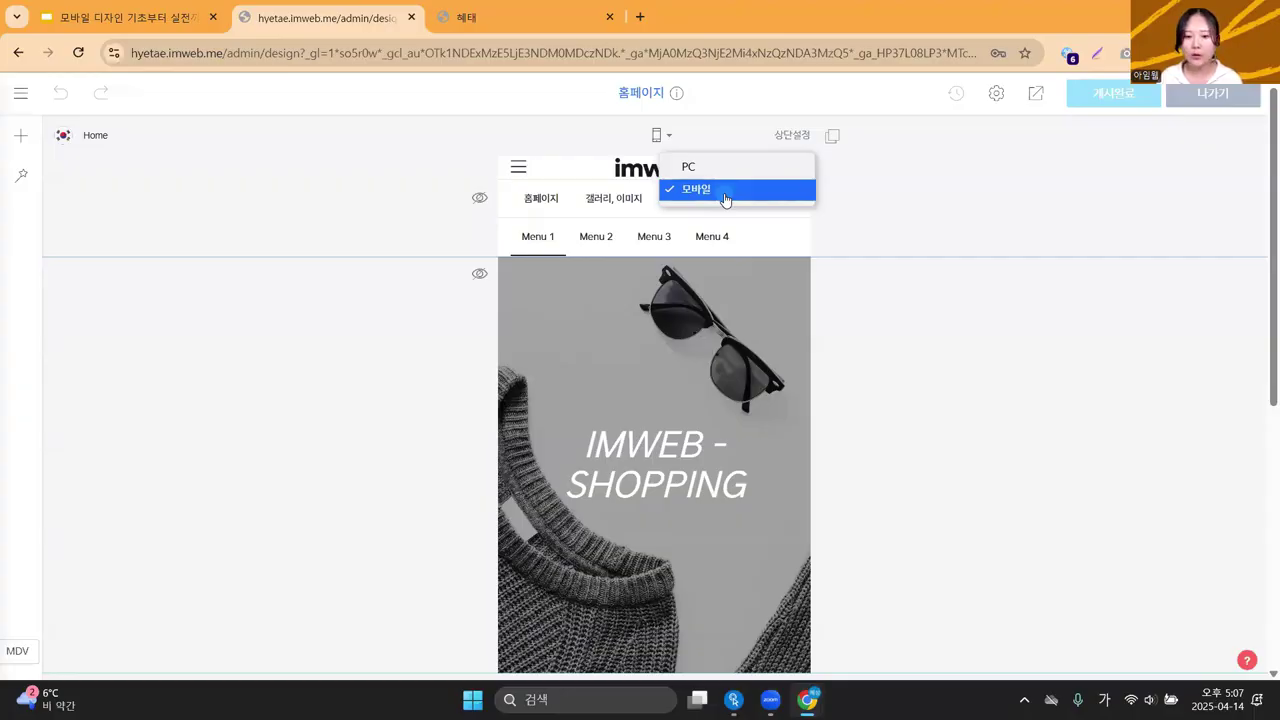
scroll(834, 240, "down", 1)
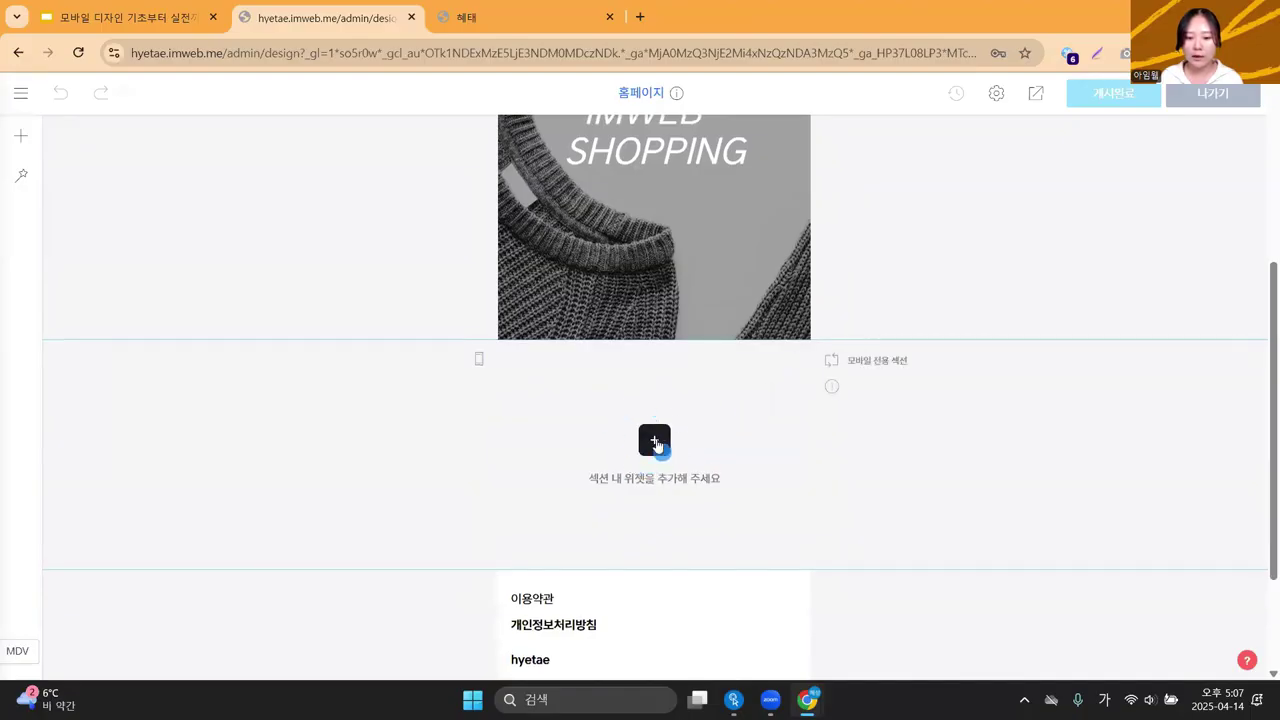
left_click(663, 446)
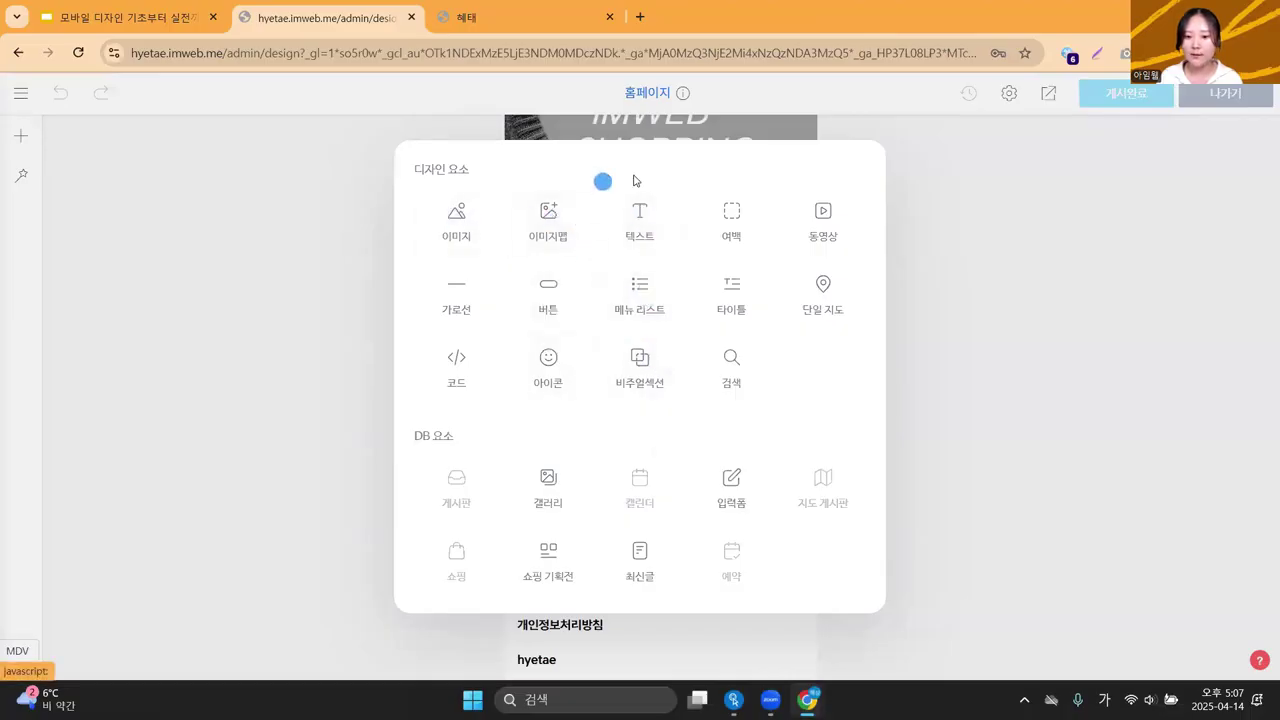
left_click(1006, 246)
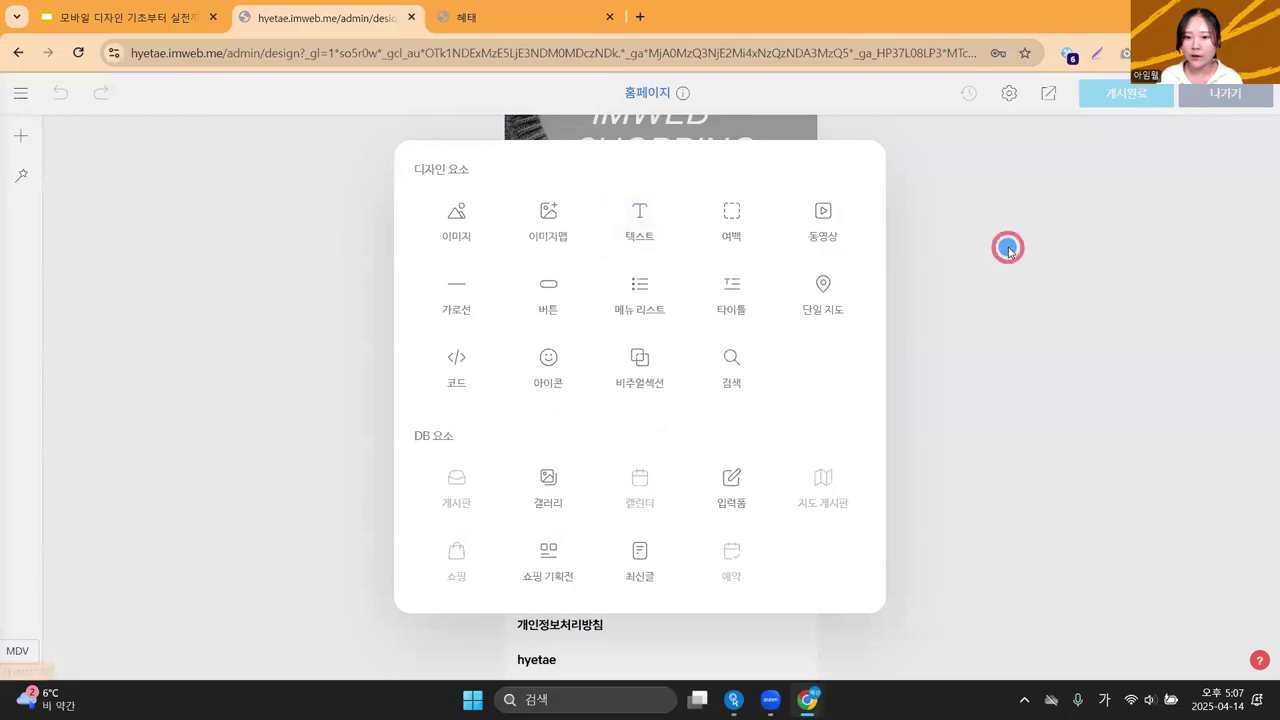
Compare the IMWEB - SHOPPING section with the mobile-only section, and view the section options available in the mobile viewport.
scroll(890, 337, "up", 3)
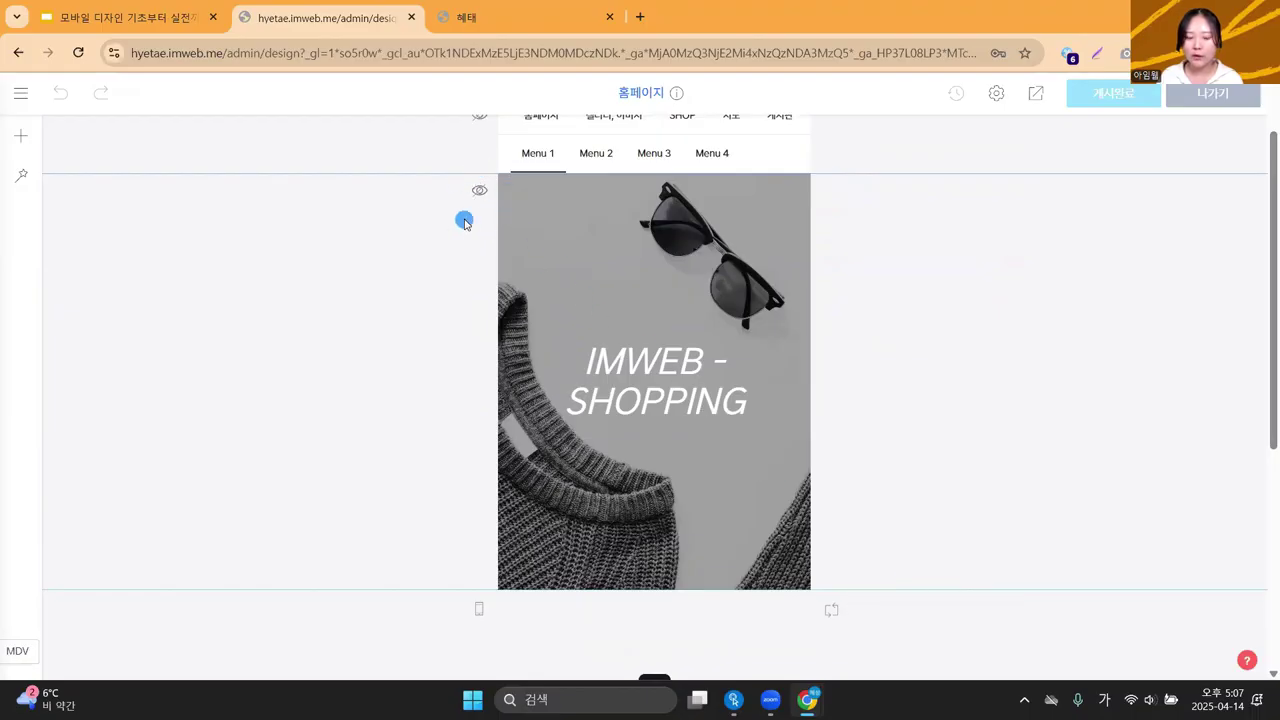
scroll(399, 451, "down", 1)
scroll(399, 451, "down", 2)
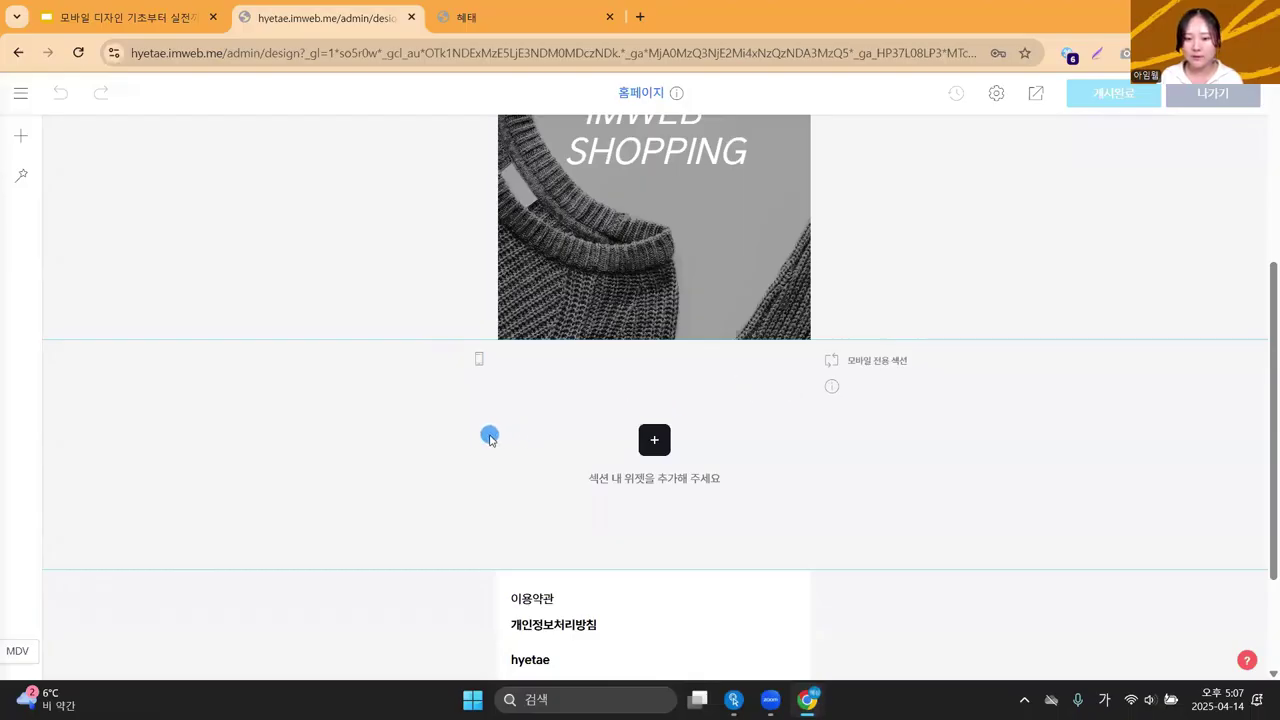
scroll(463, 450, "up", 5)
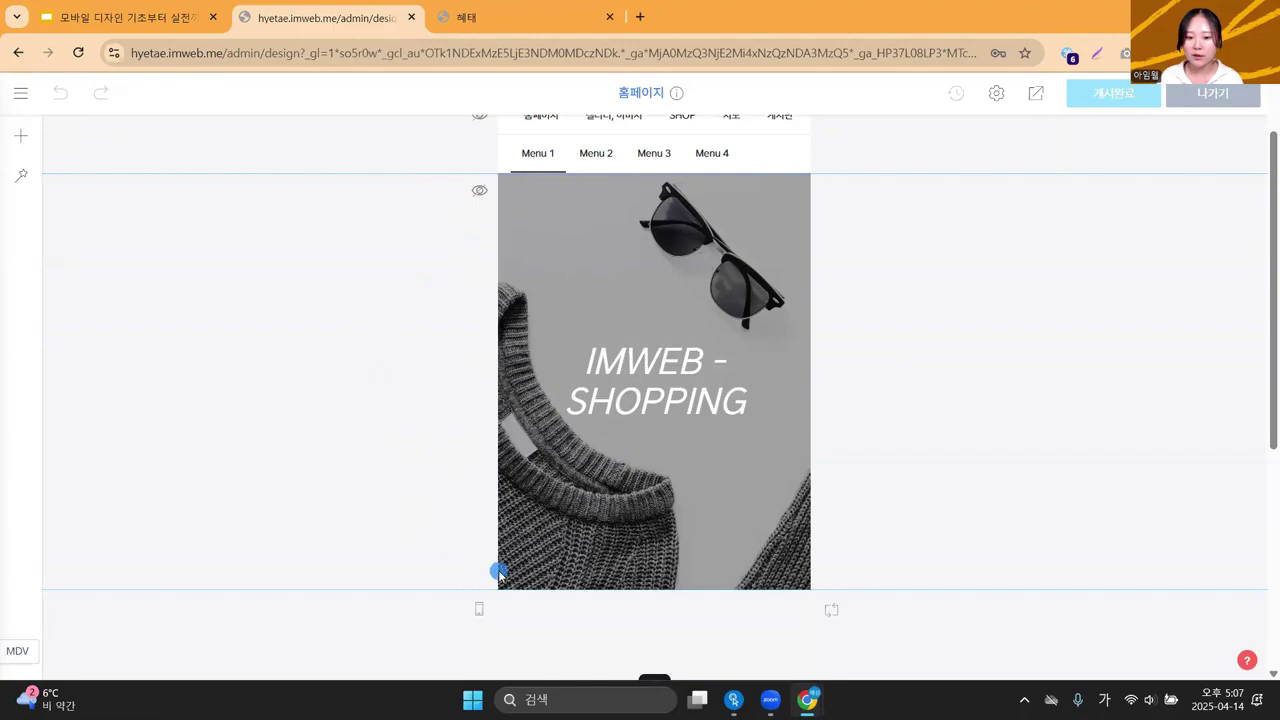
scroll(354, 417, "down", 3)
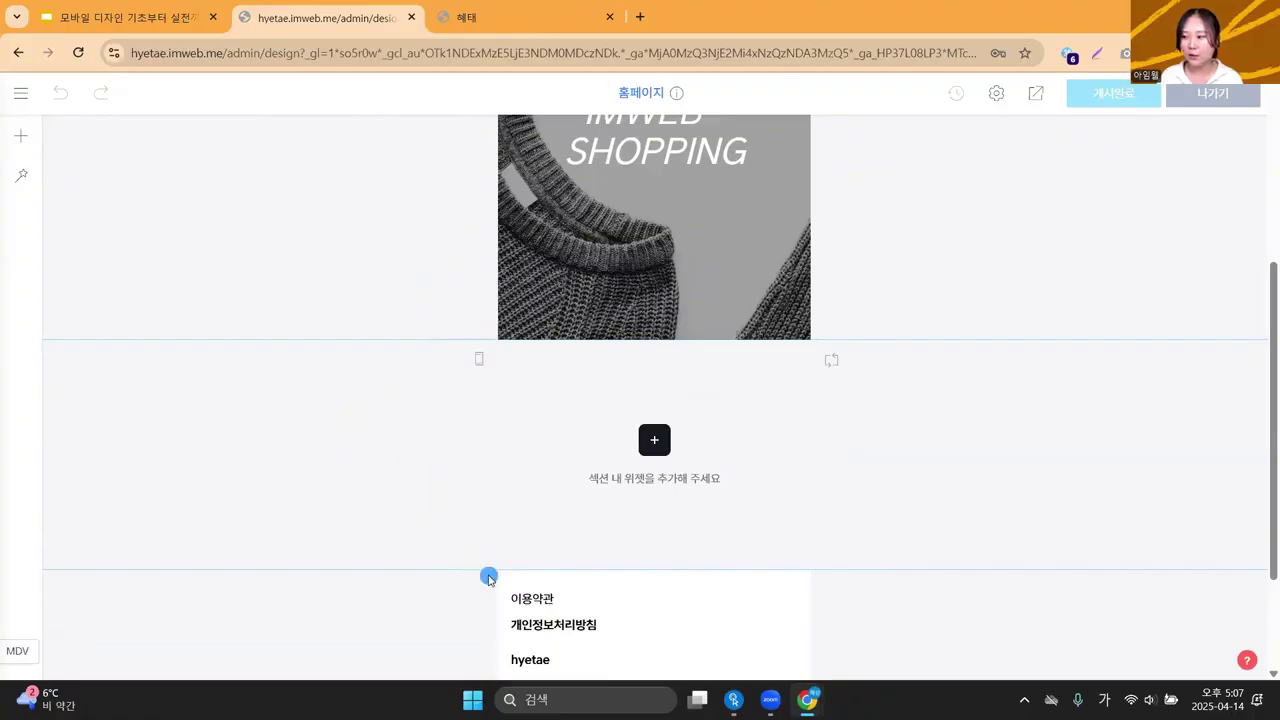
scroll(449, 503, "up", 3)
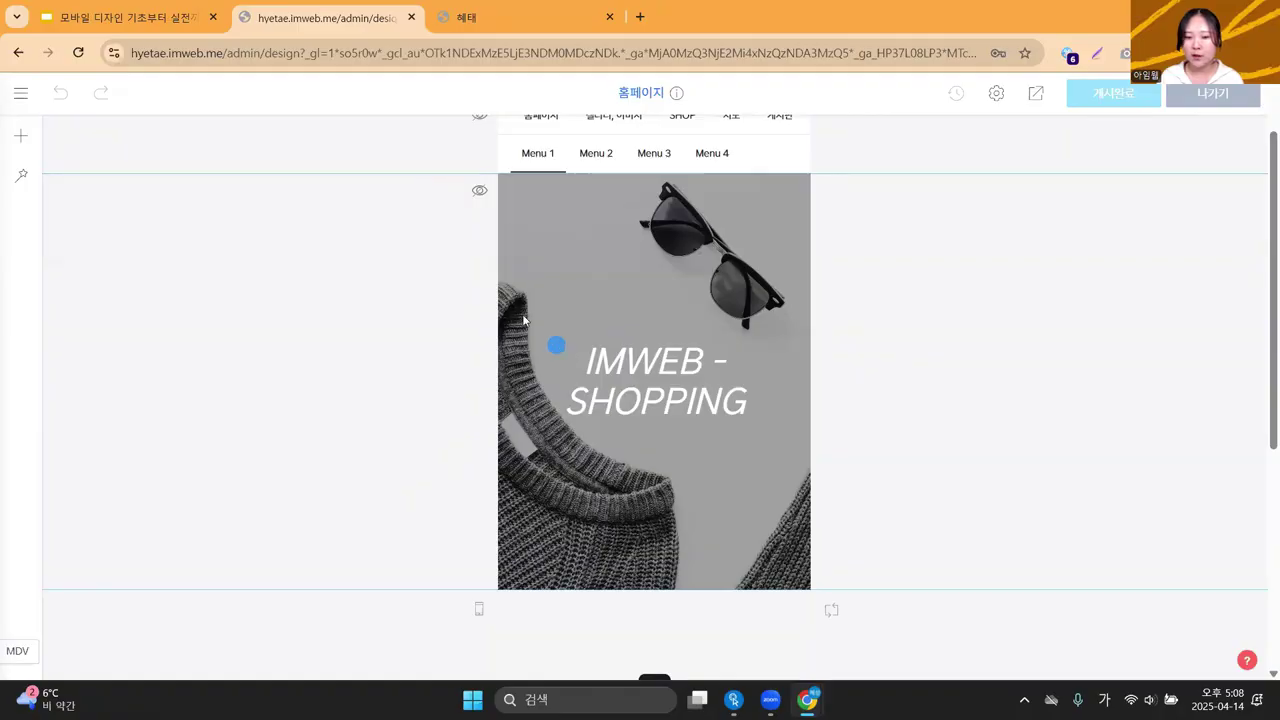
right_click(574, 258)
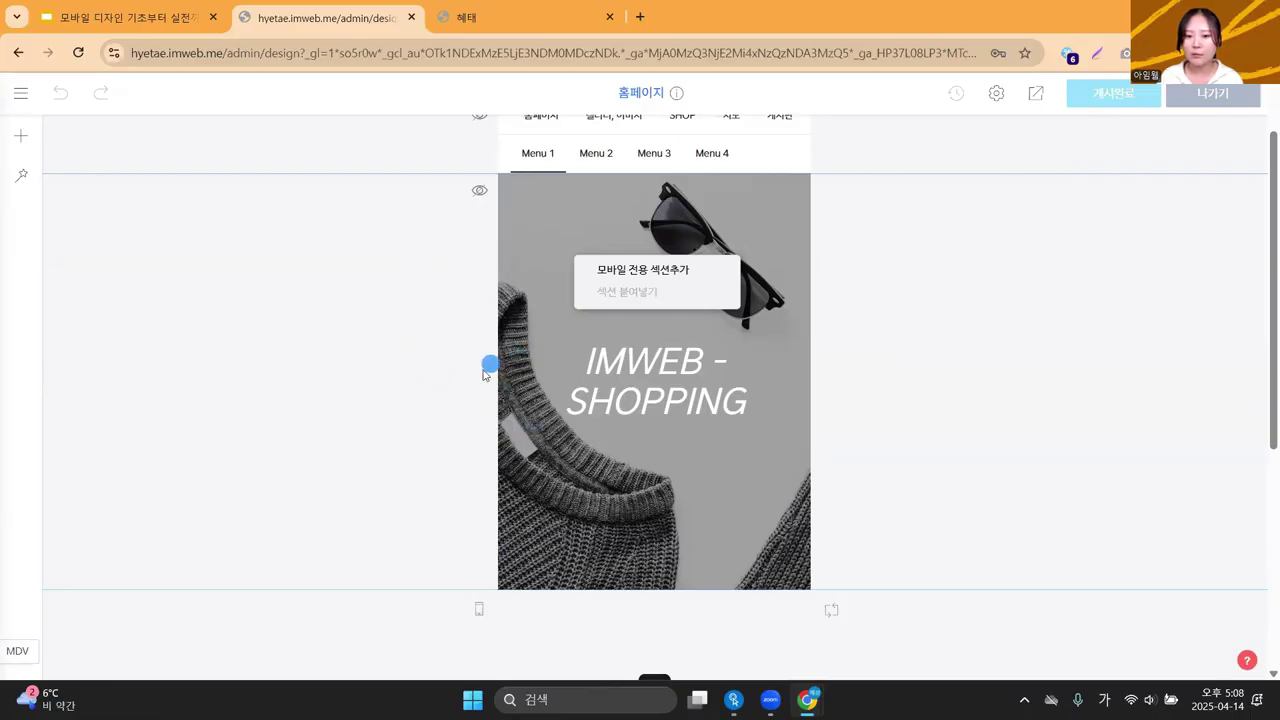
left_click(446, 374)
scroll(414, 417, "up", 1)
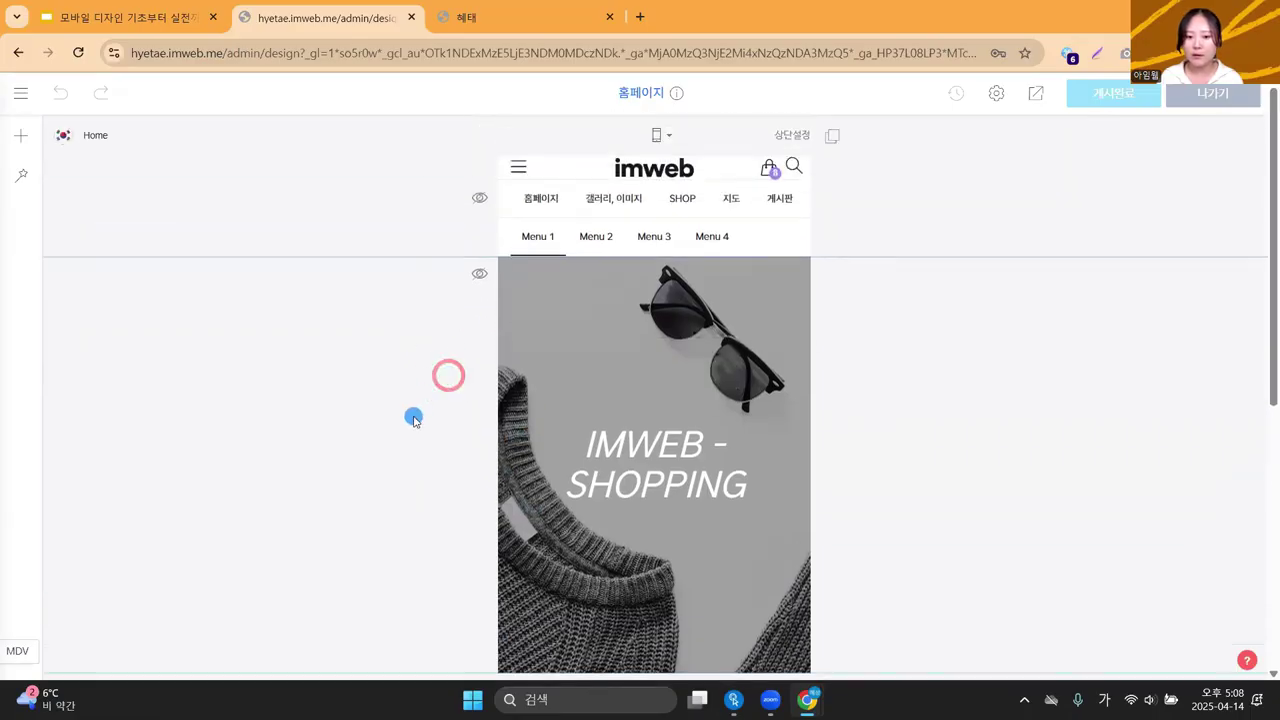
Switch the viewport to PC and view the section options of the IMWEB - SHOPPING visual section.
left_click(657, 134)
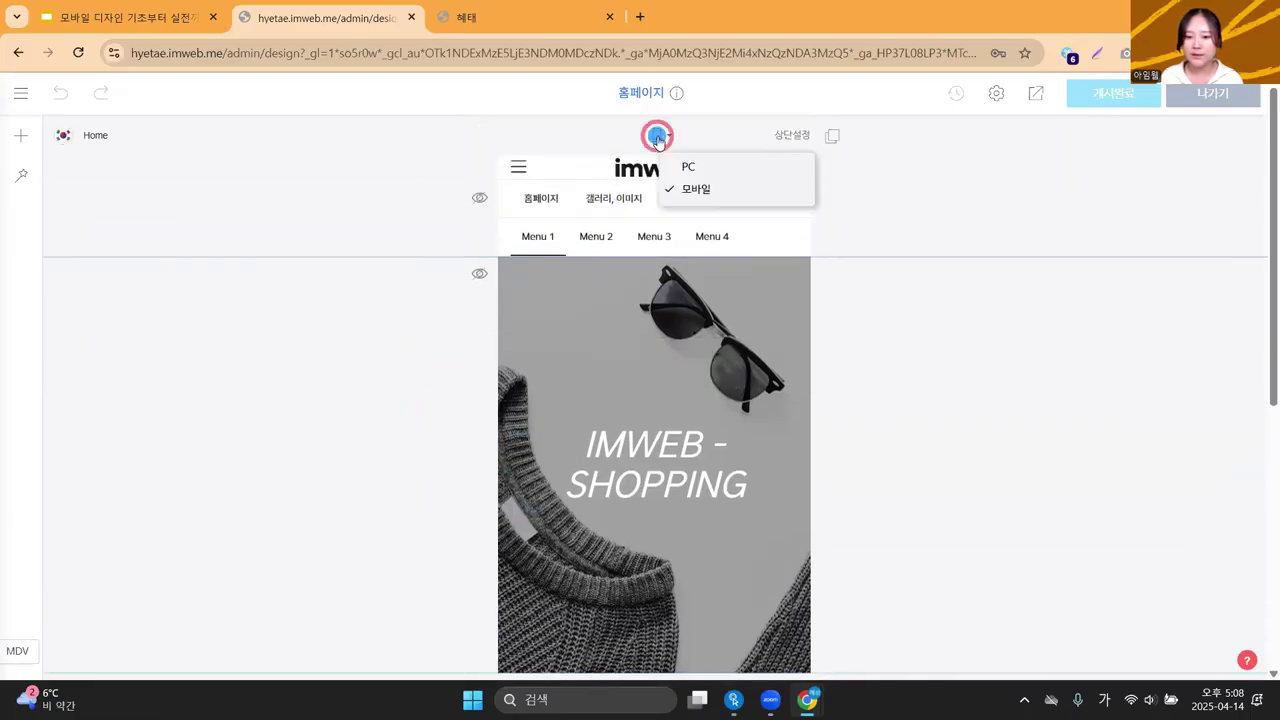
left_click(733, 170)
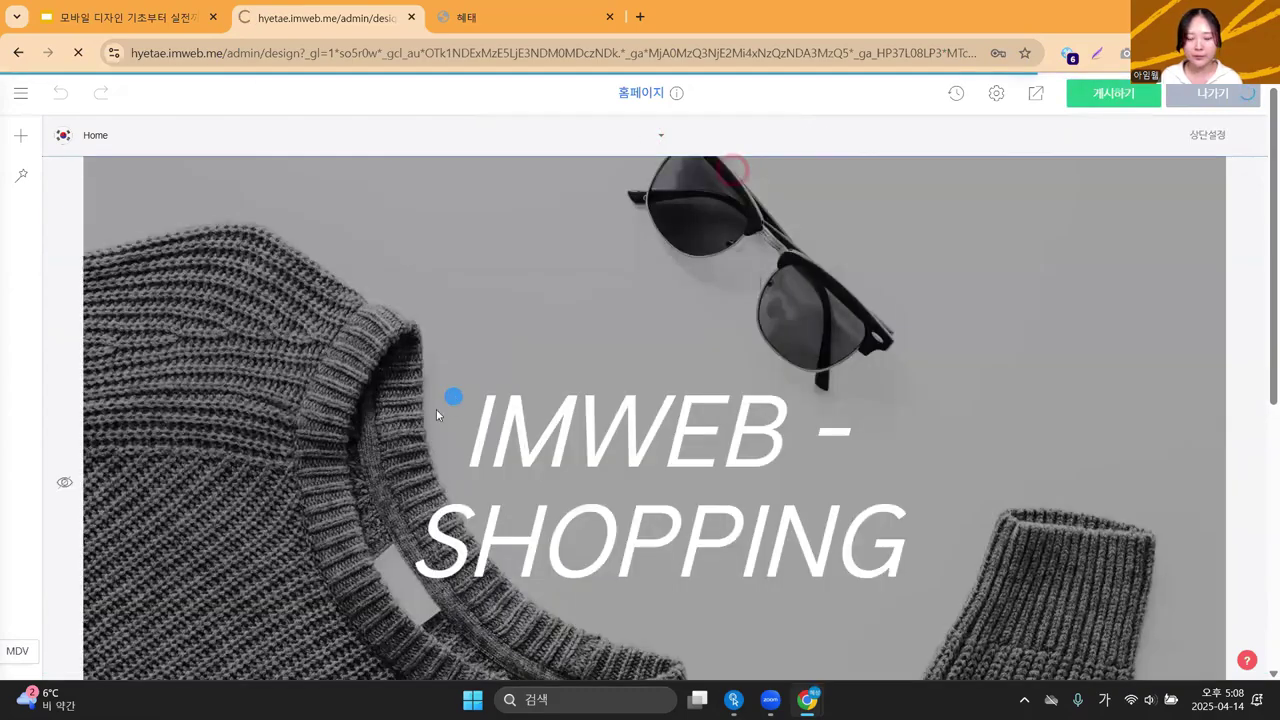
scroll(400, 356, "up", 1)
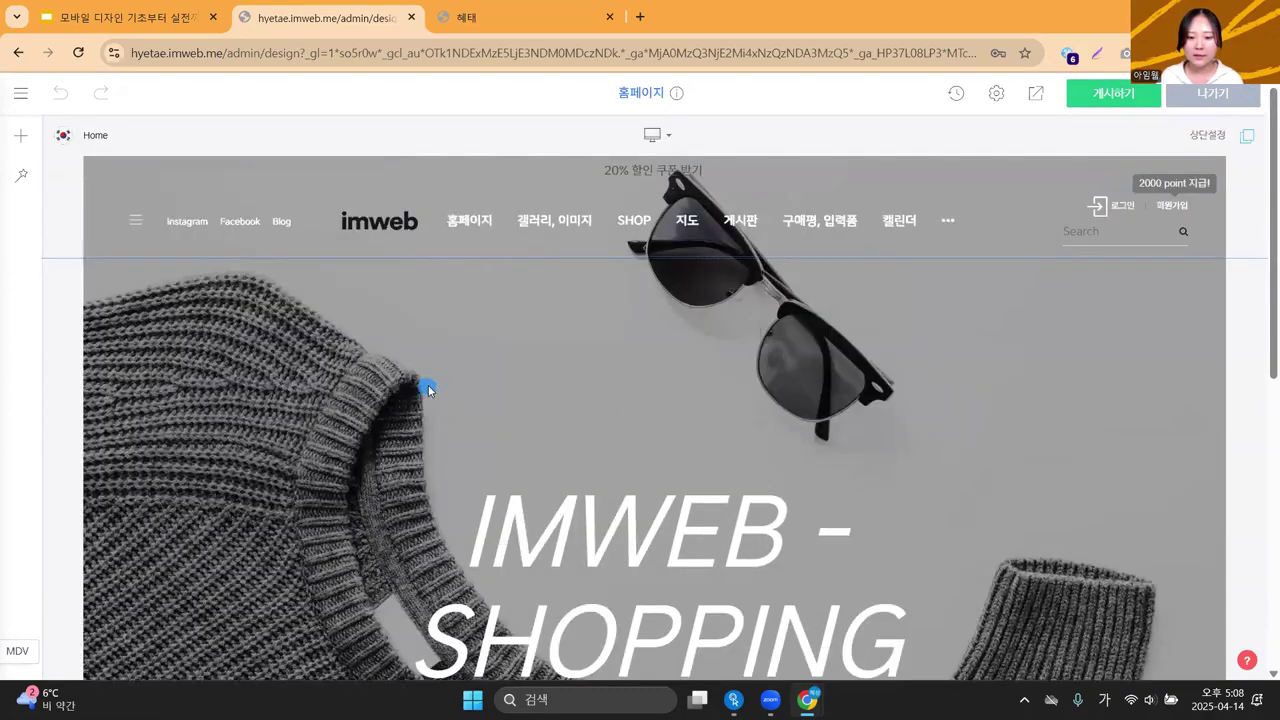
right_click(397, 304)
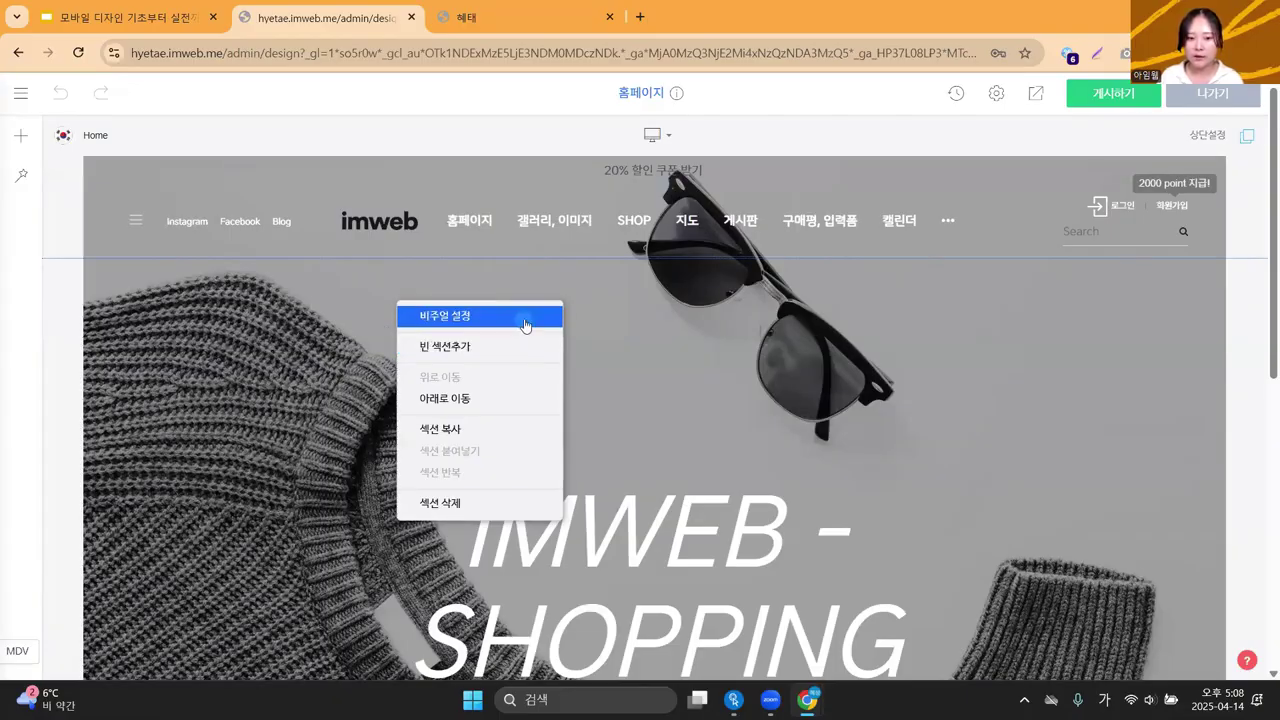
Consult the slide on mobile-only design, and add a mobile-only section below the IMWEB - SHOPPING section in the mobile viewport.
key("ctrl+shift+Tab")
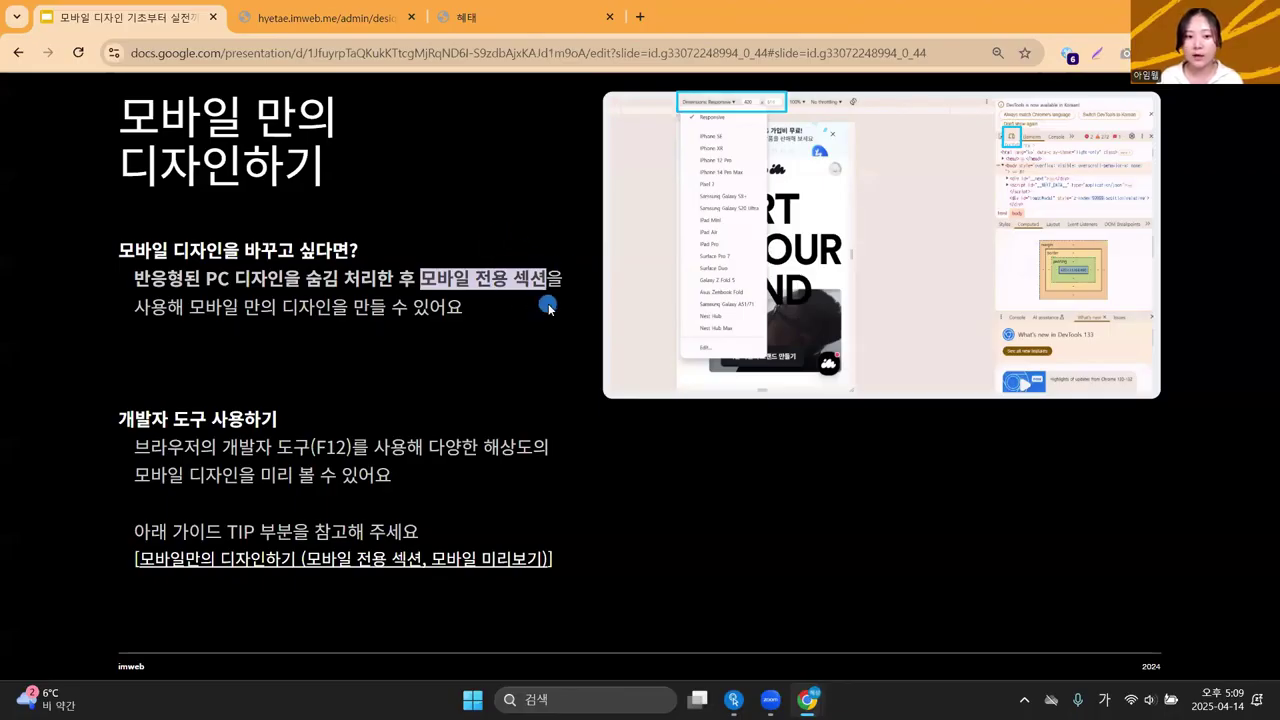
left_click(366, 18)
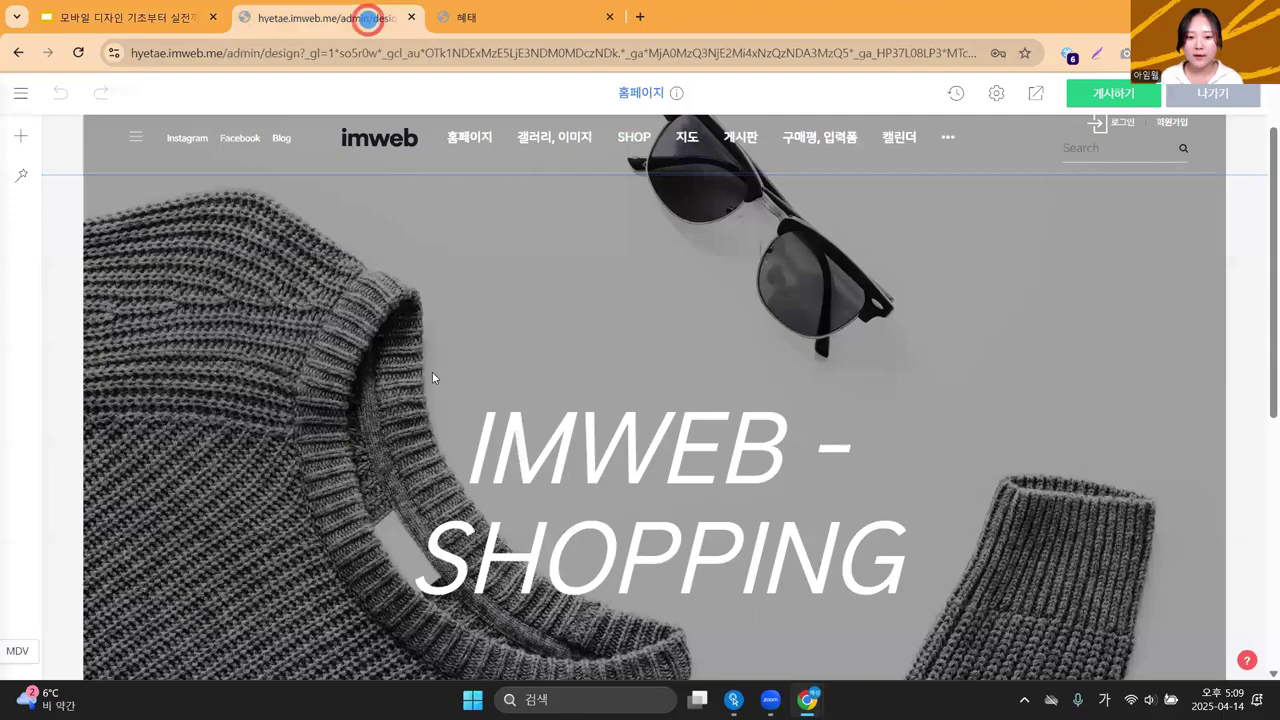
scroll(433, 377, "down", 4)
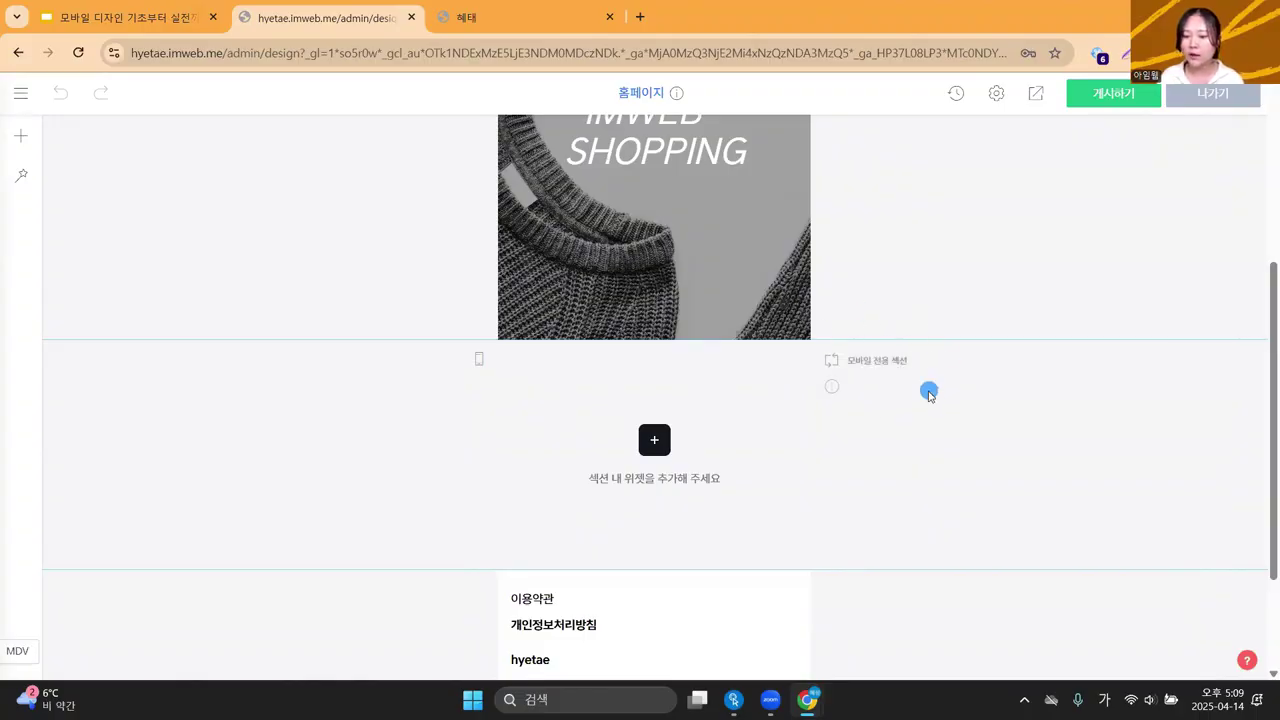
scroll(928, 393, "up", 2)
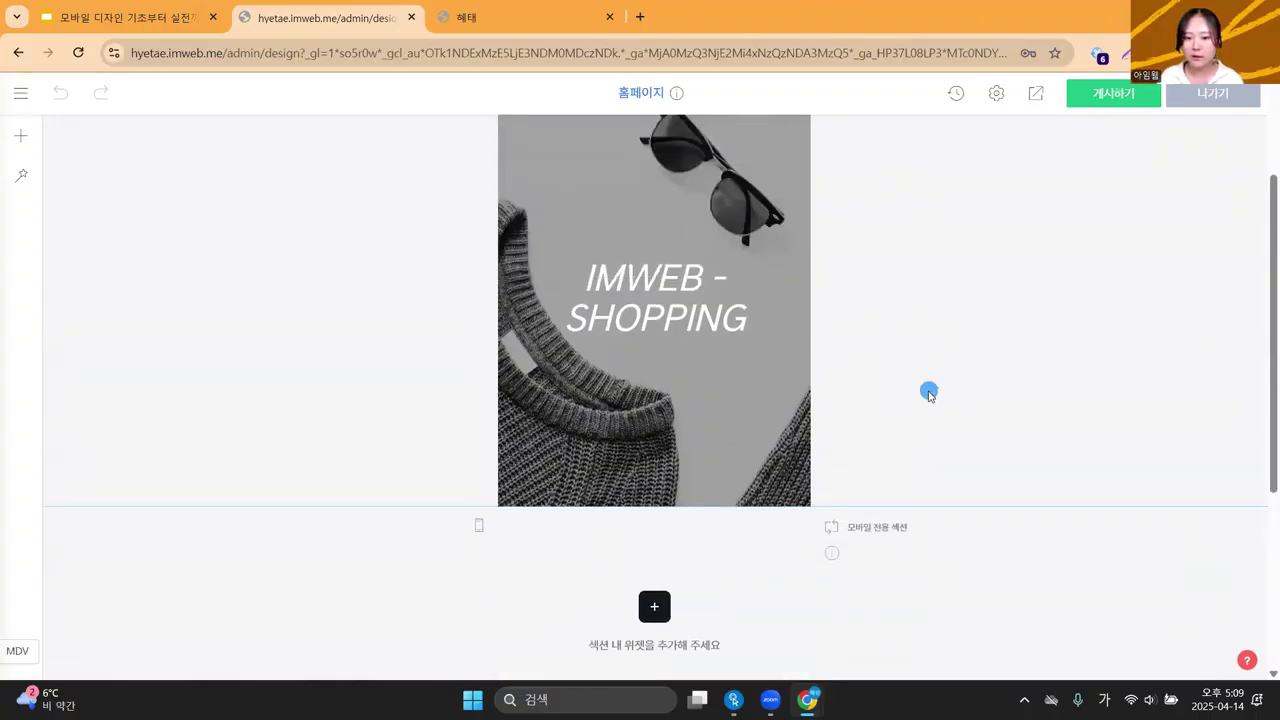
right_click(347, 274)
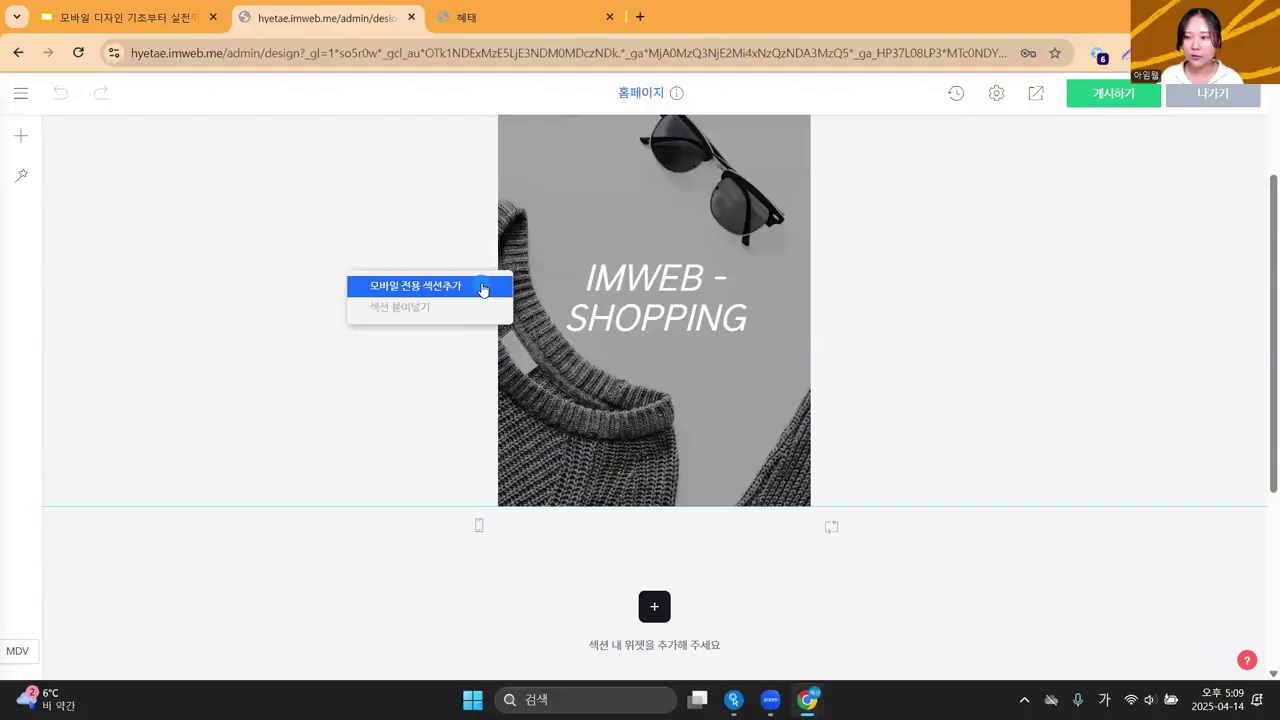
left_click(474, 288)
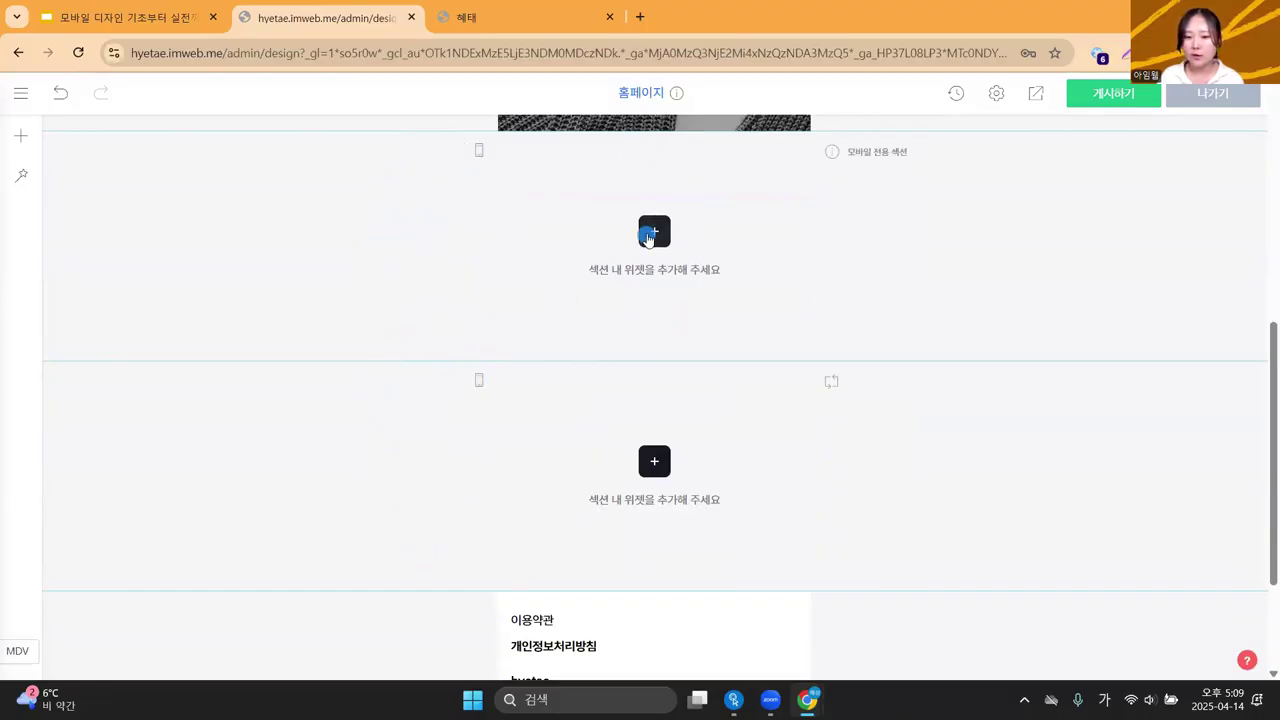
Add a text widget and, below it, an image widget to the empty mobile-only section under IMWEB - SHOPPING.
left_click(653, 236)
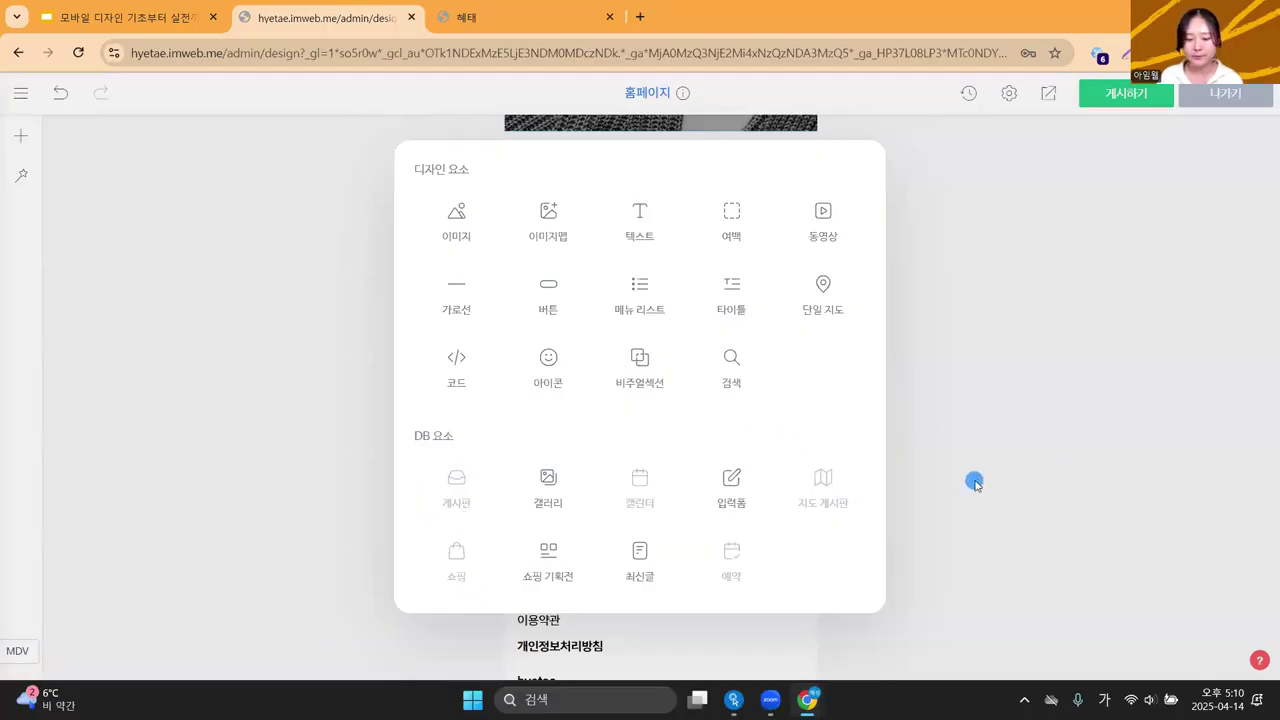
left_click(995, 473)
left_click(654, 229)
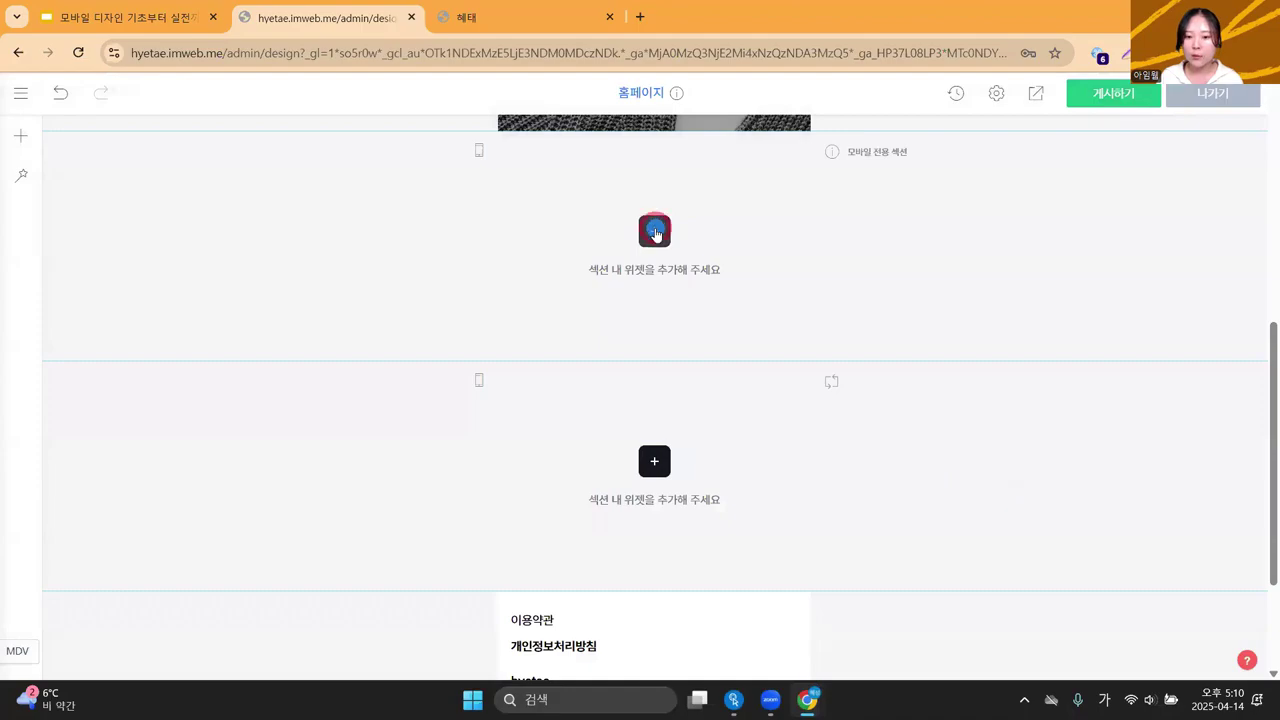
left_click(641, 226)
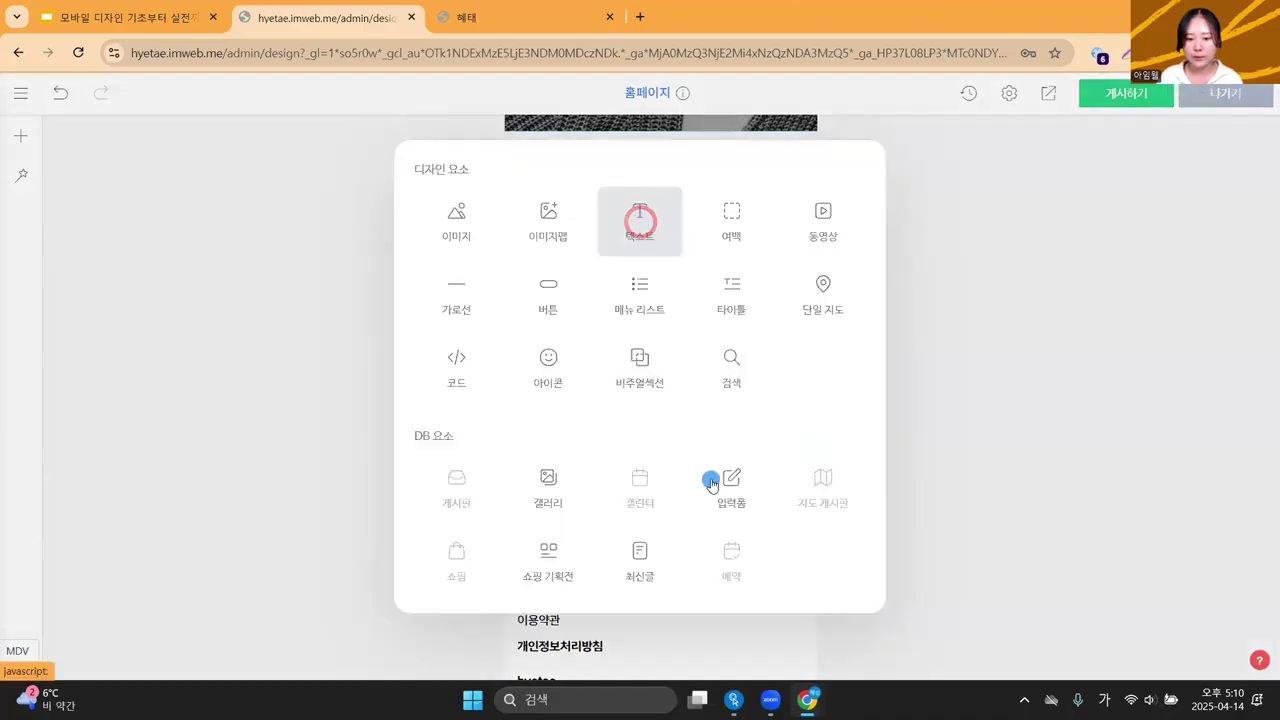
scroll(700, 450, "up", 2)
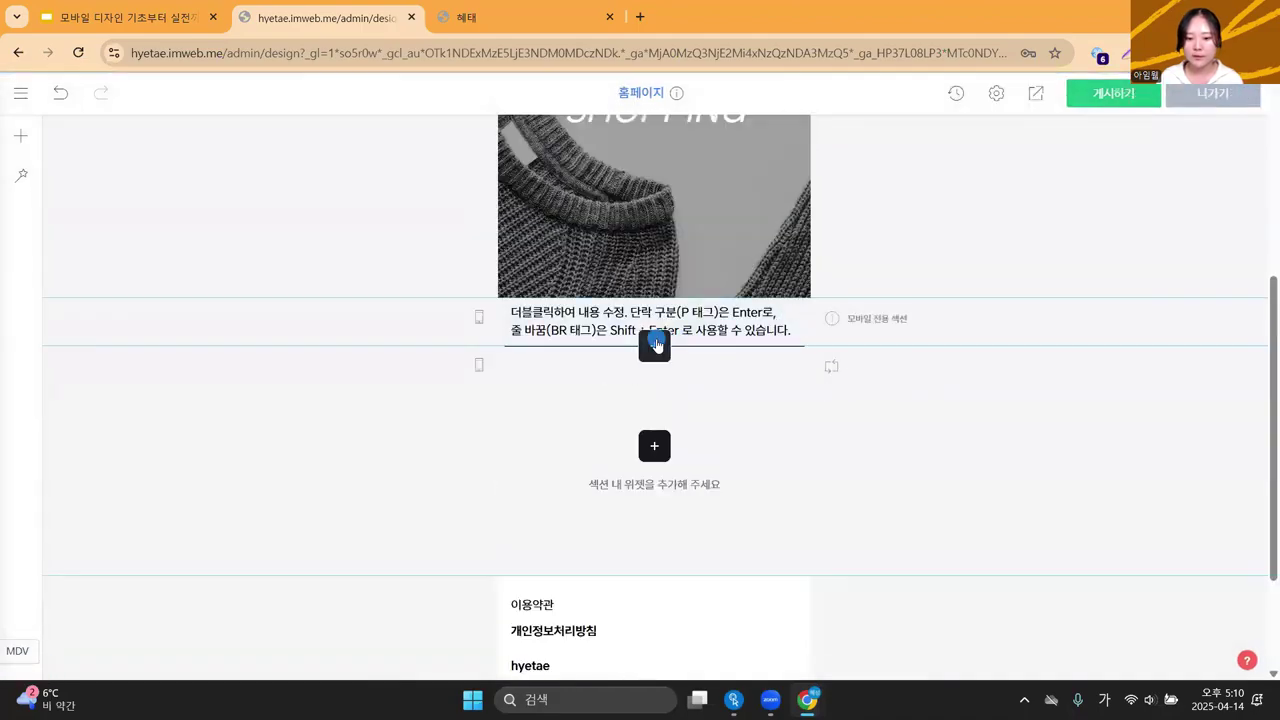
left_click(654, 345)
left_click(460, 215)
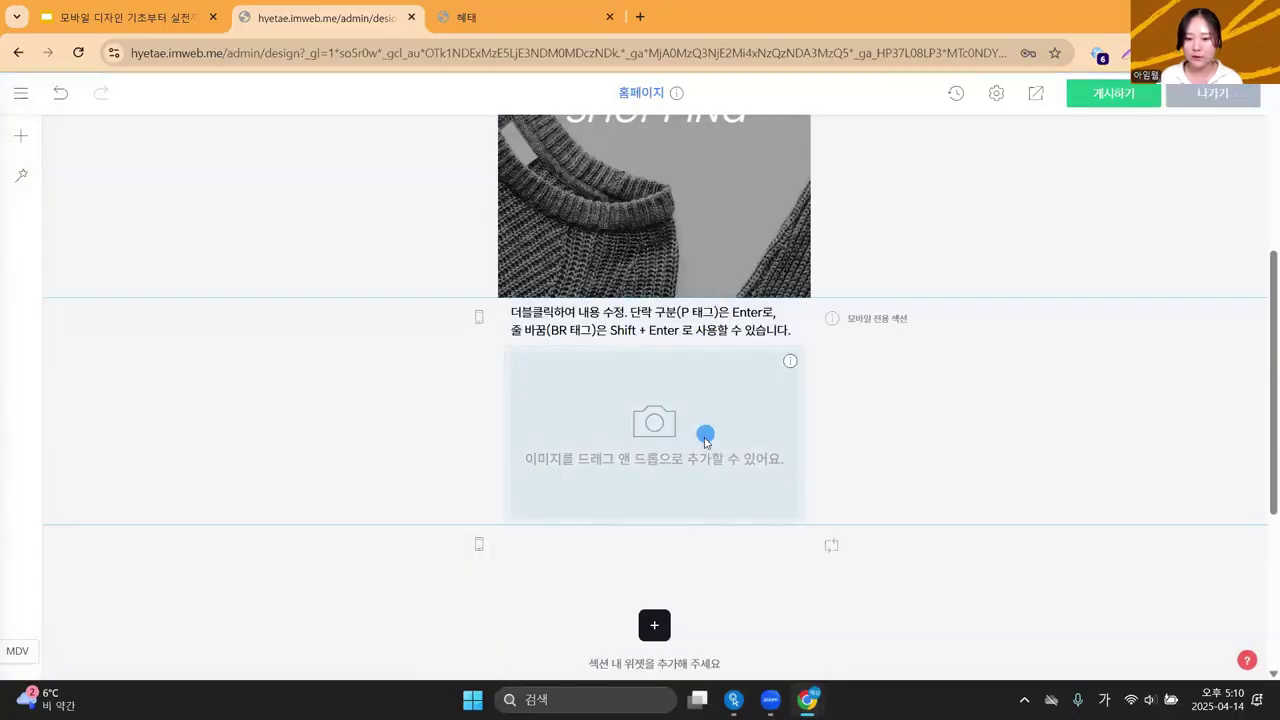
View the image widget's settings, including the upload choices, effects, description and link options, and close them without changes.
left_click(713, 330)
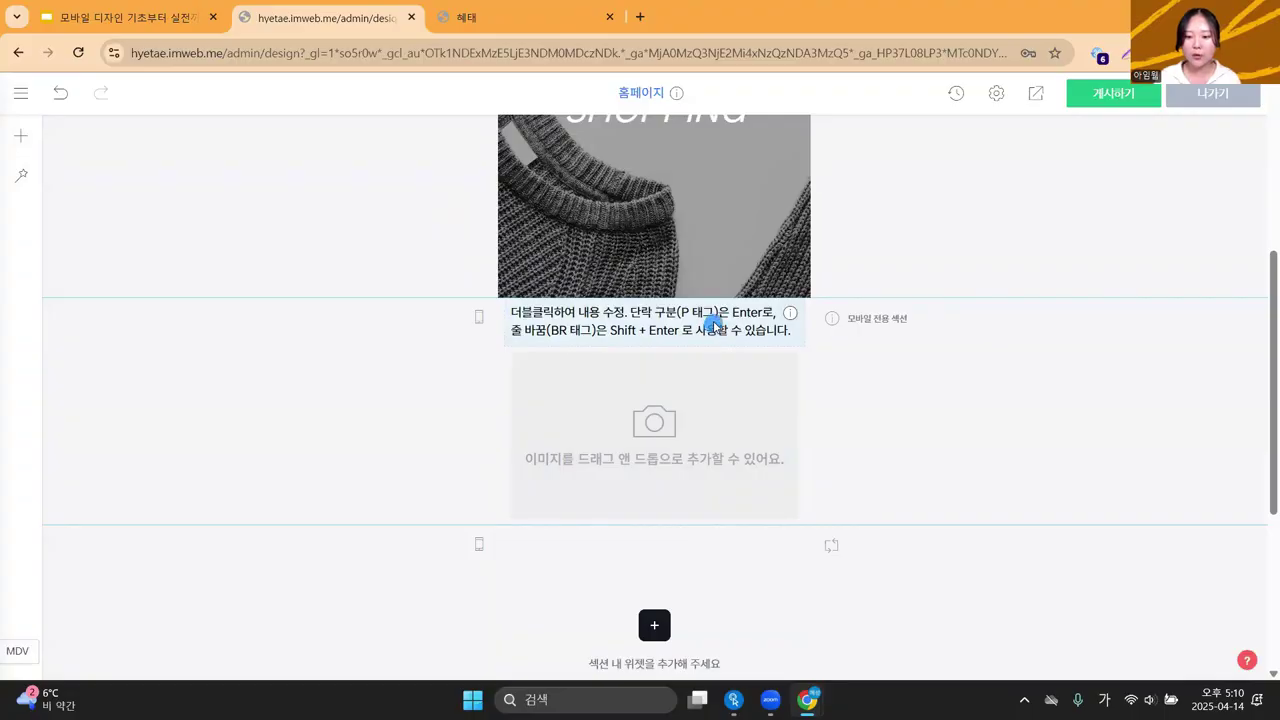
left_click(724, 416)
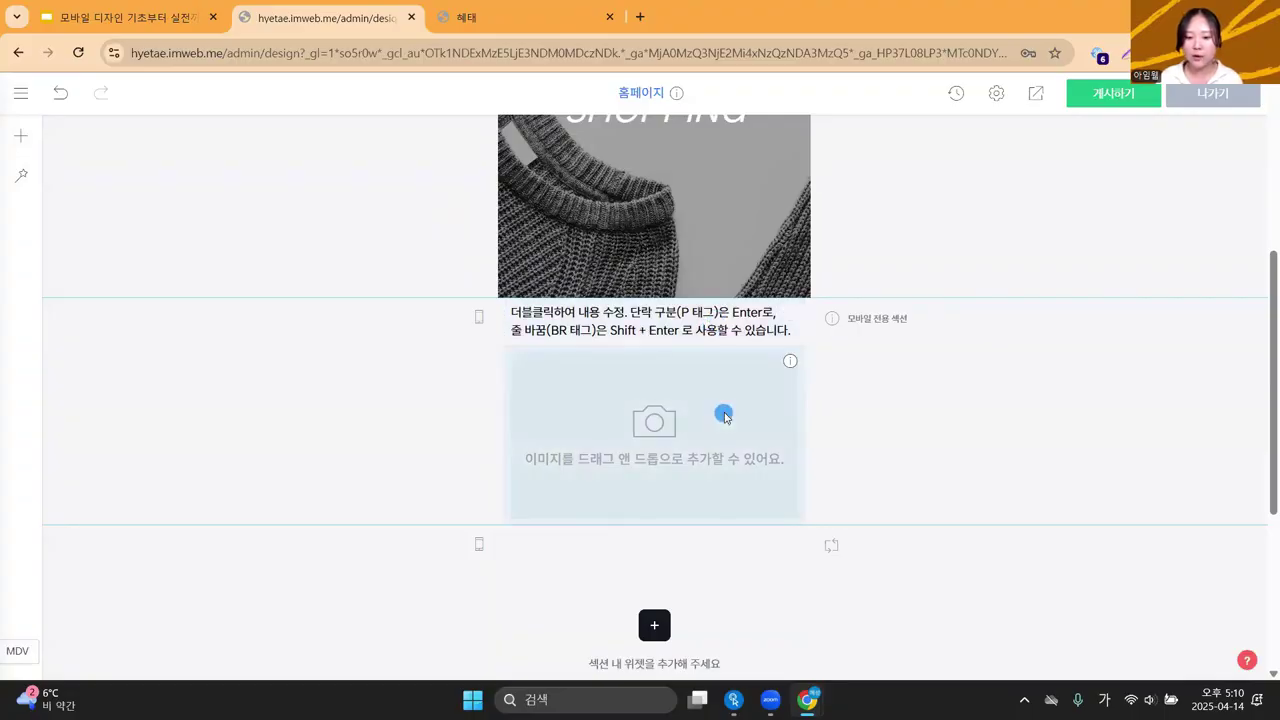
right_click(724, 416)
left_click(793, 430)
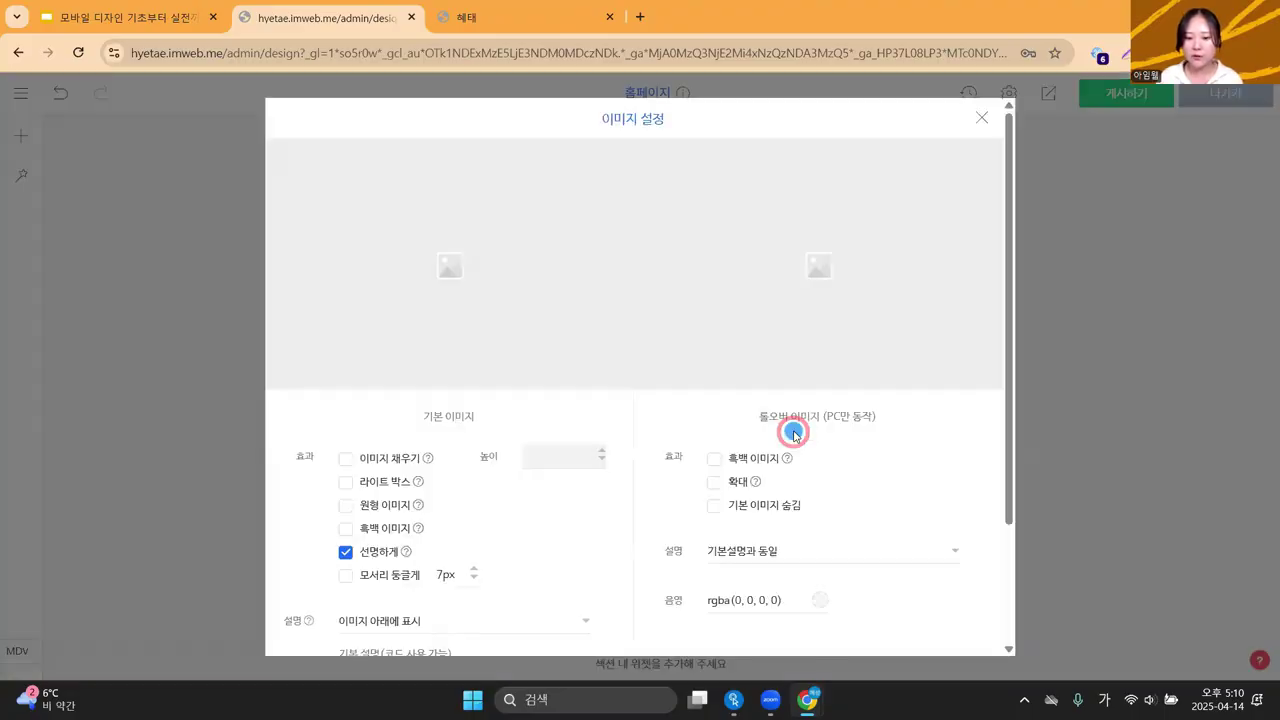
left_click(440, 265)
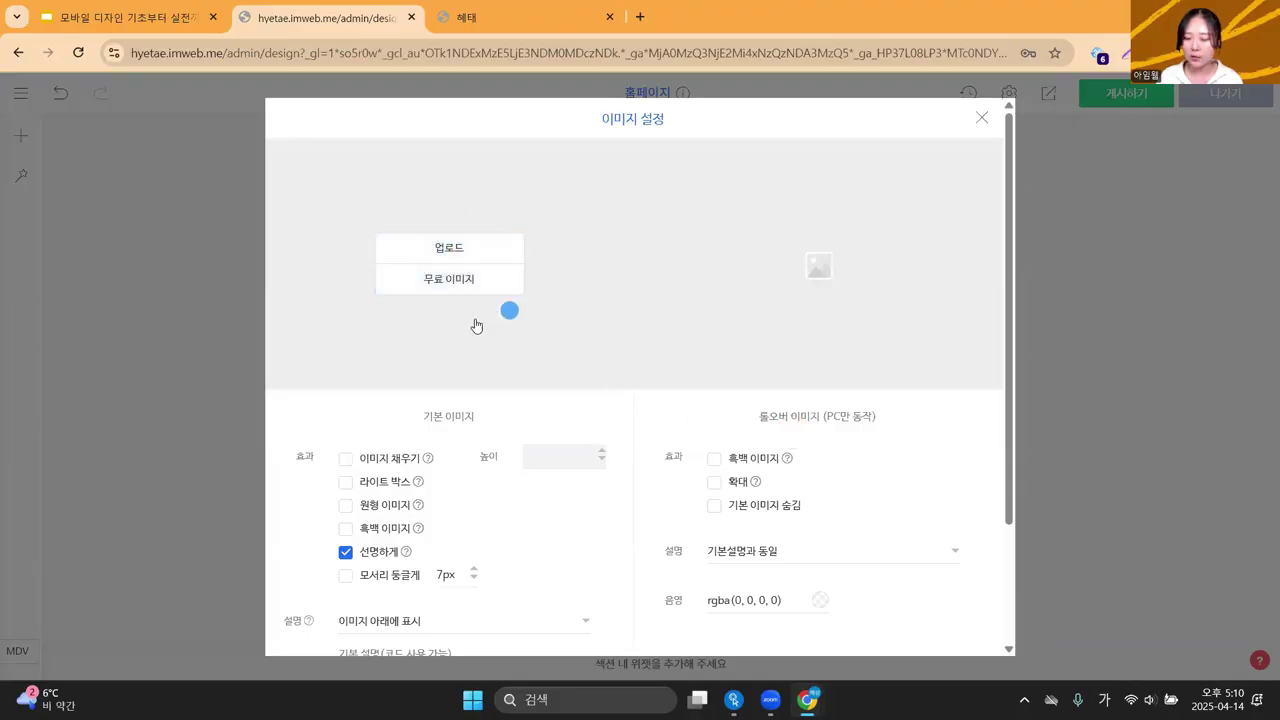
scroll(520, 420, "down", 2)
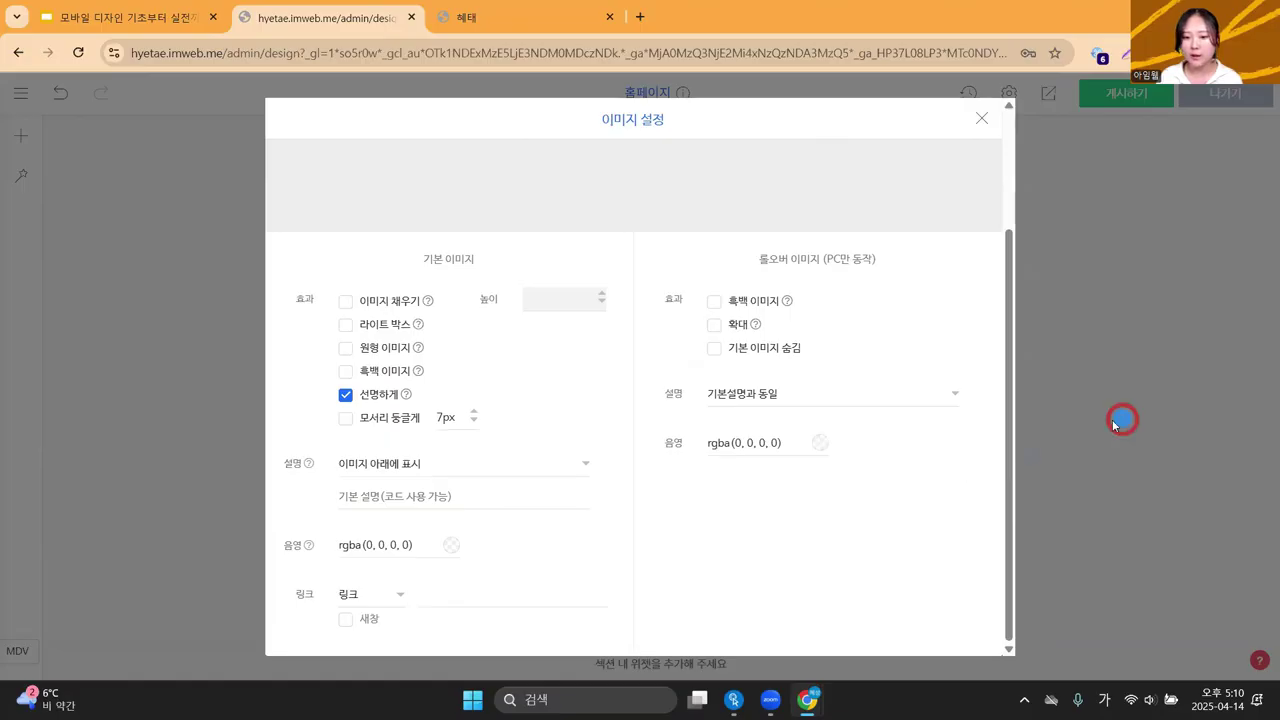
left_click(1122, 420)
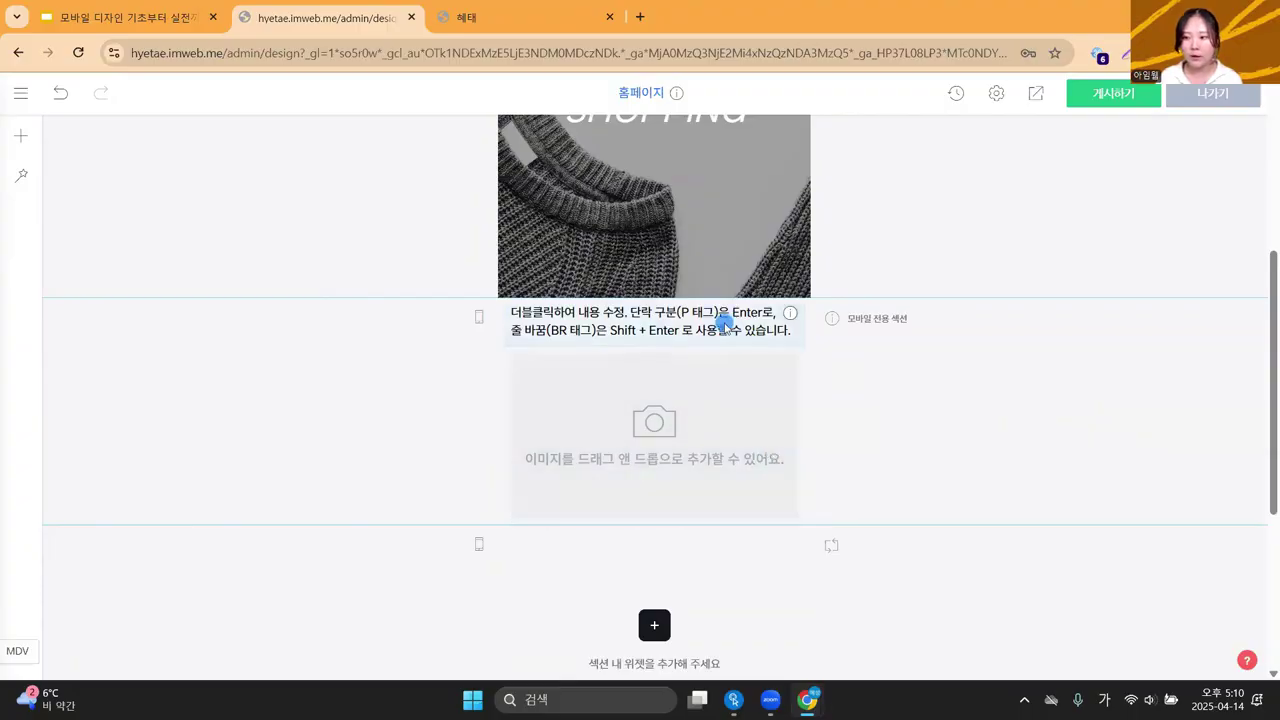
Move the text widget below the image widget within the mobile-only section.
left_click_drag(714, 320, 815, 510)
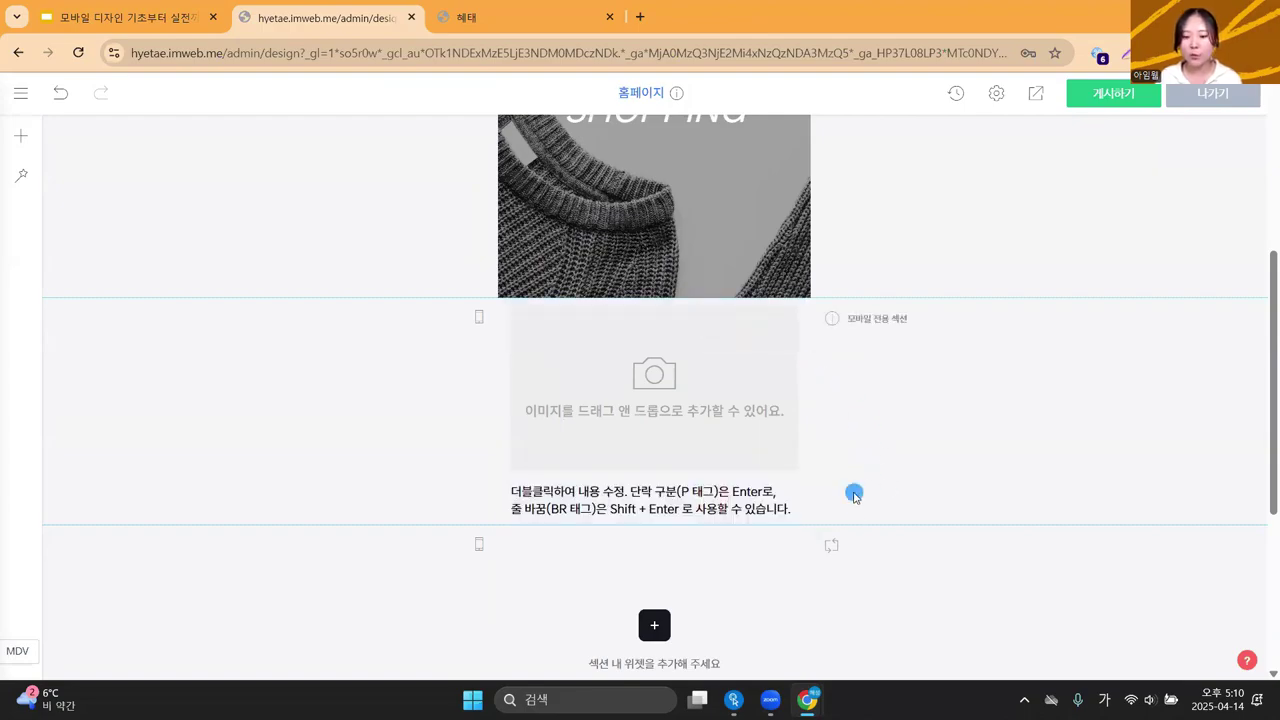
scroll(850, 495, "up", 2)
scroll(855, 496, "down", 2)
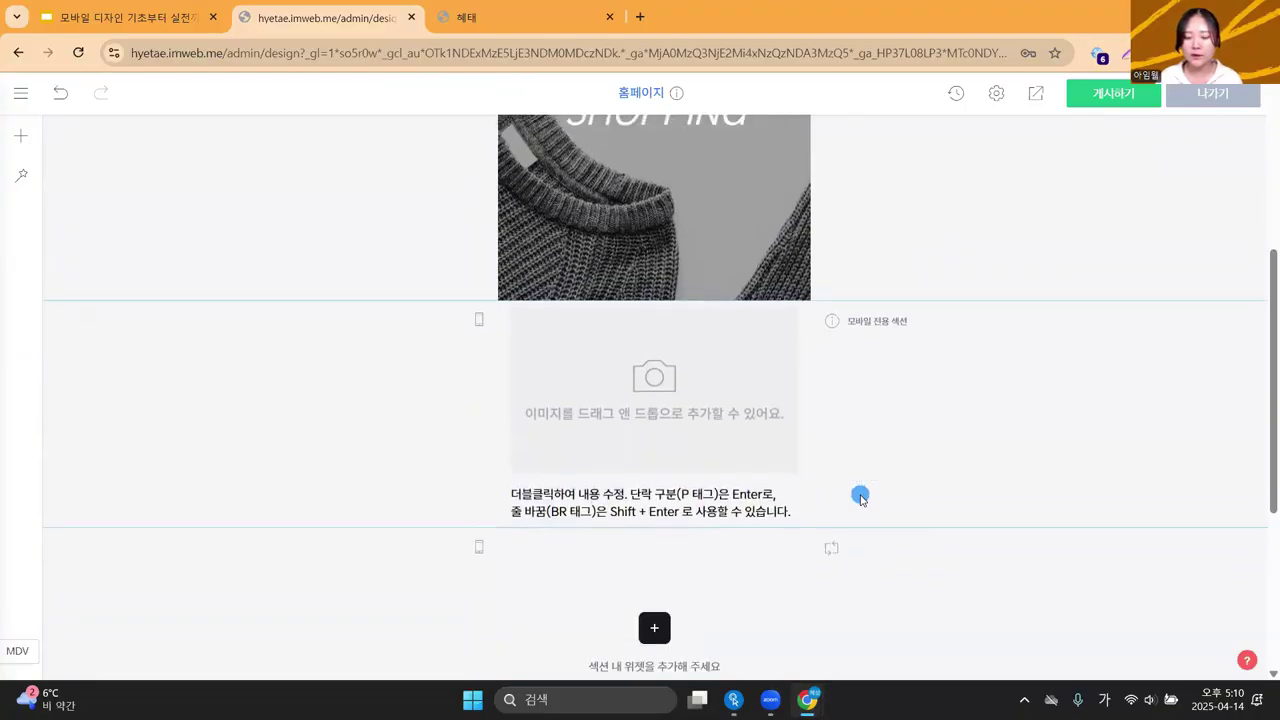
scroll(858, 495, "up", 4)
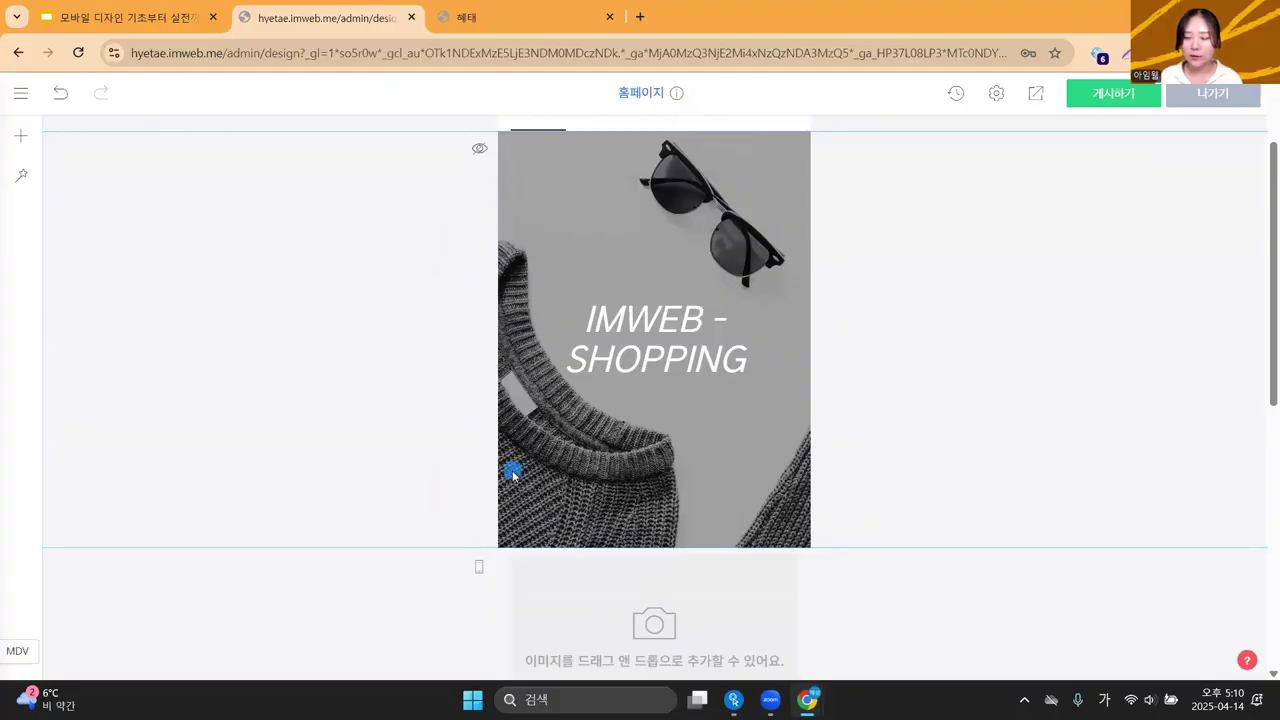
Try to move the text widget from the mobile-only section up into the IMWEB - SHOPPING section.
scroll(510, 472, "down", 1)
scroll(540, 379, "down", 1)
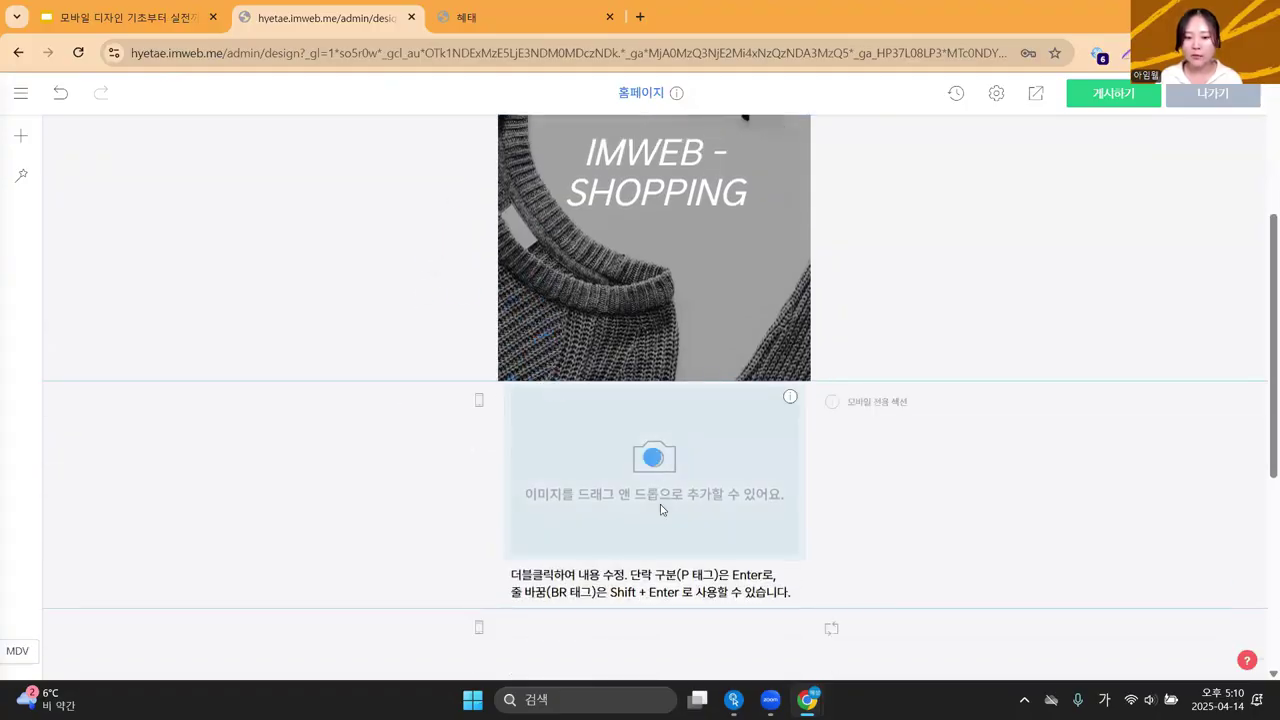
left_click_drag(620, 582, 744, 323)
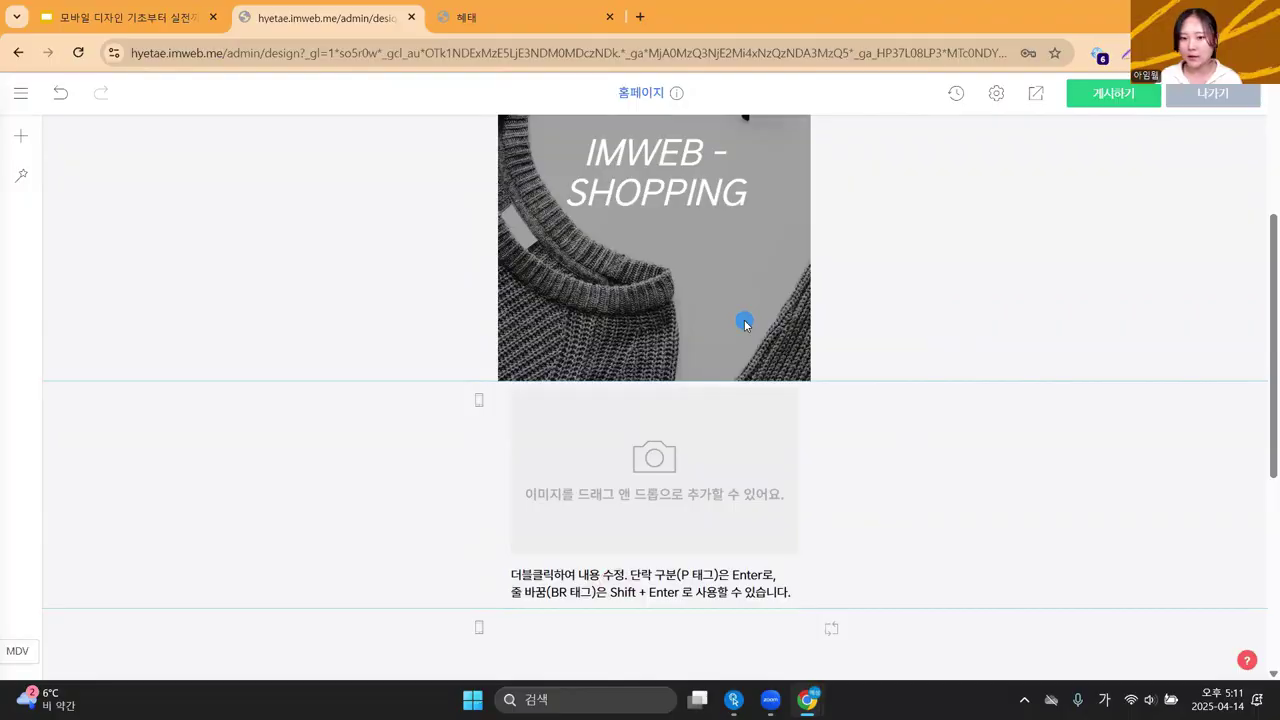
scroll(744, 322, "up", 2)
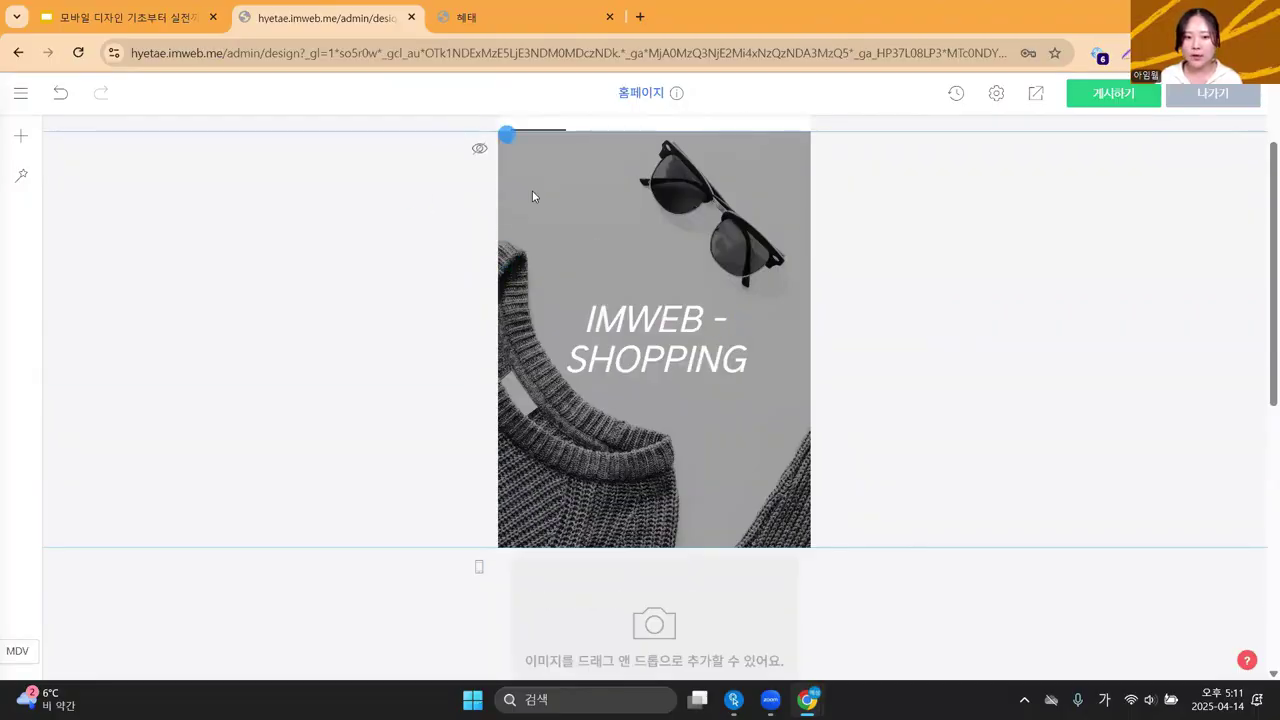
scroll(540, 378, "down", 2)
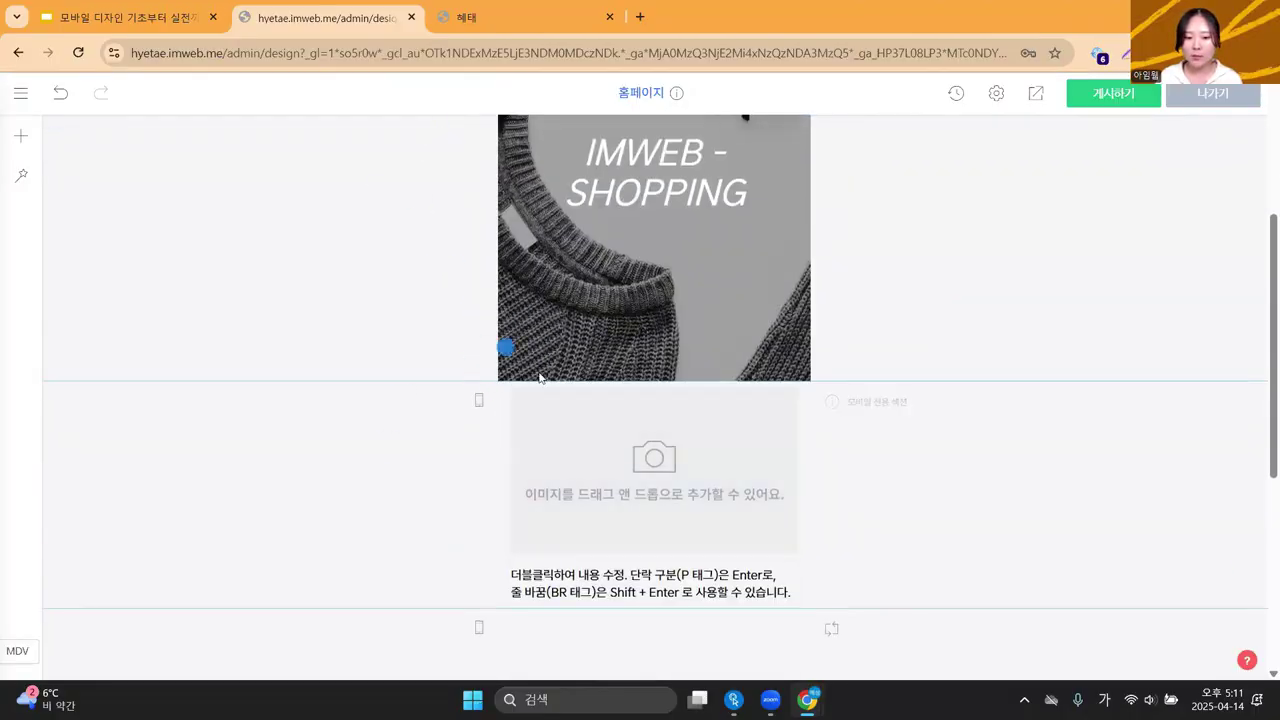
Move the text widget from below the image widget into the empty mobile-only section underneath.
scroll(721, 492, "down", 1)
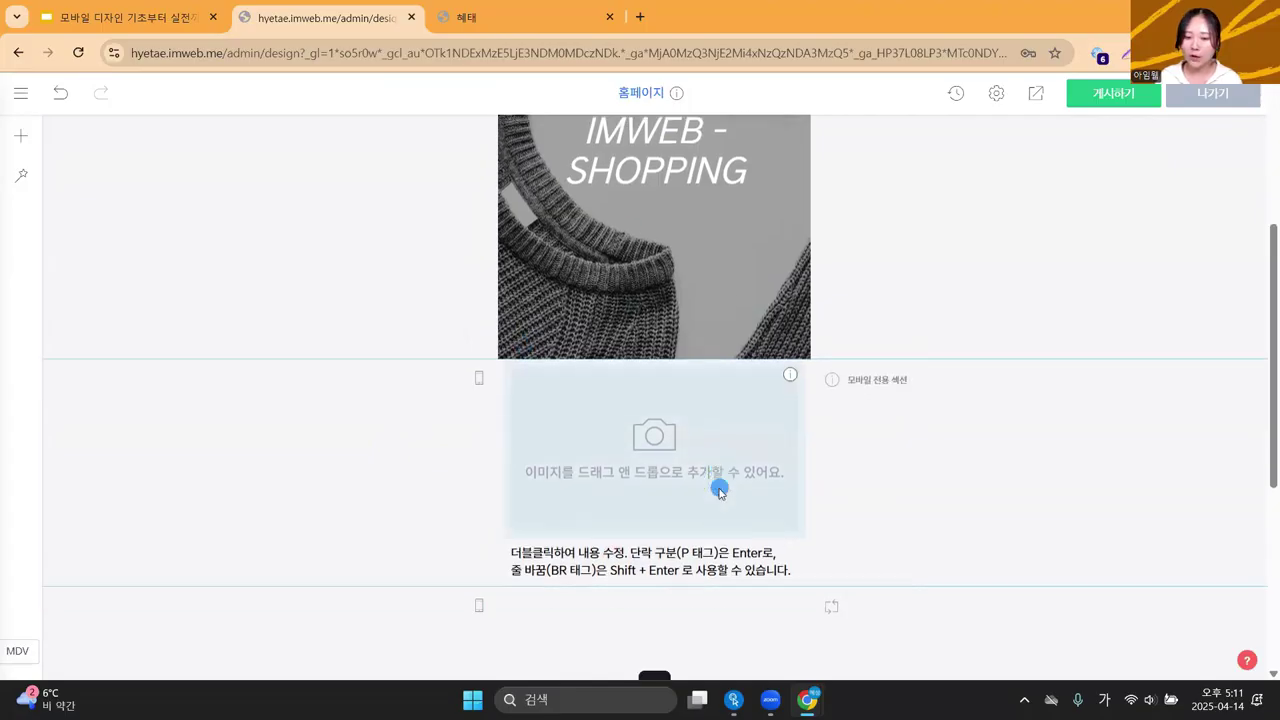
scroll(719, 492, "down", 3)
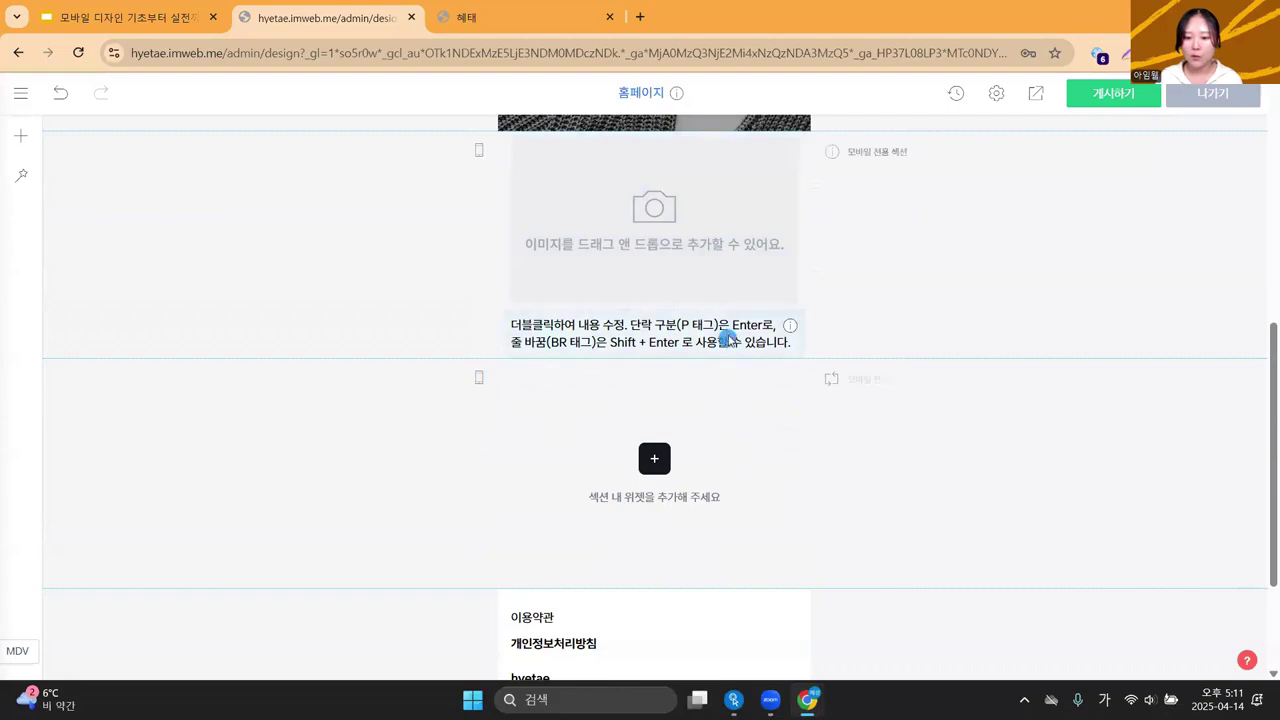
left_click_drag(695, 325, 810, 486)
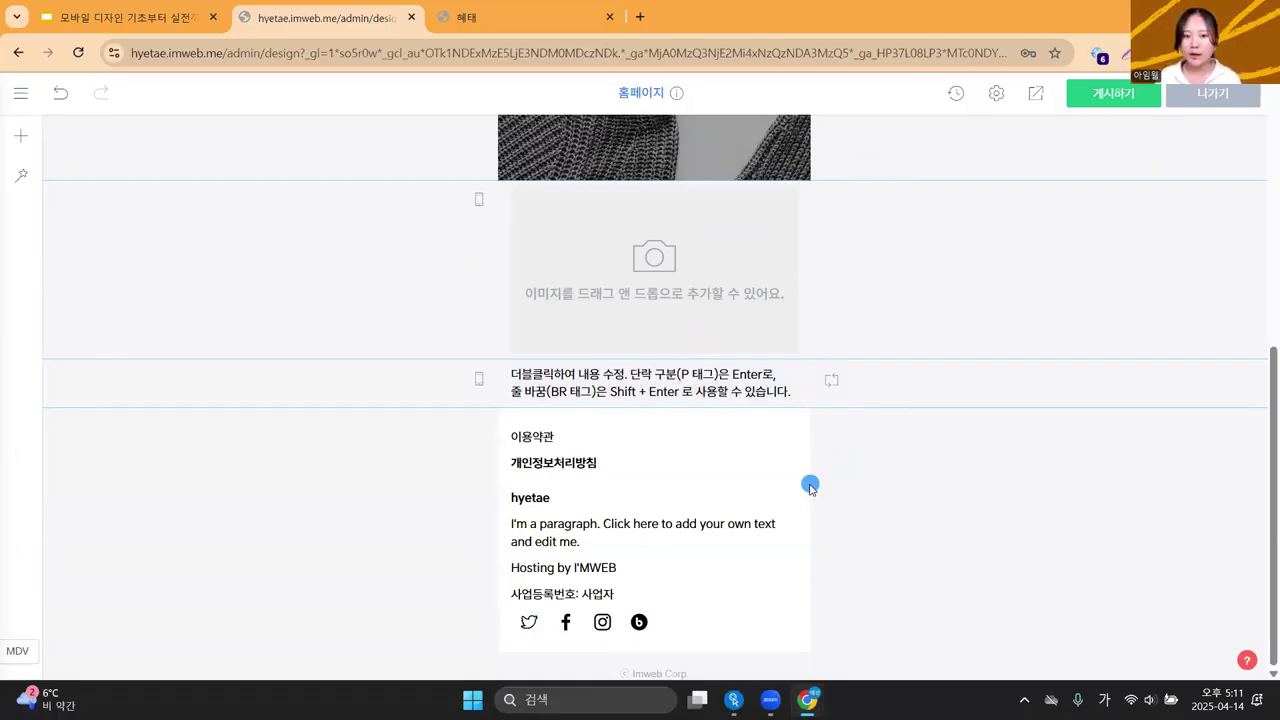
Consult the slide on mobile-only design and developer tools, and look over the live site's home page in PC layout.
left_click(166, 17)
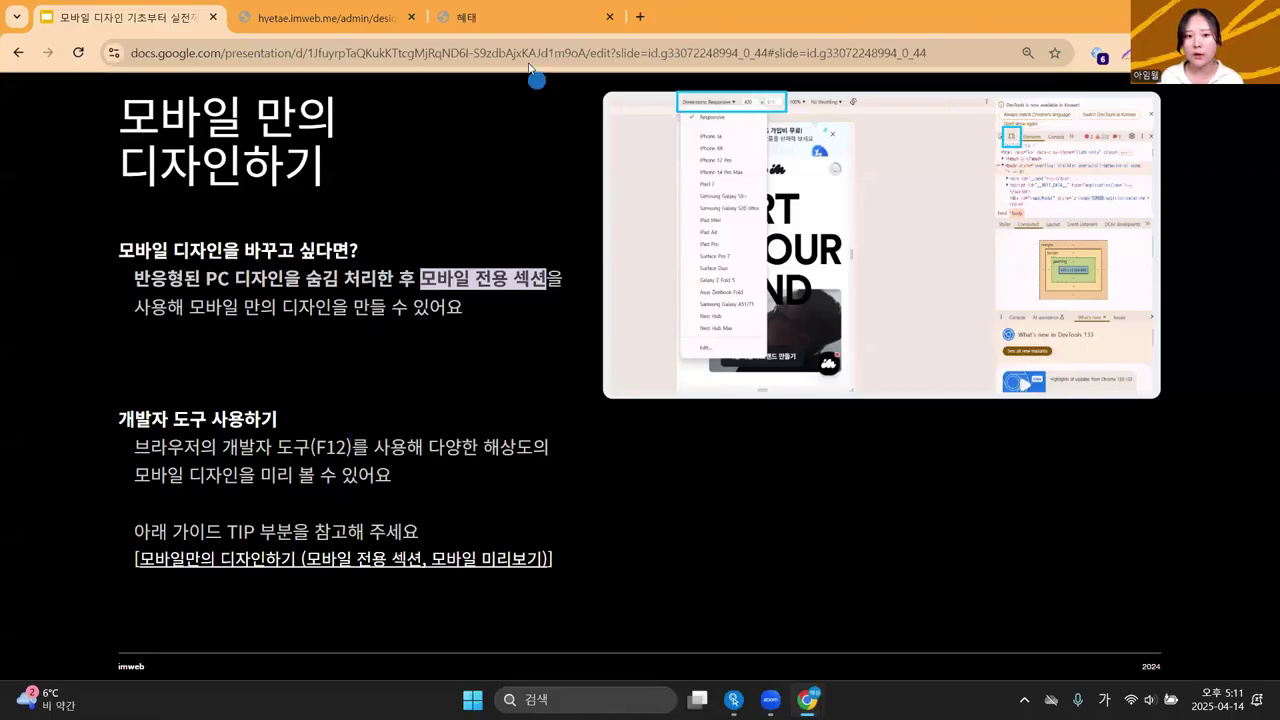
left_click(527, 20)
scroll(637, 364, "down", 1)
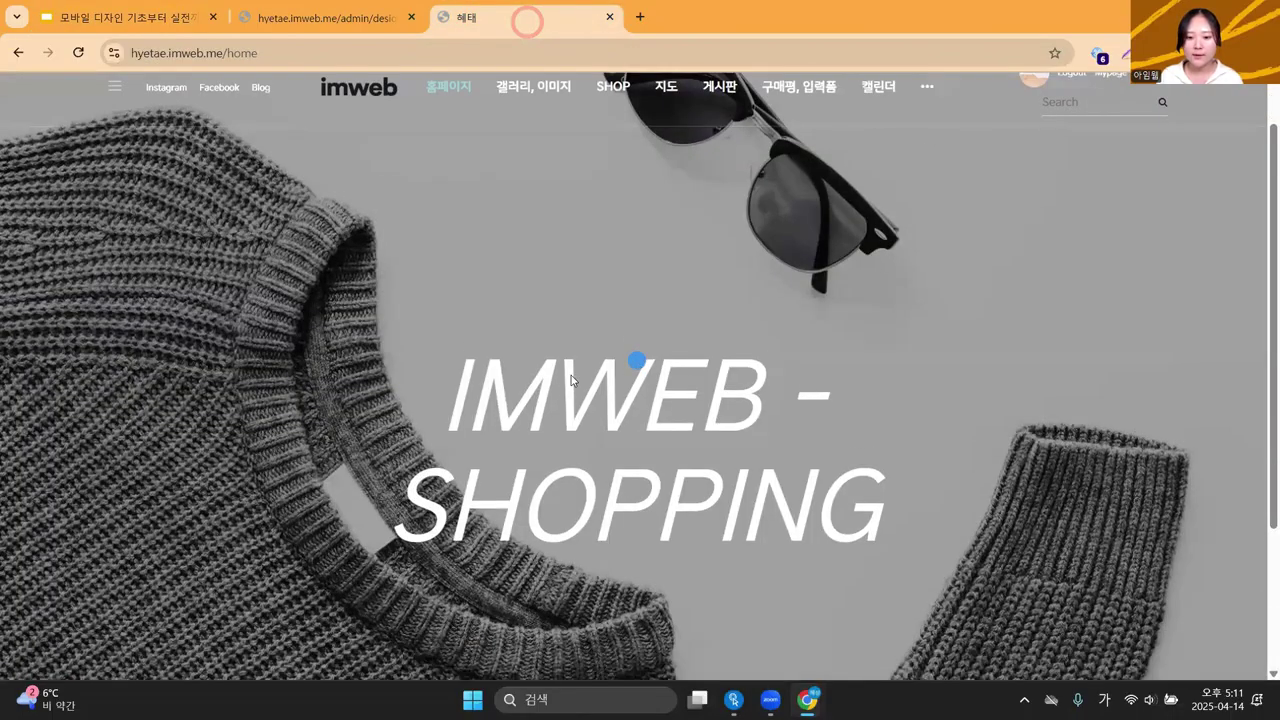
scroll(472, 441, "up", 2)
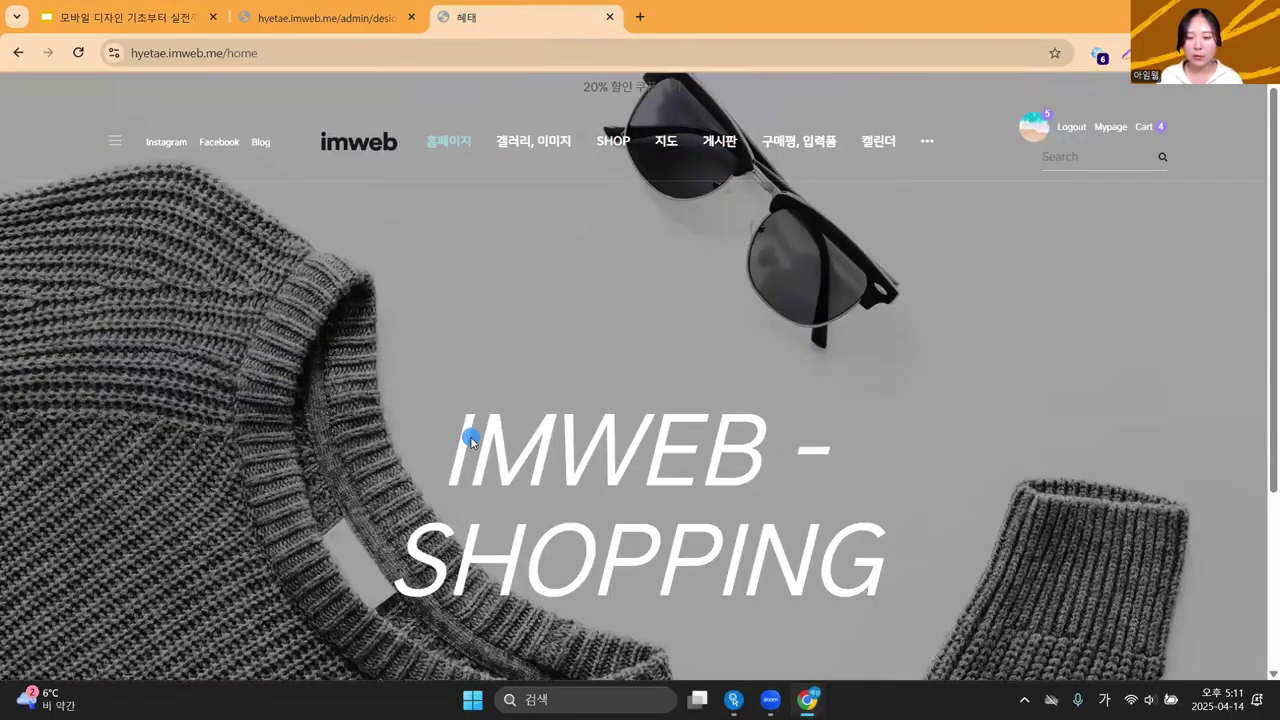
scroll(510, 392, "down", 3)
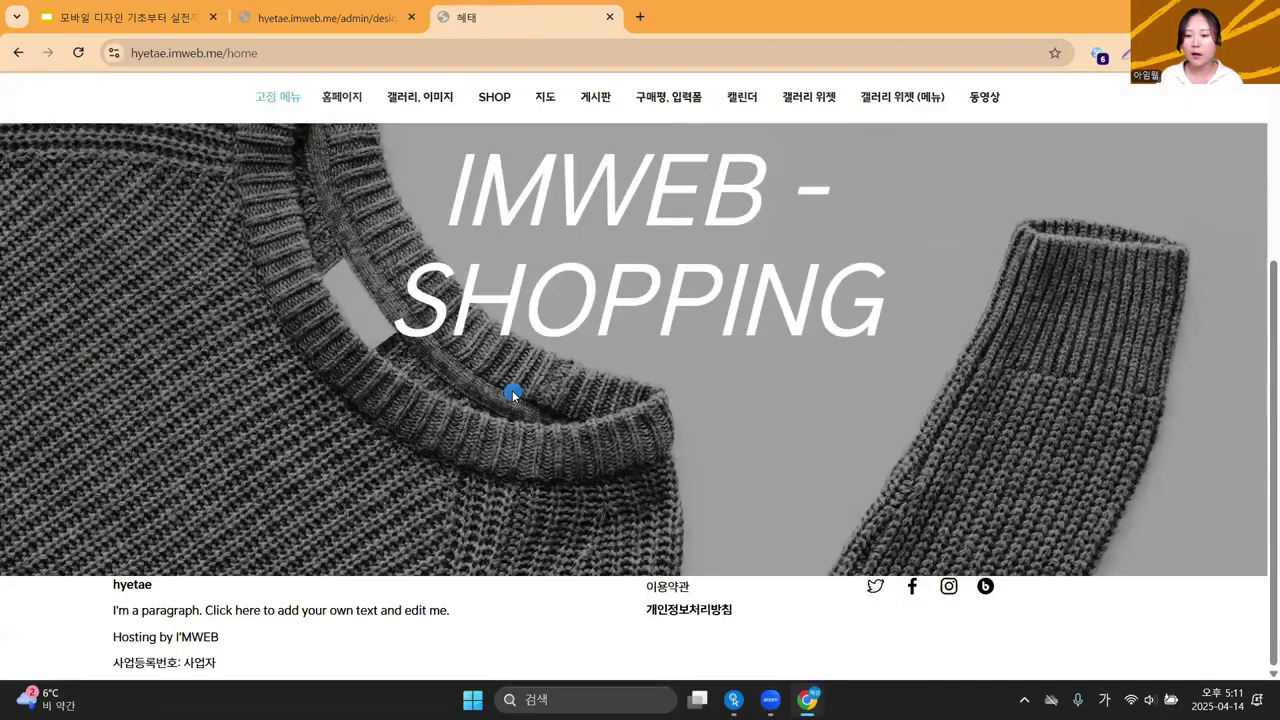
scroll(512, 395, "up", 3)
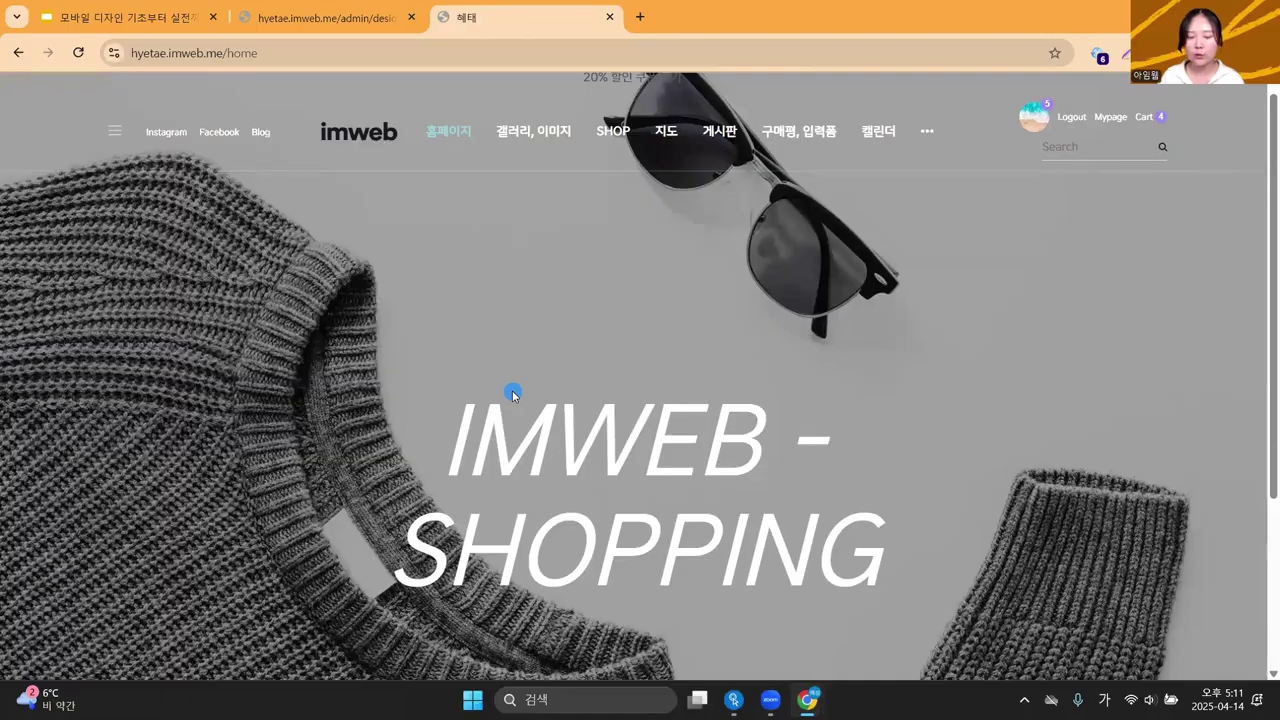
scroll(700, 350, "up", 1)
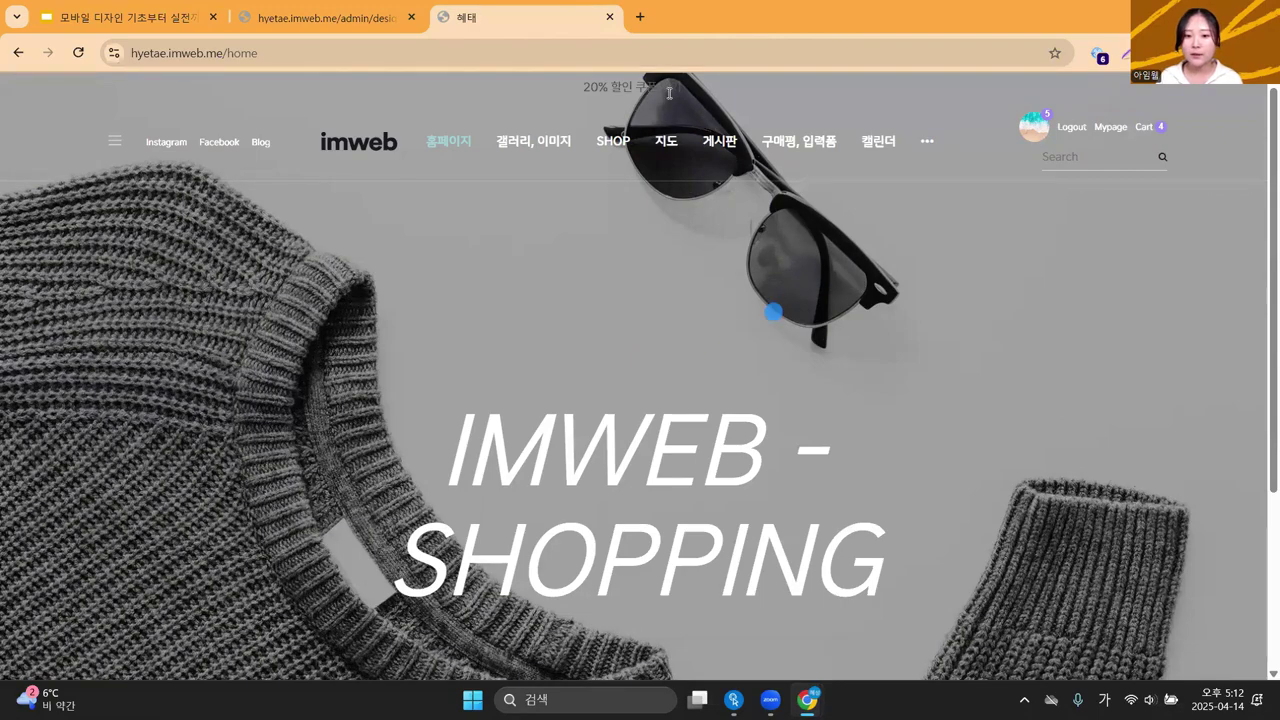
Open the browser's developer tools on the live home page and toggle the device emulation off and back on.
key("F12")
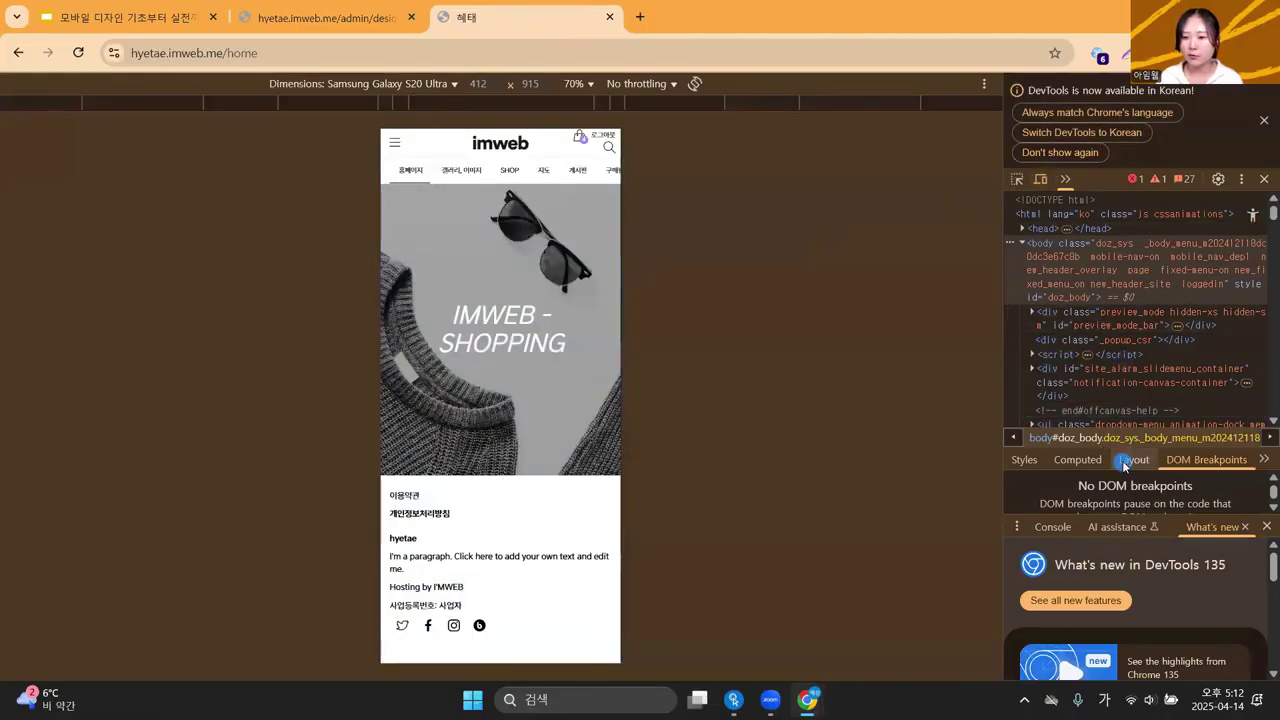
left_click(1039, 181)
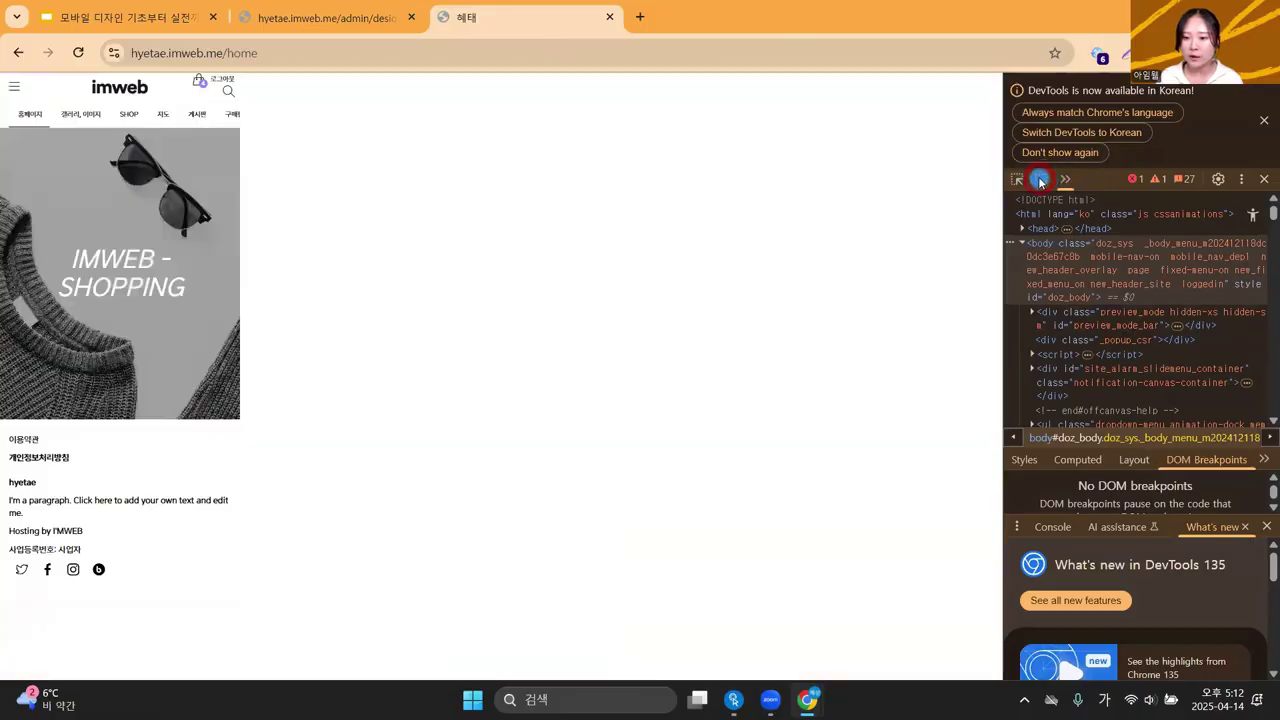
left_click(1039, 181)
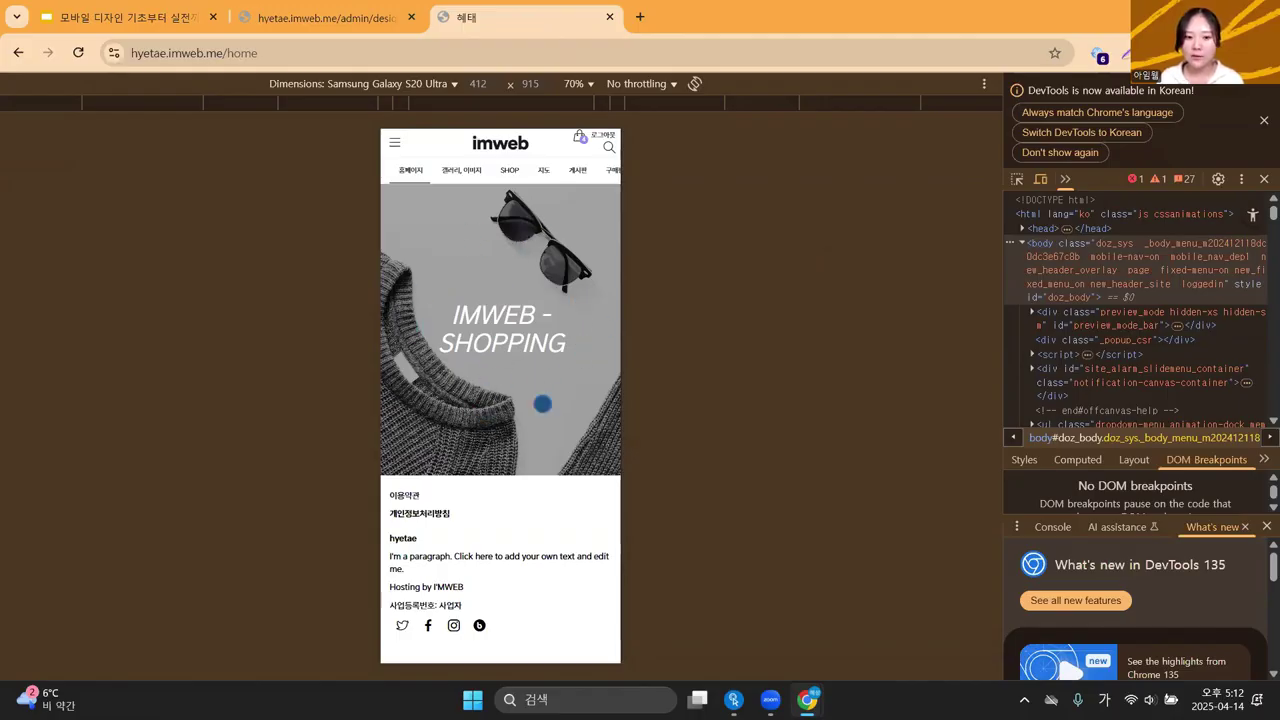
Preview the home page at the iPhone 12 Pro, iPhone SE and iPad Pro device dimensions in turn.
left_click(449, 86)
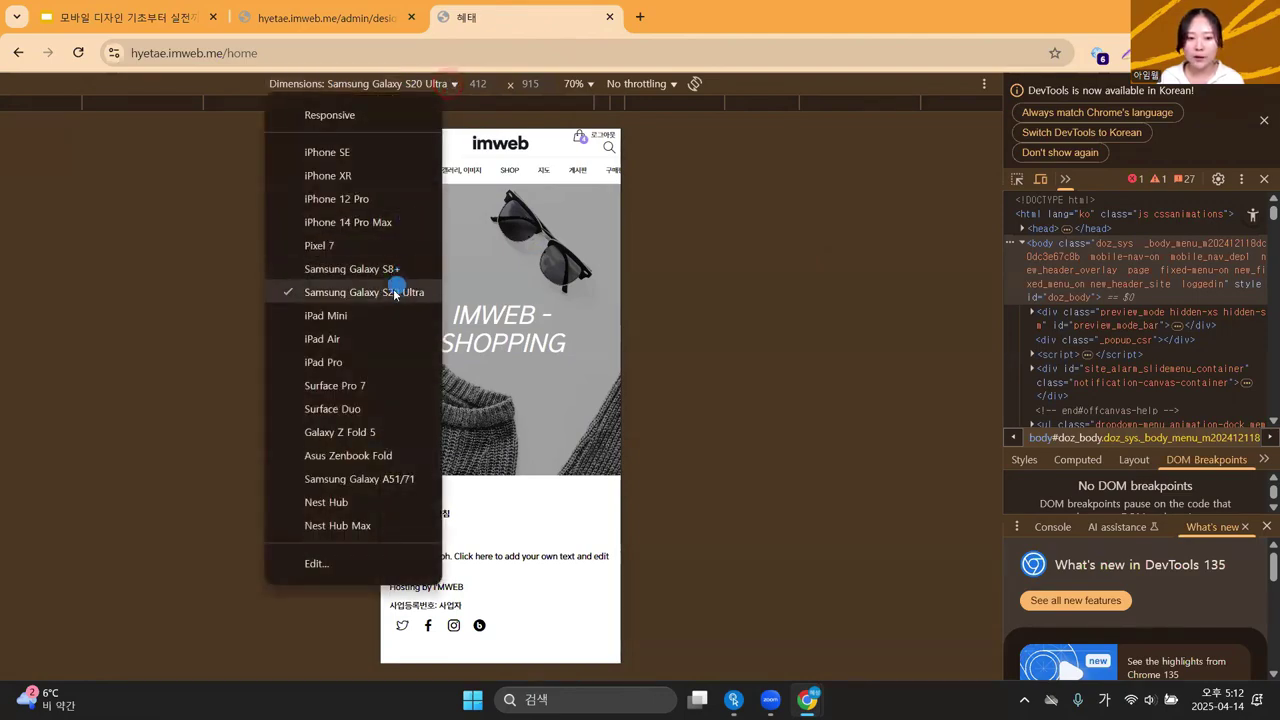
left_click(398, 200)
left_click(388, 84)
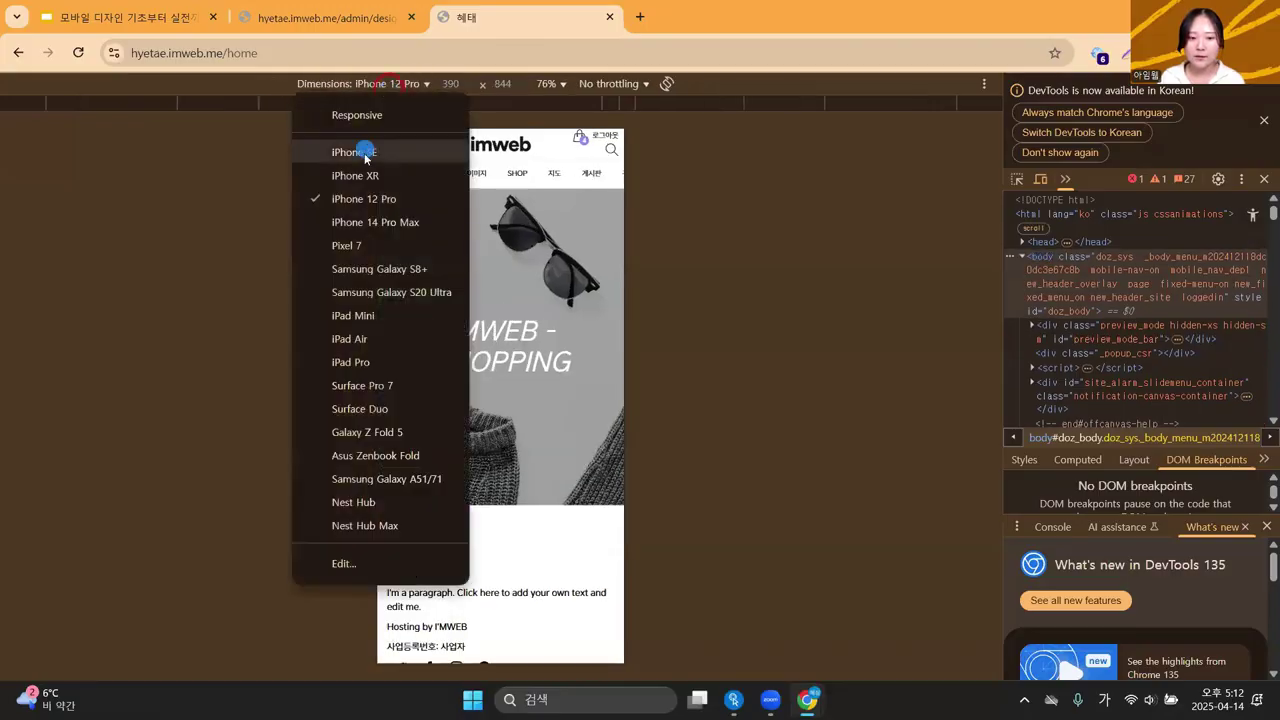
left_click(365, 152)
left_click(390, 84)
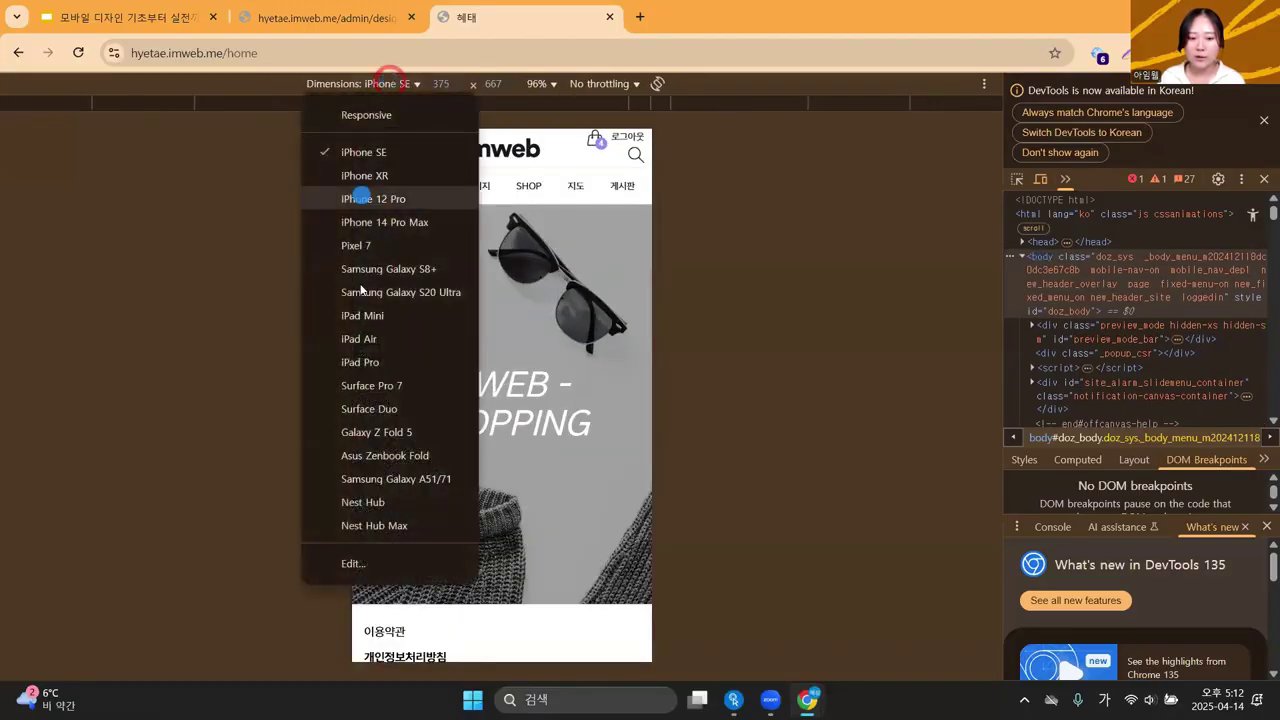
left_click(366, 362)
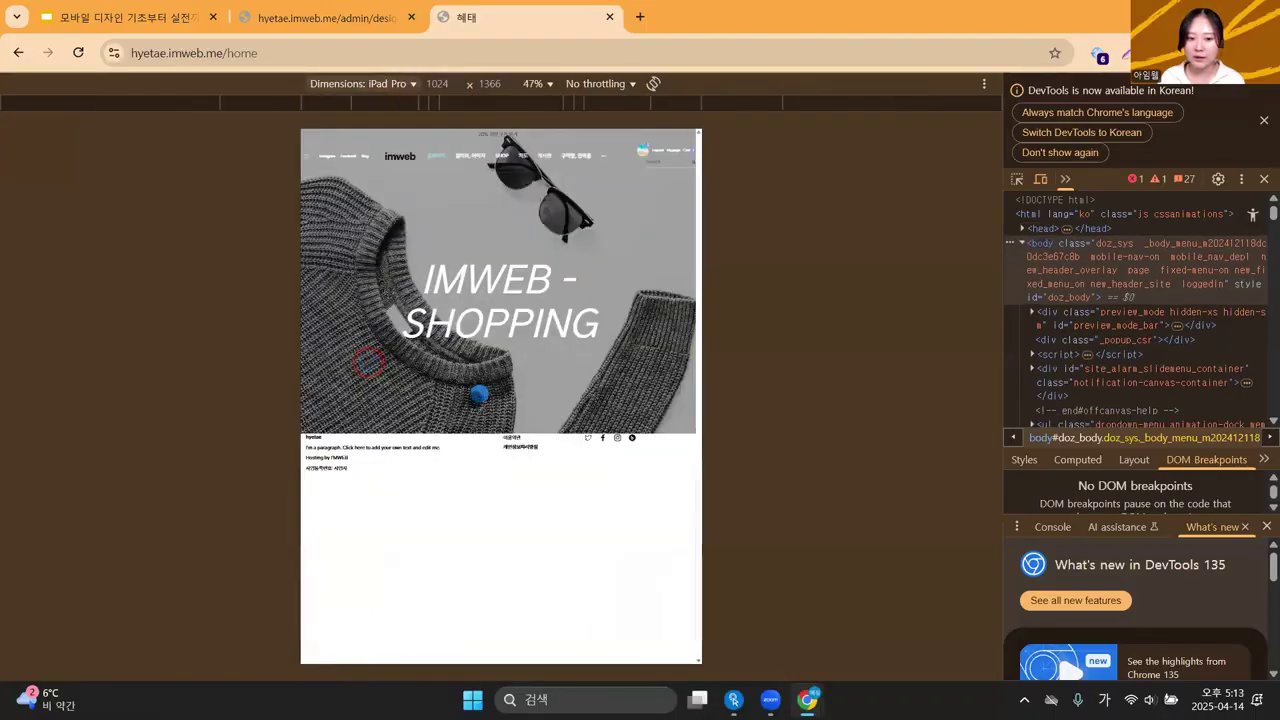
left_click(410, 84)
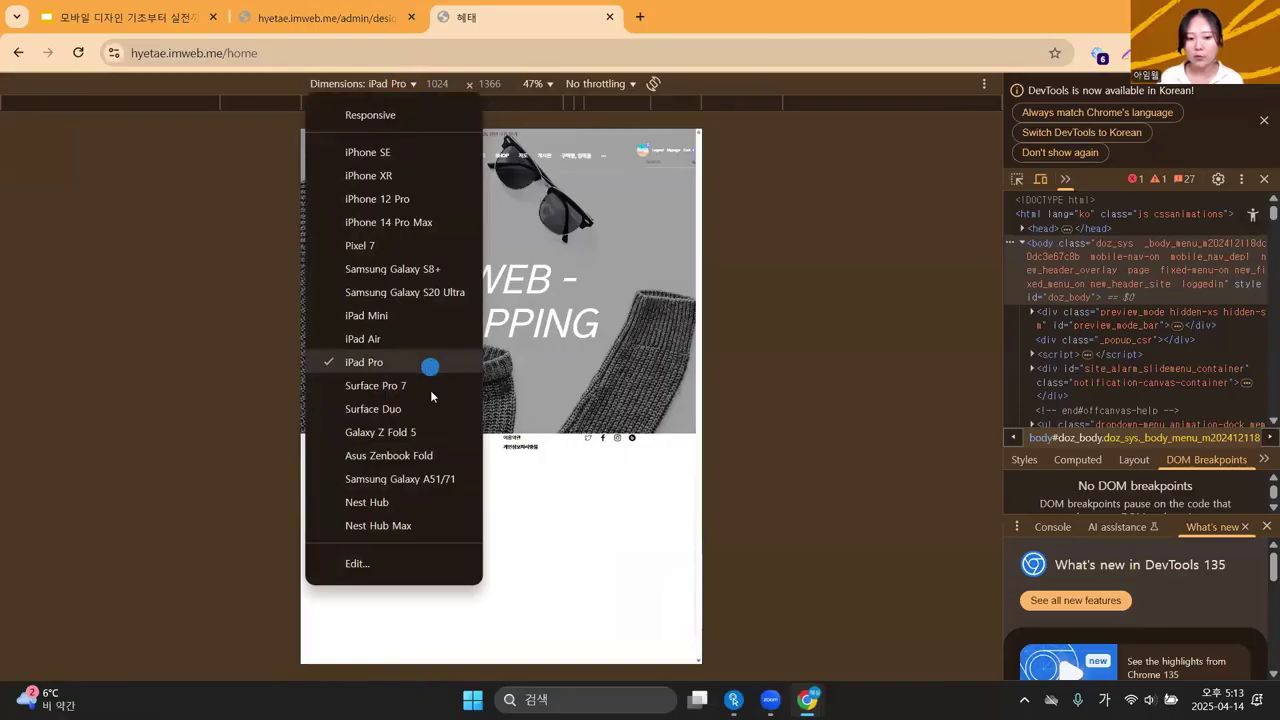
left_click(744, 400)
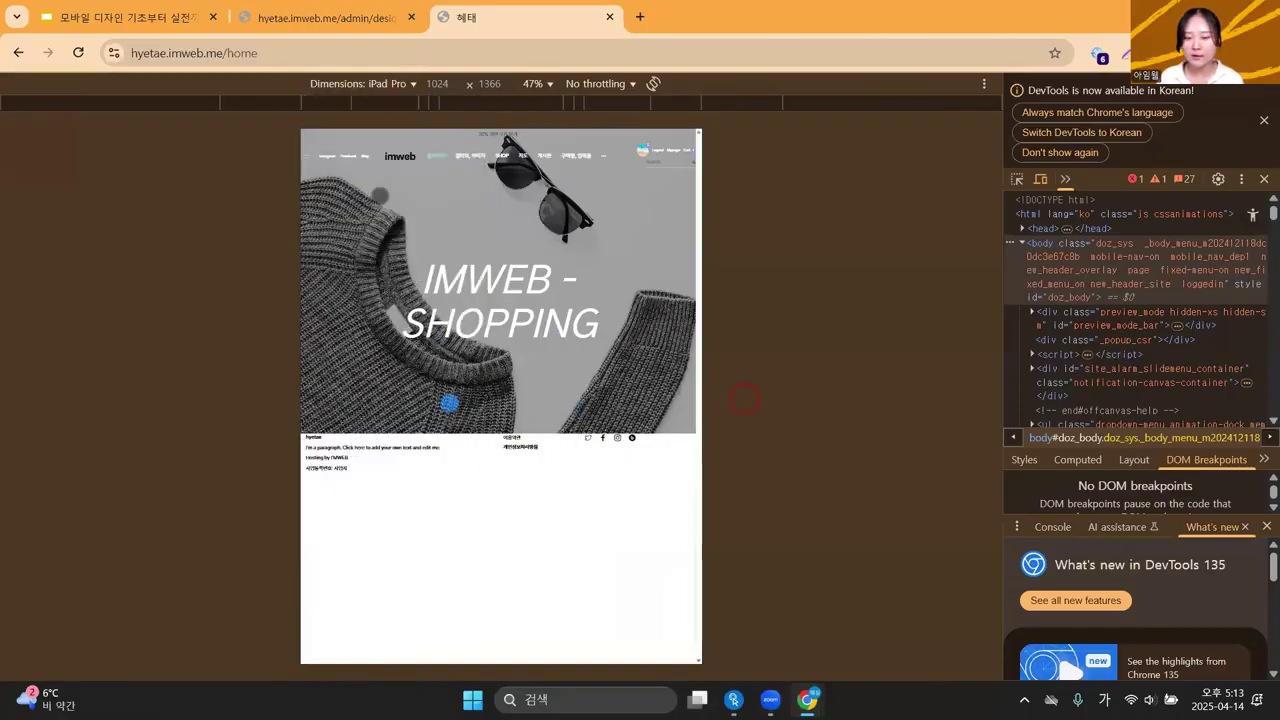
Emulate the iPhone 12 Pro and look through the 갤러리, 이미지 page from the gallery widget down to the footer.
left_click(386, 84)
left_click(389, 190)
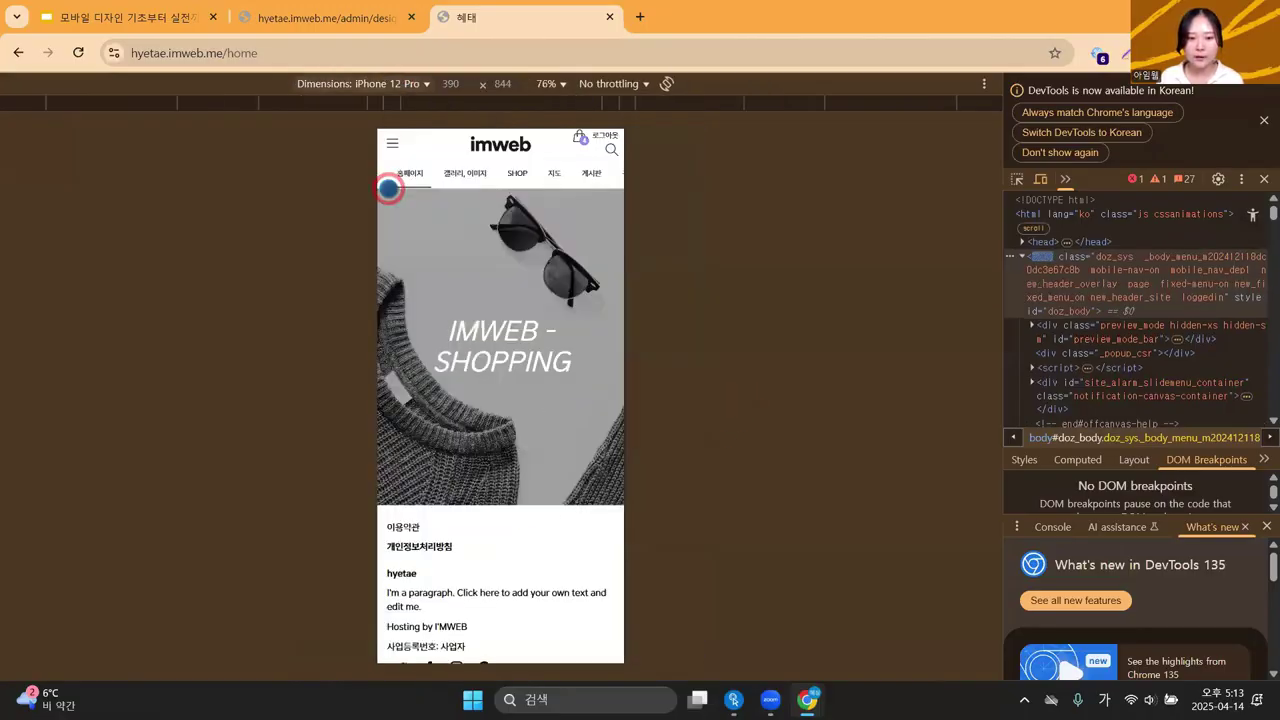
left_click(470, 175)
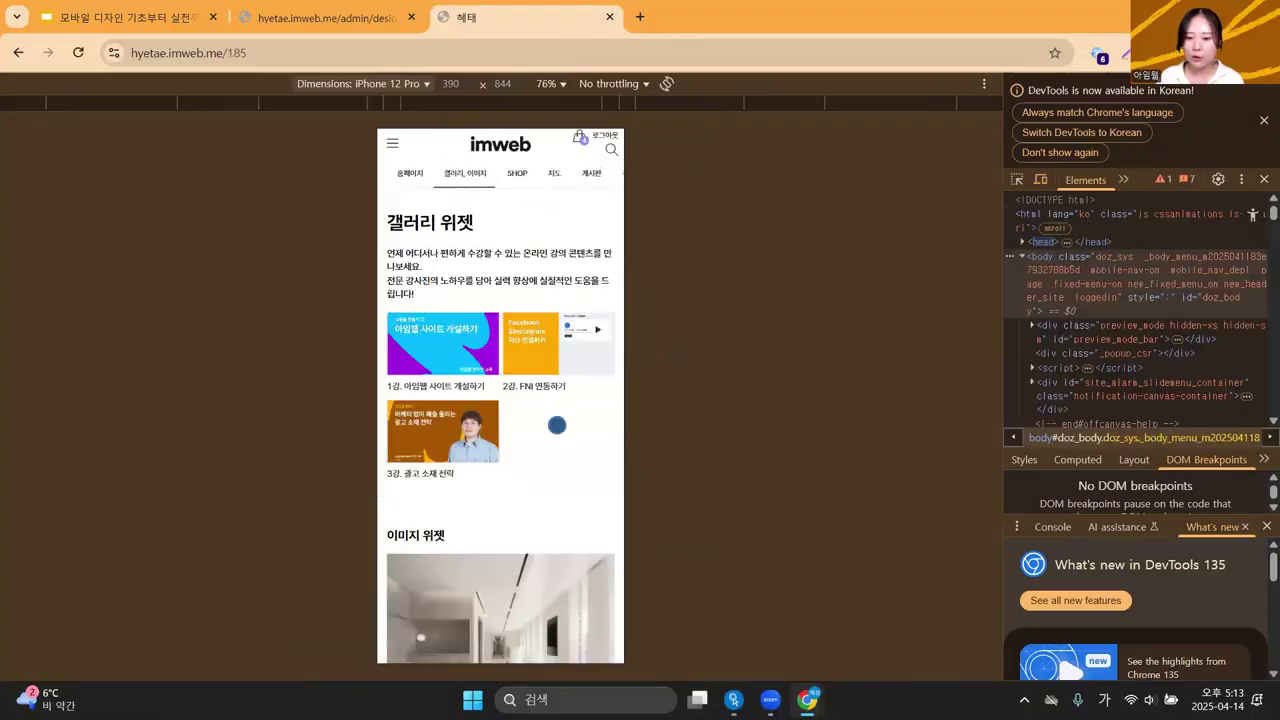
scroll(557, 425, "down", 5)
scroll(557, 427, "up", 5)
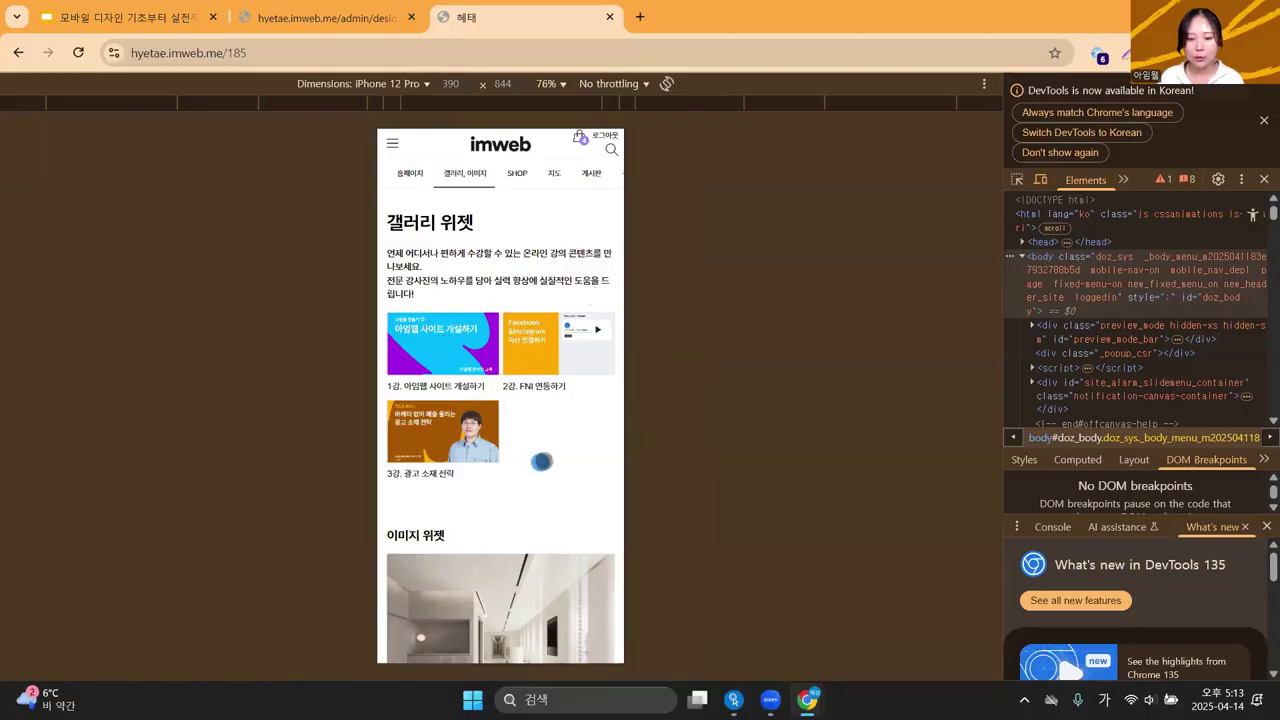
scroll(543, 461, "down", 2)
scroll(543, 458, "down", 2)
scroll(543, 458, "down", 2)
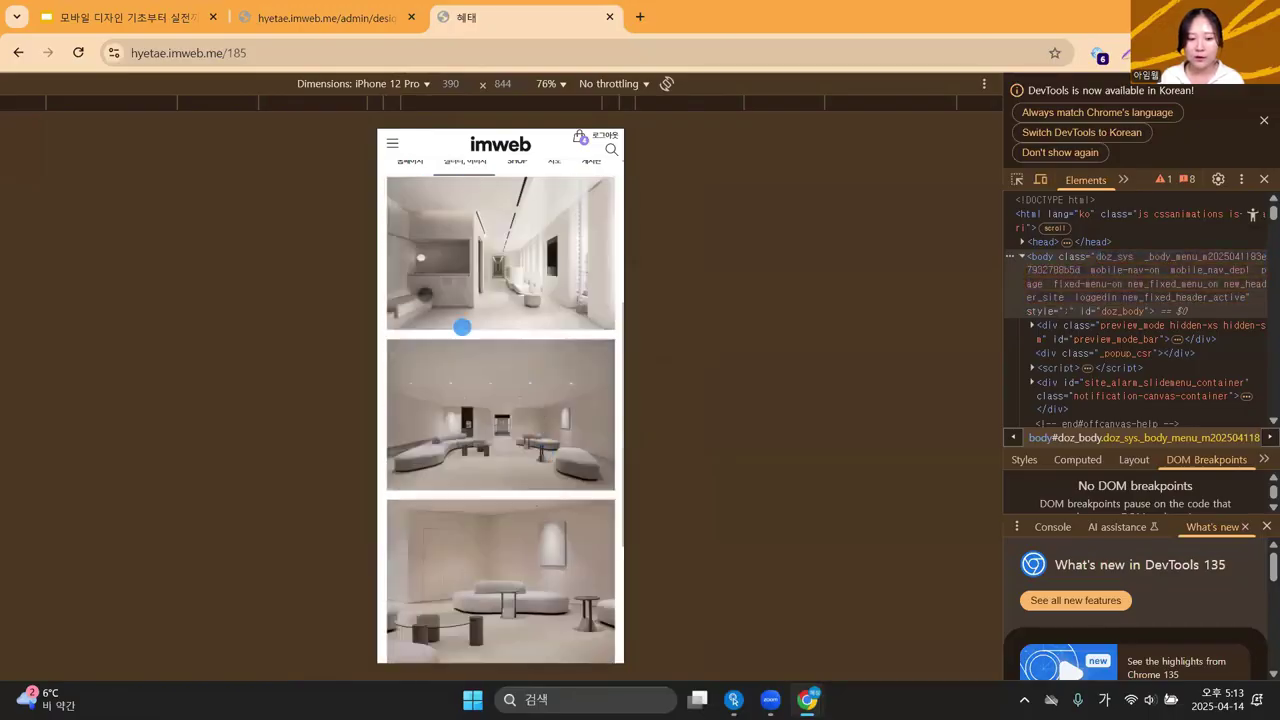
scroll(529, 578, "down", 2)
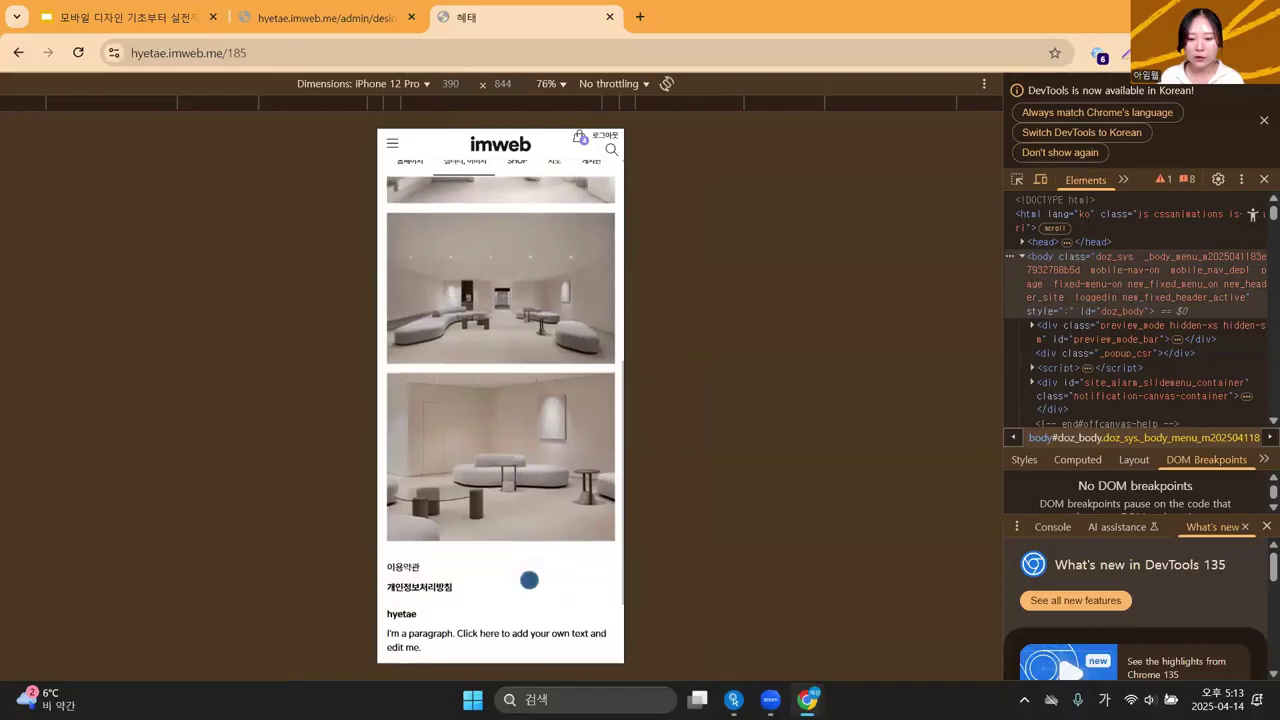
scroll(529, 580, "up", 8)
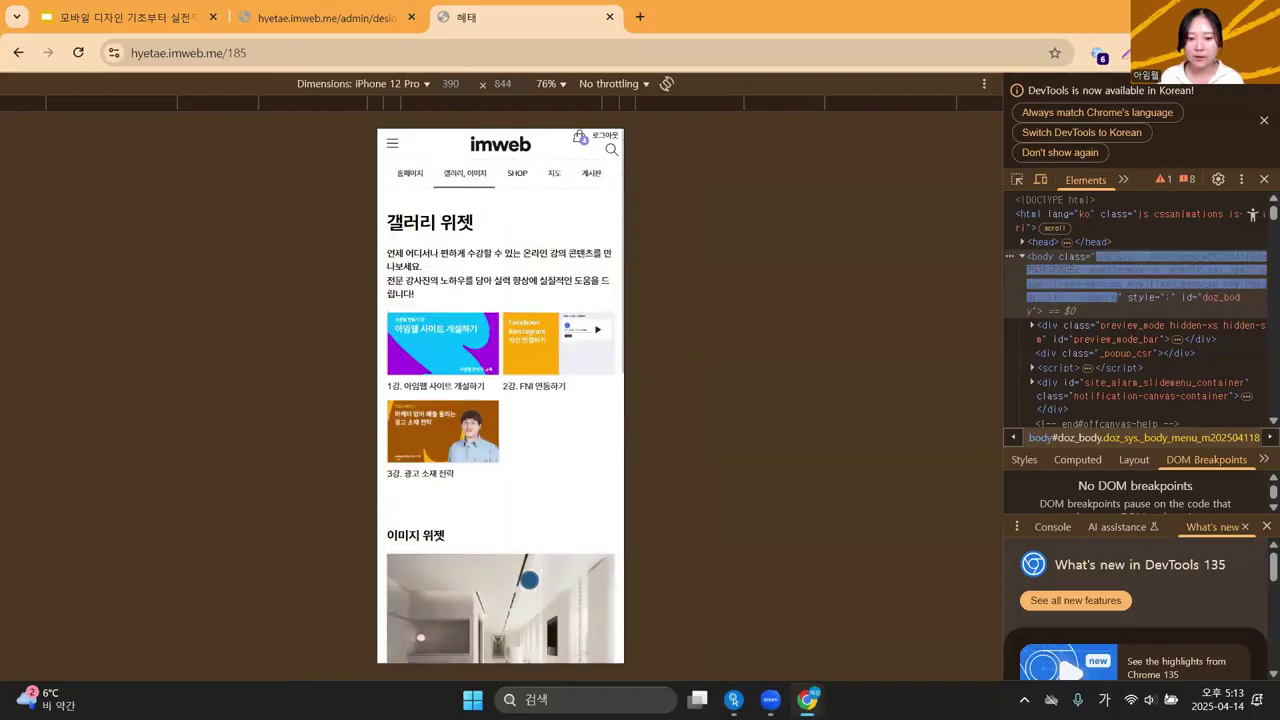
Close the developer tools and examine how the gallery and image widgets are arranged in the PC layout.
left_click(1262, 120)
left_click(1265, 84)
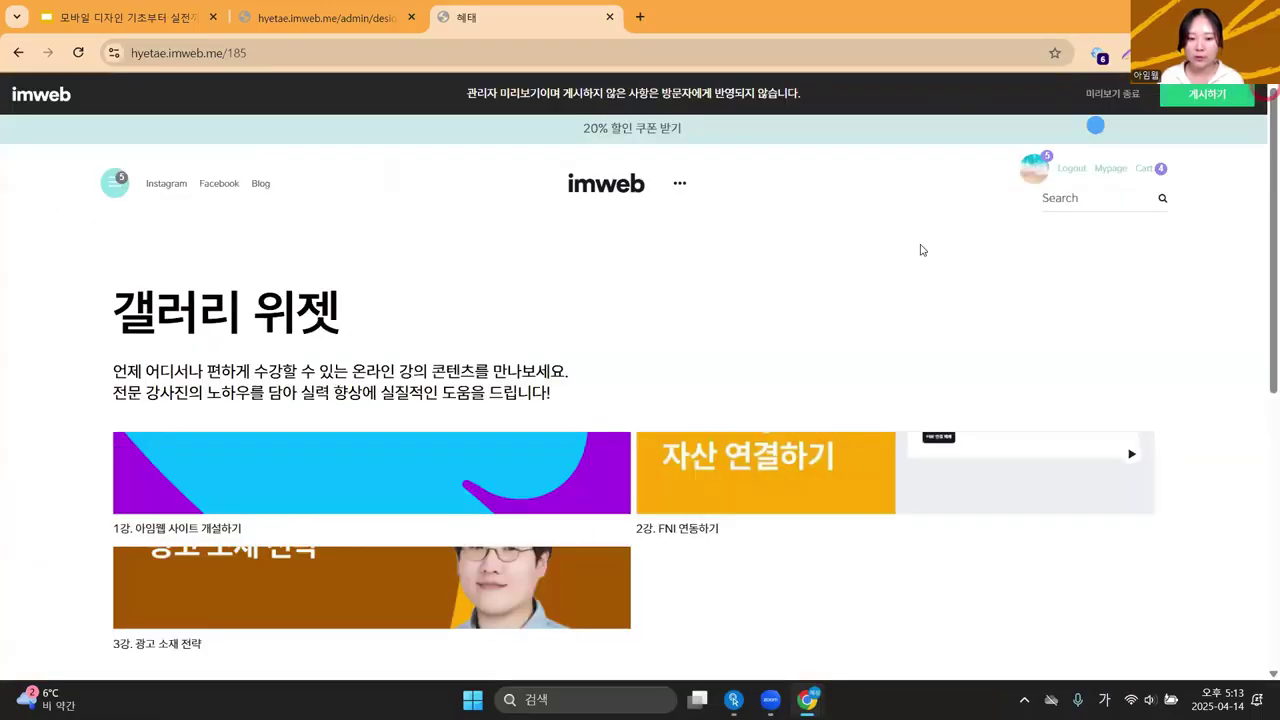
scroll(115, 368, "up", 1)
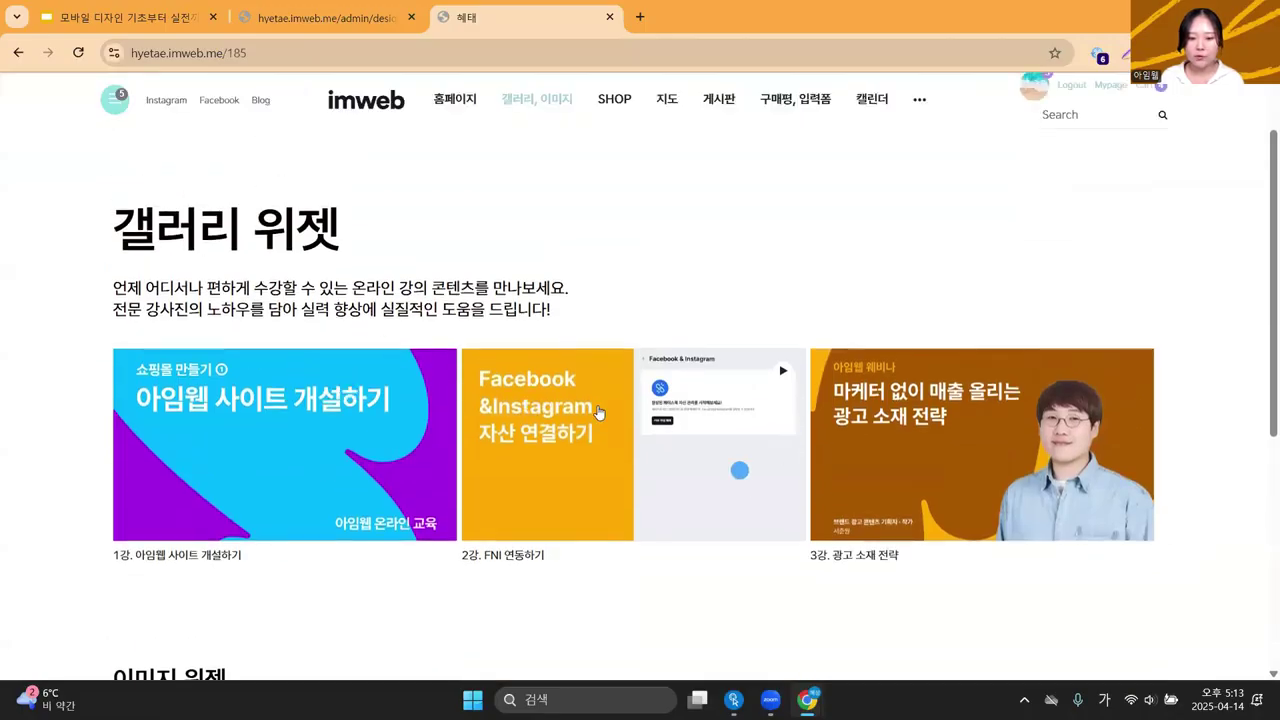
scroll(915, 428, "down", 4)
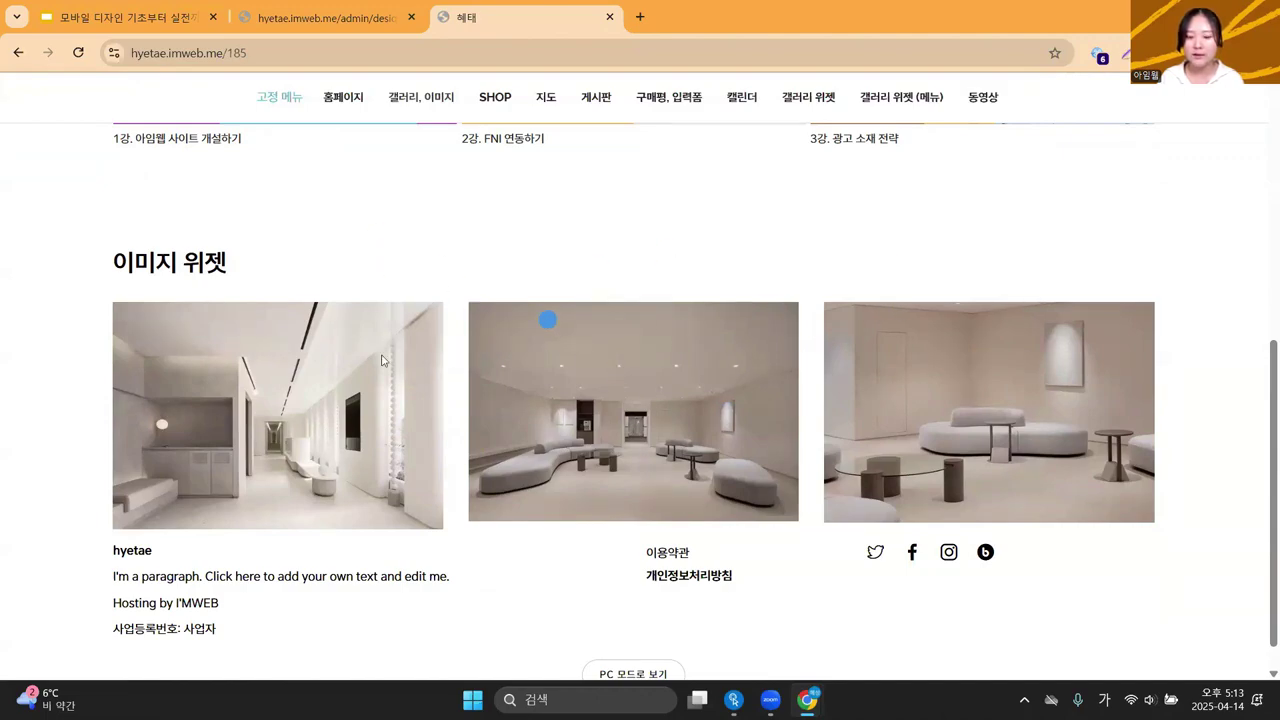
scroll(418, 369, "up", 5)
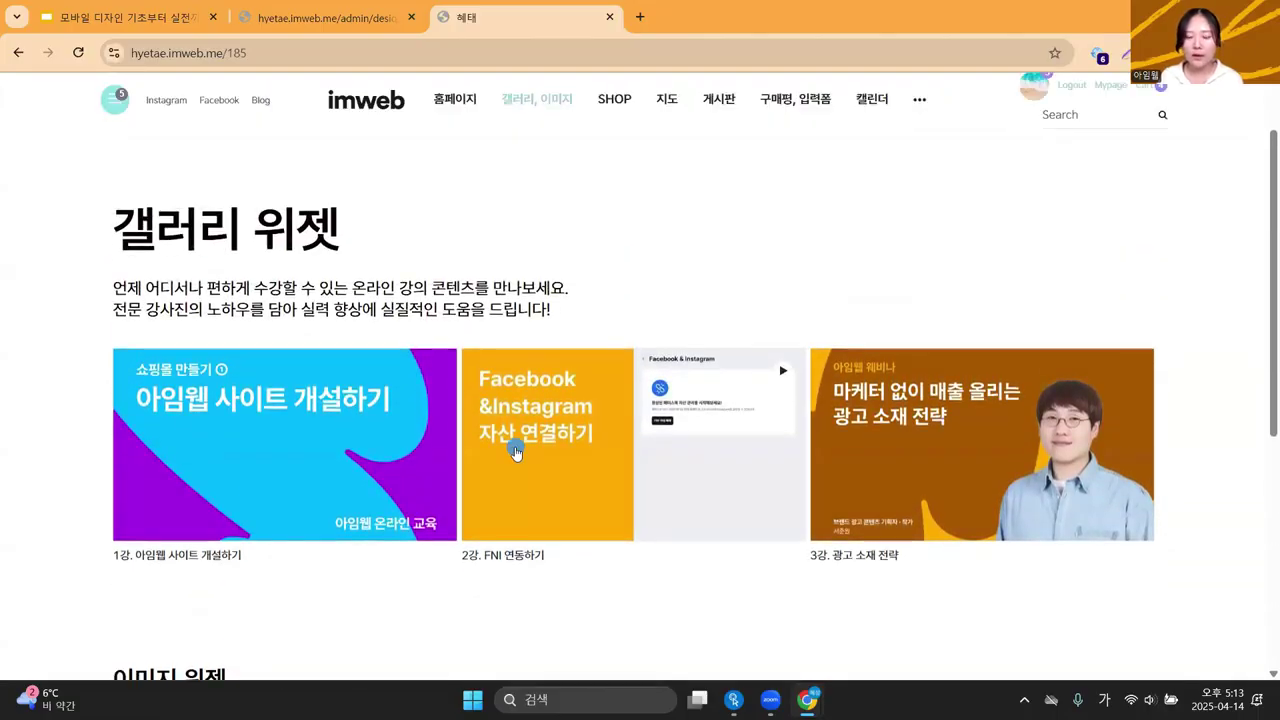
Consult the slide on arranging images for mobile and open the 갤러리, 이미지 page in the design editor.
left_click(187, 17)
key("Right")
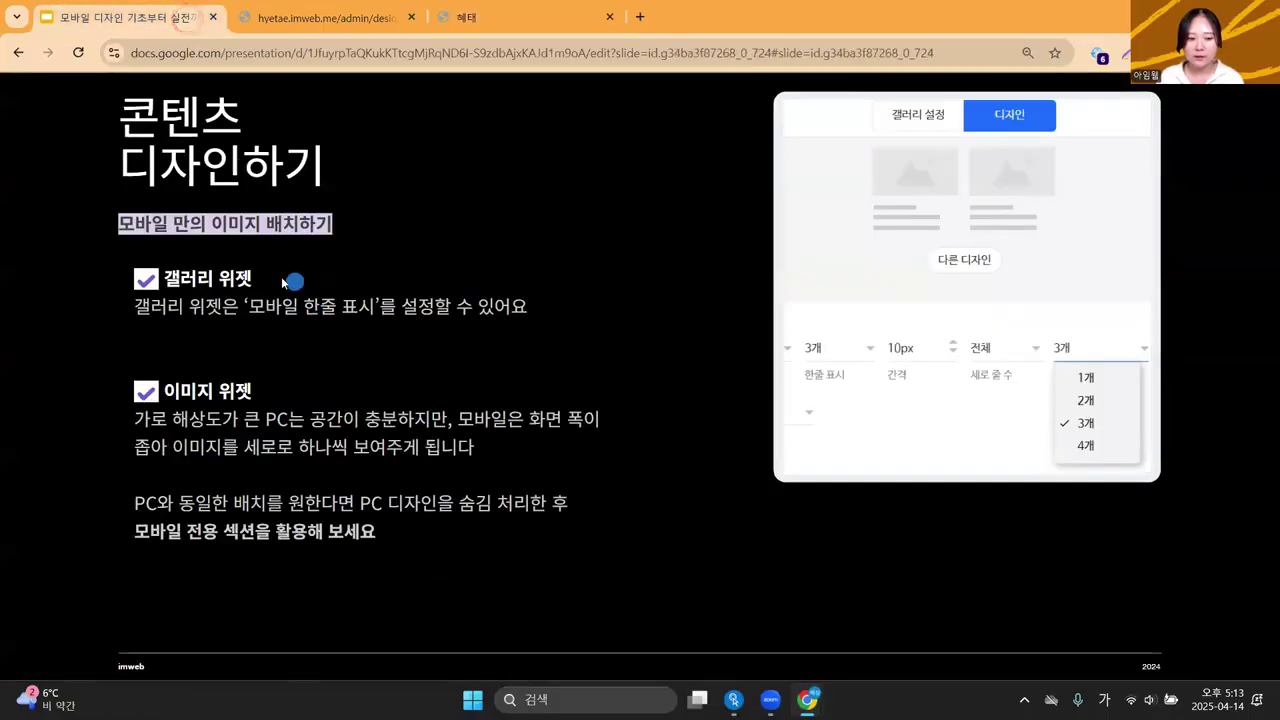
left_click(345, 18)
scroll(386, 286, "up", 10)
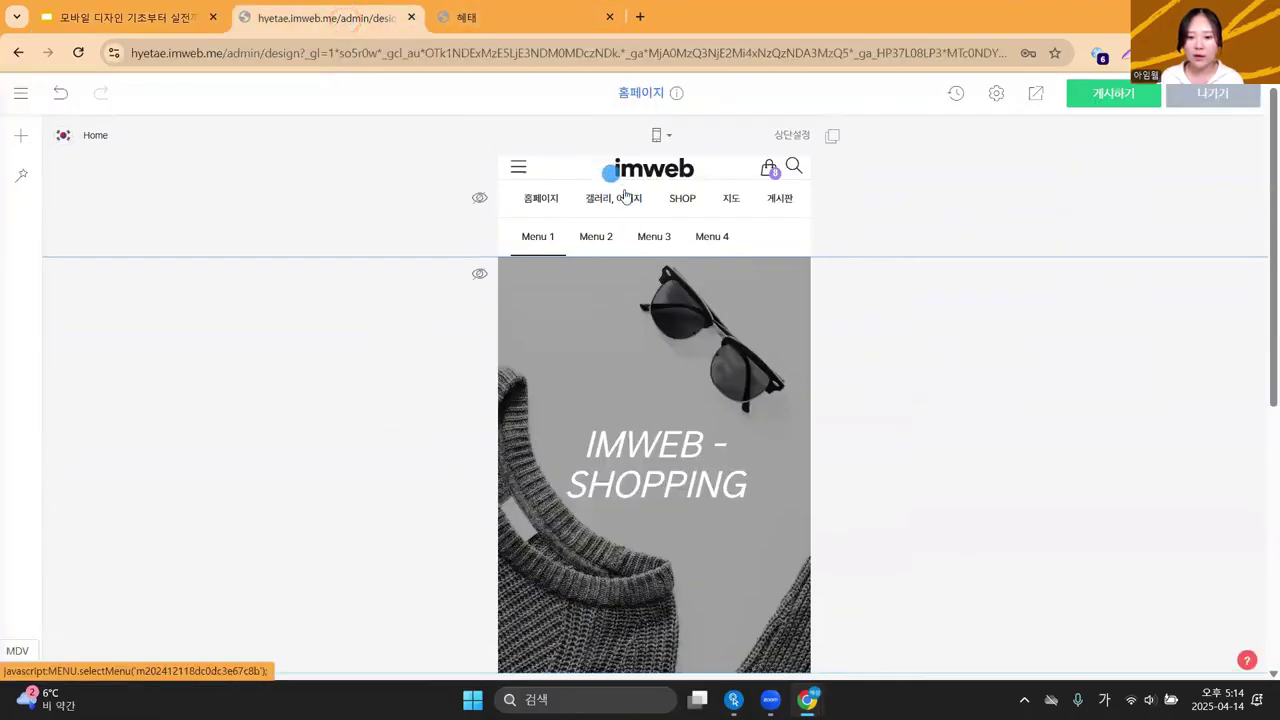
left_click(622, 198)
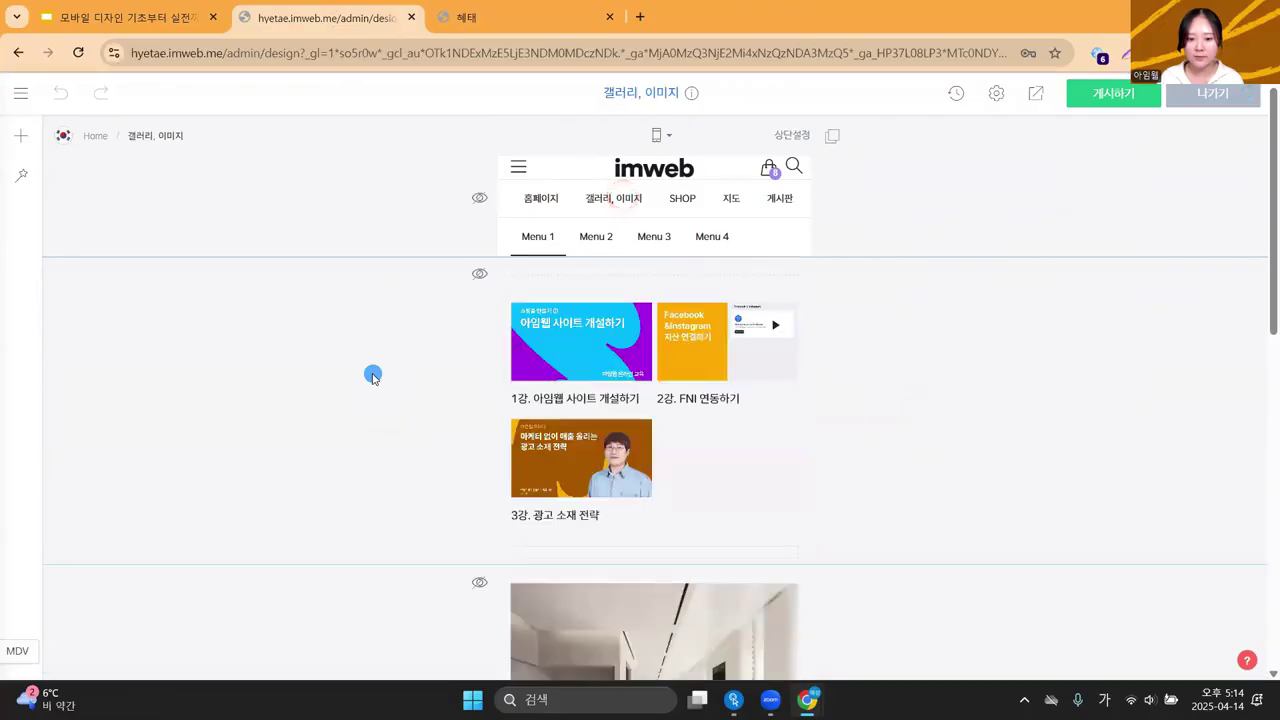
Look over the gallery and image widgets in the mobile editing view and switch the editor to the PC view.
scroll(372, 375, "down", 2)
scroll(660, 287, "down", 10)
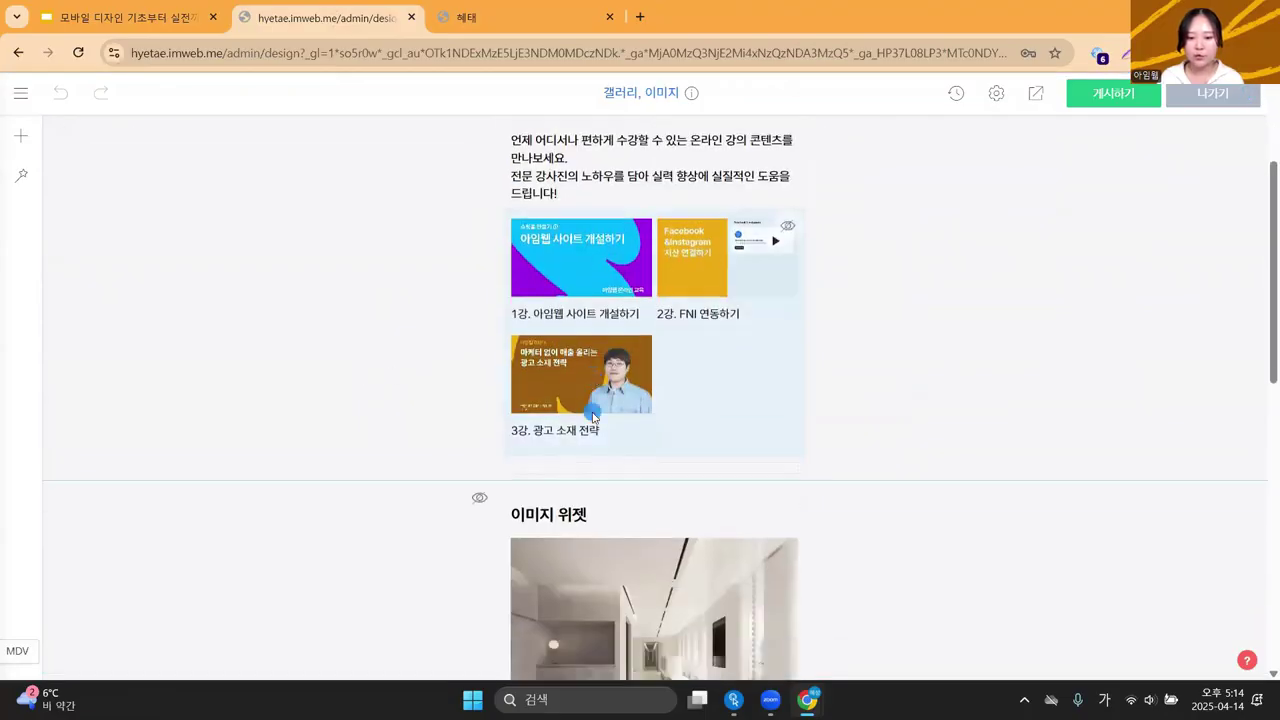
scroll(580, 426, "up", 12)
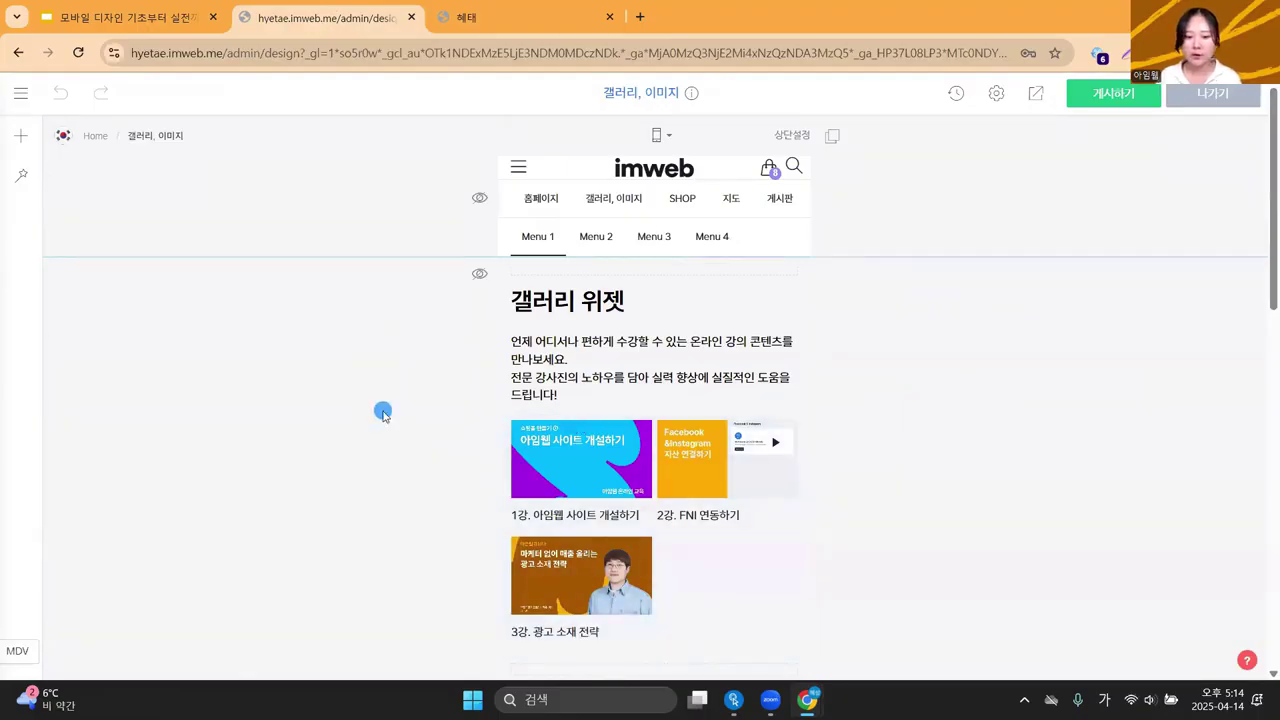
scroll(375, 408, "down", 1)
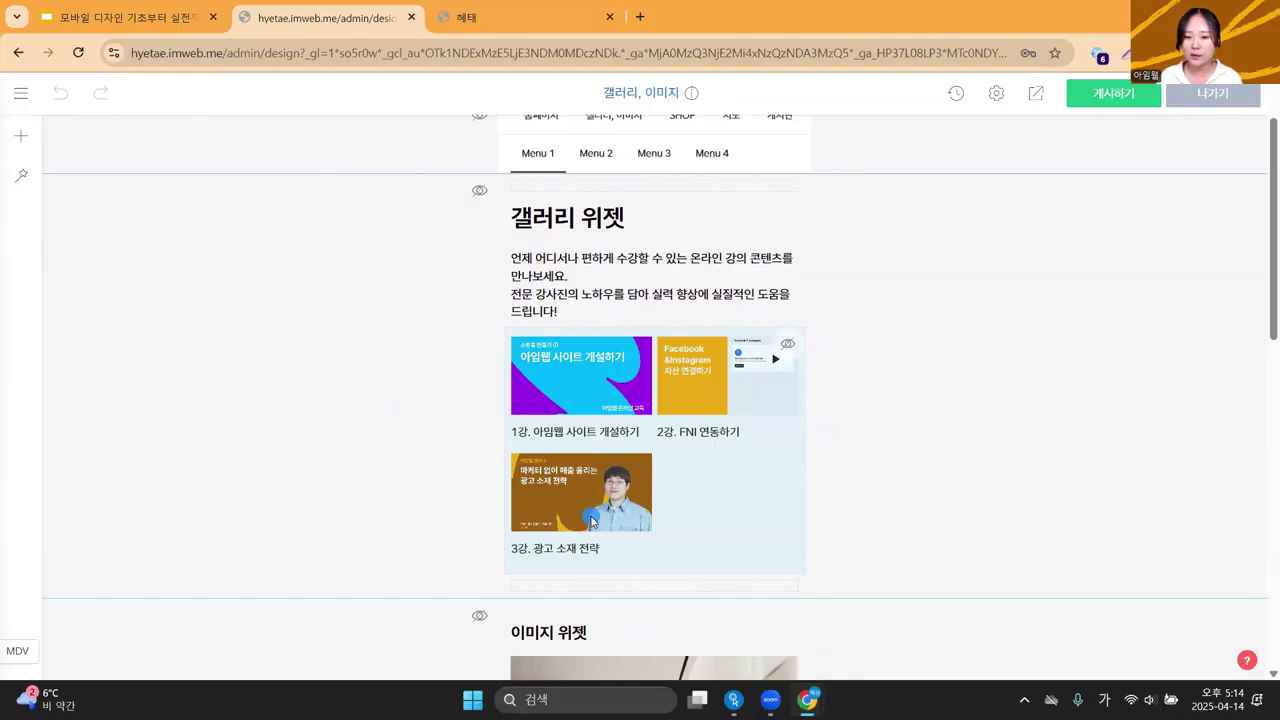
scroll(411, 474, "up", 2)
left_click(657, 134)
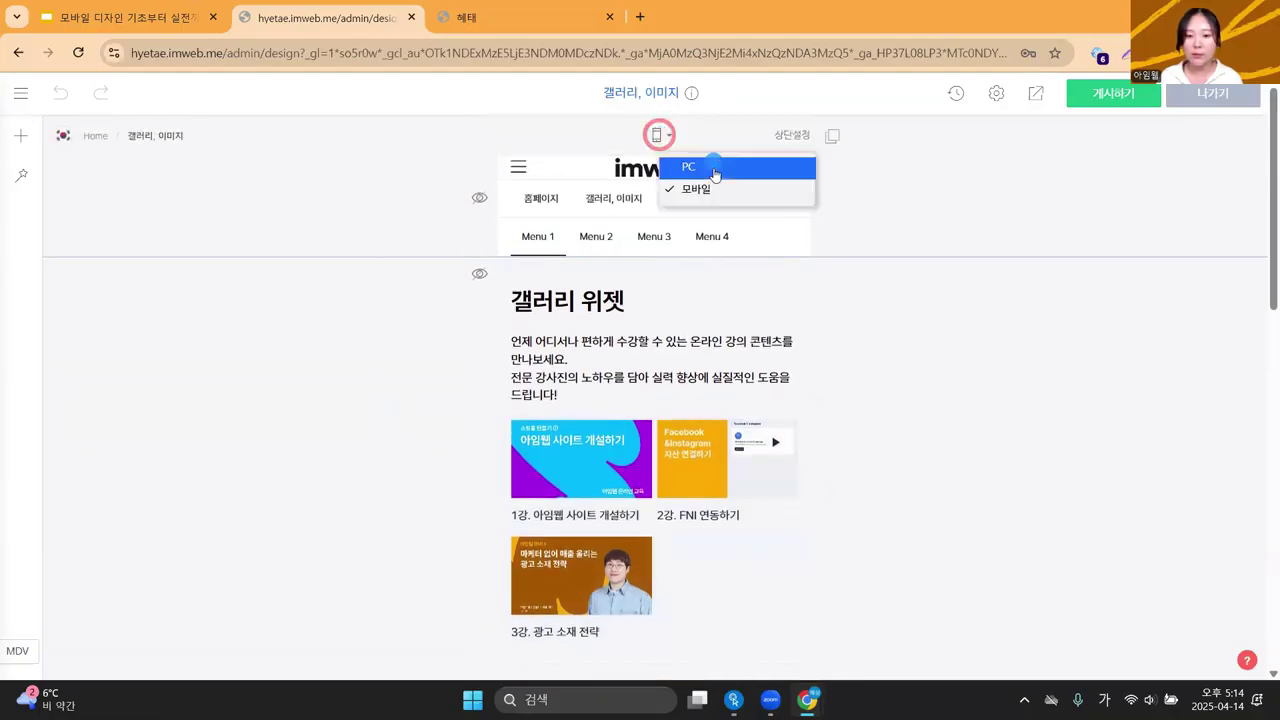
left_click(722, 170)
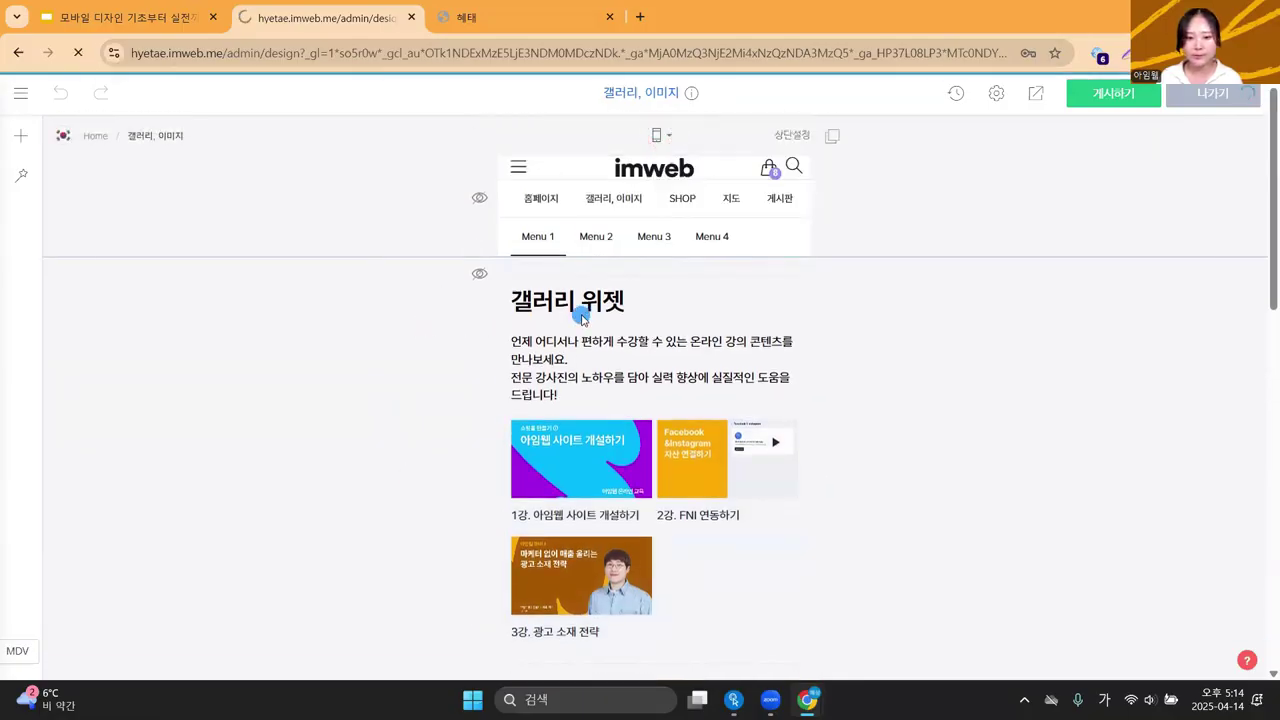
scroll(530, 356, "down", 1)
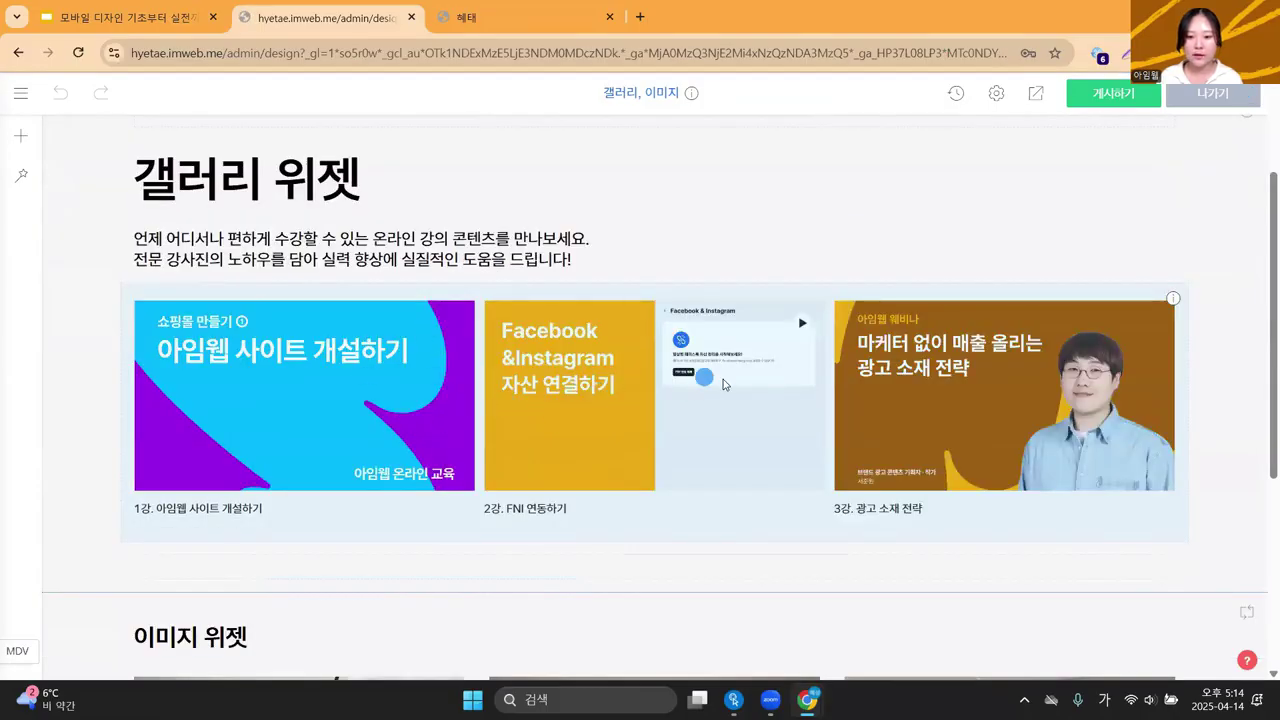
Set the gallery widget's 모바일 한줄 표시 to 3개 in its design settings and close the settings.
right_click(604, 340)
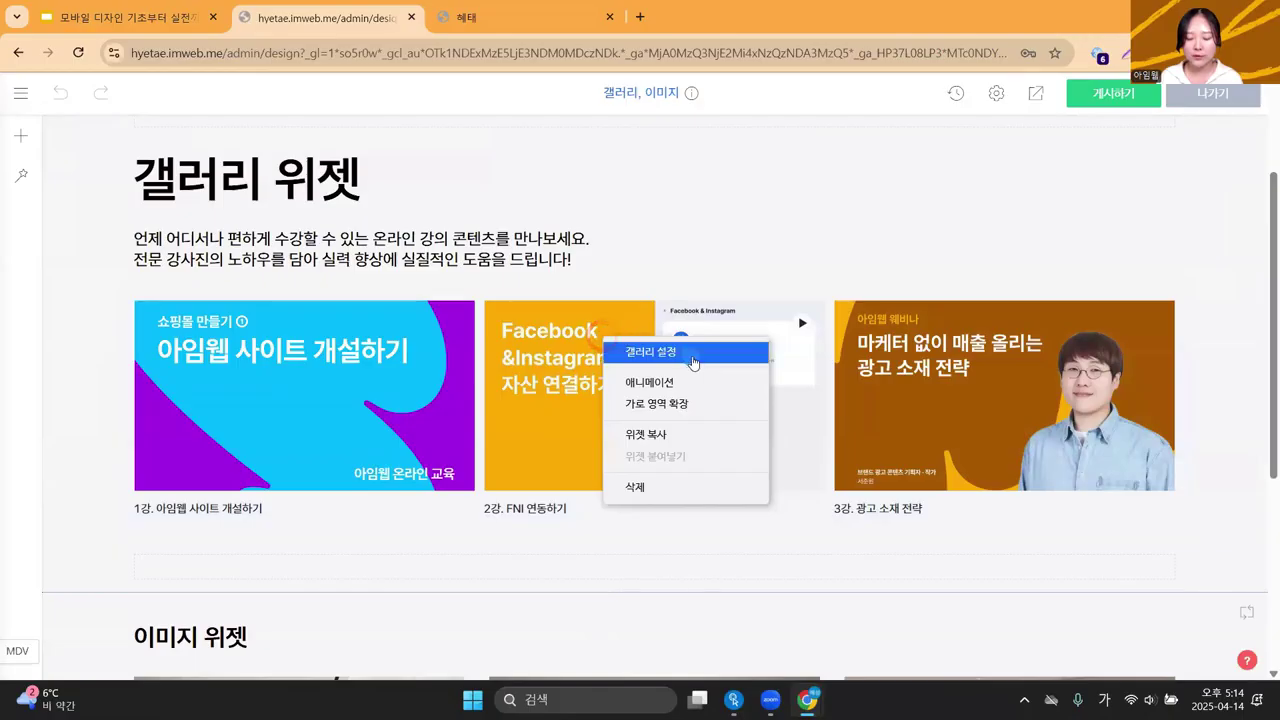
left_click(703, 355)
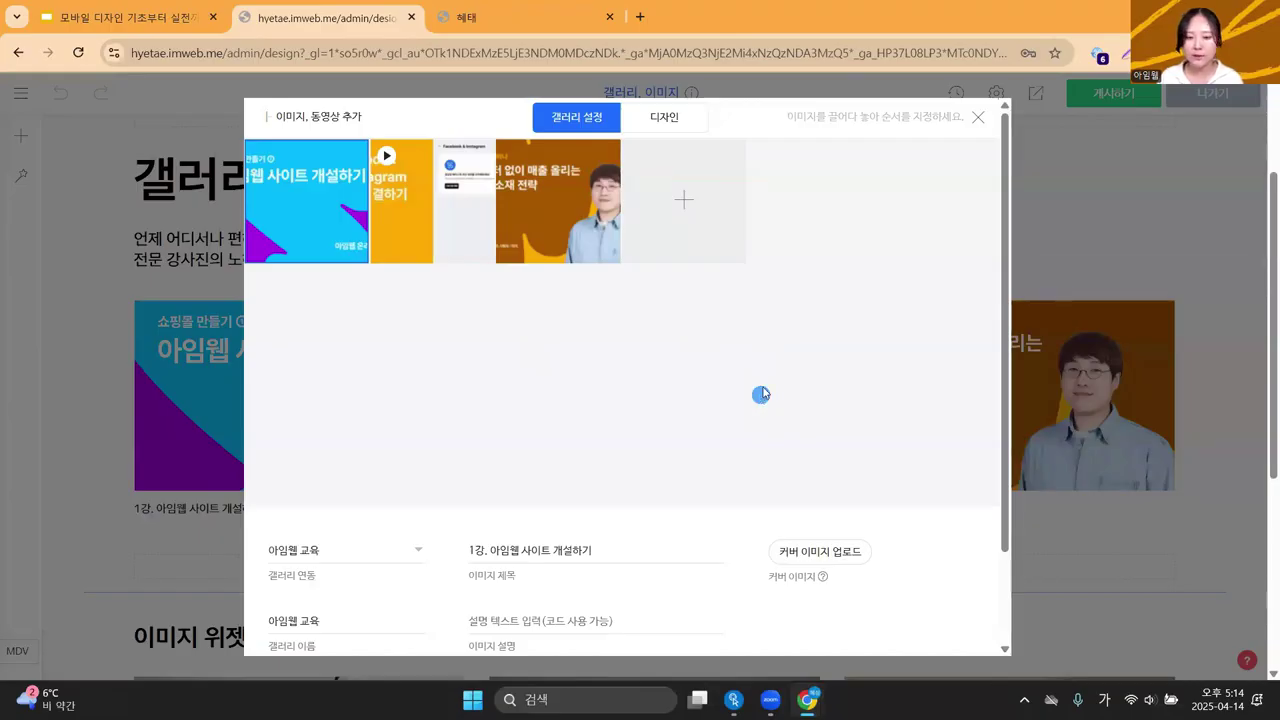
left_click(683, 123)
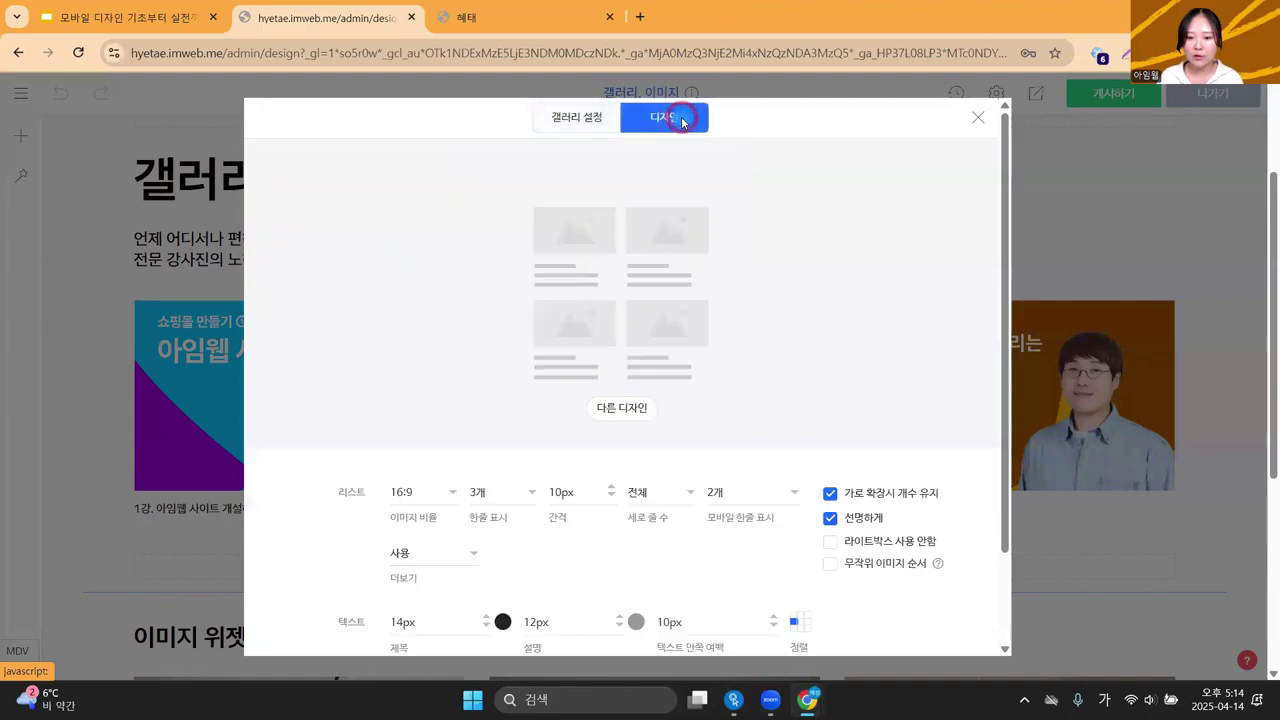
left_click_drag(770, 517, 709, 517)
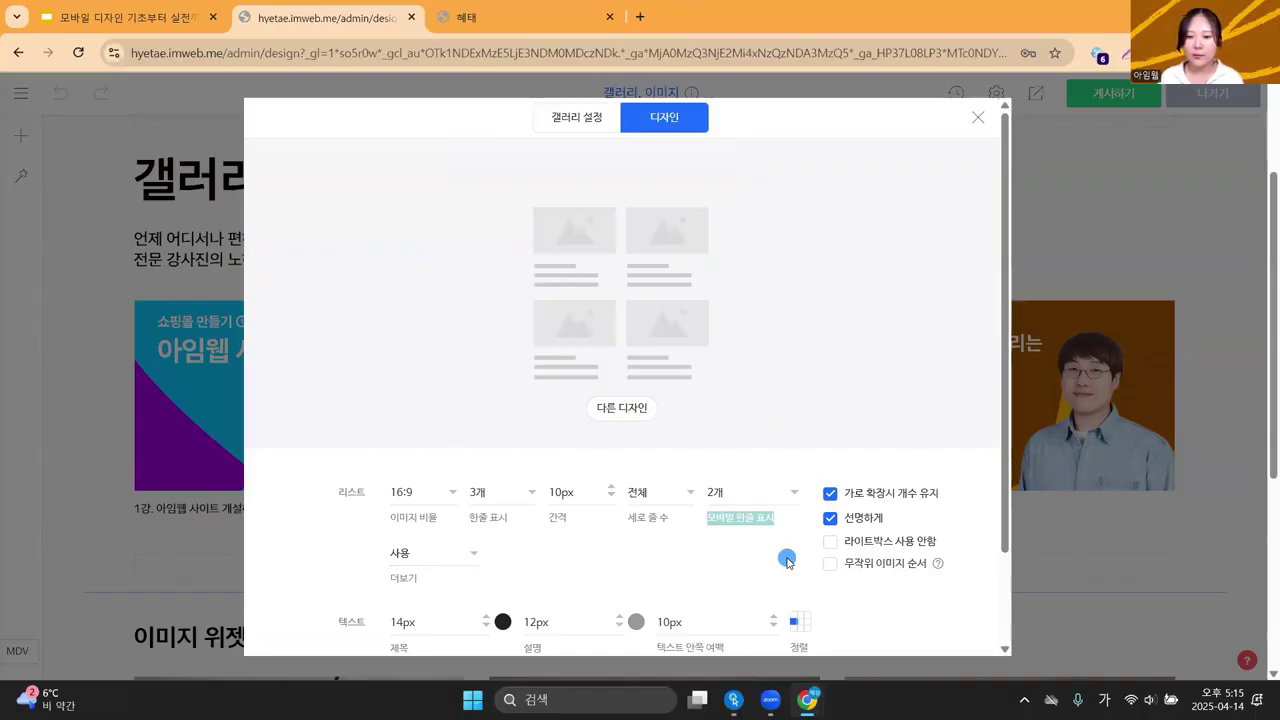
left_click(794, 492)
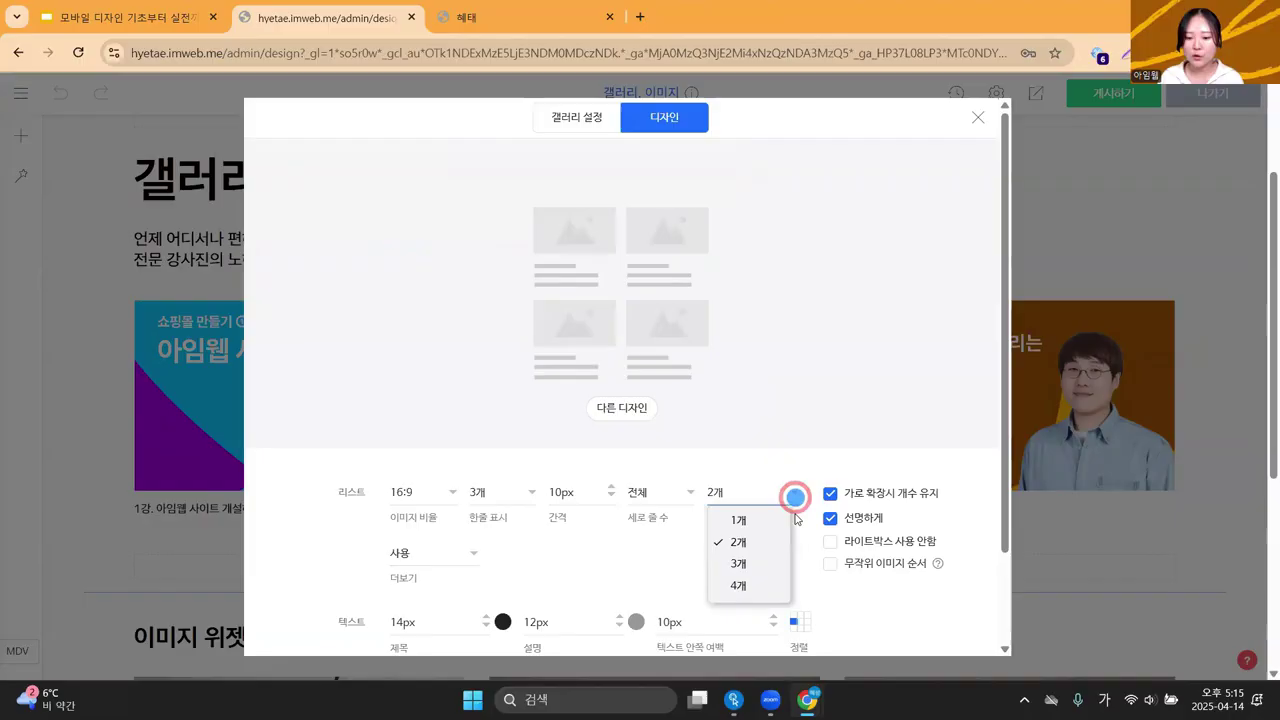
left_click(766, 566)
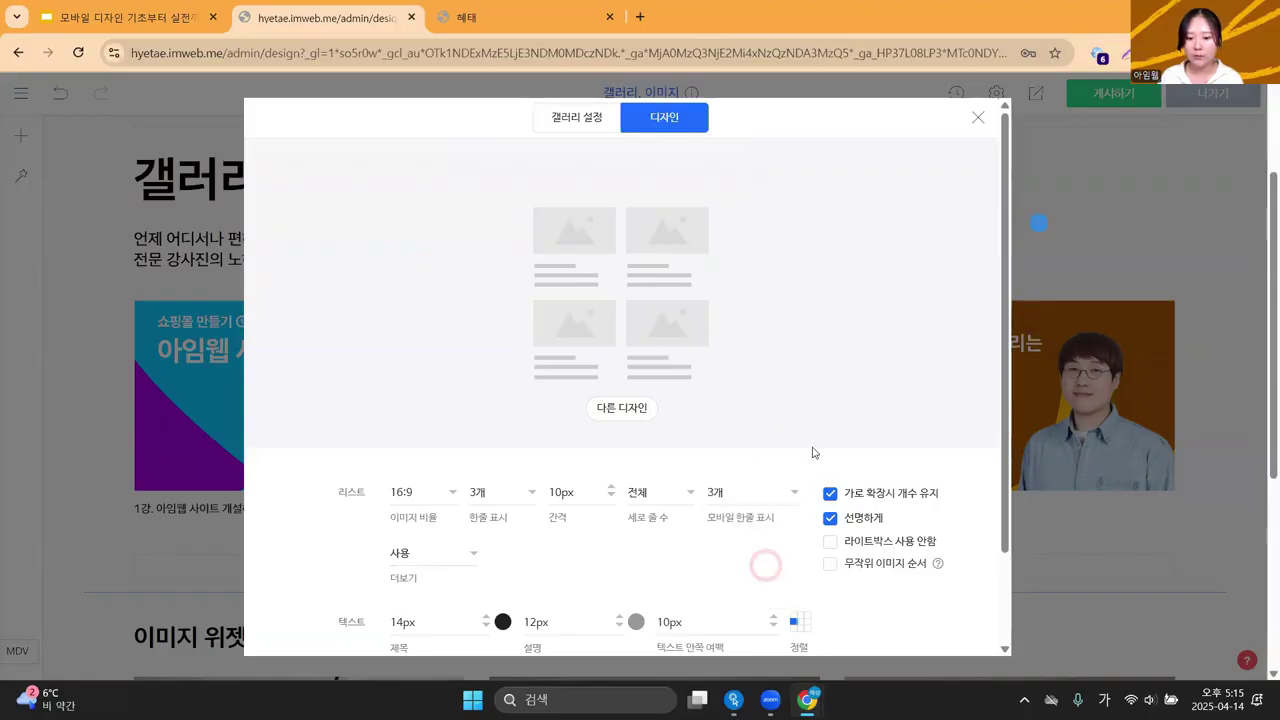
left_click(1041, 249)
Preview the 갤러리, 이미지 page on the live site and inspect its gallery and image widgets with the mobile device emulation.
left_click(1035, 95)
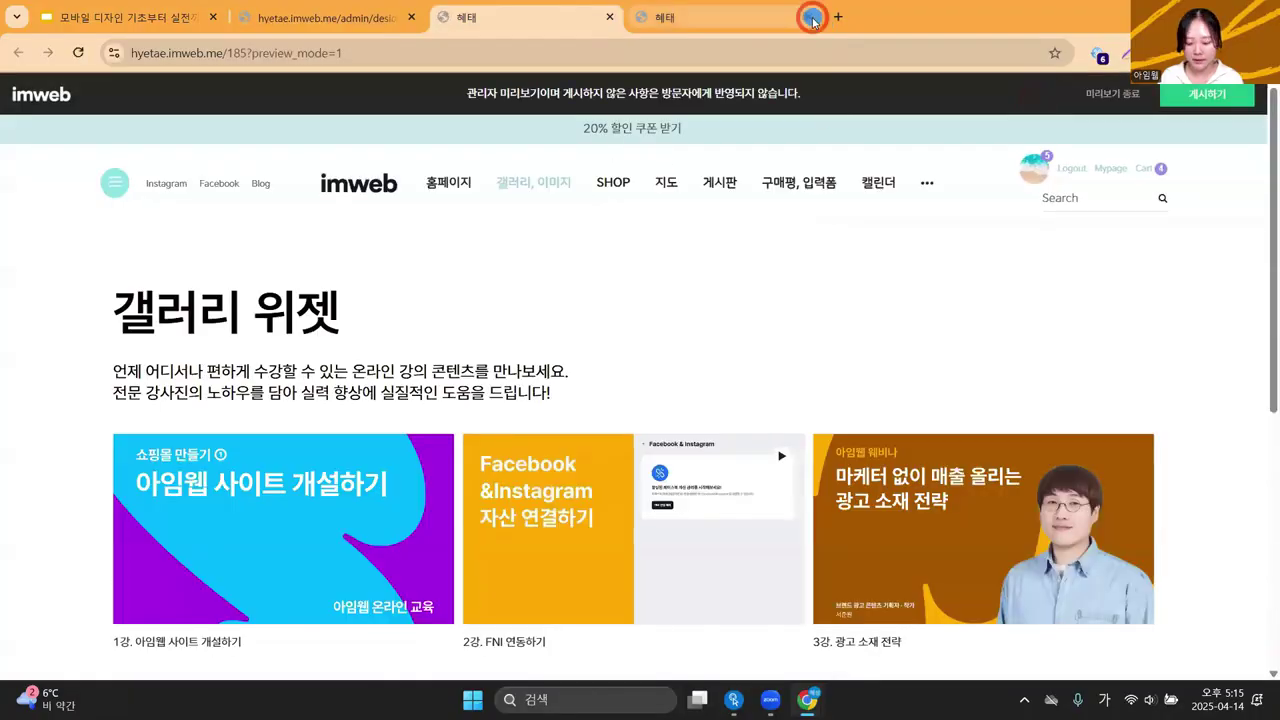
left_click(808, 17)
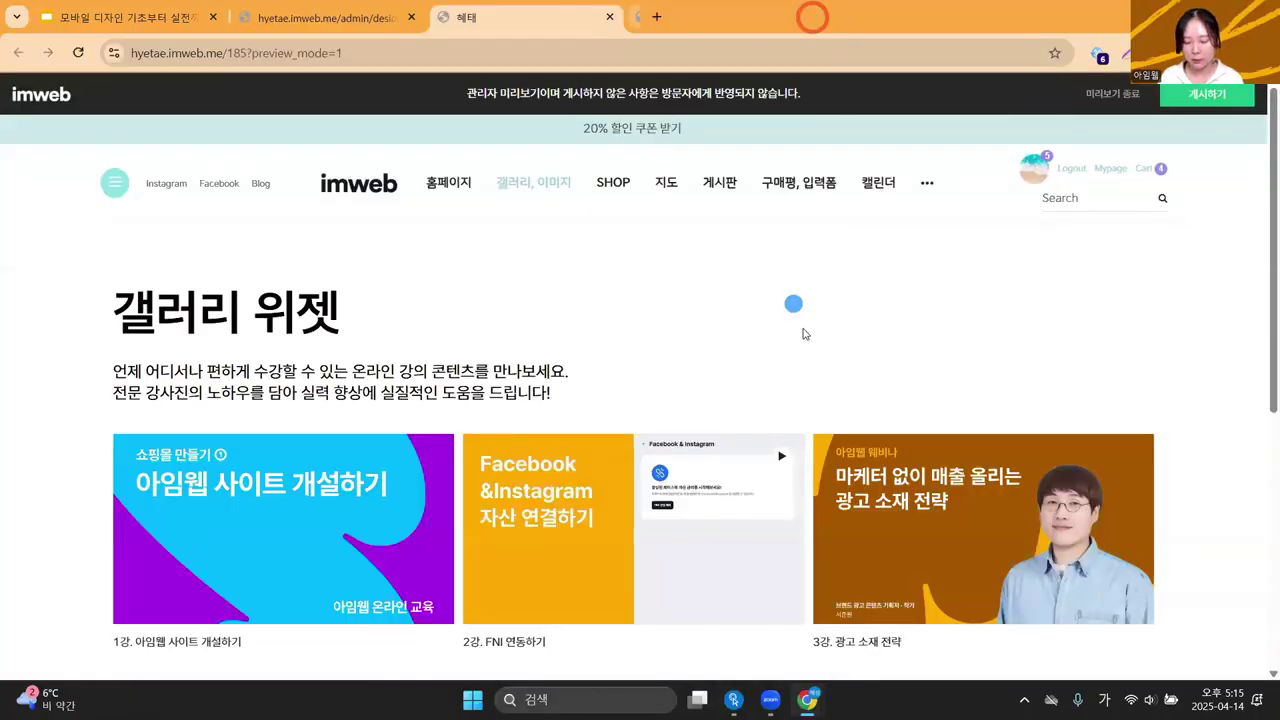
key("F12")
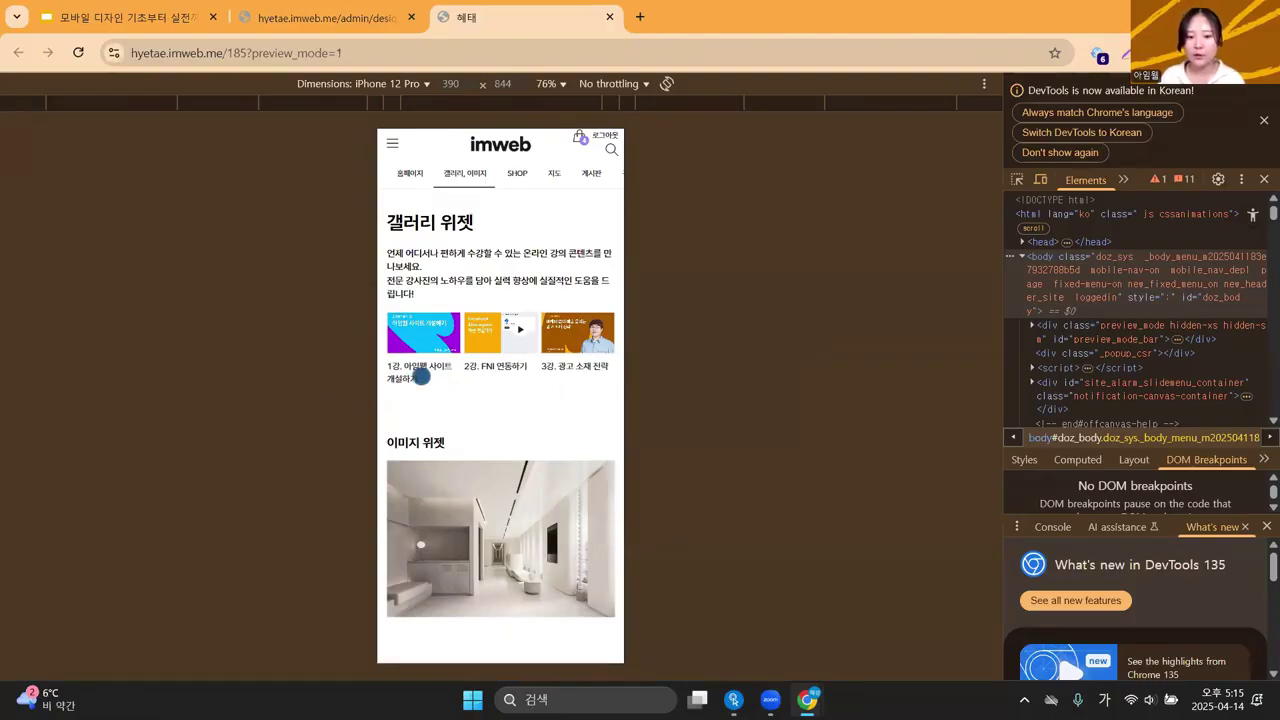
scroll(416, 377, "down", 3)
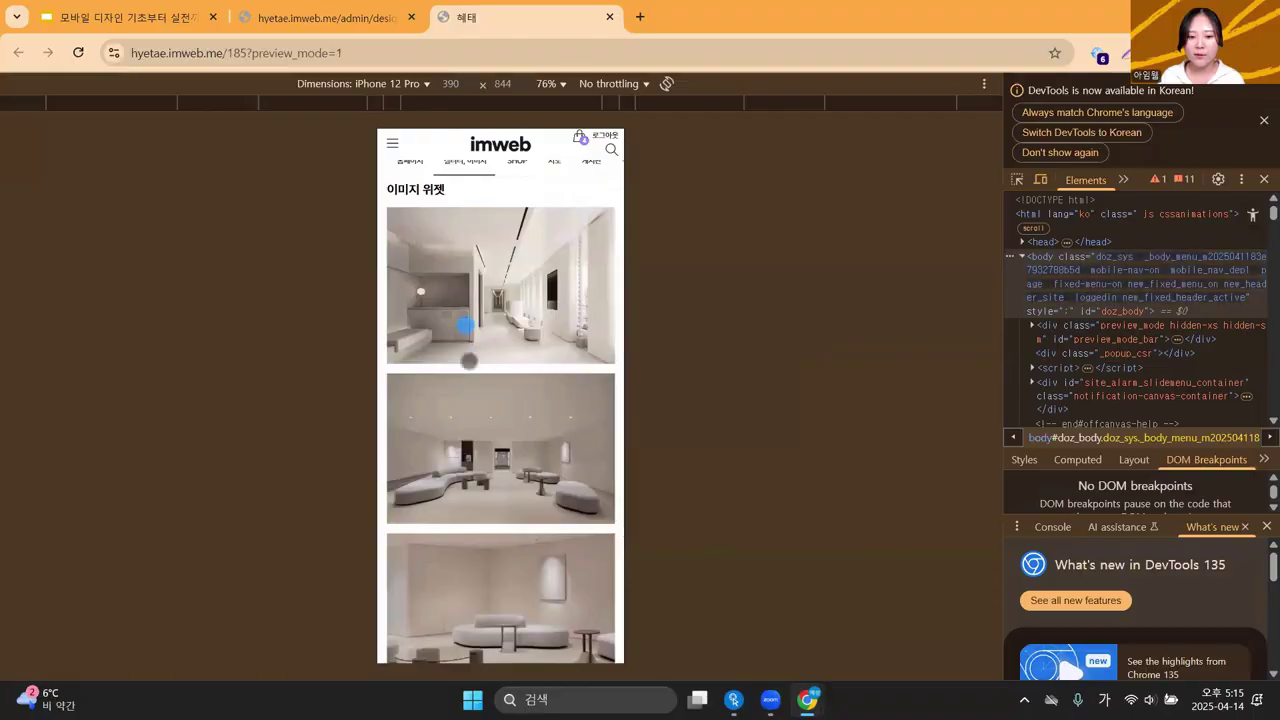
Return to the design editor and switch the 갤러리, 이미지 page to the mobile editing view.
left_click(378, 23)
scroll(363, 391, "down", 5)
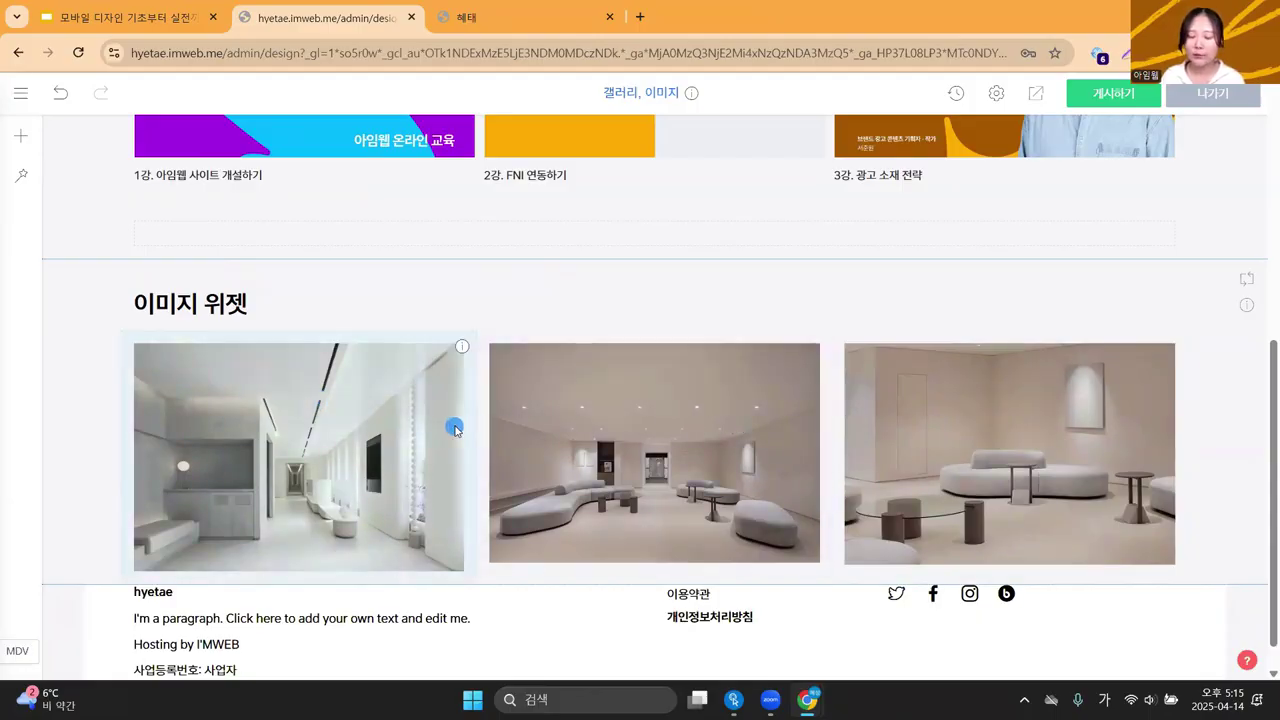
scroll(560, 433, "up", 5)
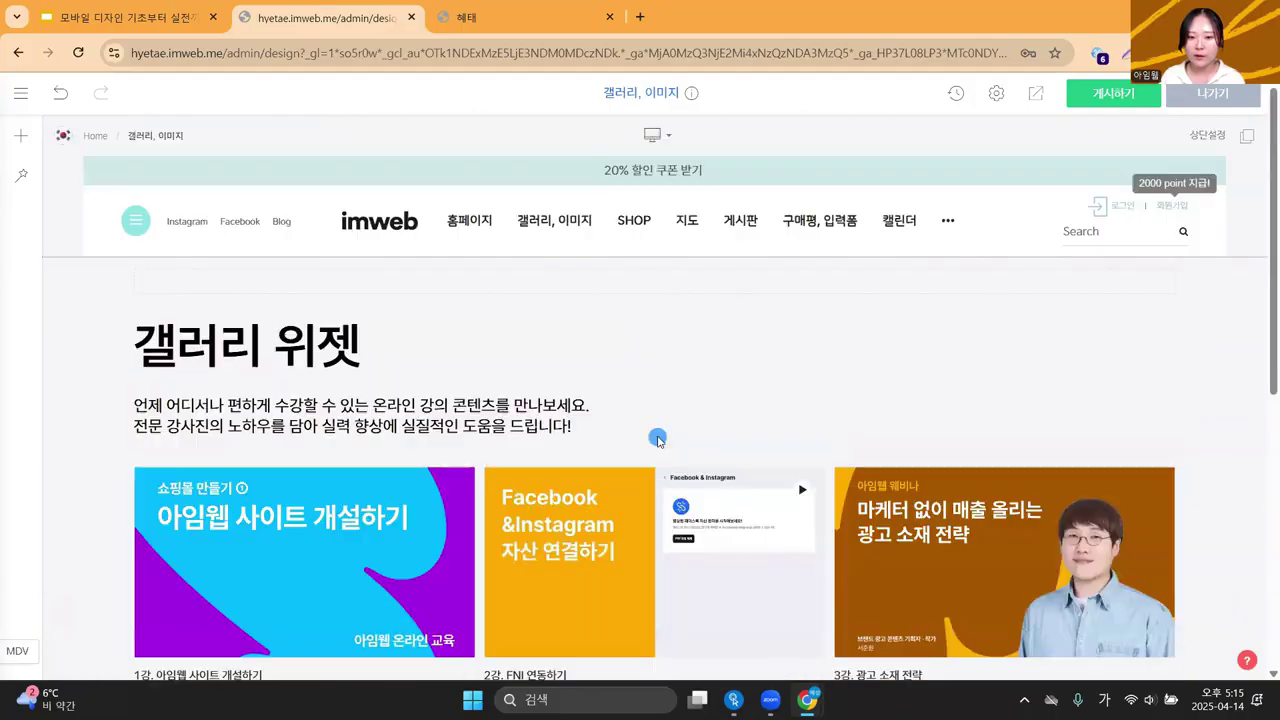
left_click(657, 134)
left_click(709, 184)
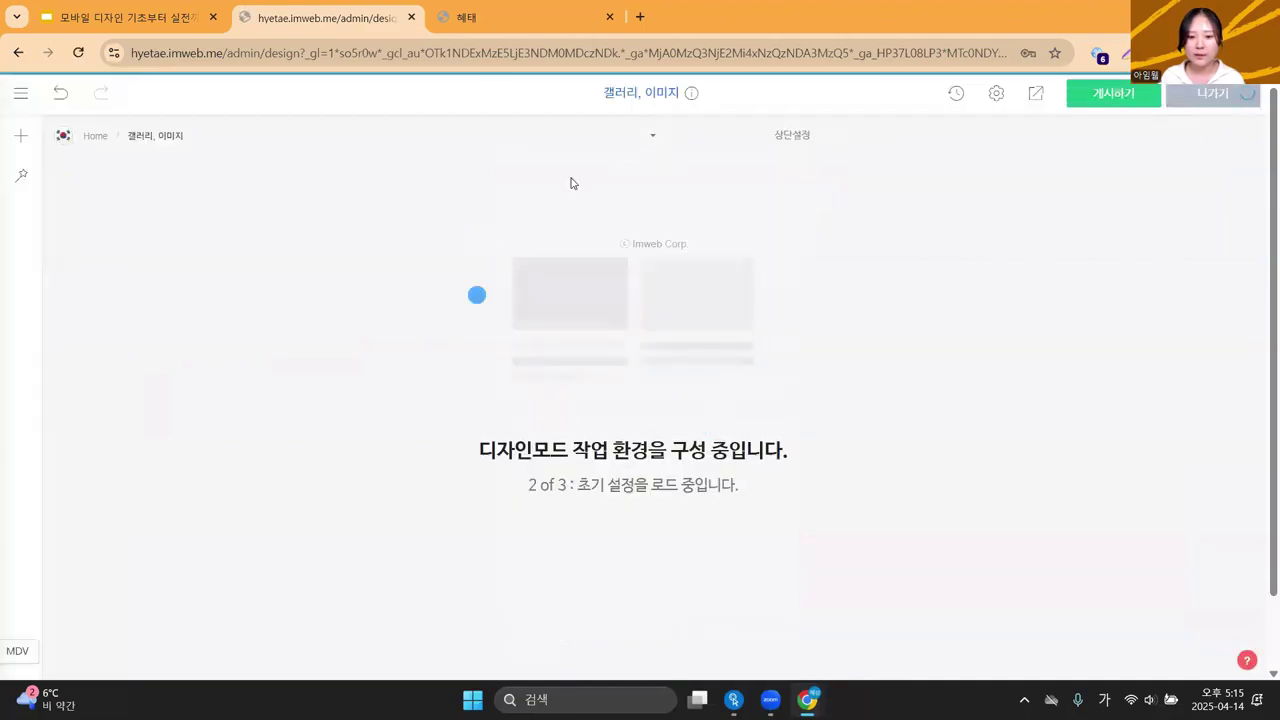
Add a mobile-only section (모바일 전용 섹션) directly below the 이미지 위젯 section.
scroll(638, 427, "down", 10)
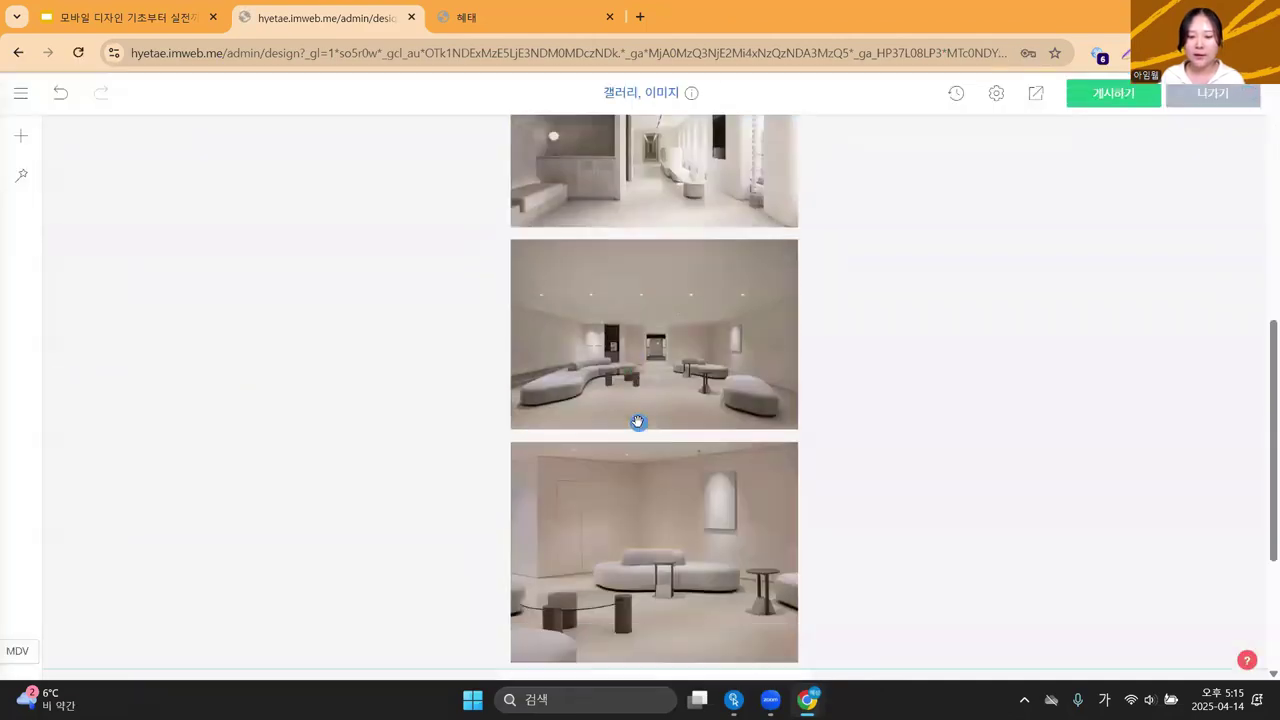
right_click(416, 312)
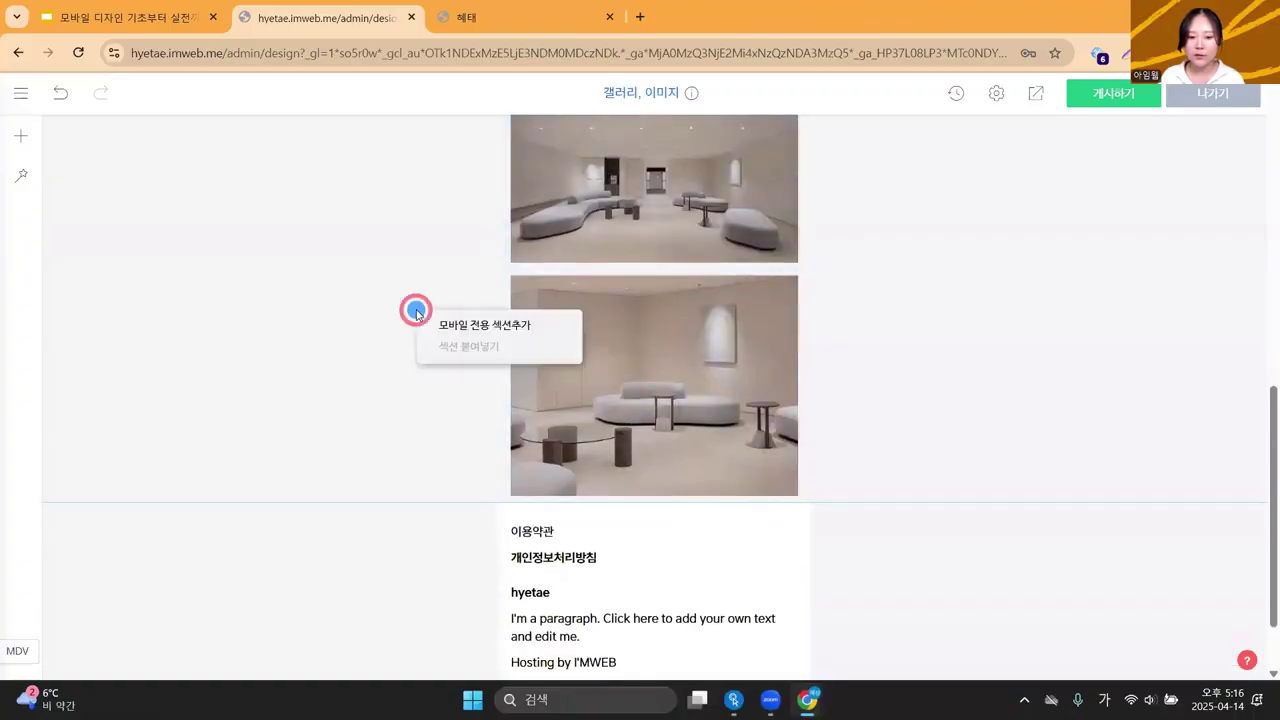
left_click(506, 326)
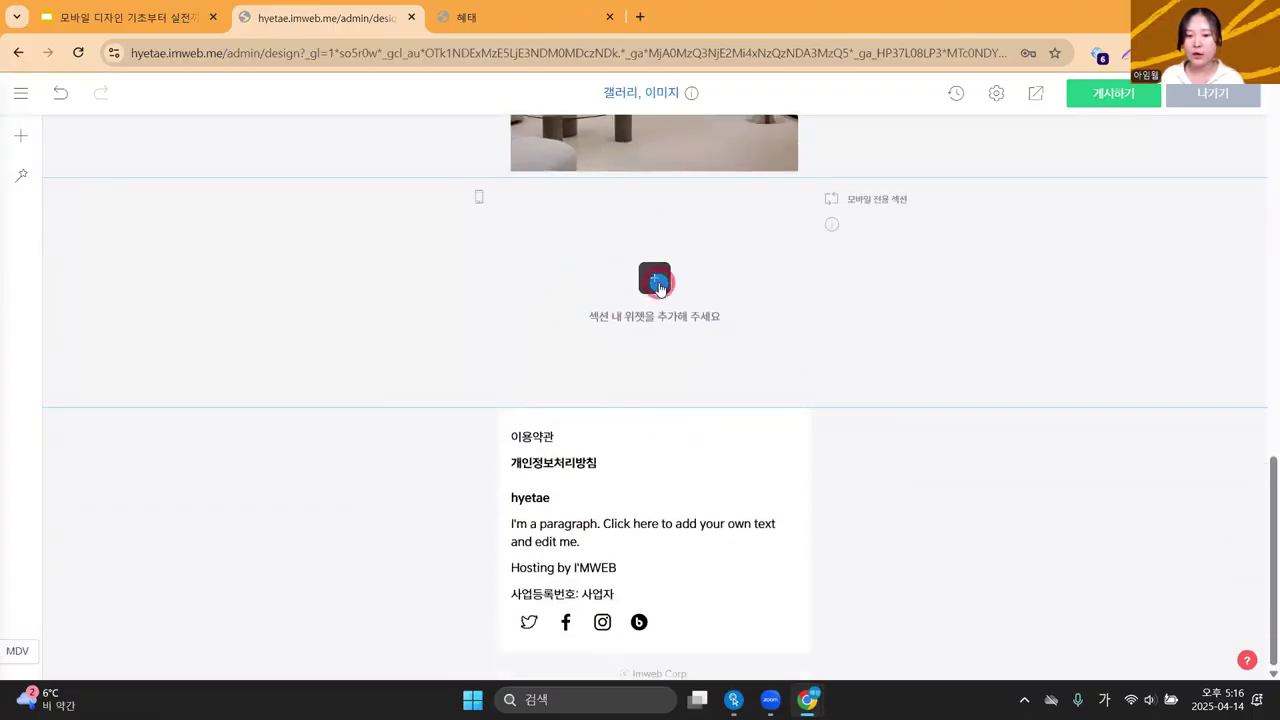
Add three 이미지 widgets, stacked one below another, to the new mobile-only section.
left_click(657, 285)
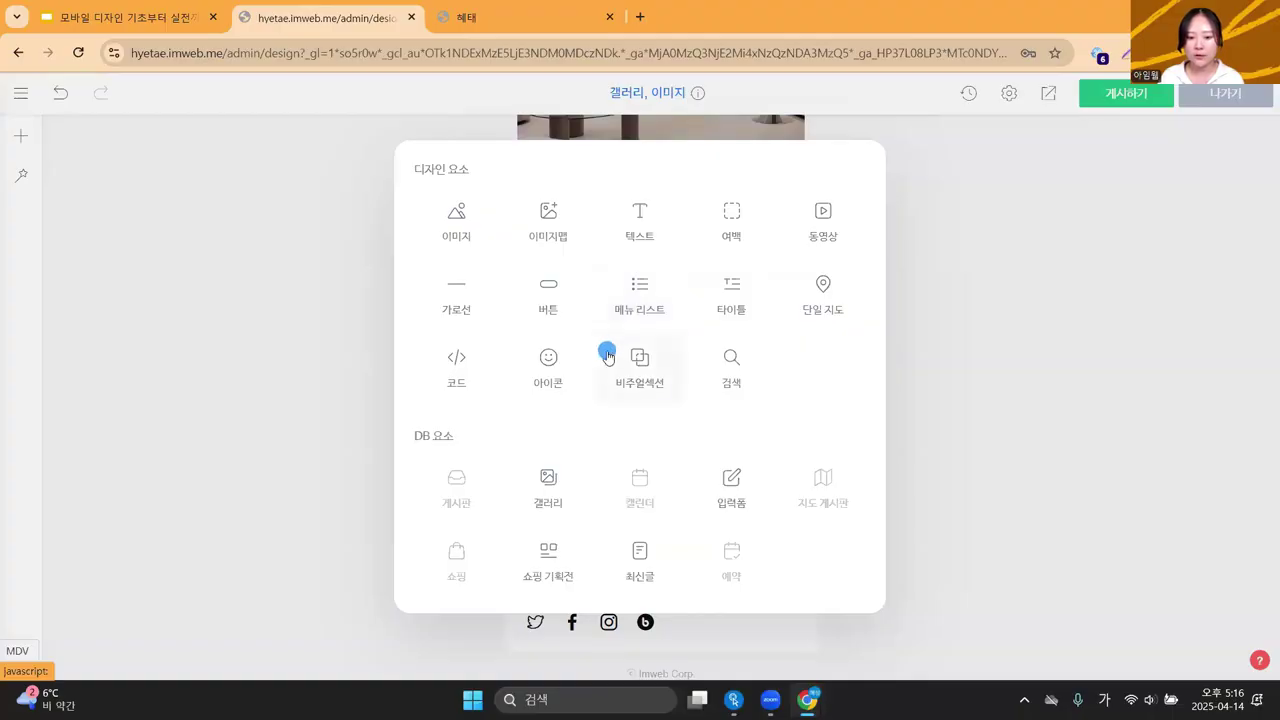
left_click(456, 214)
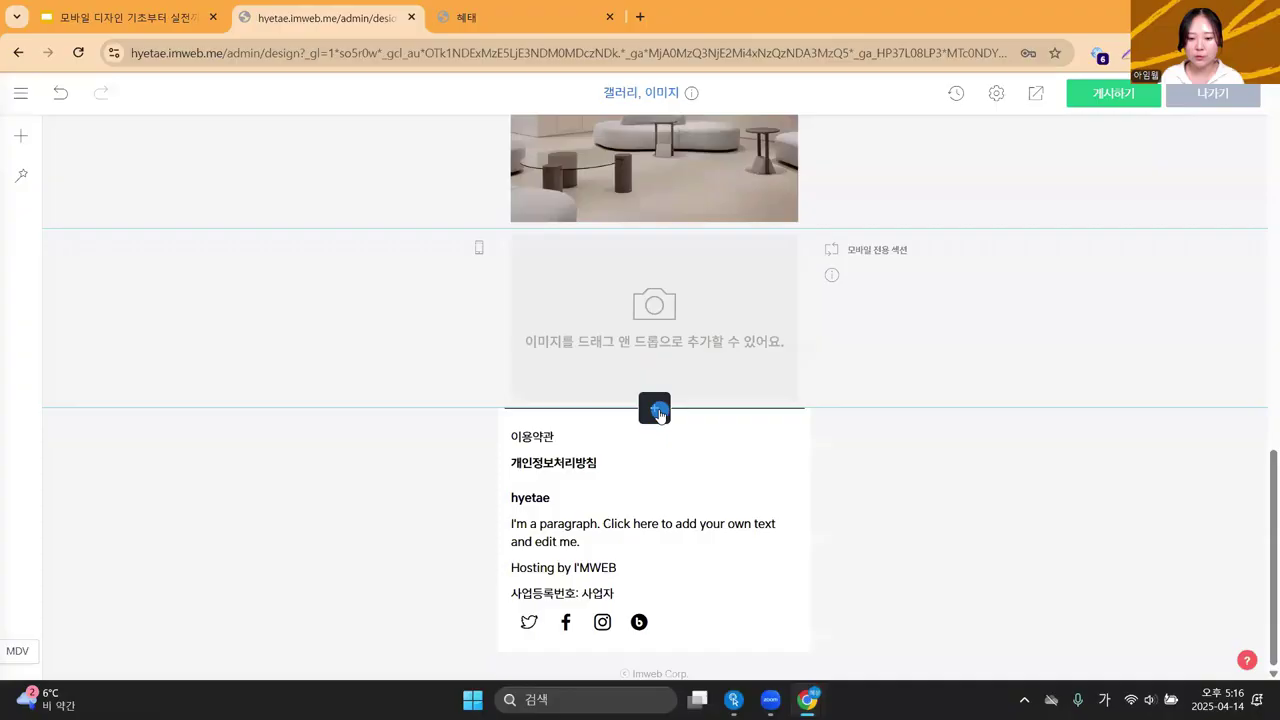
left_click(657, 408)
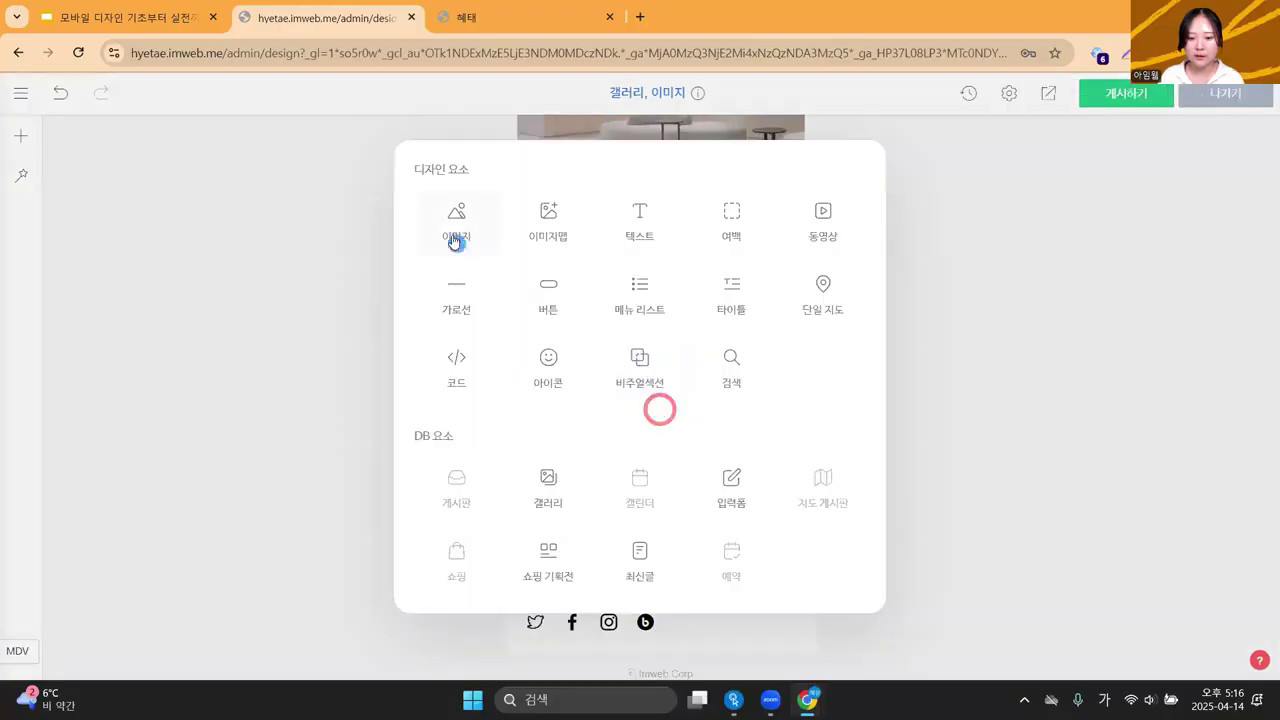
left_click(455, 234)
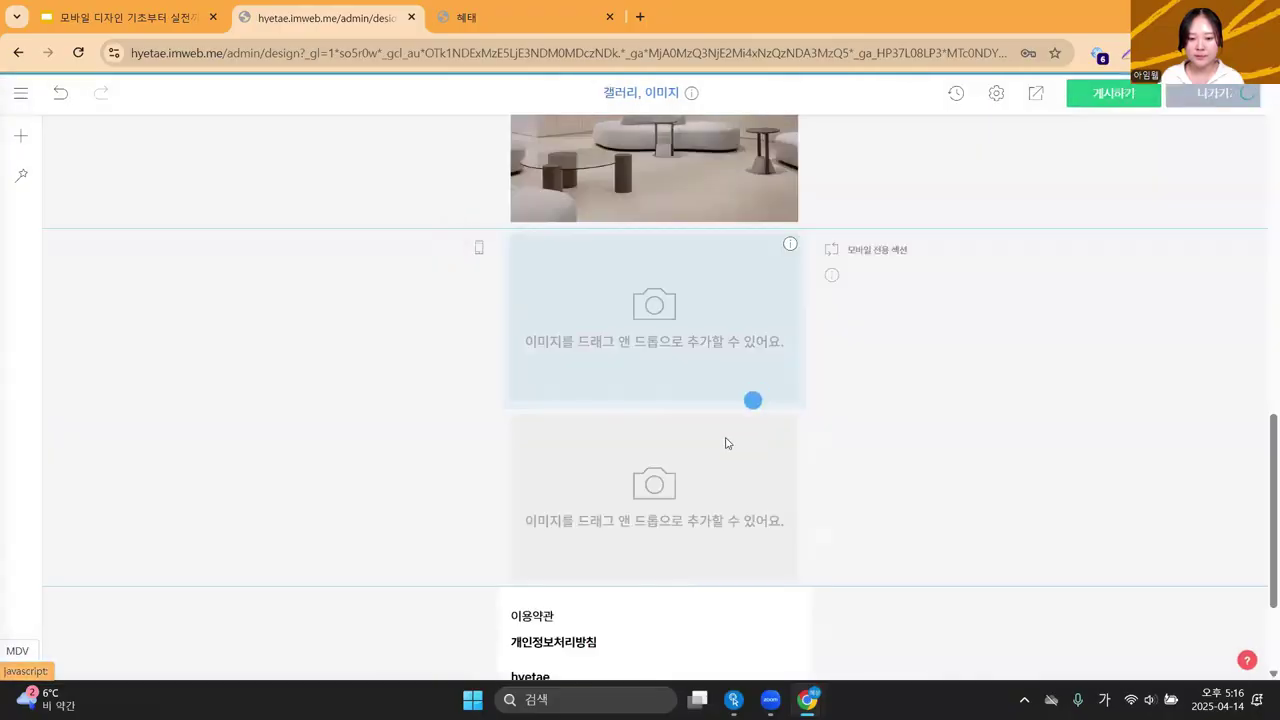
left_click(657, 586)
left_click(456, 224)
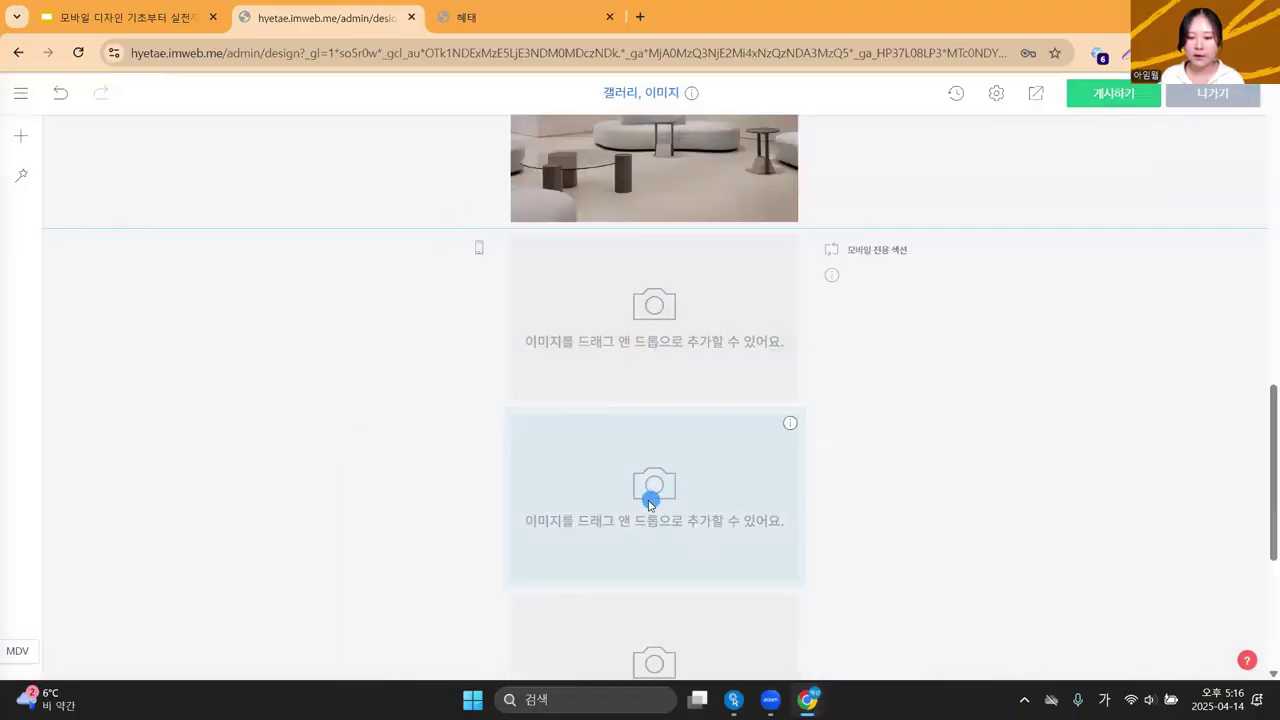
Arrange the three empty image widgets side by side in one row within the mobile-only section.
left_click_drag(646, 502, 803, 346)
left_click_drag(645, 557, 788, 515)
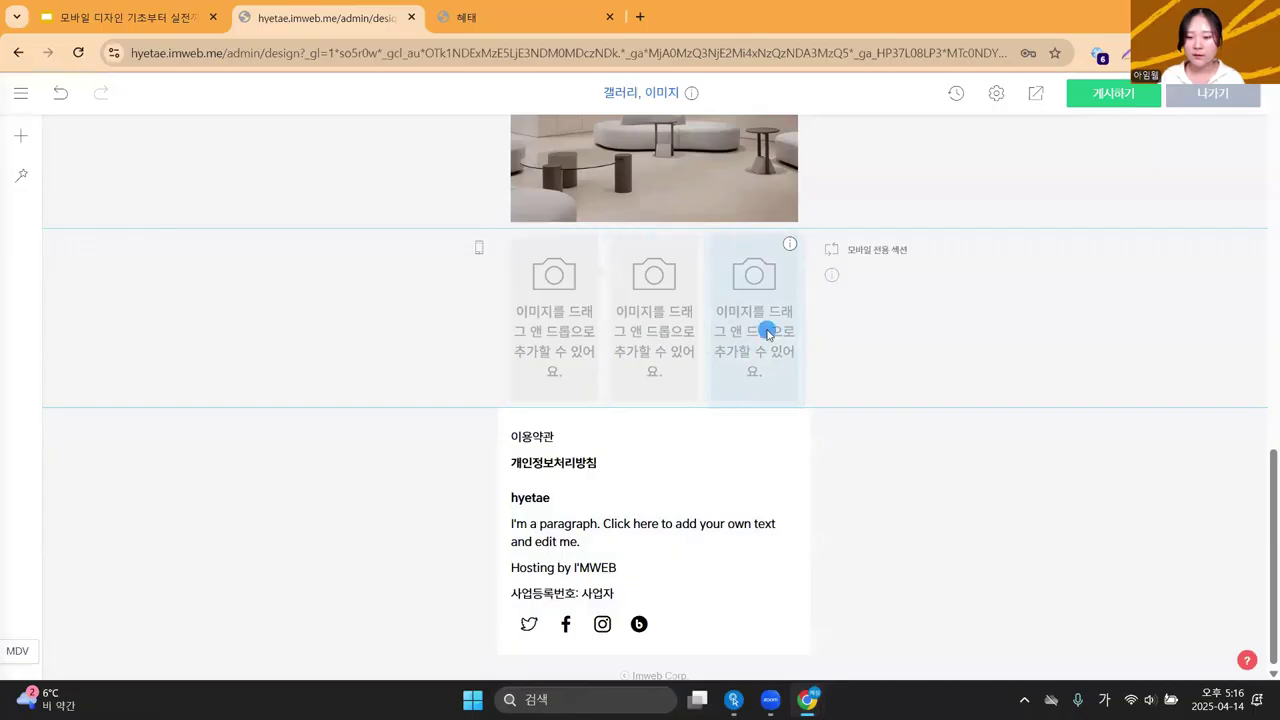
left_click_drag(765, 333, 549, 293)
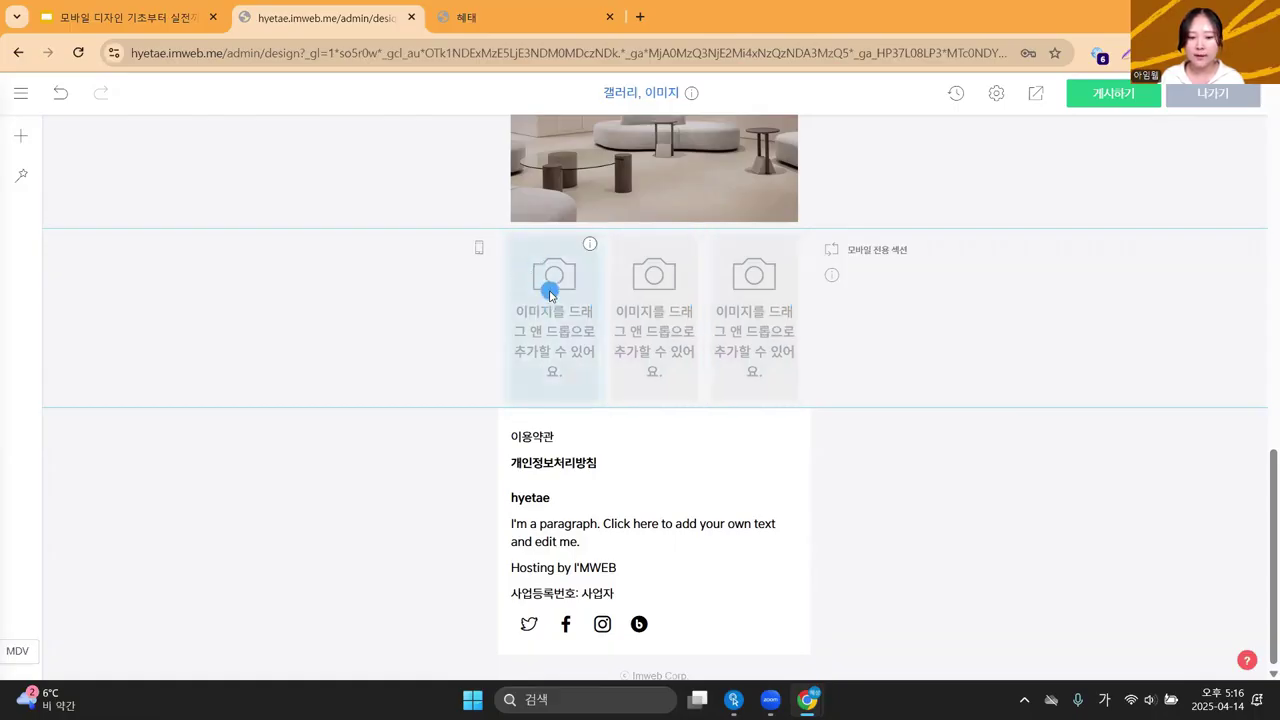
right_click(553, 283)
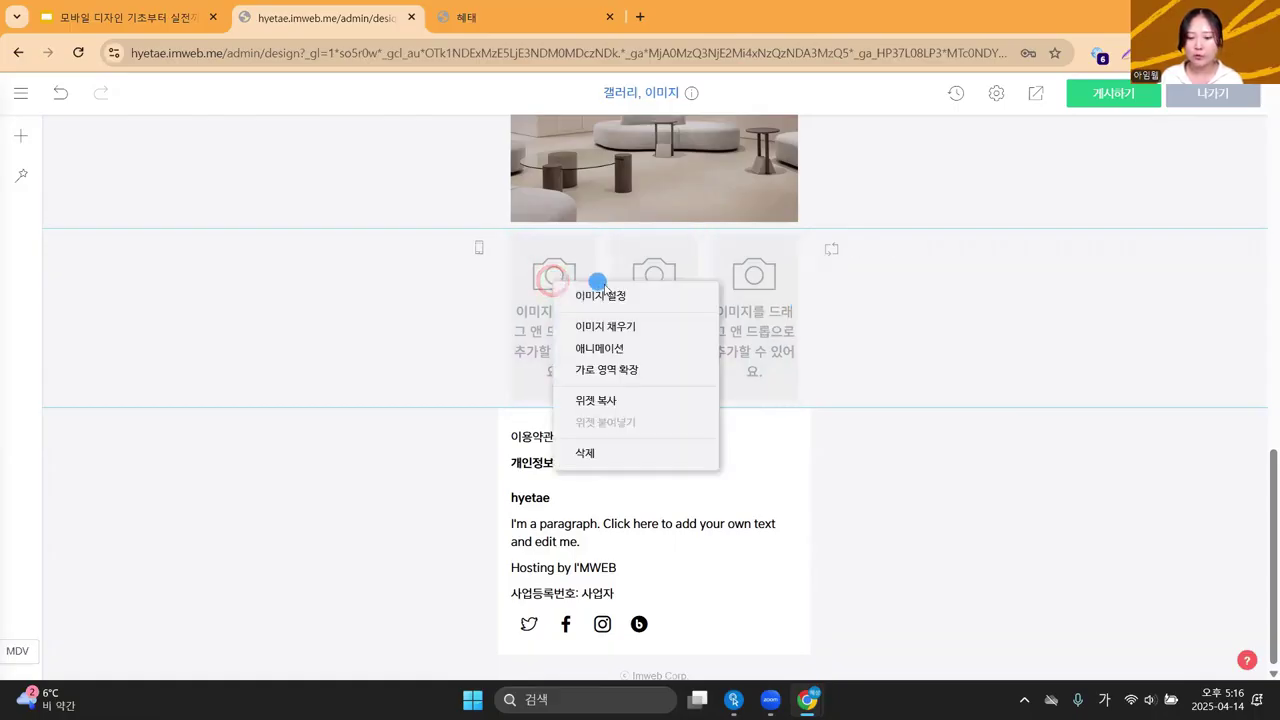
left_click(600, 292)
left_click(607, 290)
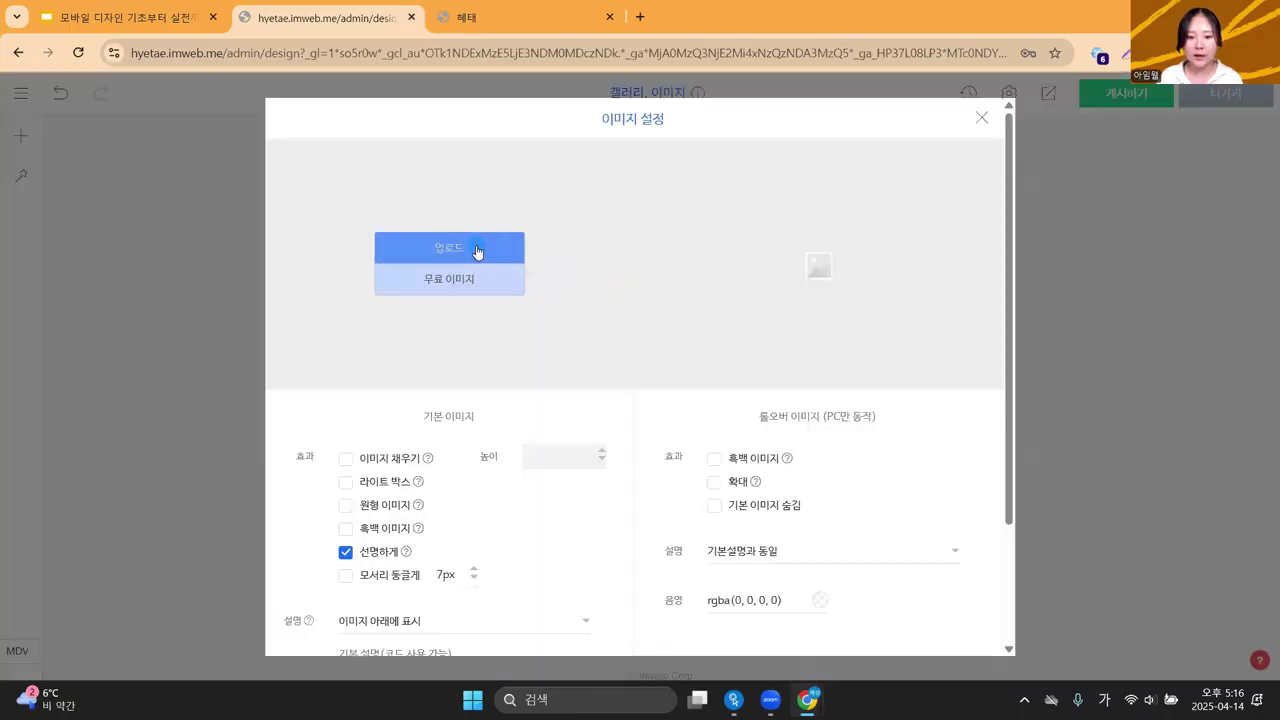
left_click(477, 249)
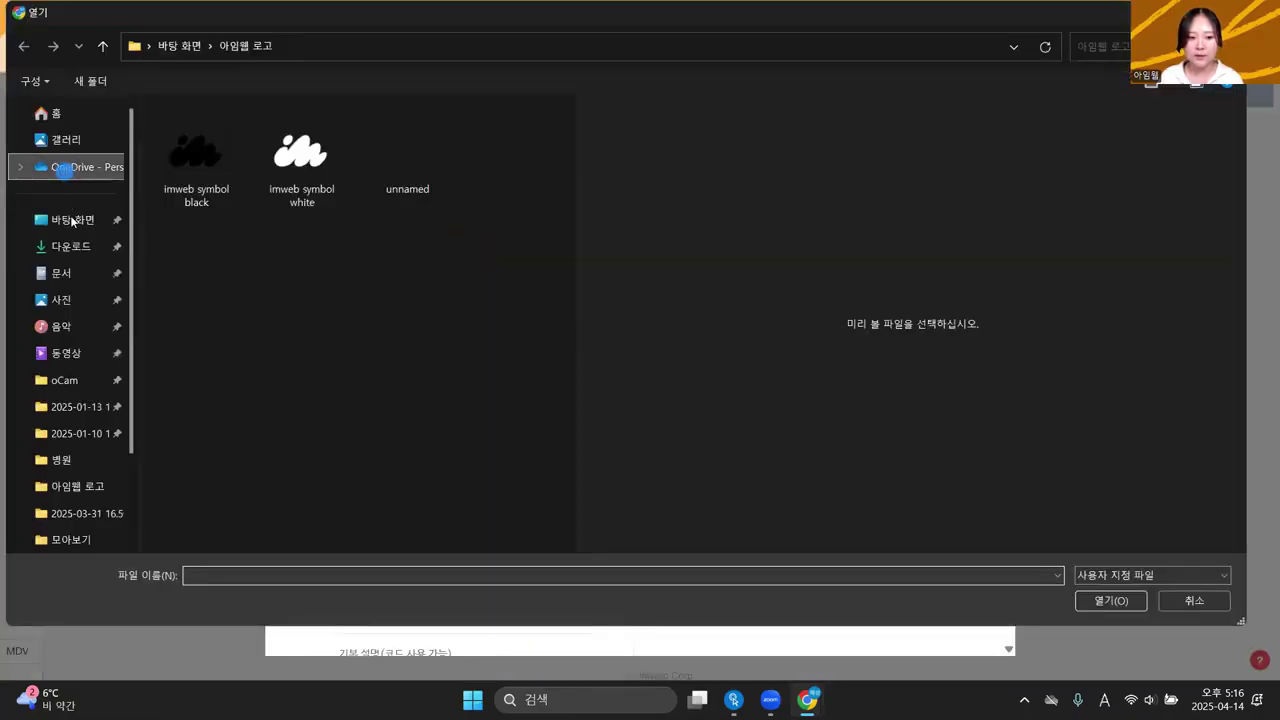
left_click(74, 220)
double_click(290, 245)
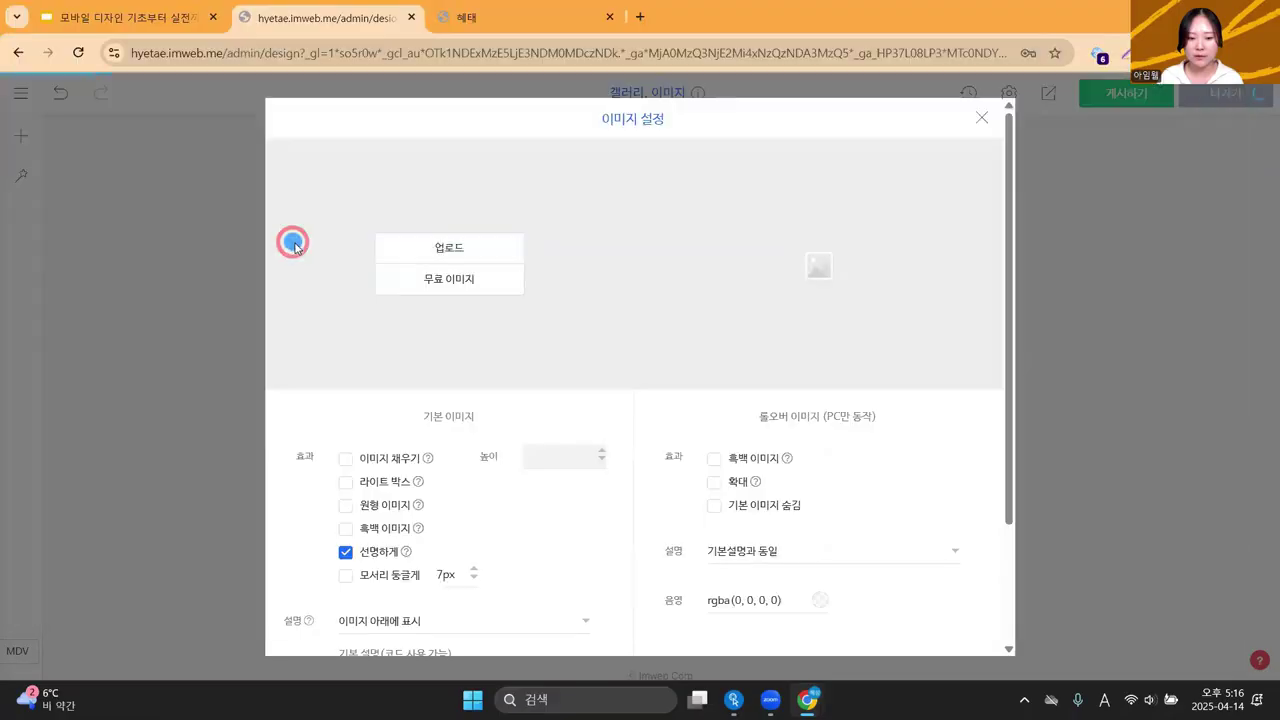
left_click(1101, 330)
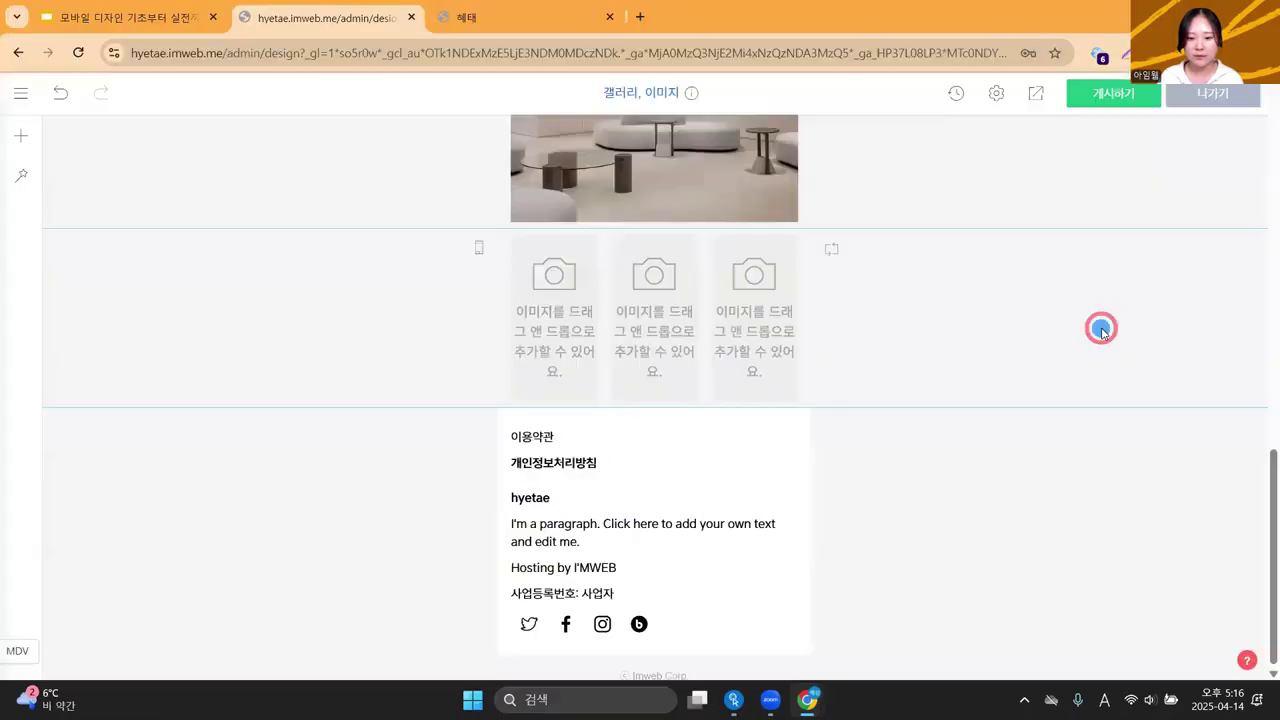
Upload the image 66a6d132dd91d2b4ee1bf8110880f049 to the middle image widget and close its settings.
left_click(645, 275)
left_click(670, 290)
left_click(468, 262)
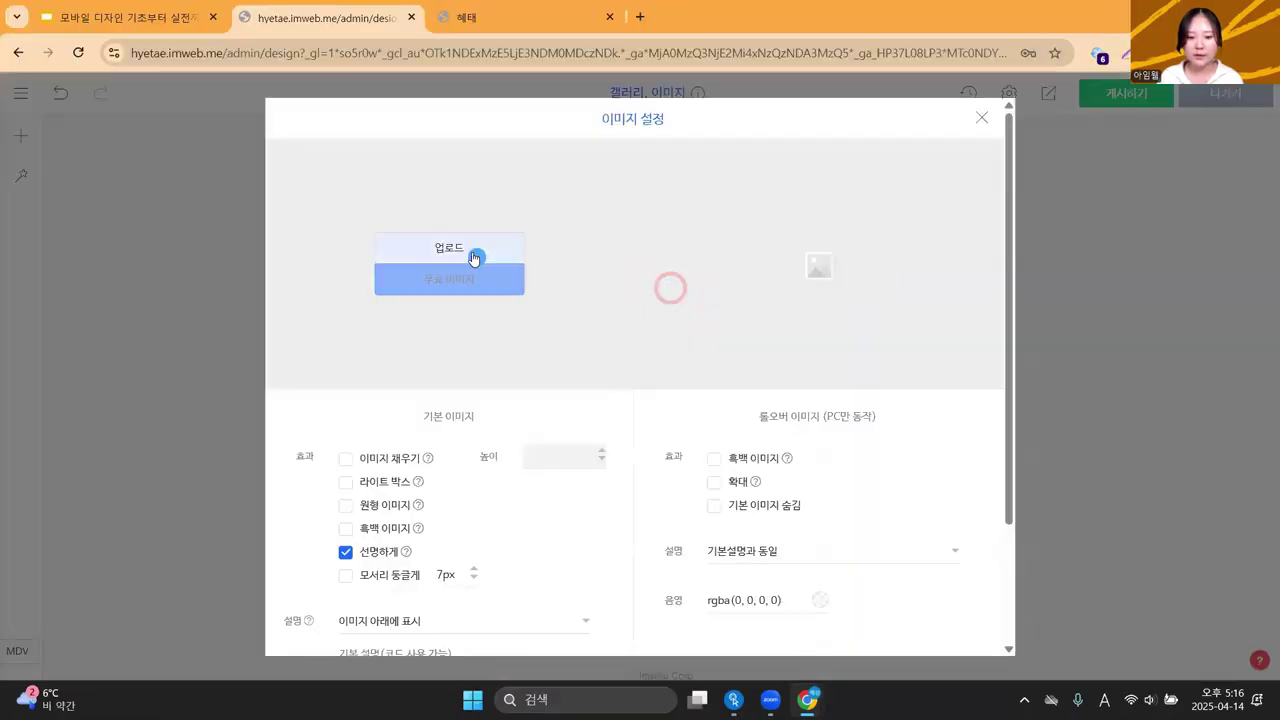
left_click(471, 250)
double_click(405, 255)
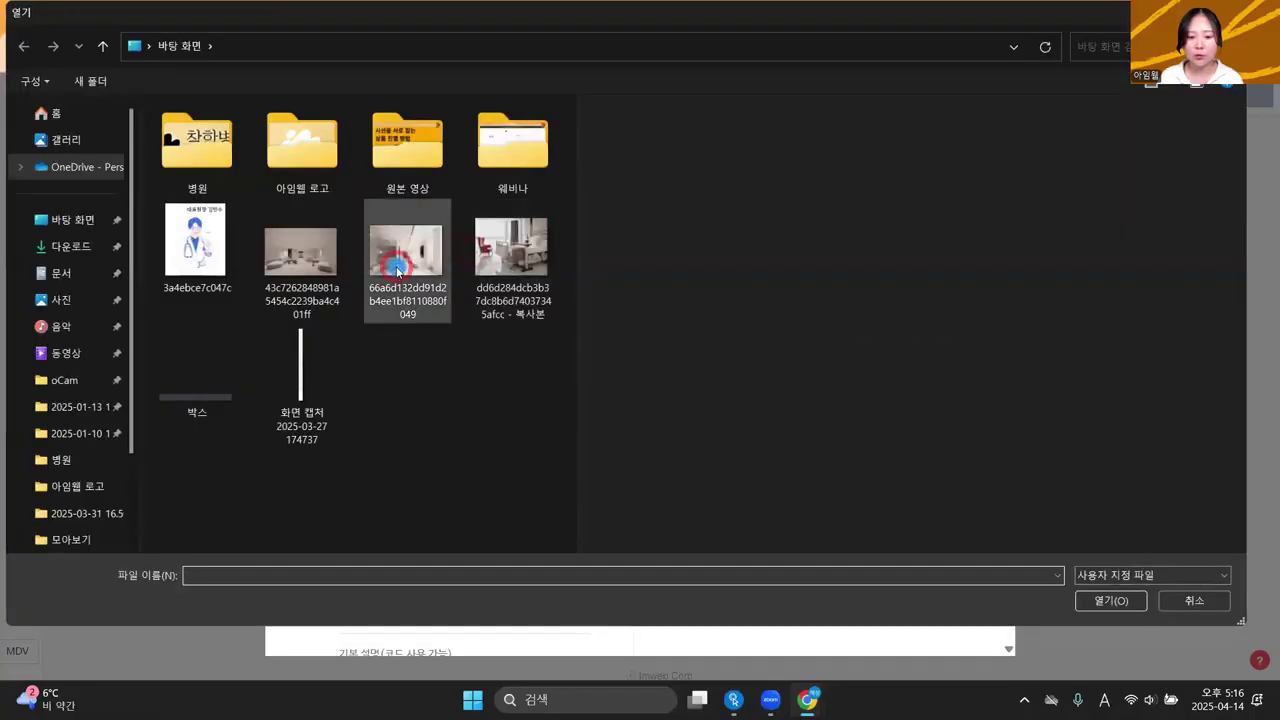
left_click(1165, 360)
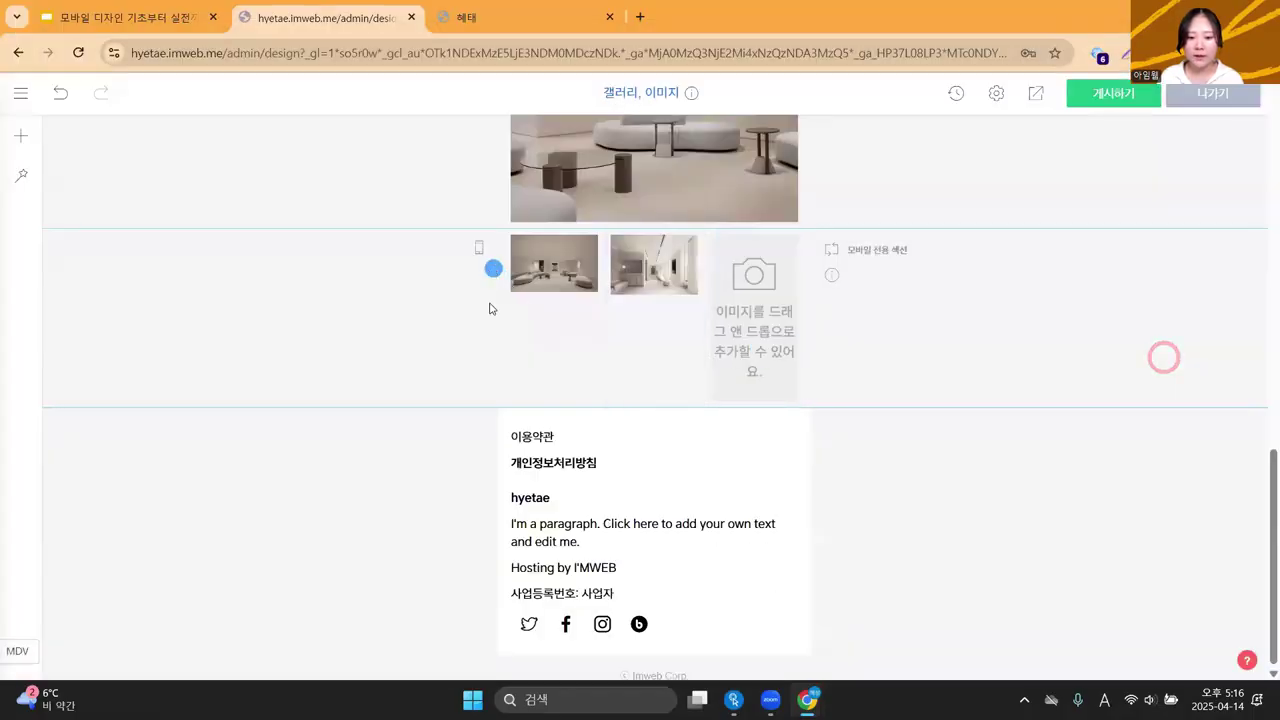
Upload the image dd6d284dcb3b37dc8b6d74037345afcc - 복사본 to the third image widget and close its settings.
left_click(745, 280)
left_click(788, 293)
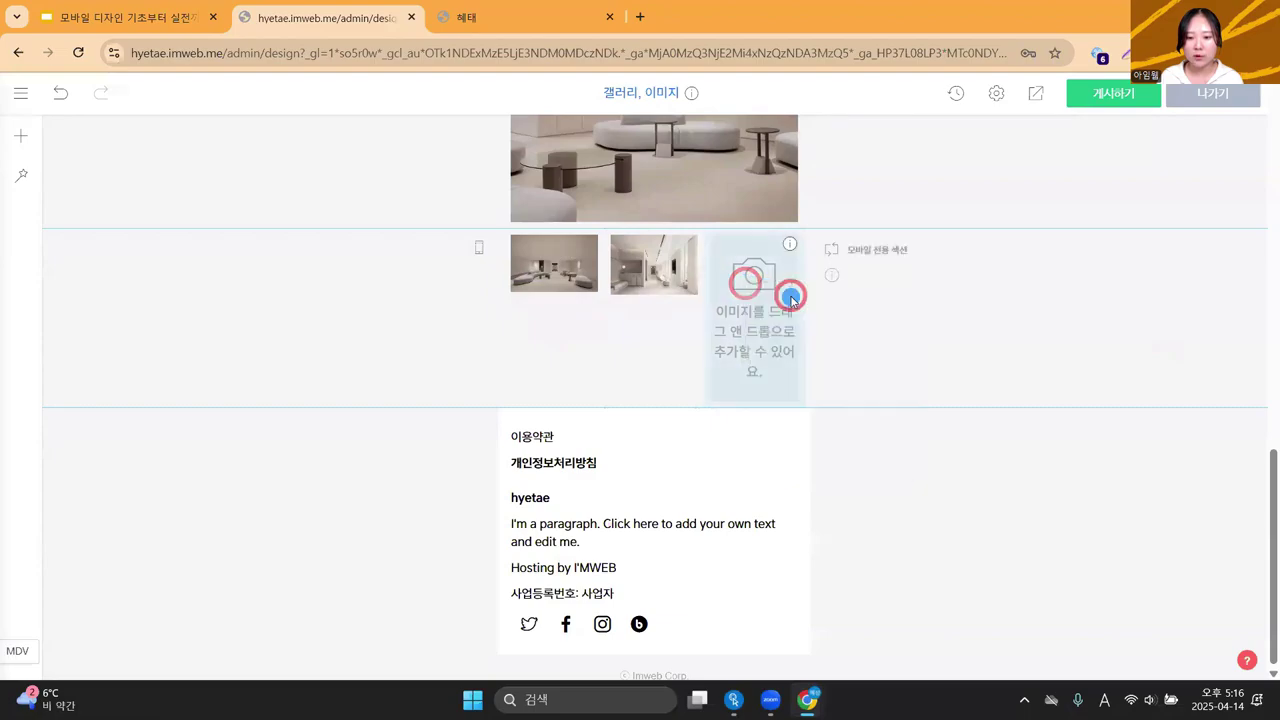
left_click(487, 255)
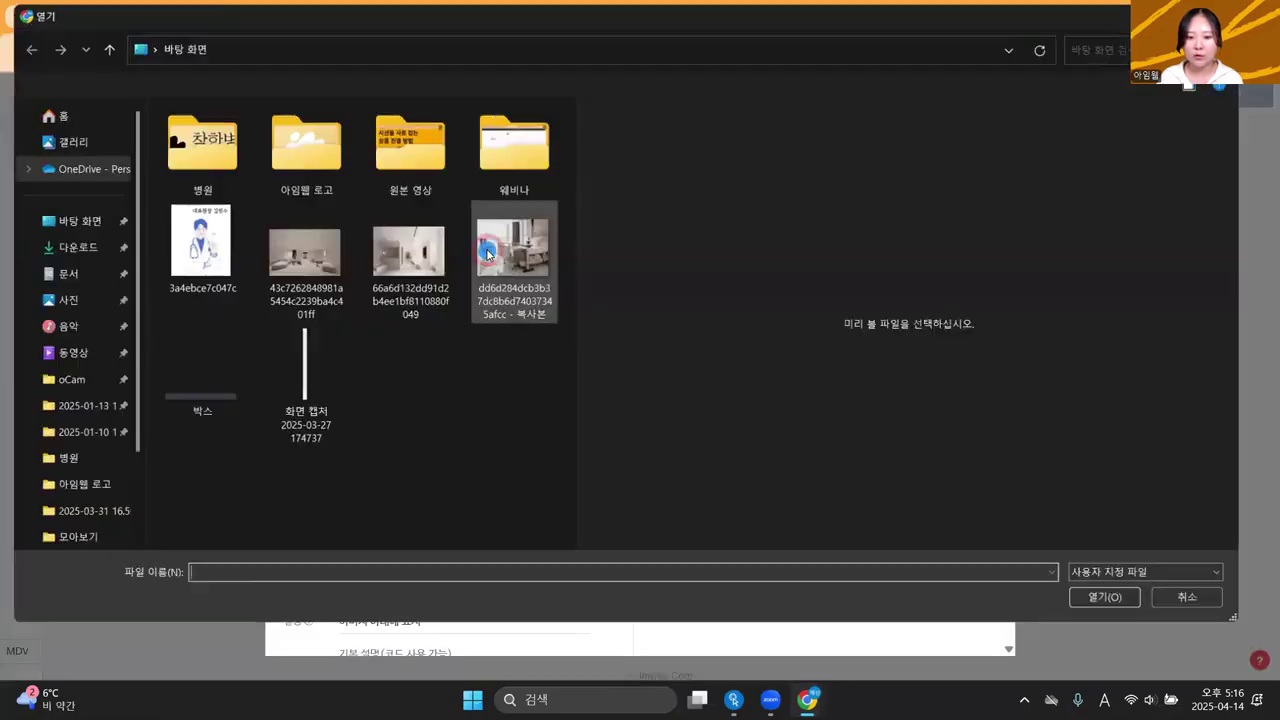
left_click(508, 258)
double_click(512, 258)
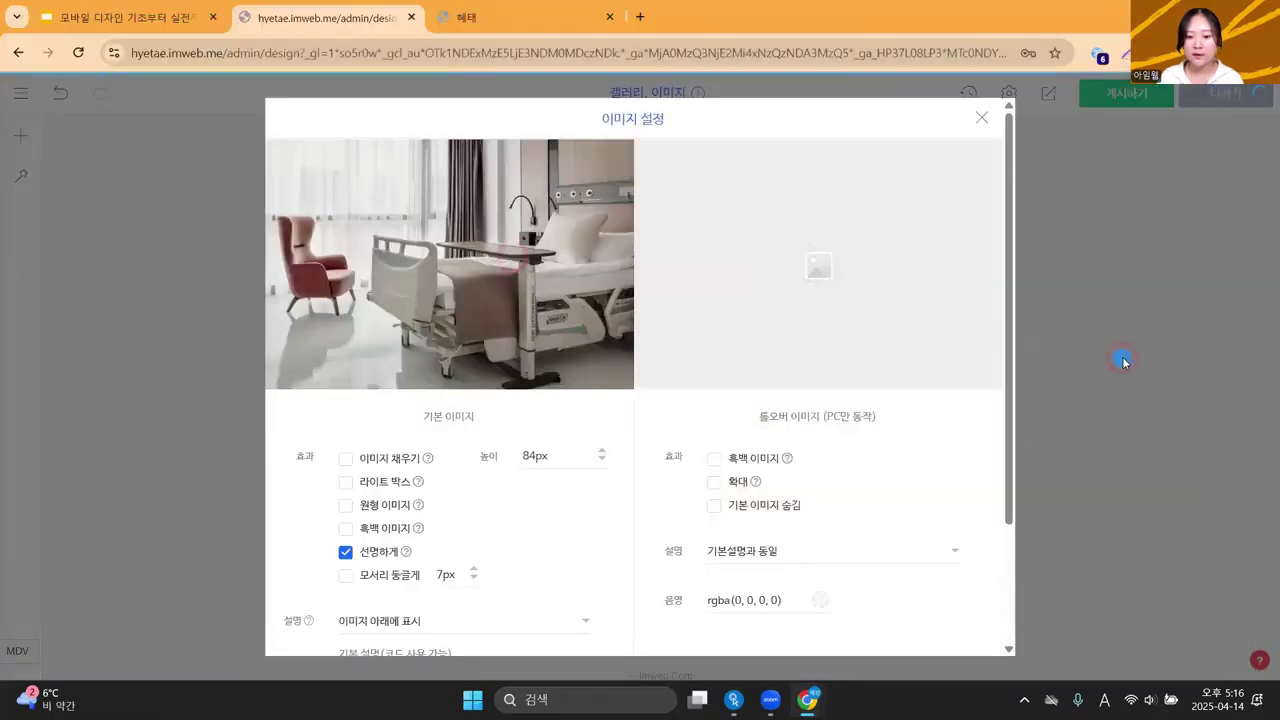
left_click(1124, 359)
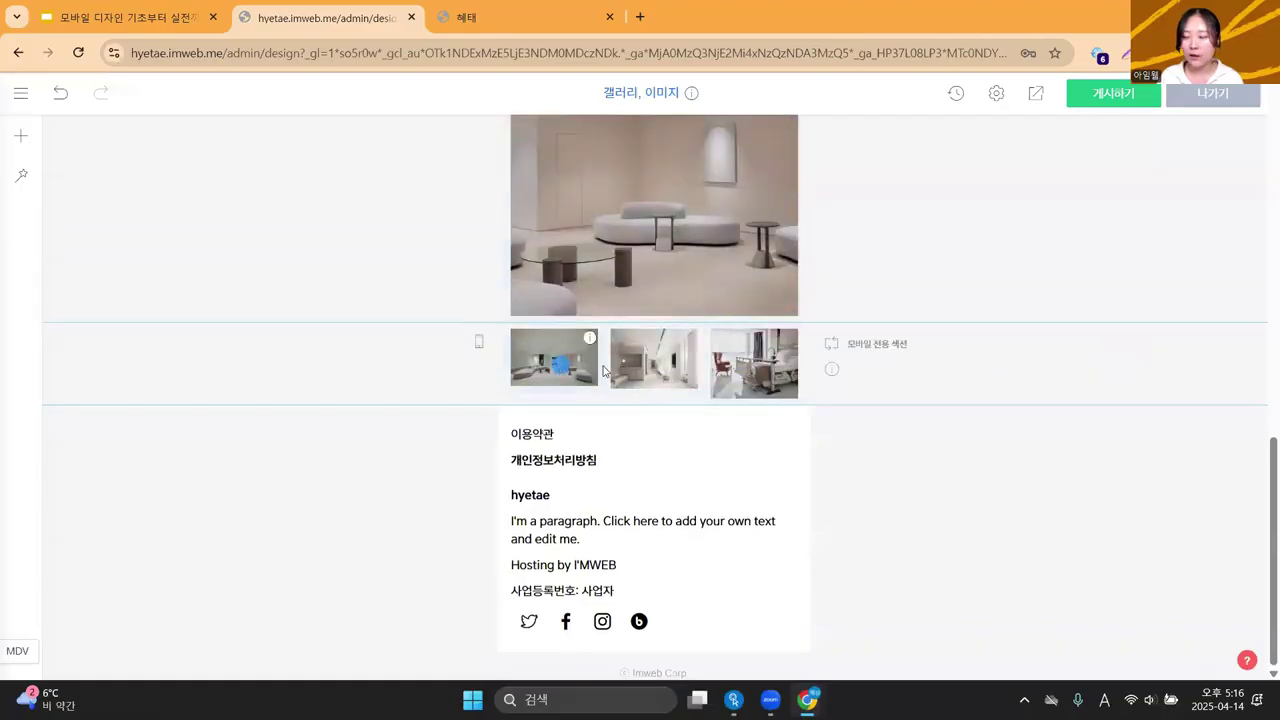
Compare the three-image row in the mobile-only section with the vertically stacked images of the 이미지 위젯 section.
left_click(652, 374)
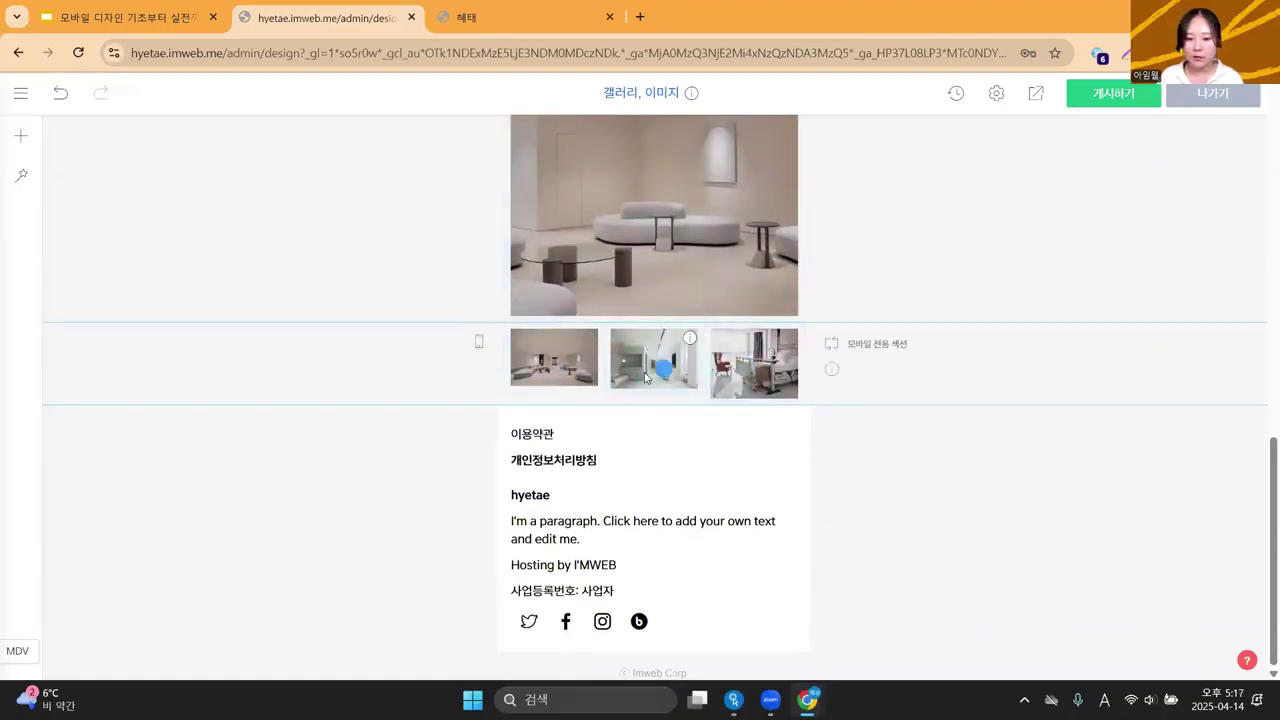
mouse_move(645, 377)
left_mouse_down()
mouse_move(673, 367)
mouse_move(655, 374)
left_mouse_up()
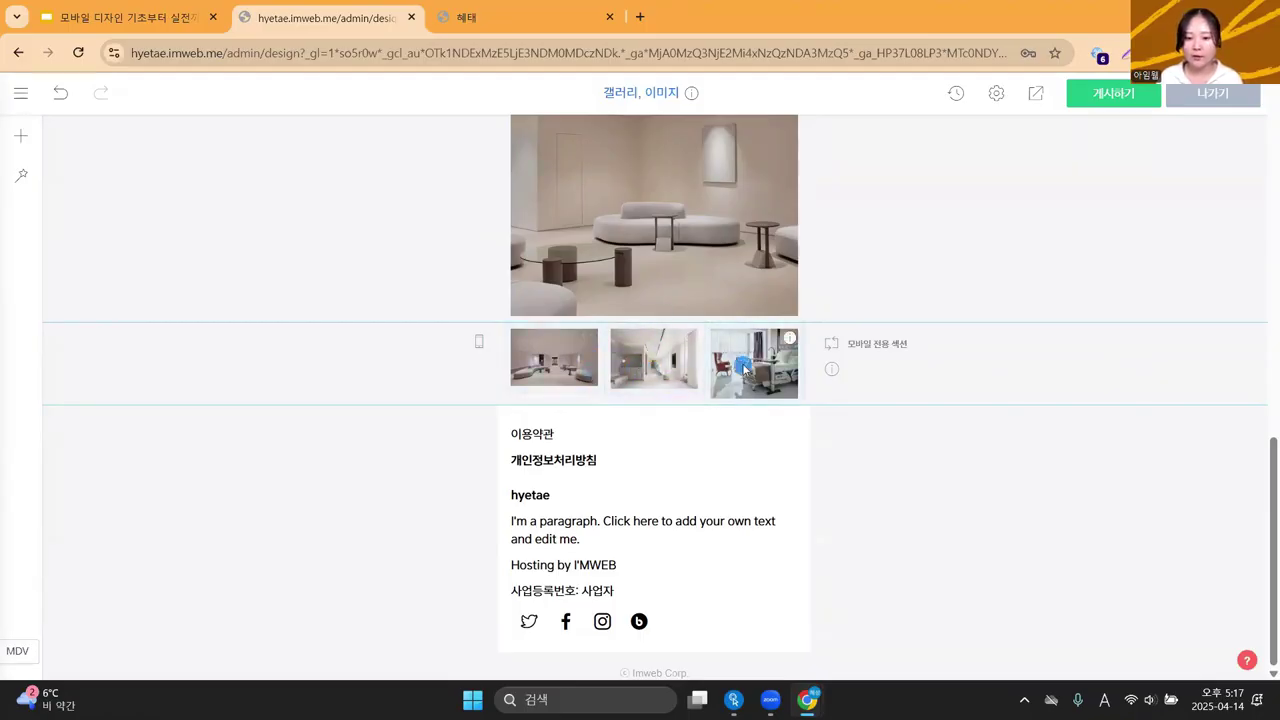
mouse_move(713, 372)
left_mouse_down()
mouse_move(628, 371)
mouse_move(644, 350)
mouse_move(656, 380)
mouse_move(631, 339)
mouse_move(670, 376)
mouse_move(551, 390)
mouse_move(560, 378)
mouse_move(762, 373)
mouse_move(568, 362)
mouse_move(745, 362)
left_mouse_up()
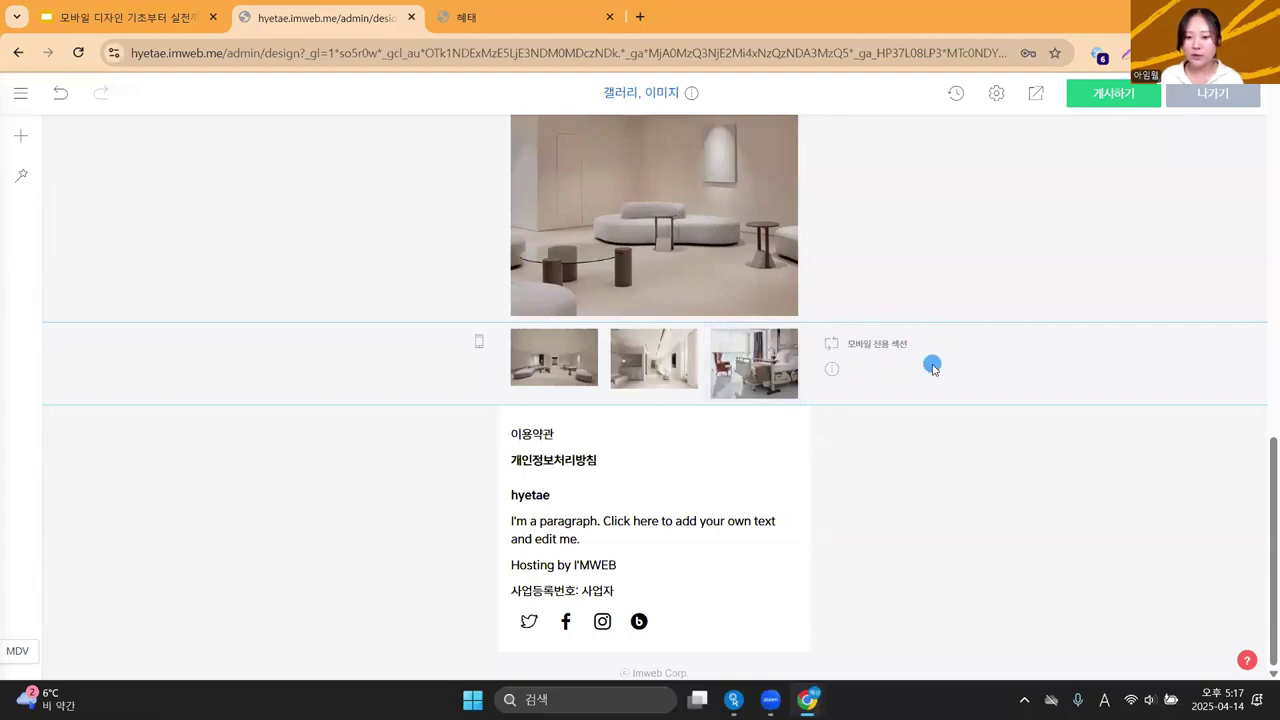
scroll(932, 368, "up", 6)
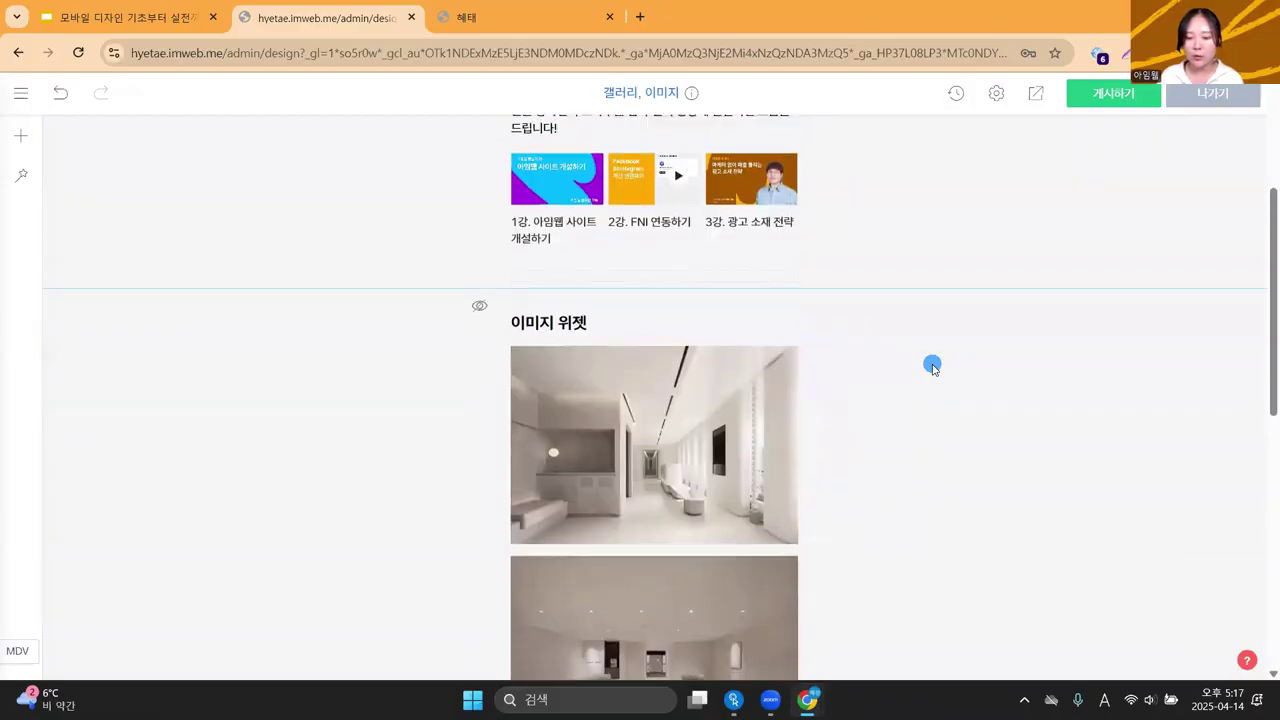
scroll(684, 398, "down", 2)
scroll(684, 398, "down", 3)
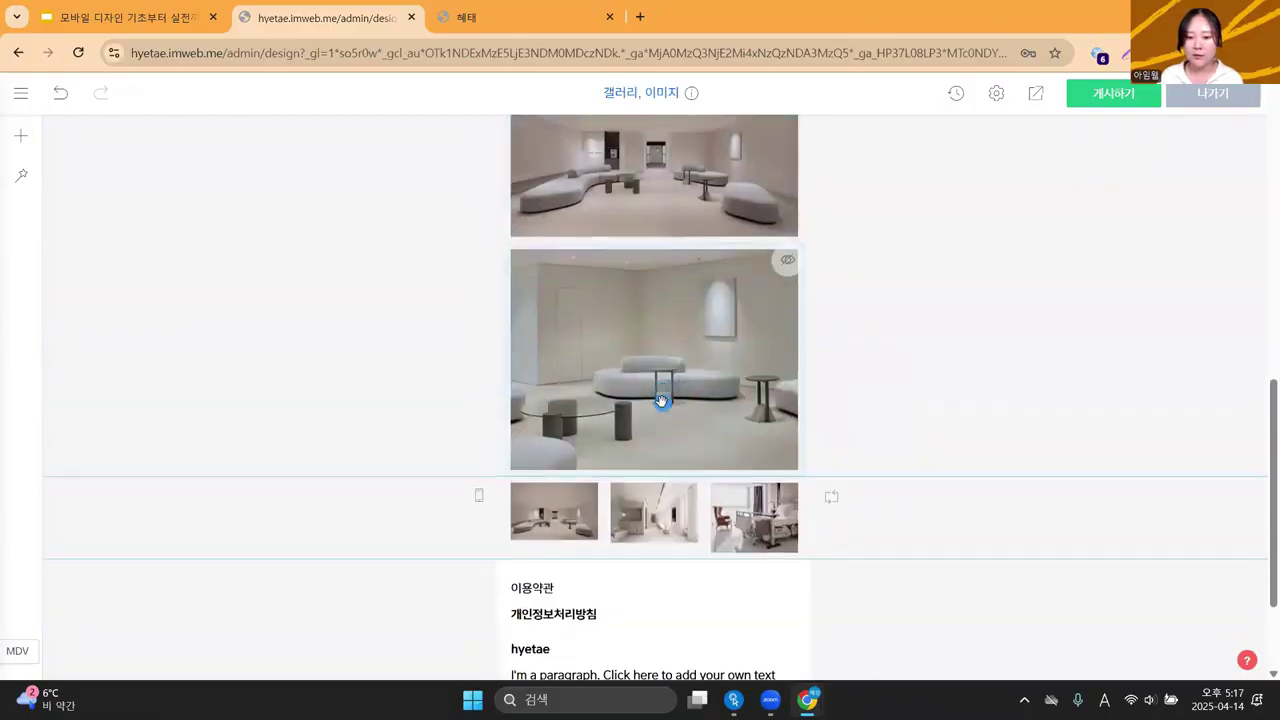
scroll(662, 401, "up", 4)
scroll(662, 401, "down", 4)
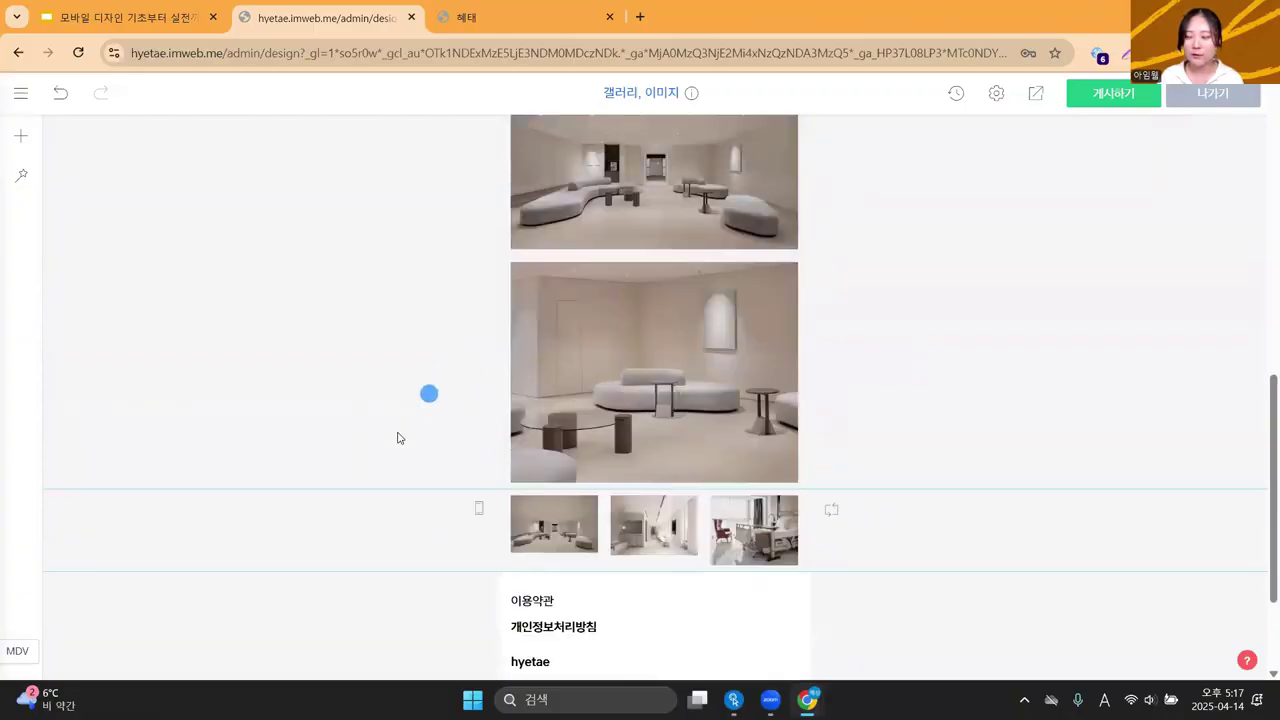
scroll(425, 400, "up", 1)
scroll(425, 400, "up", 3)
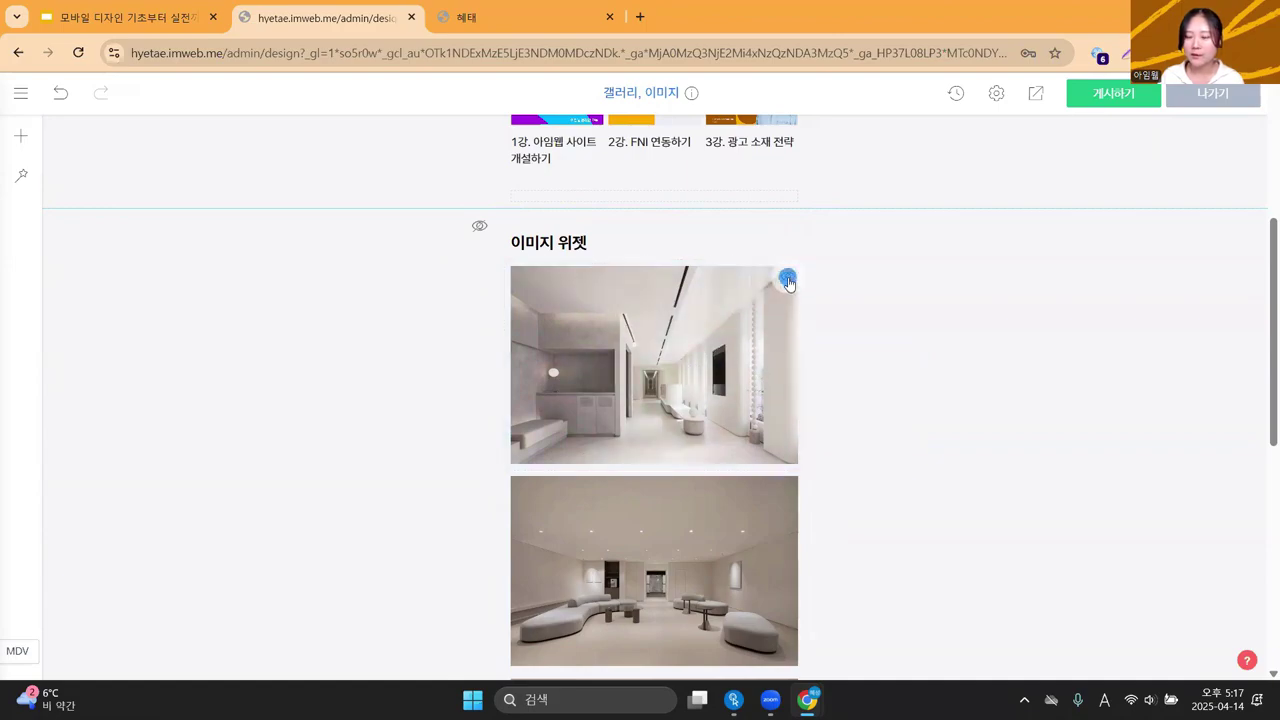
Hide the first stacked image widget of the 이미지 위젯 section in the mobile view.
scroll(734, 268, "down", 2)
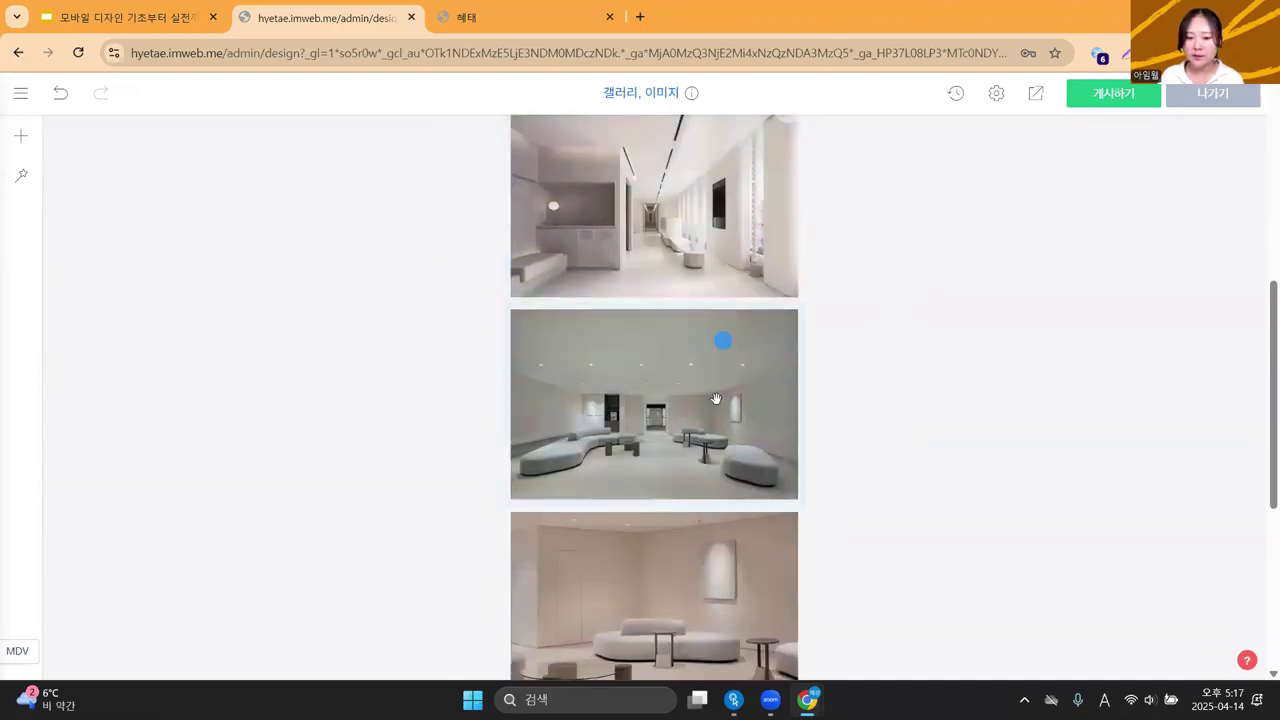
scroll(721, 544, "down", 2)
scroll(720, 538, "up", 3)
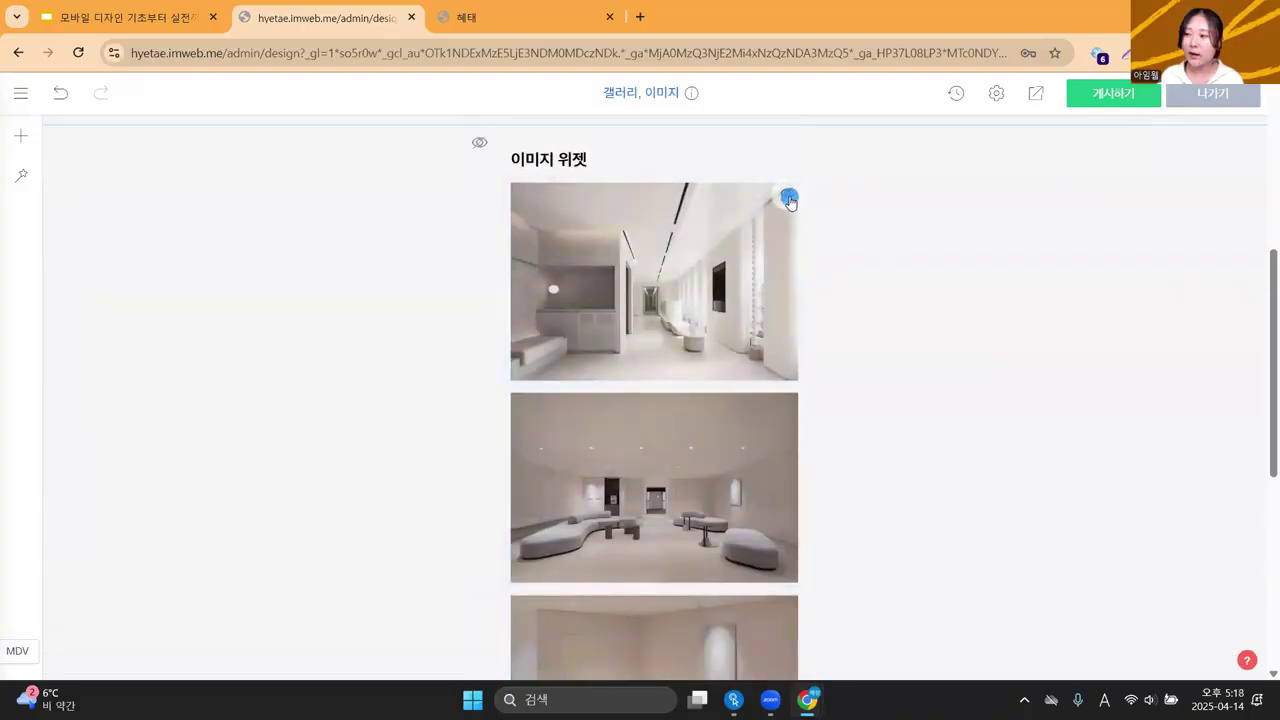
left_click(789, 200)
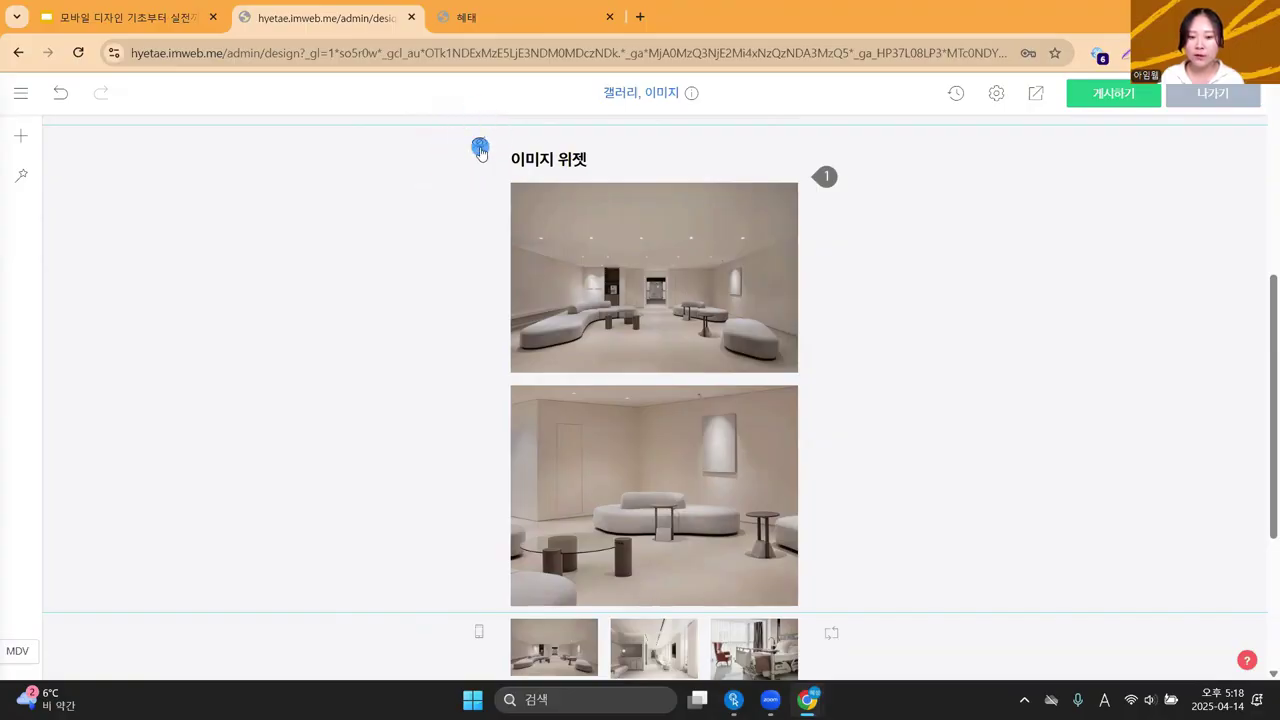
Hide the whole 이미지 위젯 section with the stacked images in the mobile view.
left_click(480, 150)
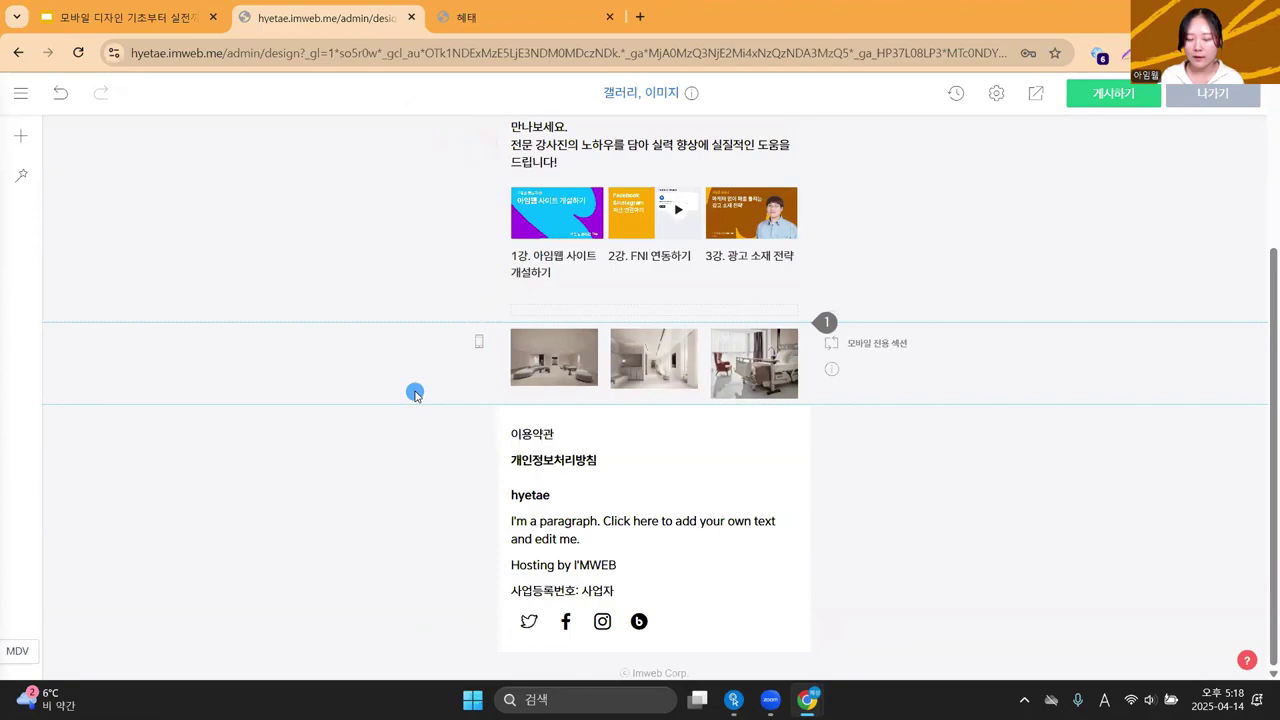
scroll(387, 396, "up", 2)
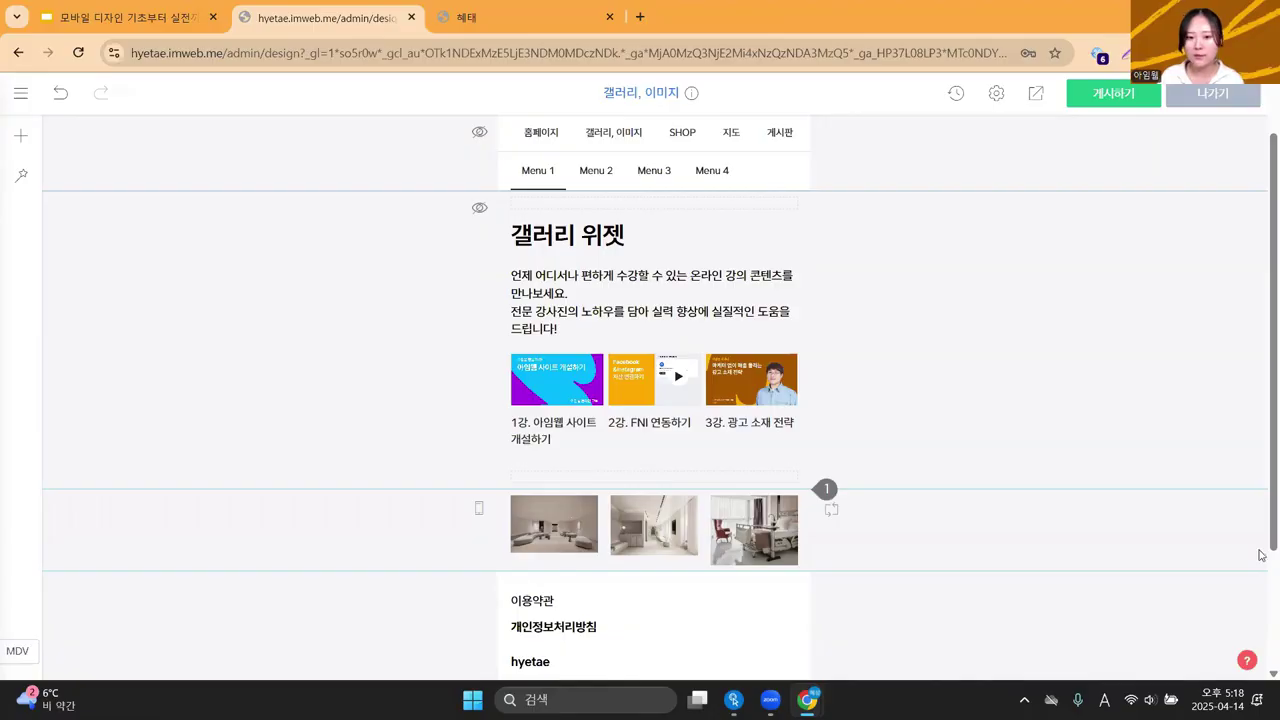
left_click(433, 307)
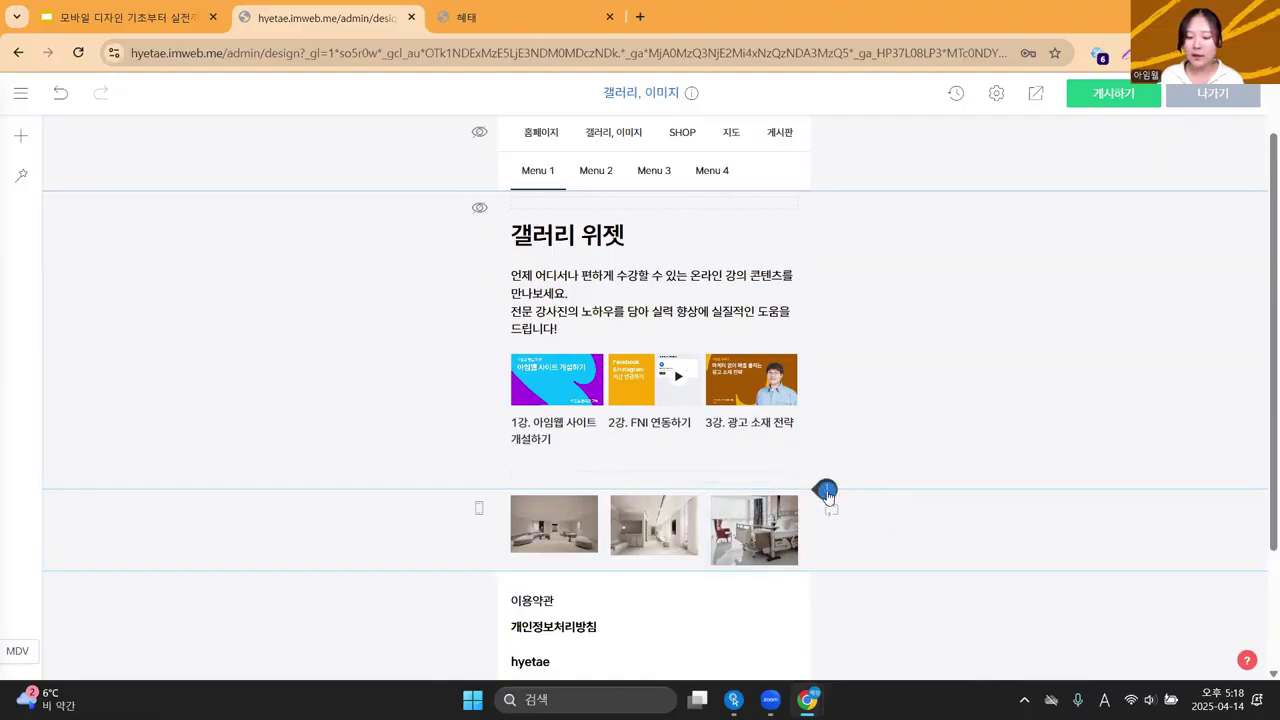
Restore the hidden 이미지 위젯 section from the hidden item marker above the three-image row and check its stacked images.
left_click(827, 489)
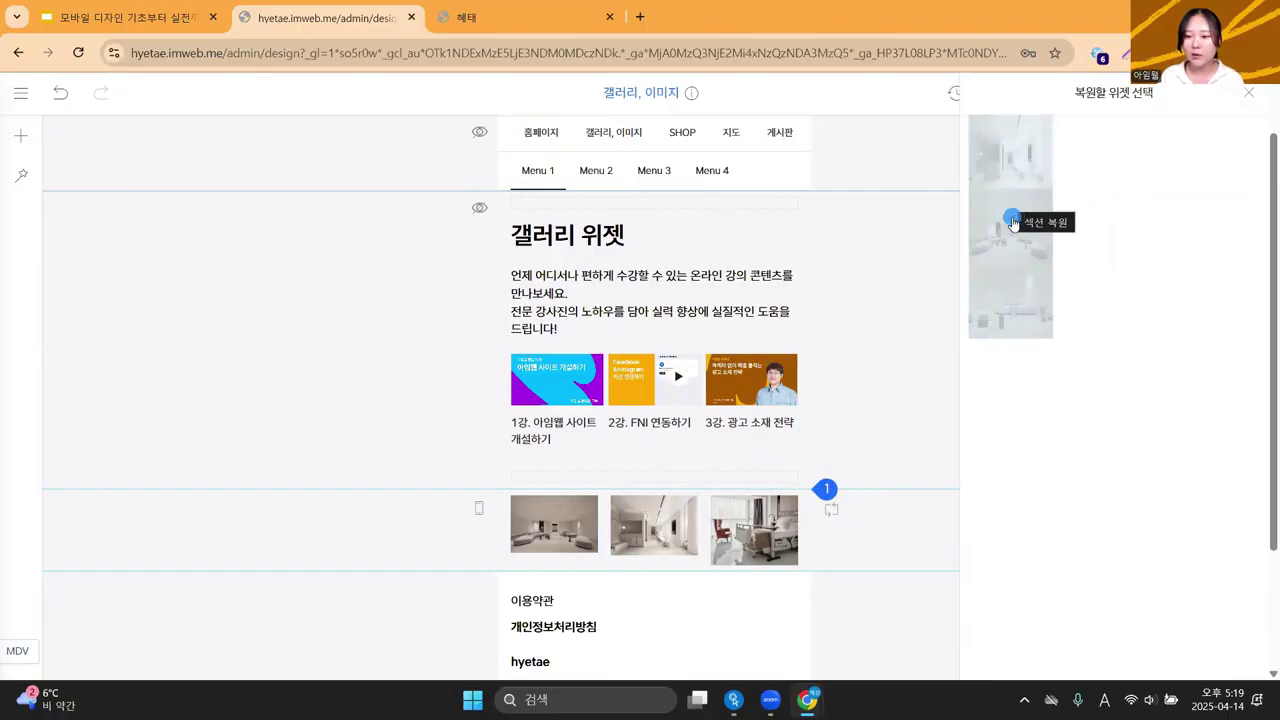
left_click(1012, 220)
scroll(988, 355, "down", 6)
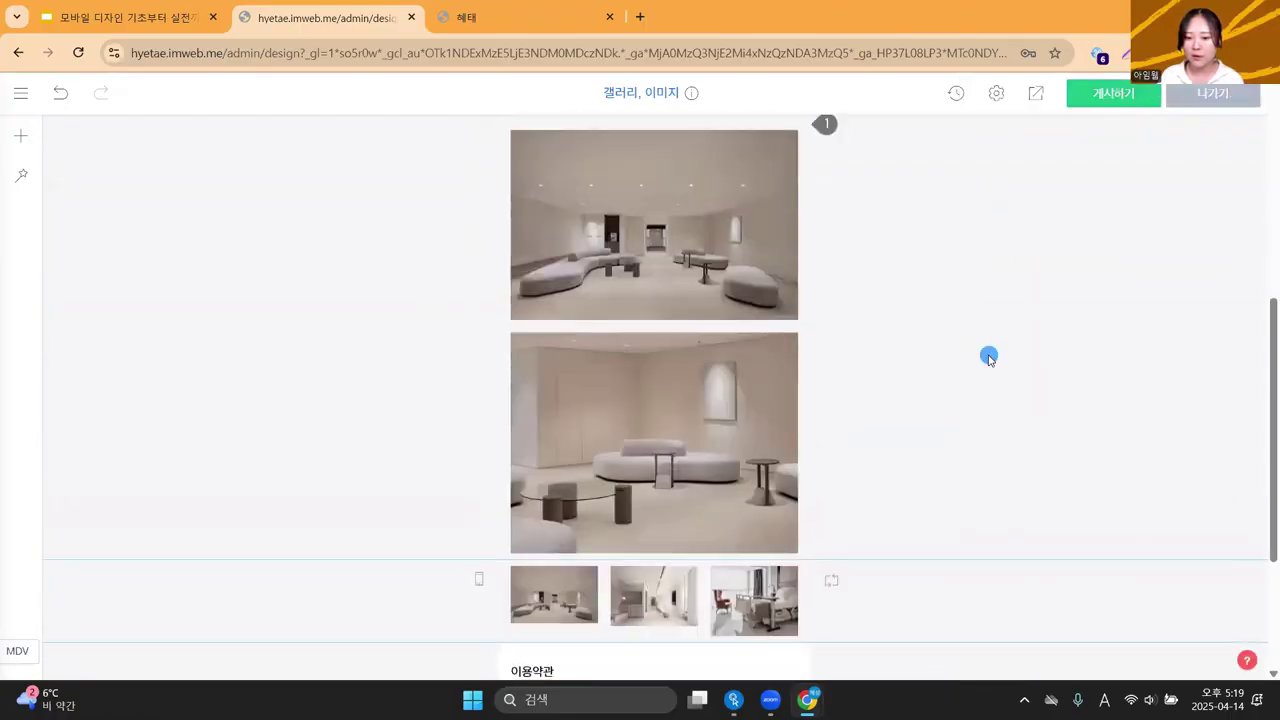
scroll(988, 356, "up", 3)
scroll(988, 357, "up", 3)
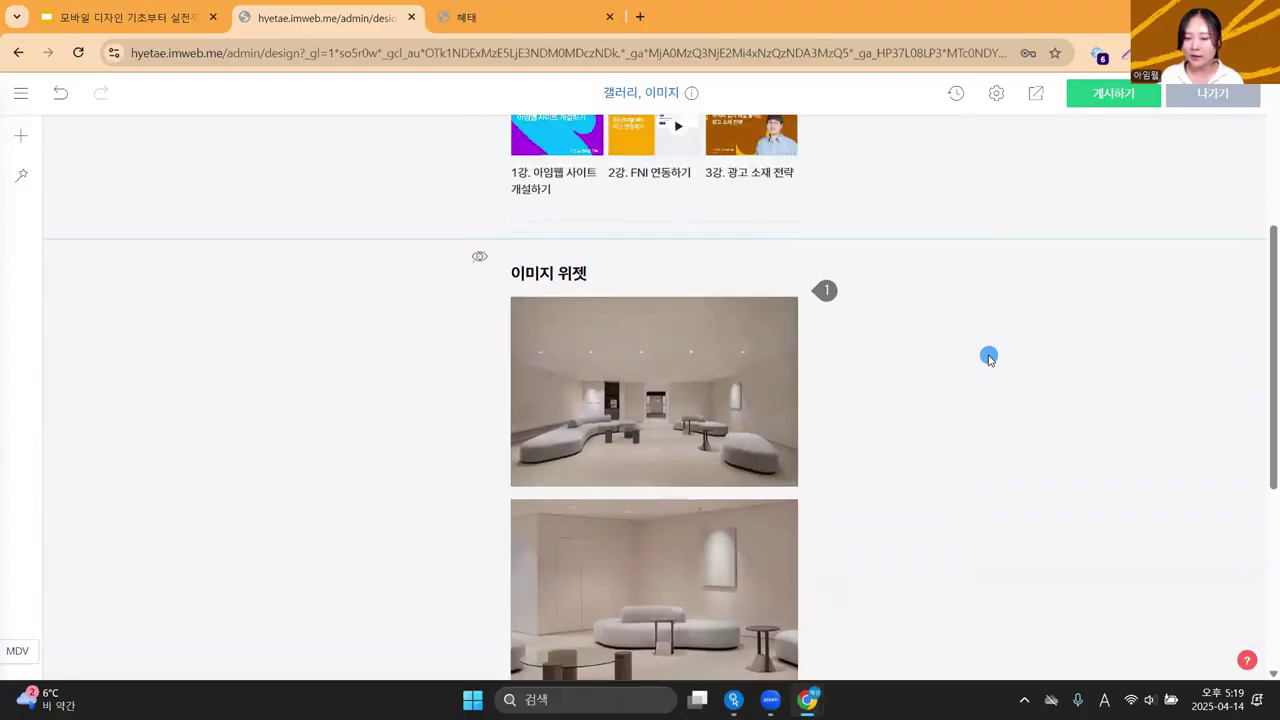
Switch to the lecture slides and go through 모바일용 이미지 제작하기 to the 모바일 텍스트 크기 slide.
left_click(152, 17)
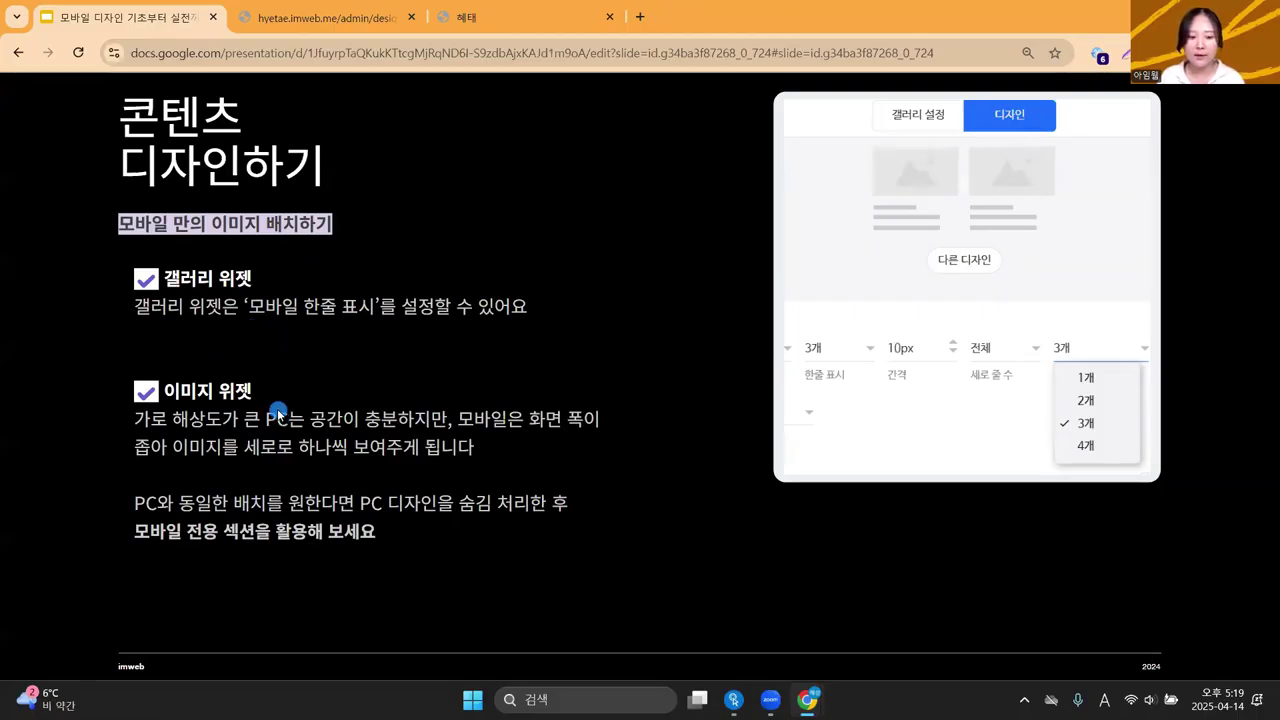
key("Right")
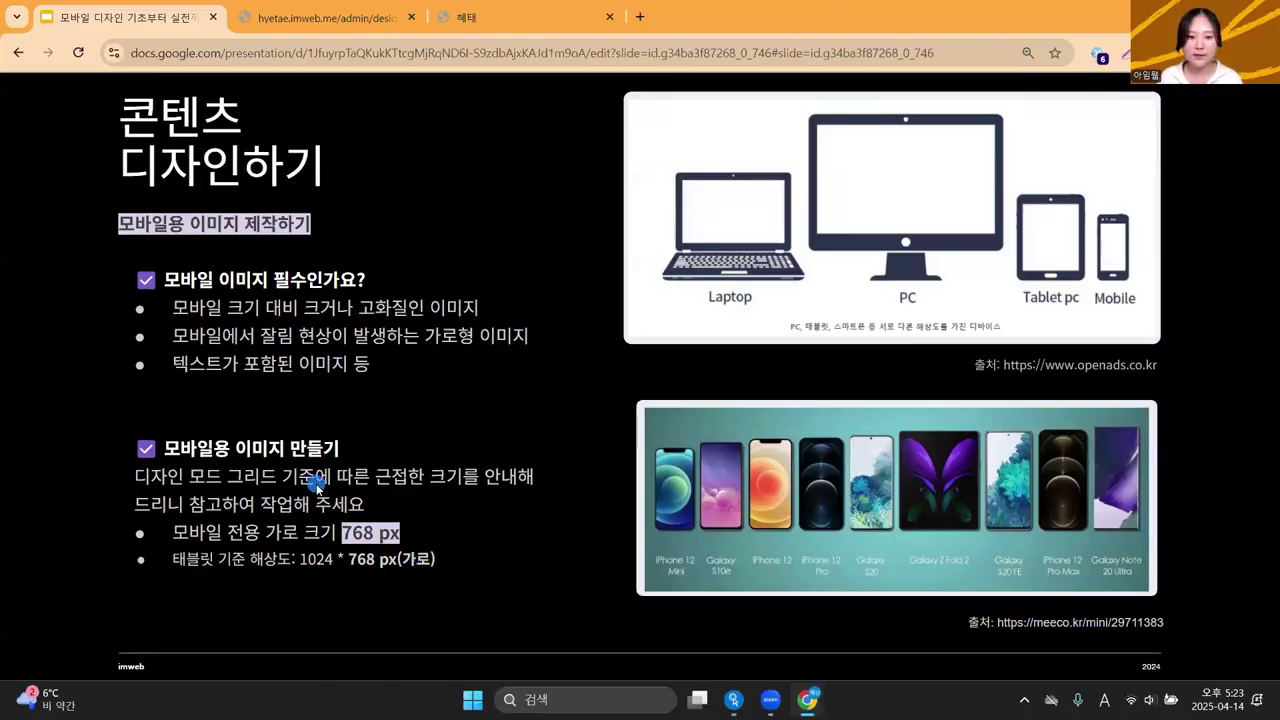
key("Right")
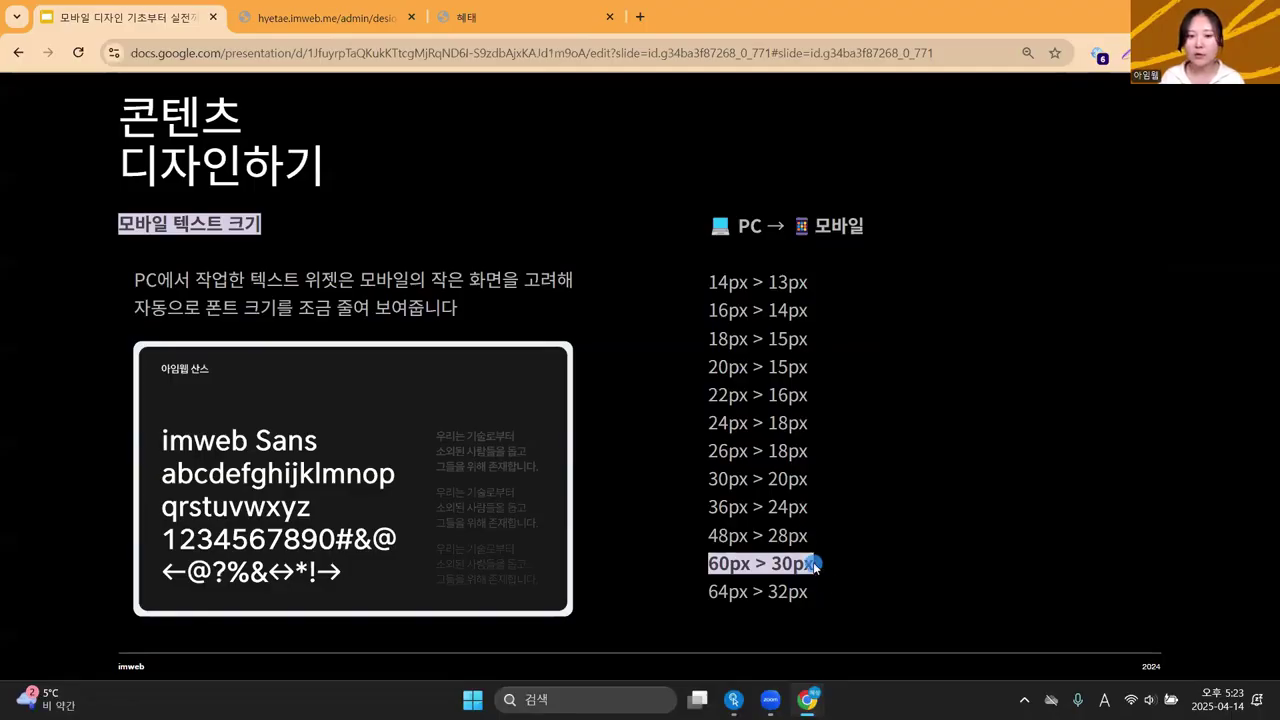
Compare the IMWEB - SHOPPING headline of the previewed home page at desktop size and in iPhone 12 Pro emulation, then return to the slides.
left_click(522, 20)
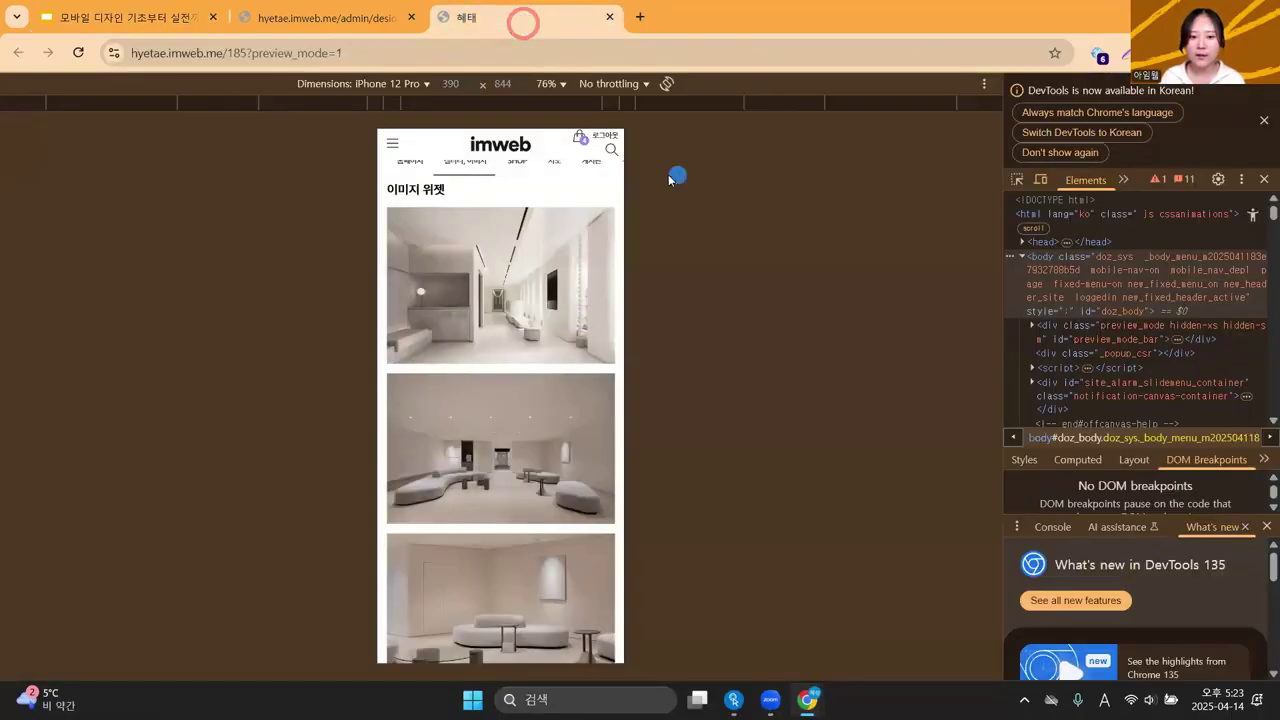
left_click(1264, 120)
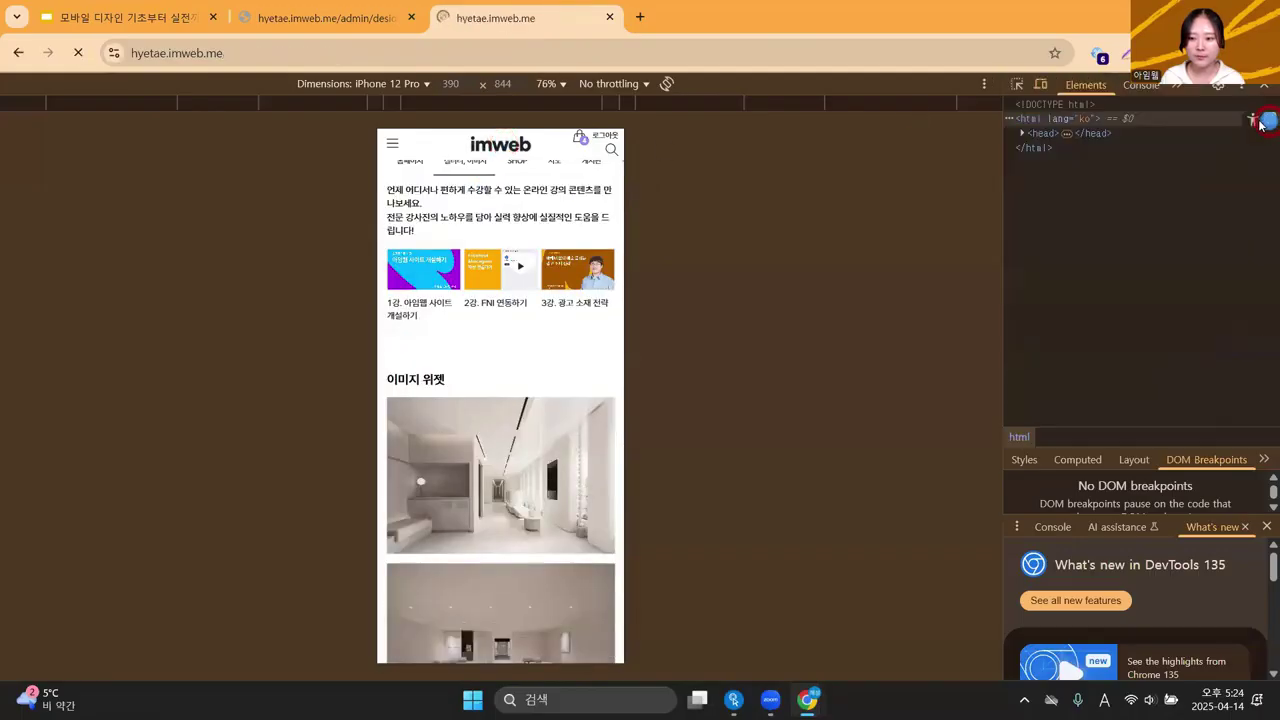
left_click(1264, 84)
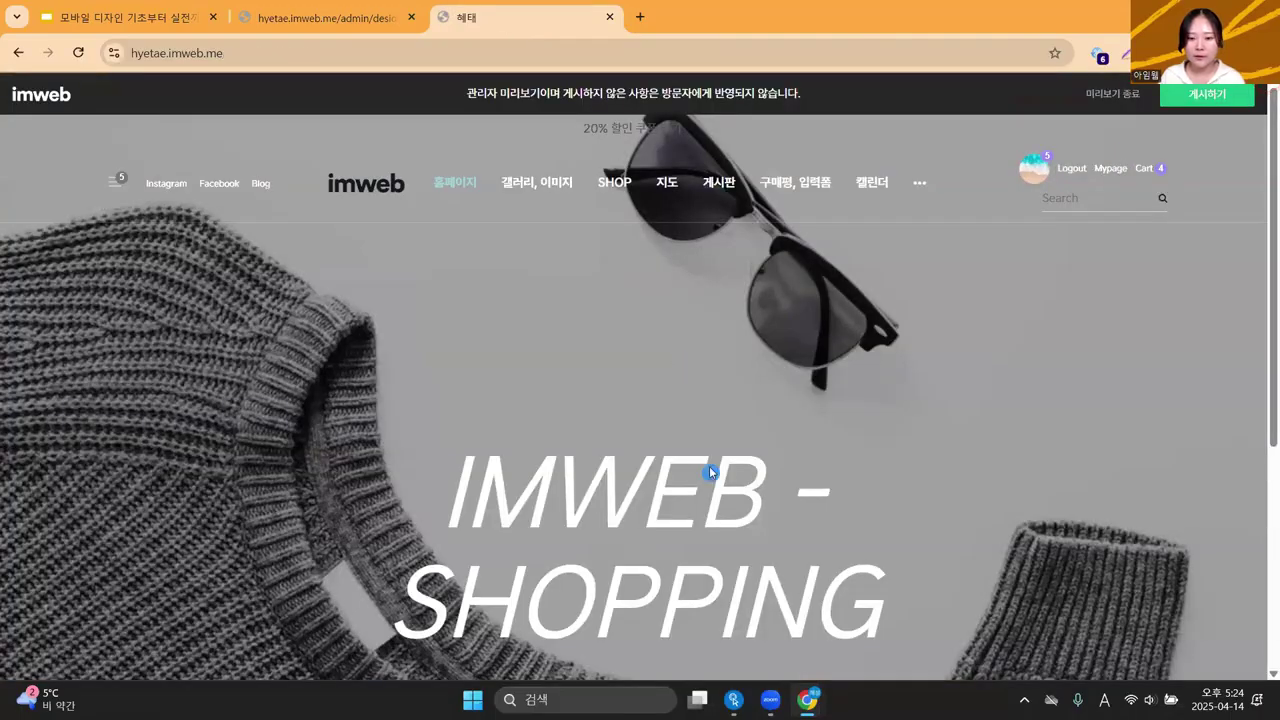
scroll(655, 477, "down", 1)
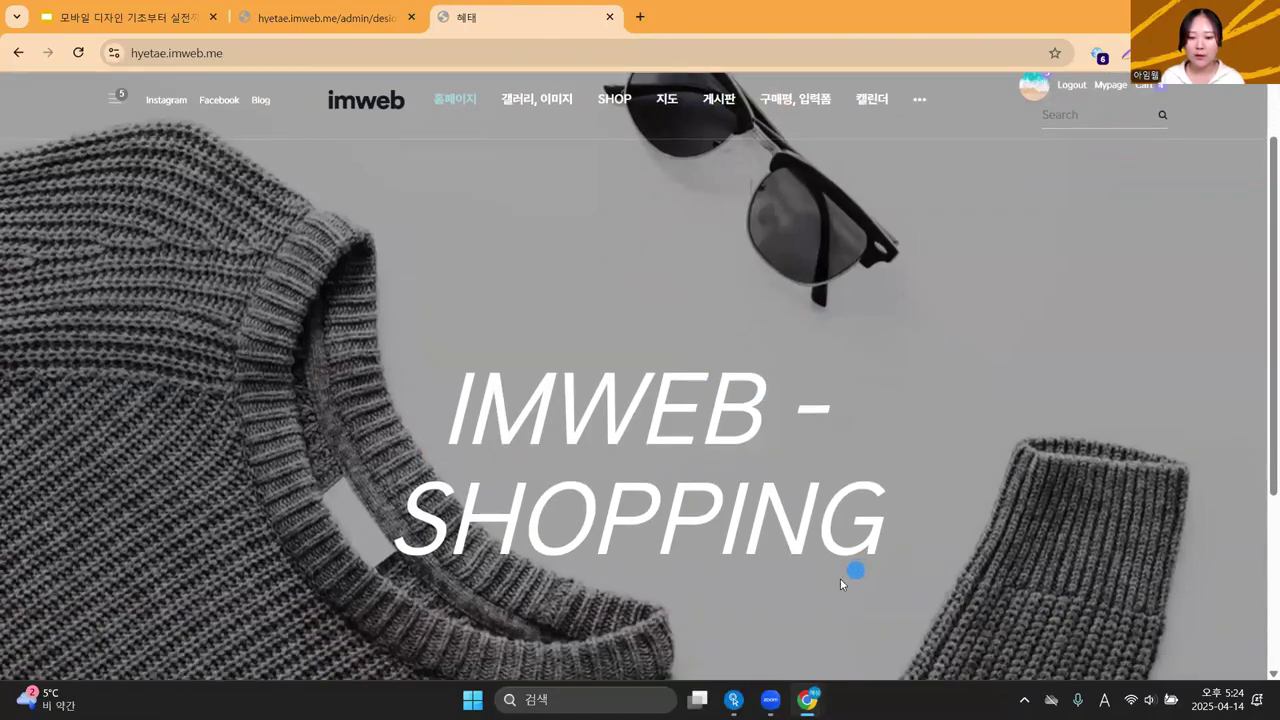
scroll(838, 455, "down", 1)
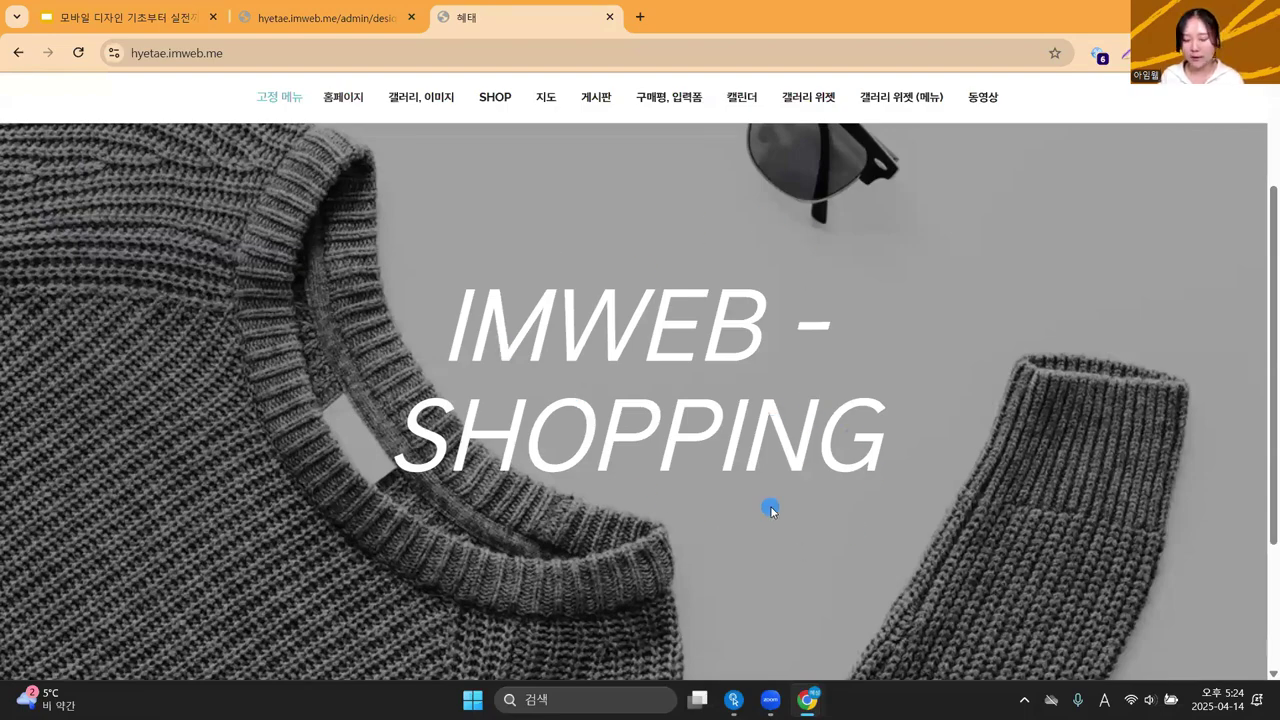
key("F12")
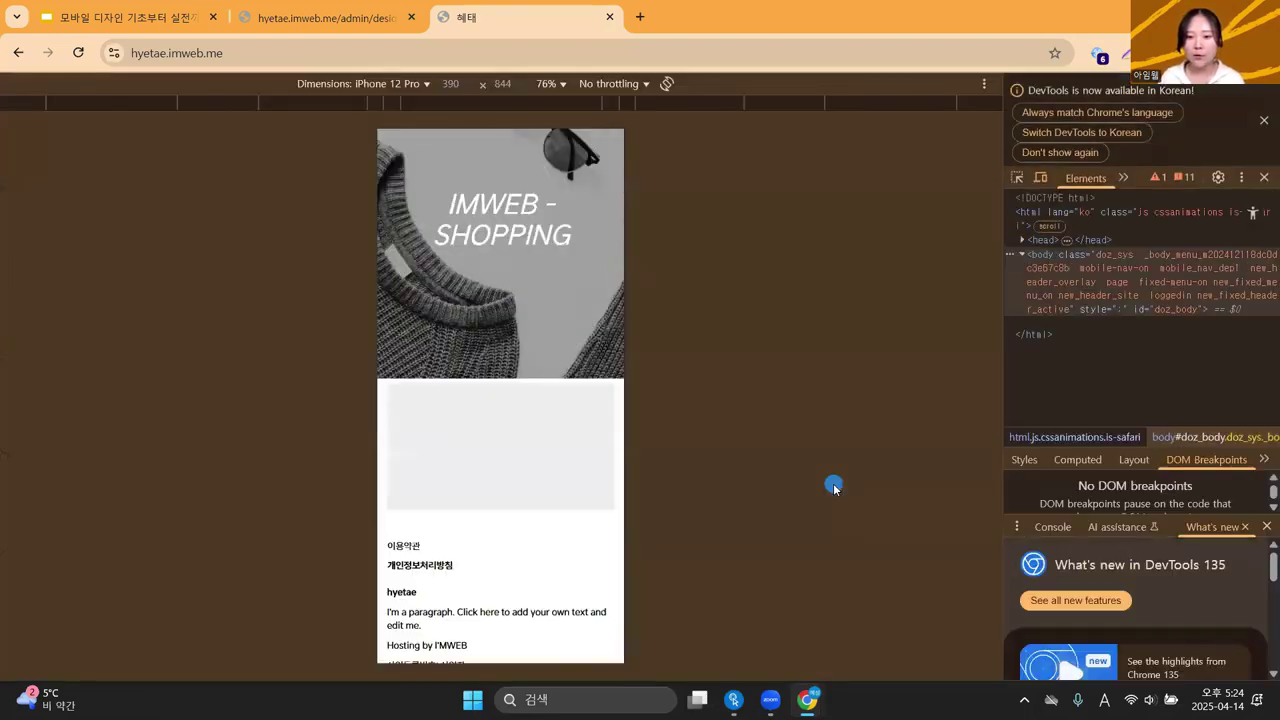
scroll(539, 378, "up", 2)
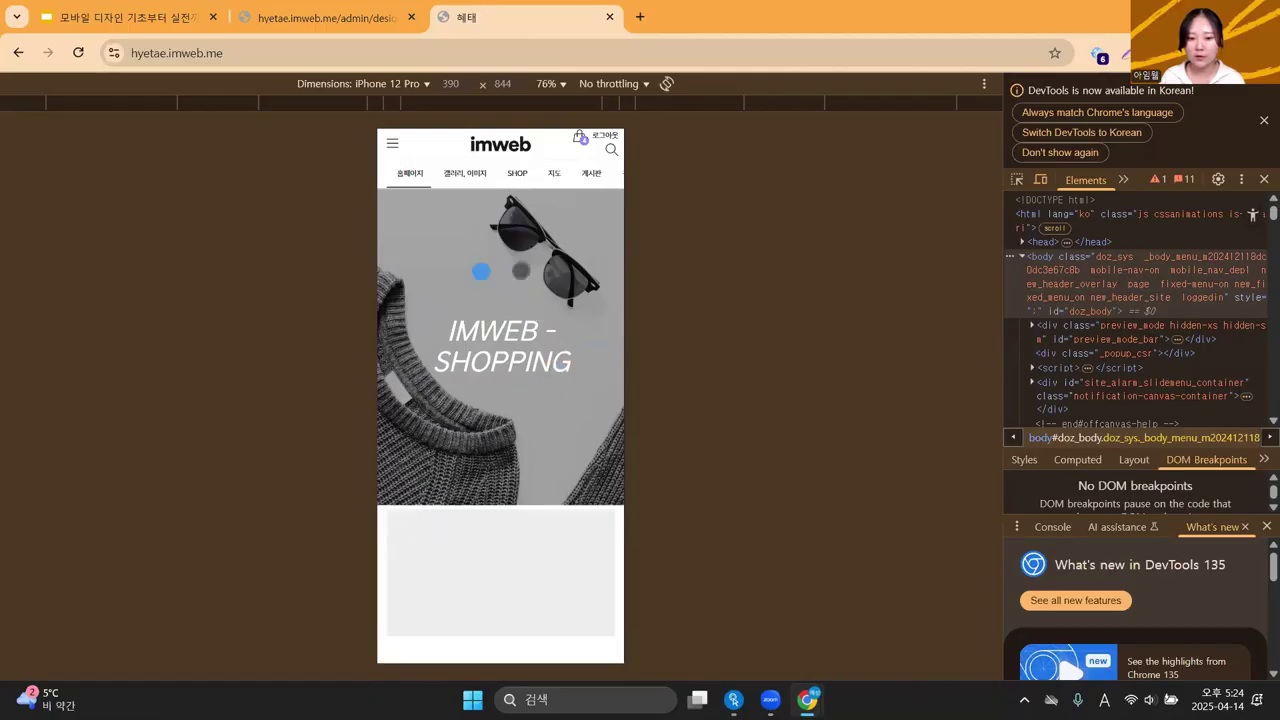
left_click(352, 20)
left_click(142, 25)
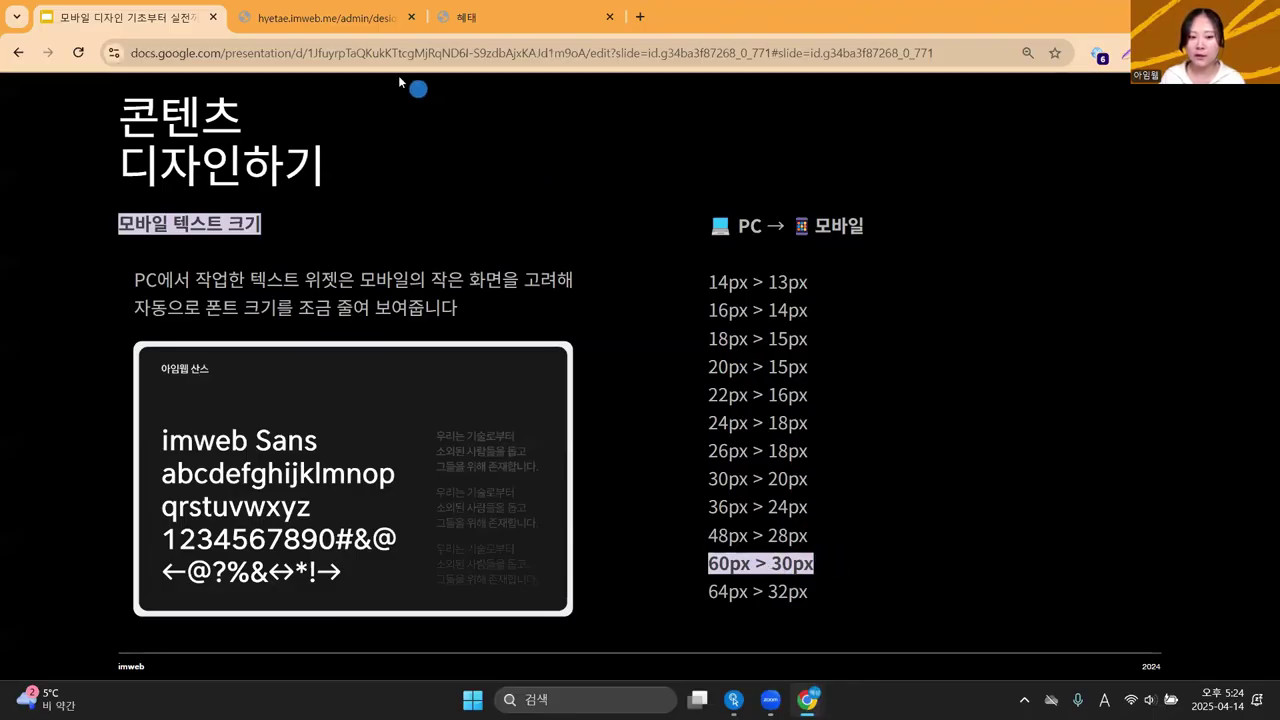
Switch to the imweb design mode and show the 갤러리, 이미지 page in the PC view.
left_click(360, 20)
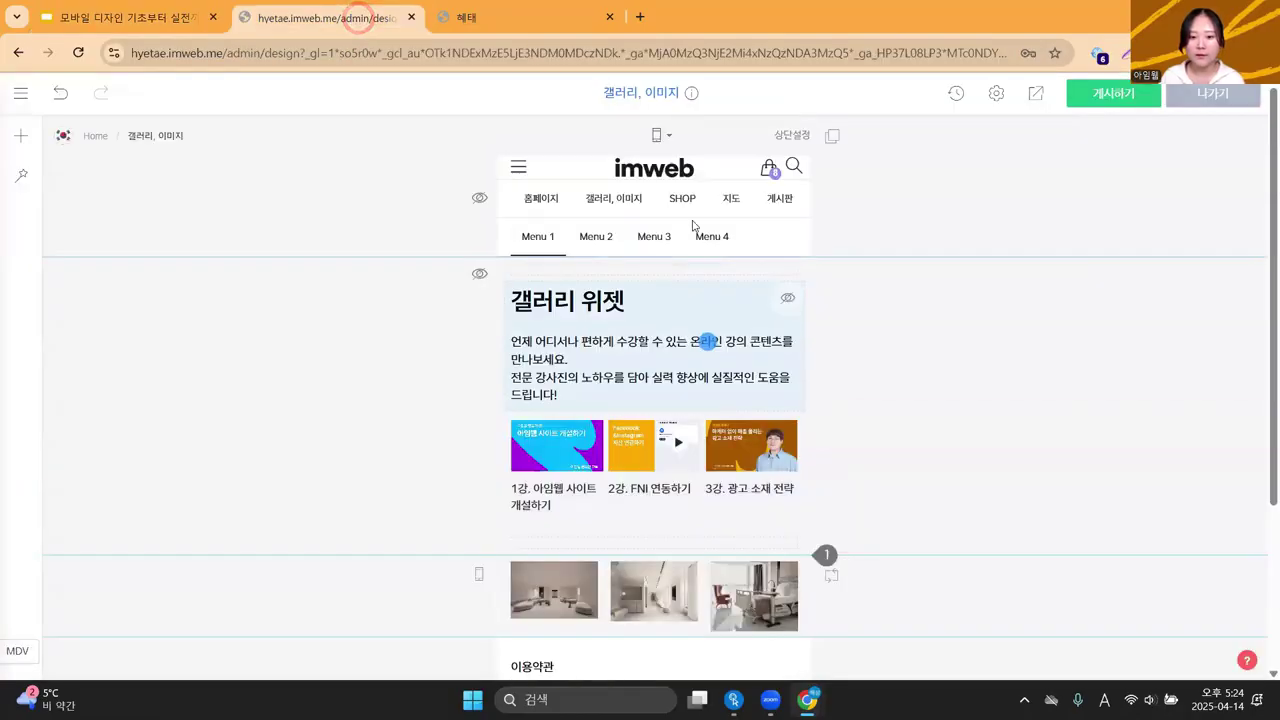
left_click(657, 136)
left_click(694, 169)
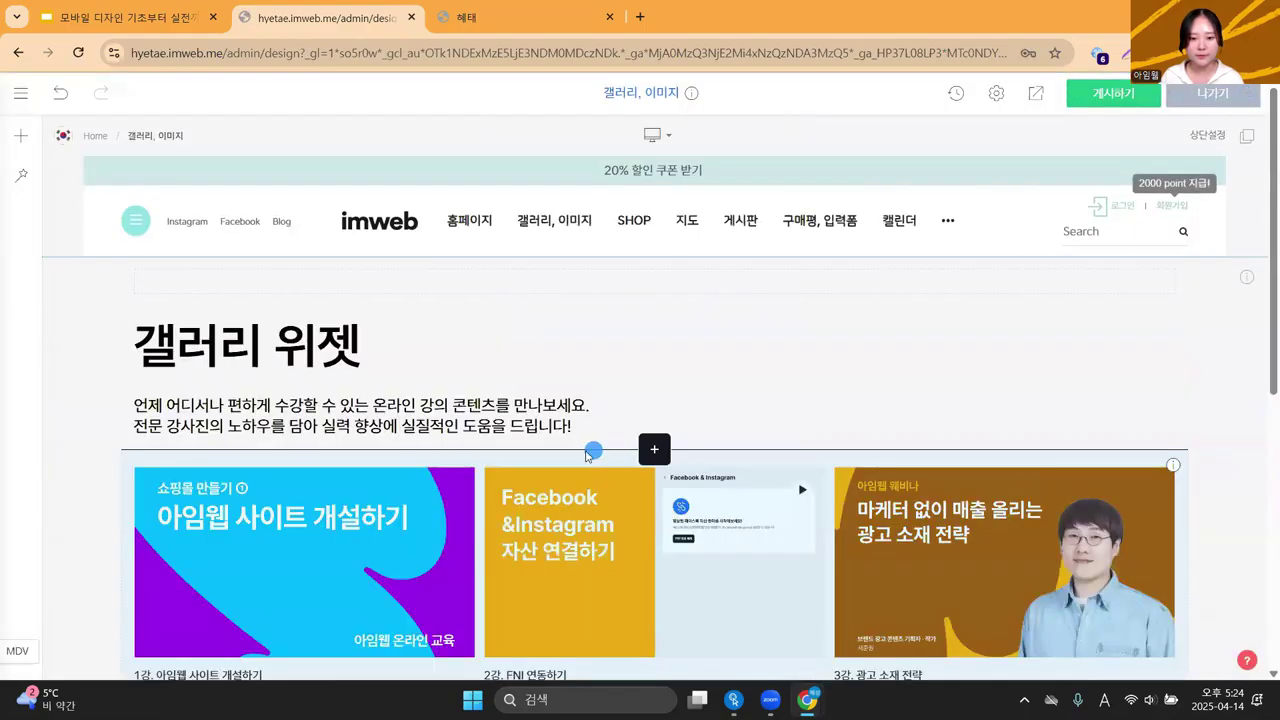
Set the font size of the 갤러리 위젯 title to 96 in the PC view and finish editing the text.
left_click(358, 350)
left_click_drag(398, 350, 134, 348)
left_click(200, 302)
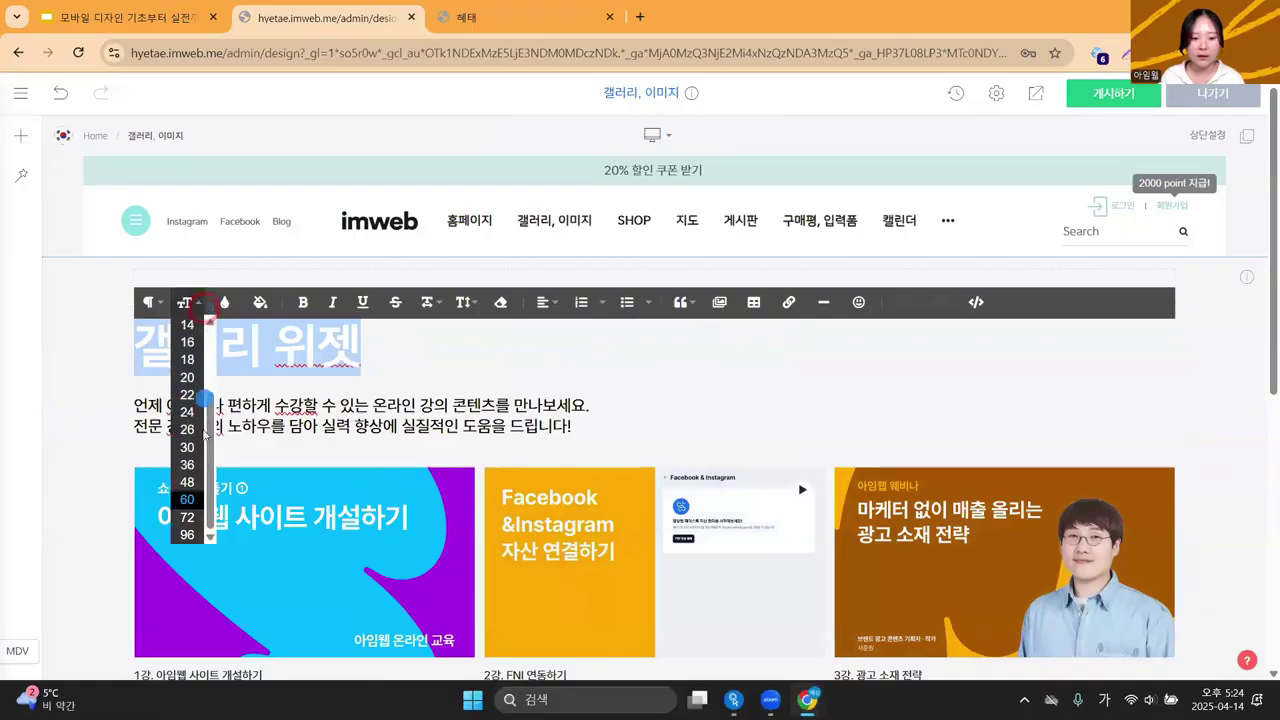
left_click(190, 503)
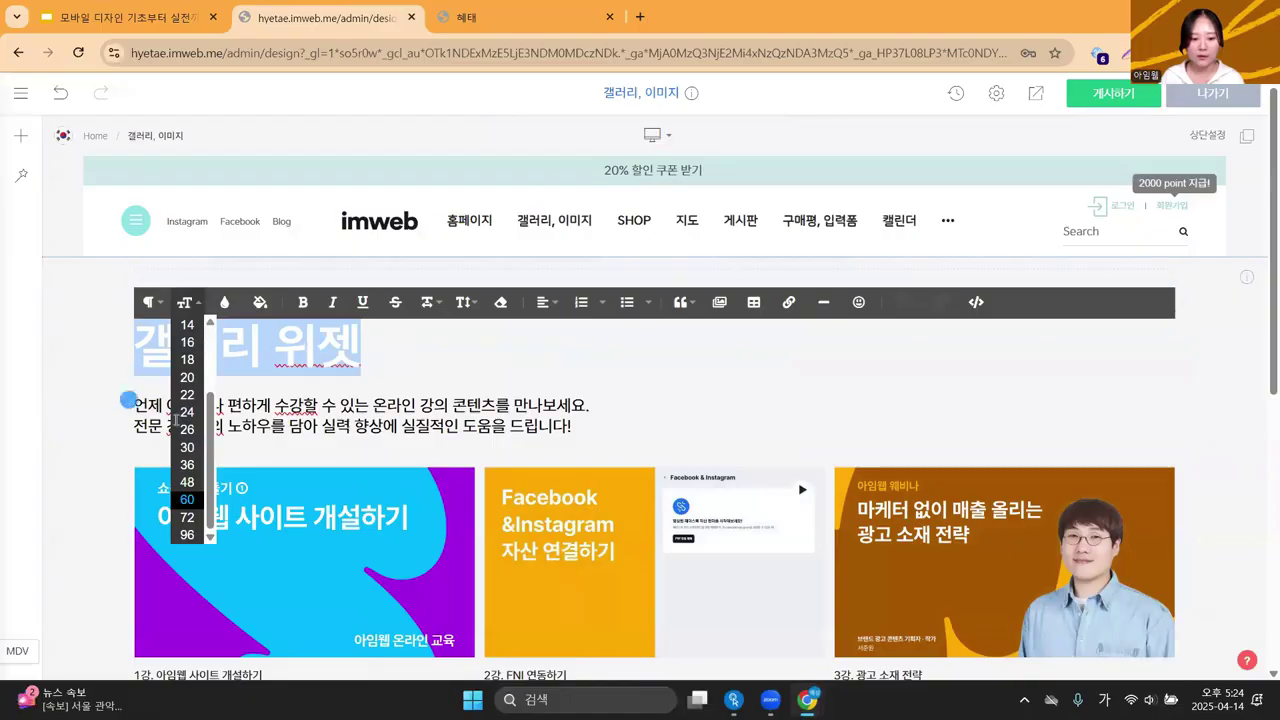
scroll(185, 418, "down", 2)
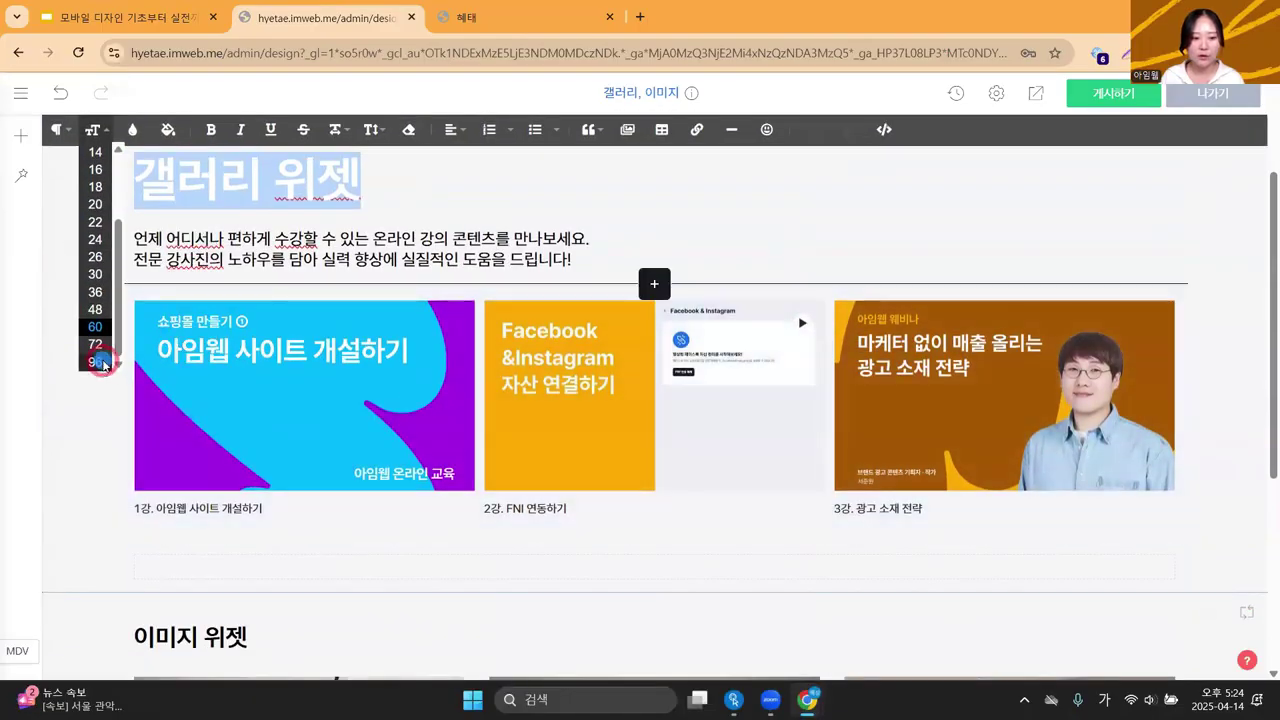
left_click(97, 362)
left_click(84, 312)
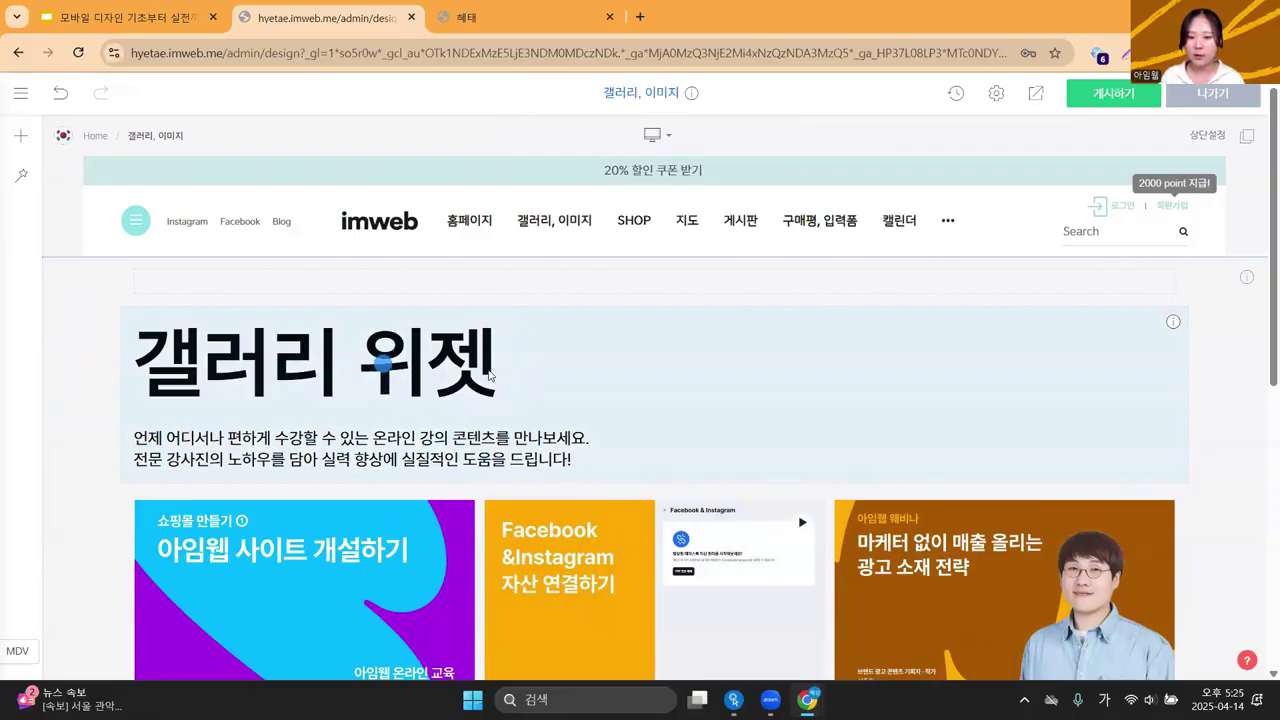
Switch the page to the 모바일 view and check the size of the 갤러리 위젯 title there.
left_click(657, 136)
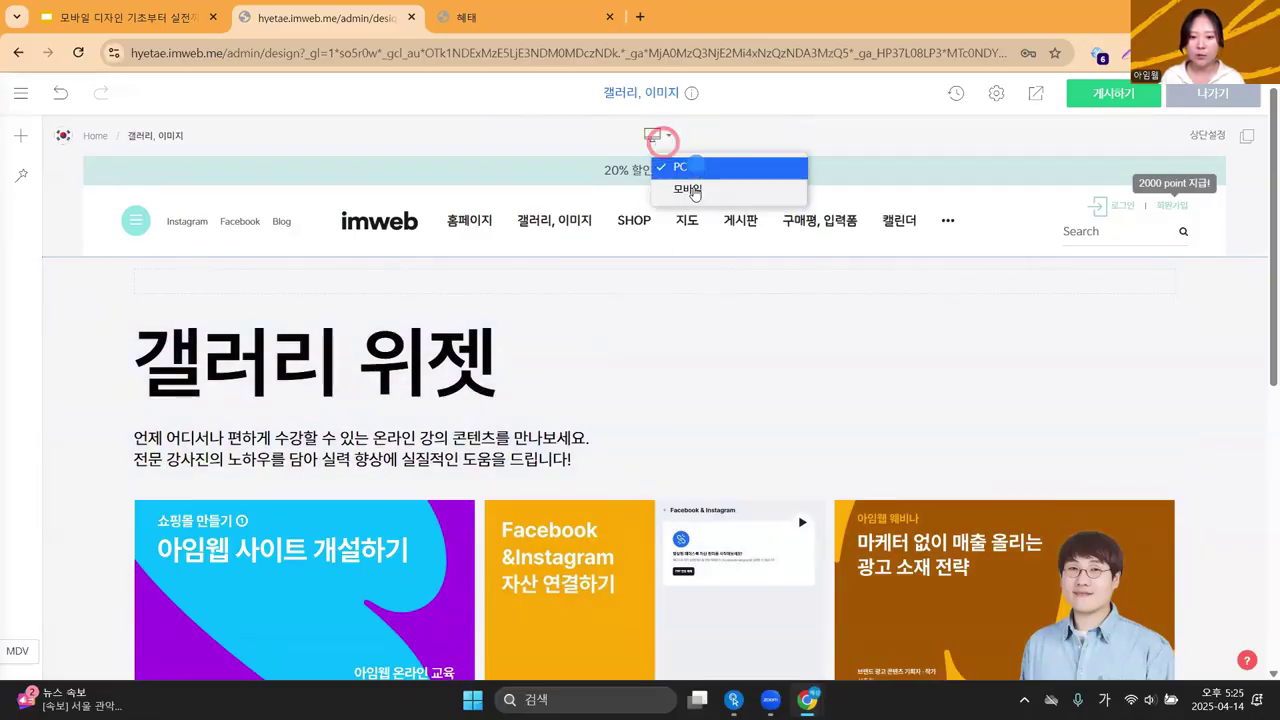
left_click(692, 190)
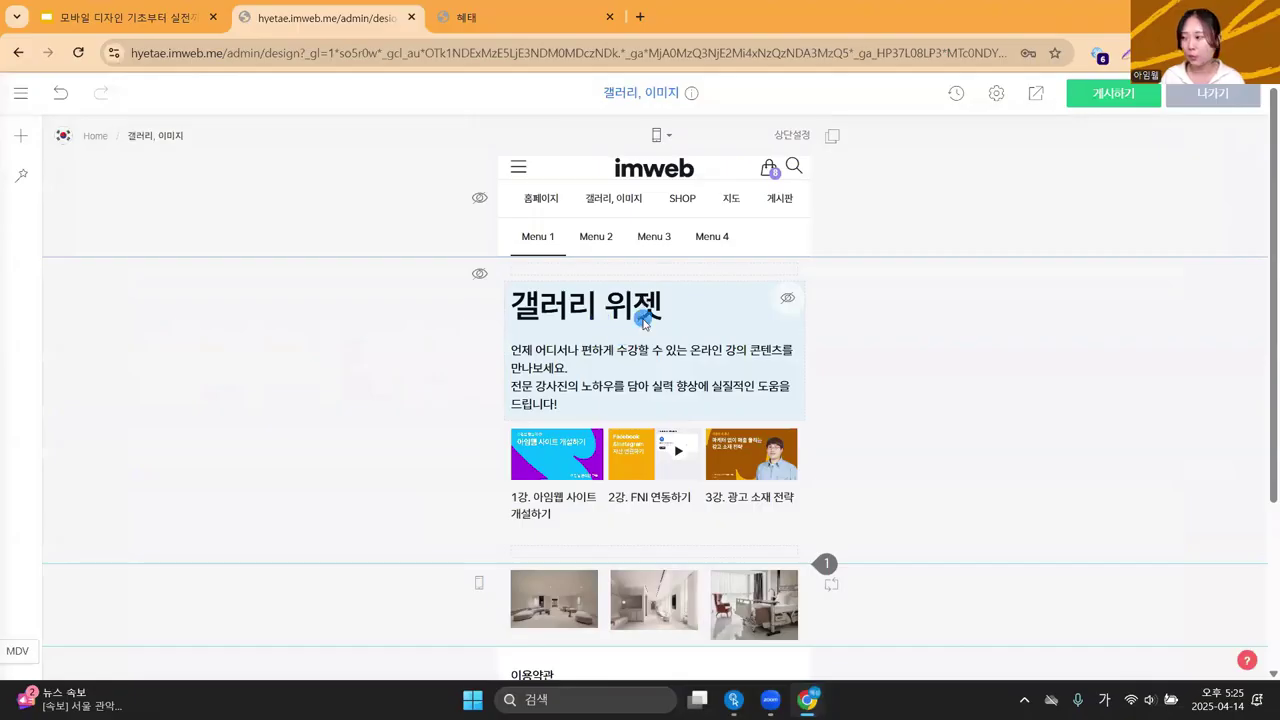
scroll(643, 318, "down", 1)
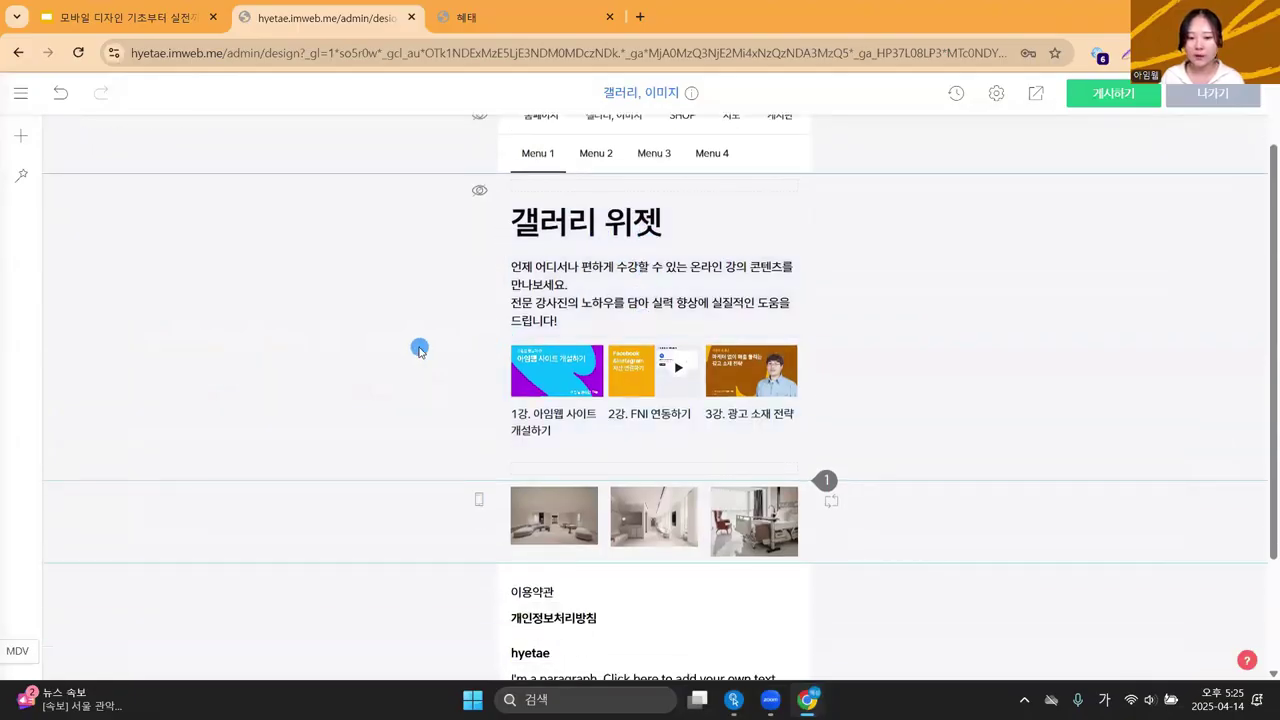
Add a mobile-only section below the gallery section and insert a 텍스트 widget in it.
left_click(374, 333)
right_click(374, 333)
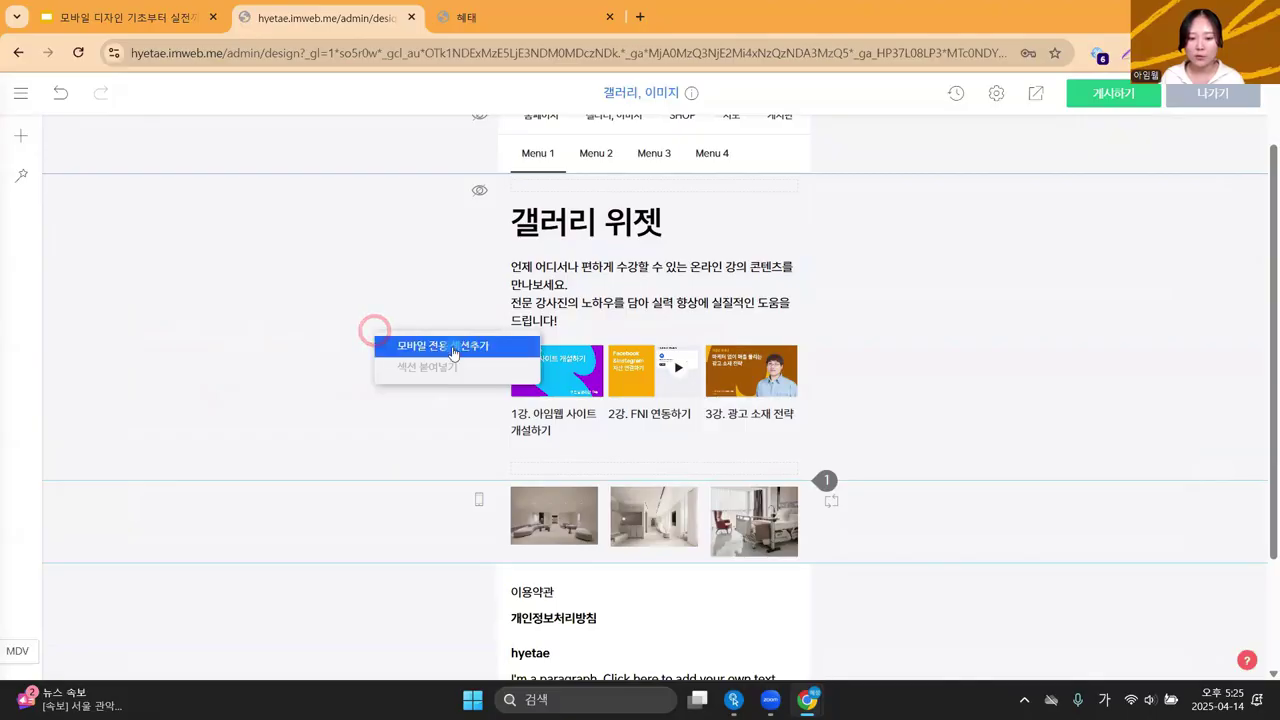
left_click(453, 346)
scroll(574, 363, "down", 4)
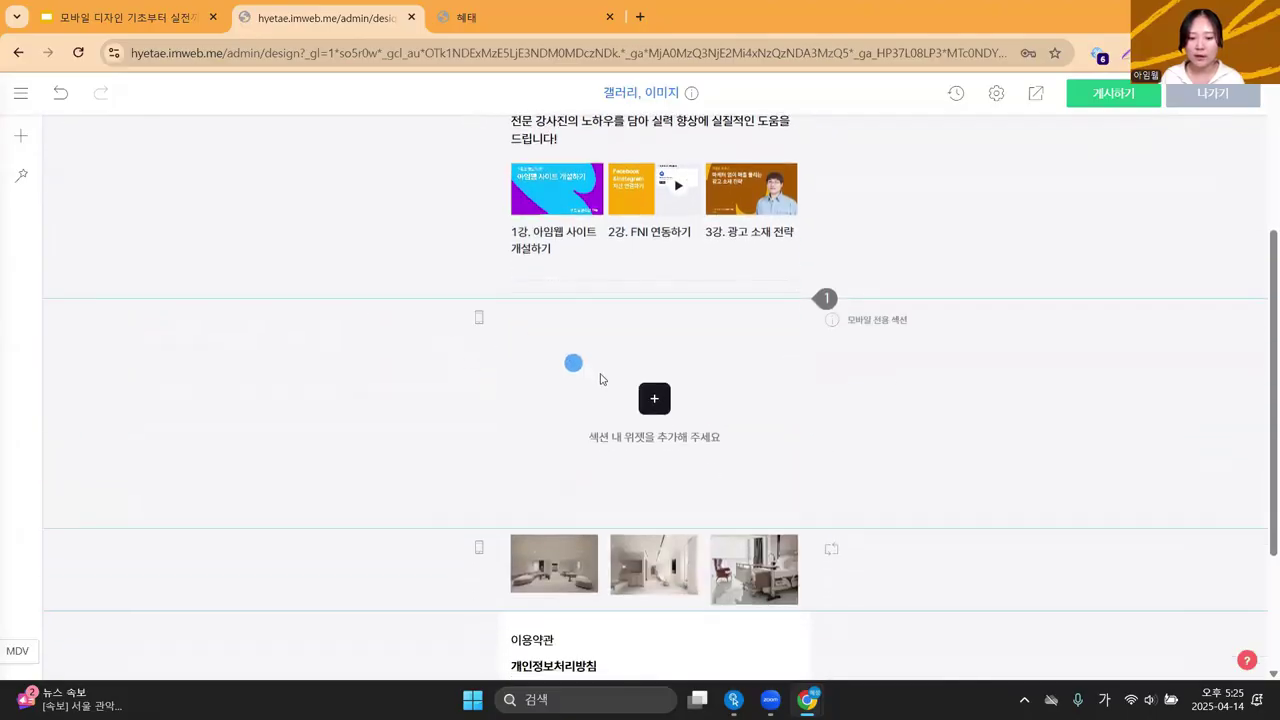
left_click(650, 228)
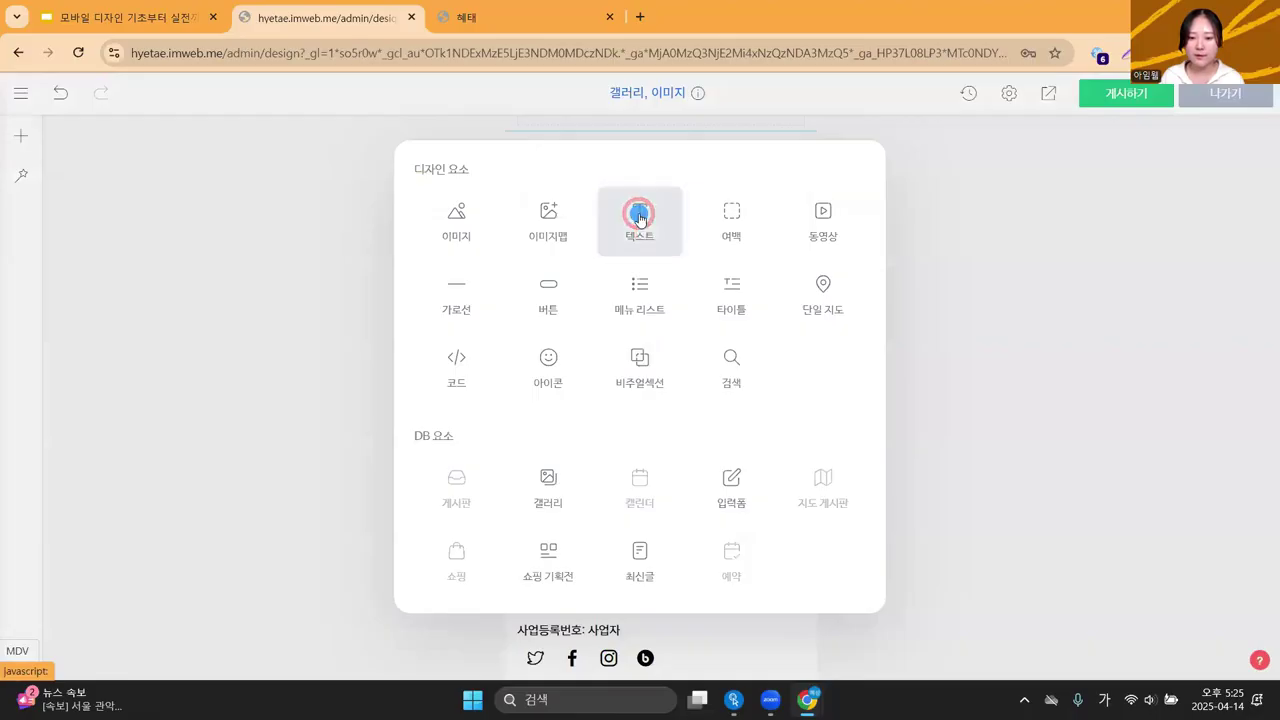
left_click(640, 218)
Replace the placeholder text of the new text widget with 갤러리 위젯.
scroll(660, 398, "up", 1)
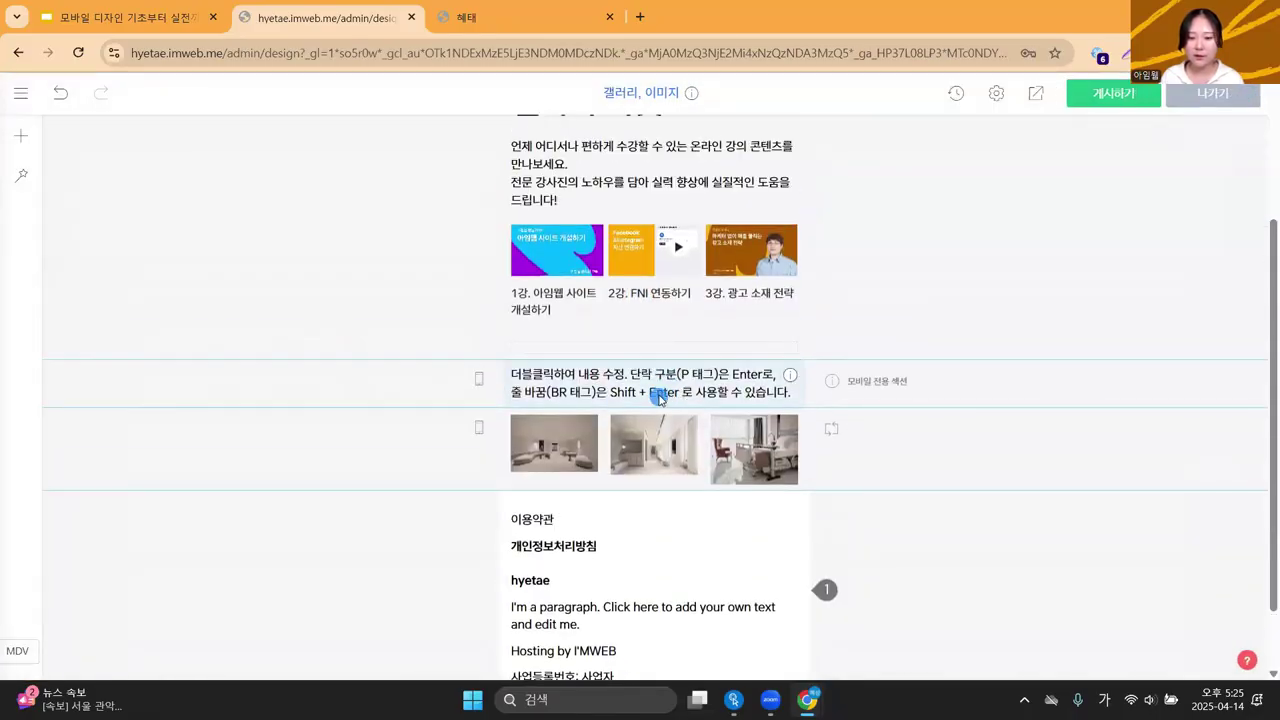
double_click(660, 398)
key("ctrl+a")
scroll(672, 390, "up", 2)
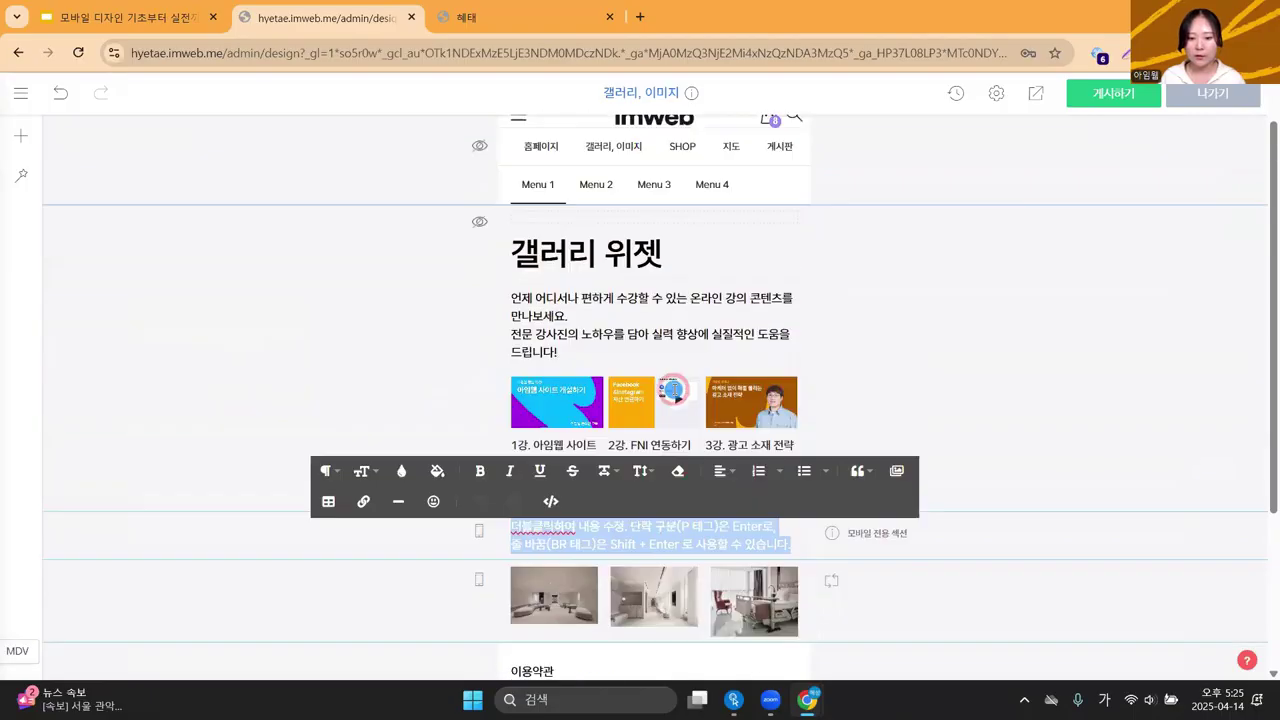
scroll(673, 390, "up", 1)
type("갤러리")
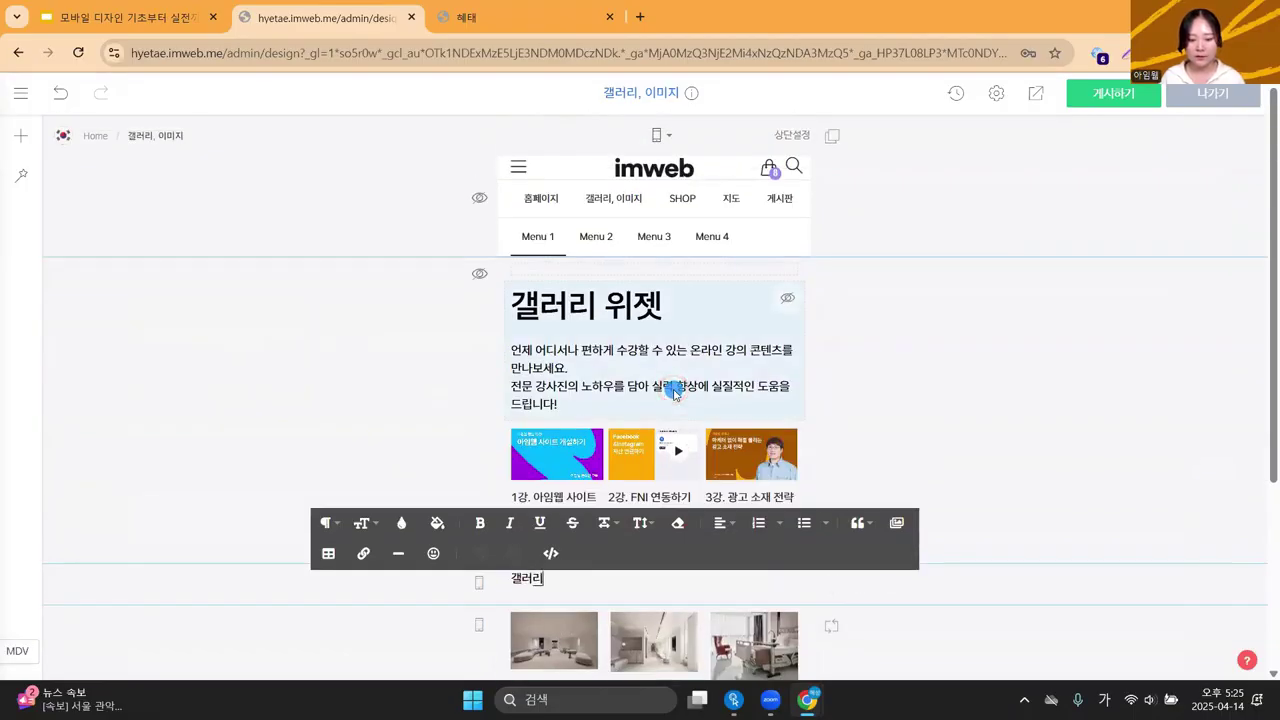
type(" 위젯")
Increase the font size of the whole 갤러리 위젯 text in the new mobile-only section.
key("ctrl+a")
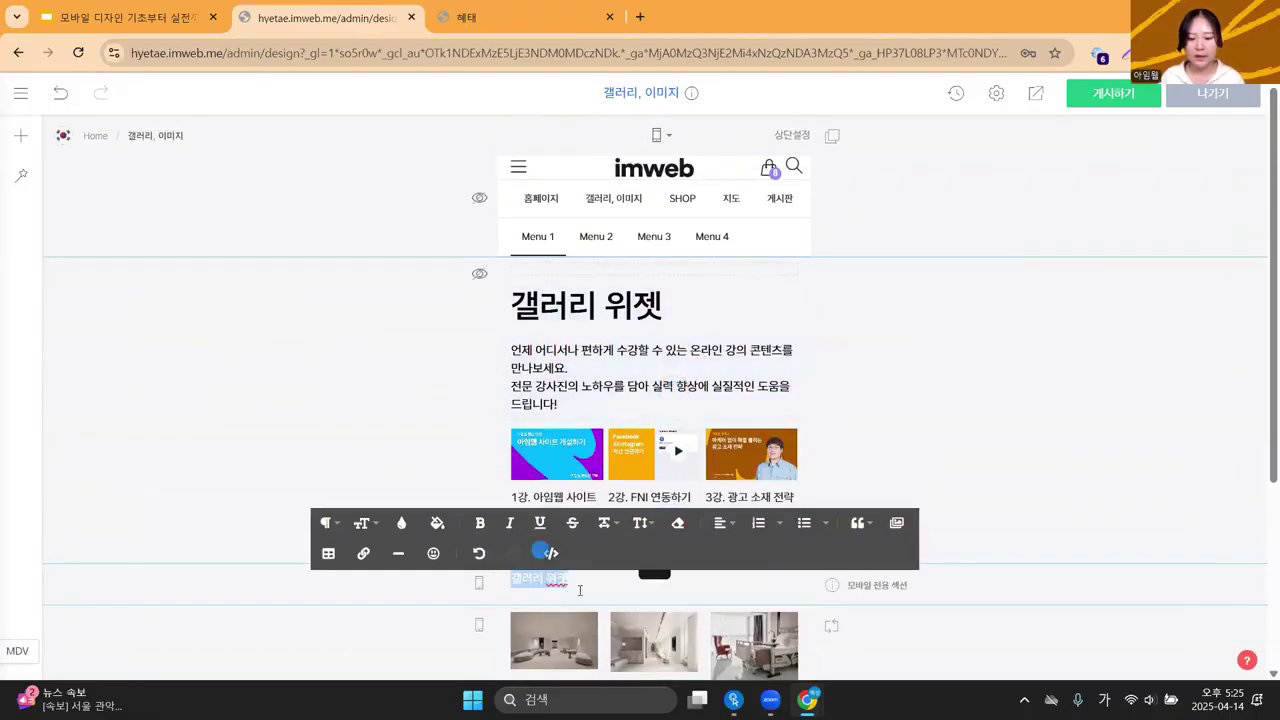
left_click(372, 523)
scroll(370, 560, "down", 6)
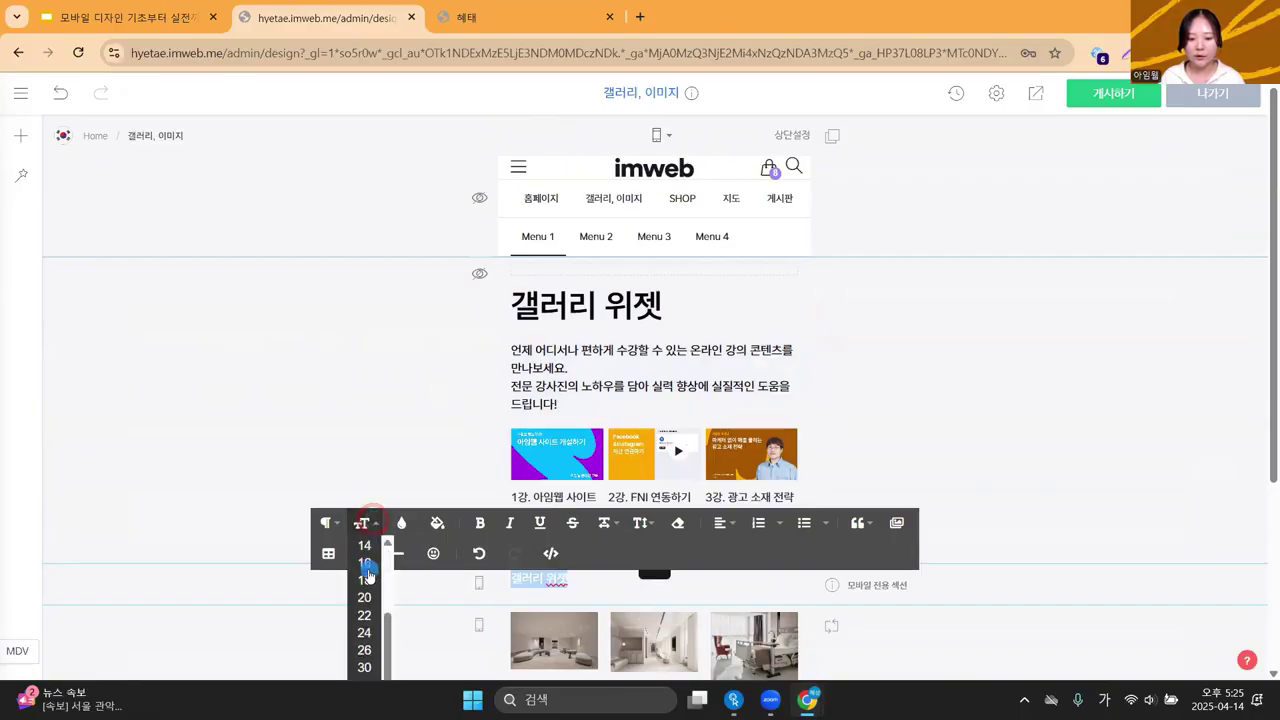
left_click(370, 554)
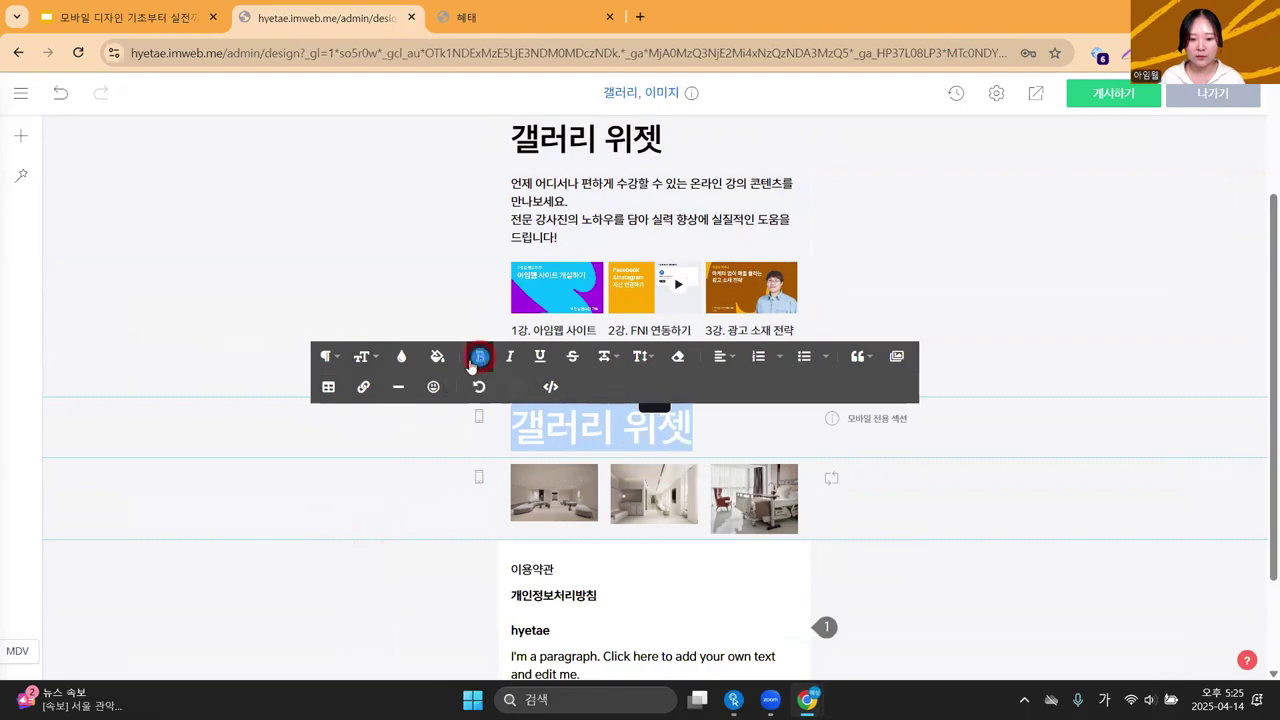
Check which font size is set for the mobile-only 갤러리 위젯 text and leave text editing.
left_click(372, 358)
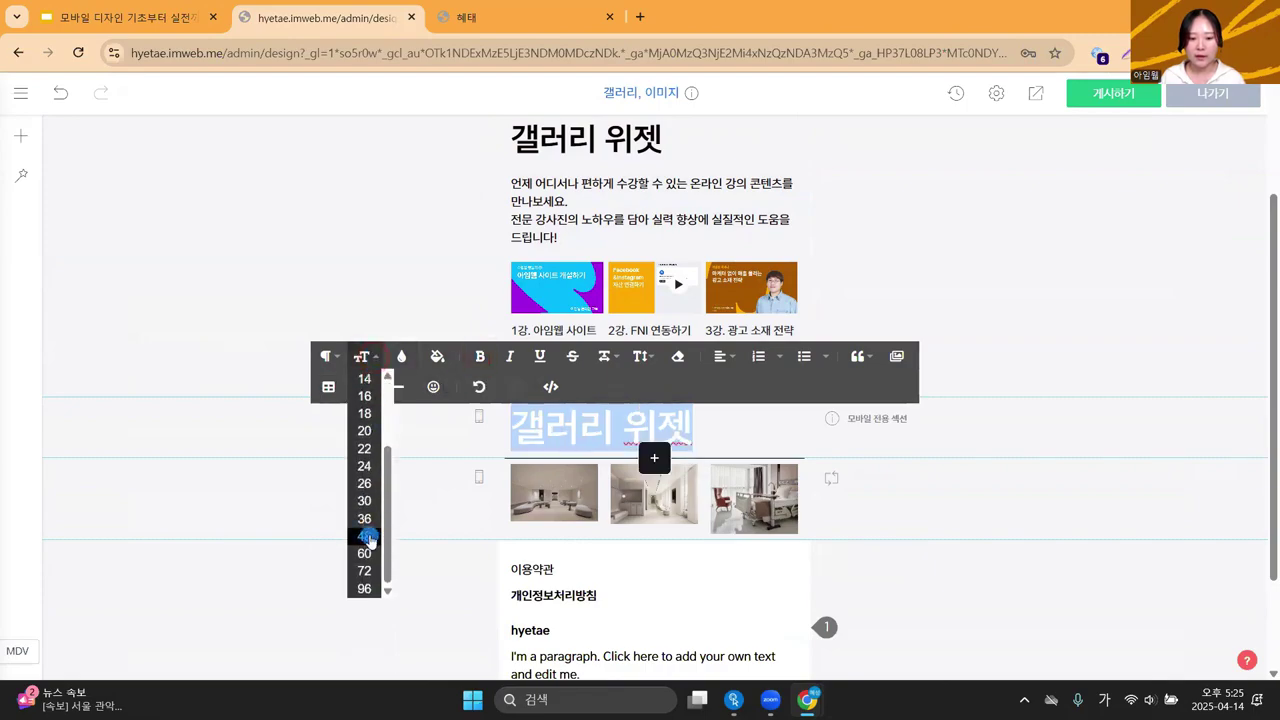
left_click(968, 270)
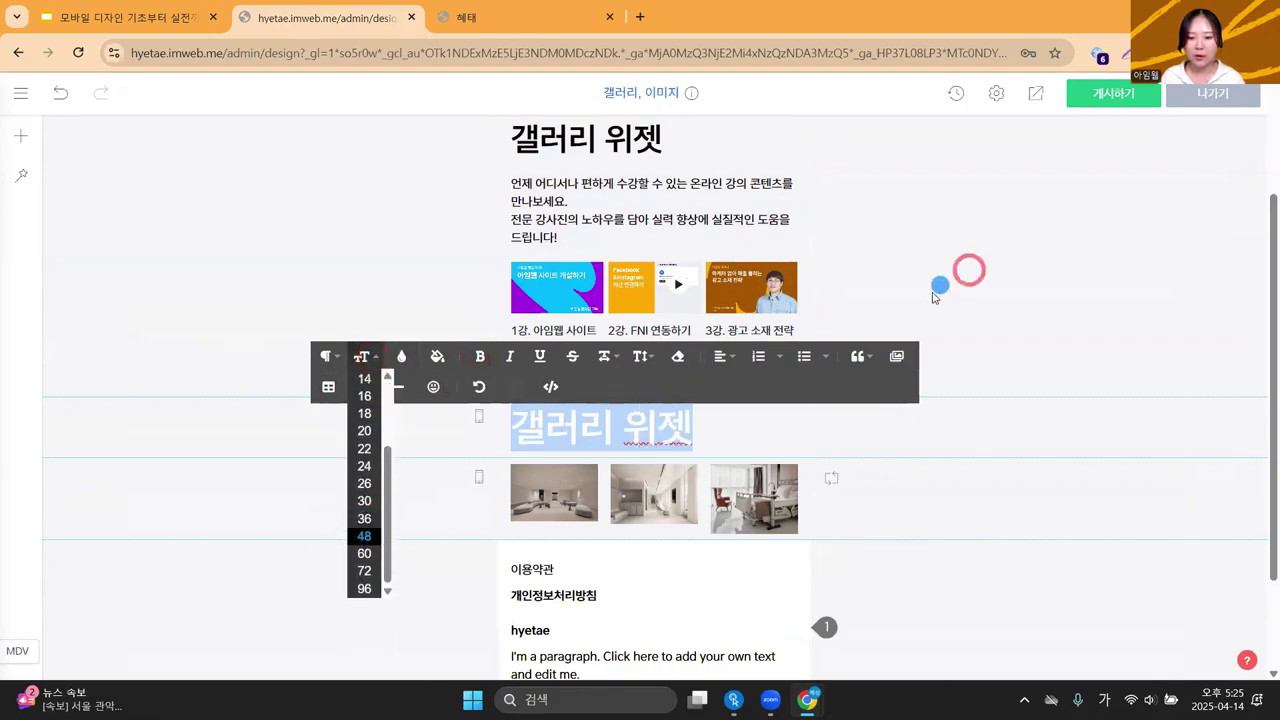
scroll(933, 300, "up", 1)
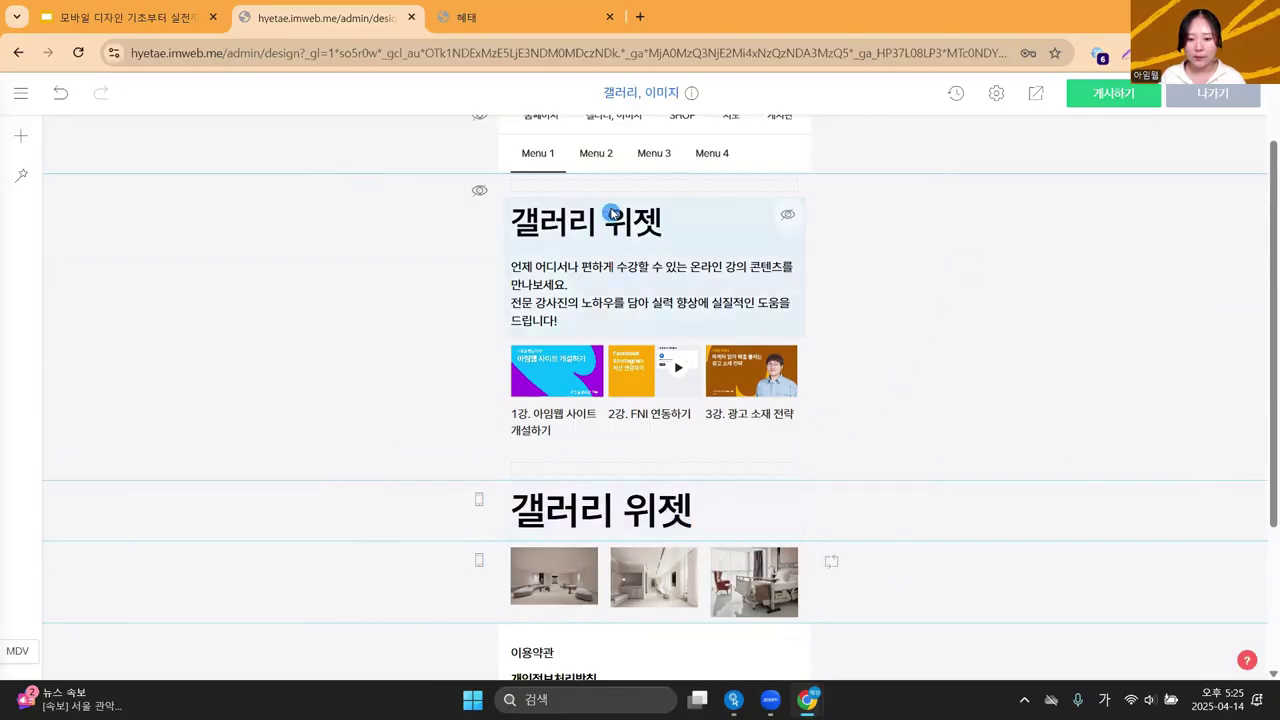
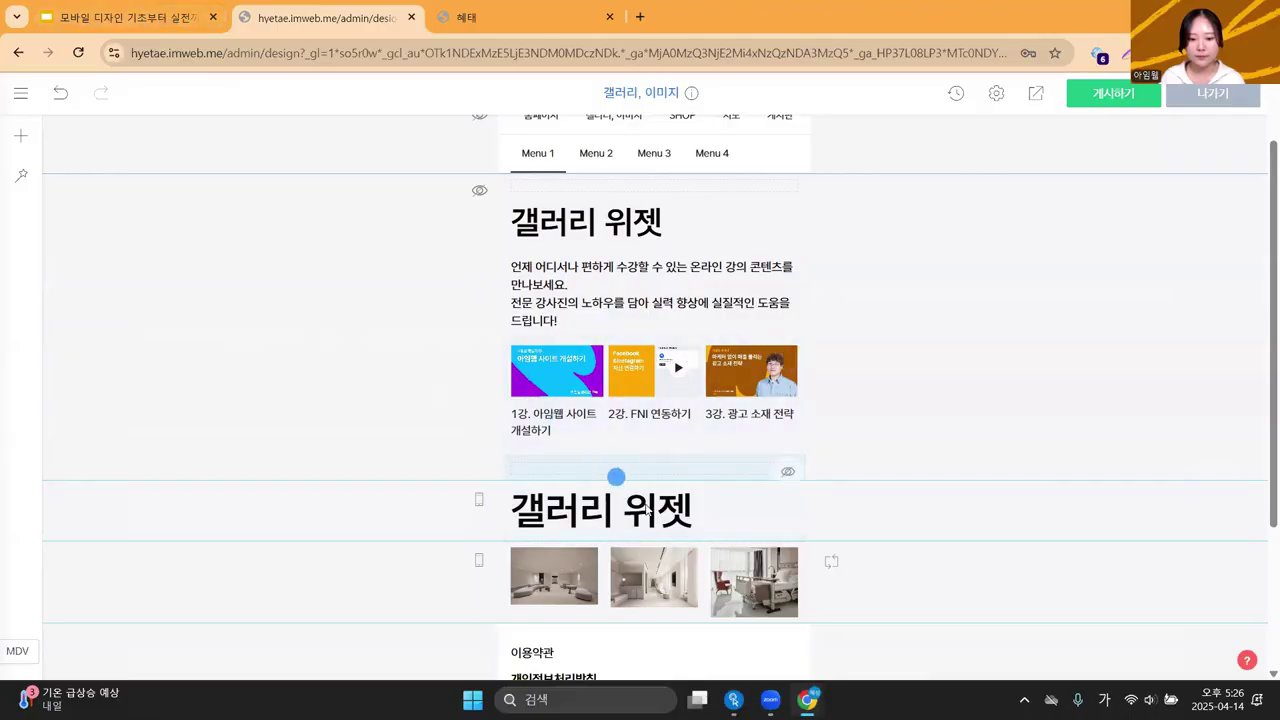
Try to move the mobile-only 갤러리 위젯 text widget up into the gallery section above it.
left_click_drag(636, 515, 497, 181)
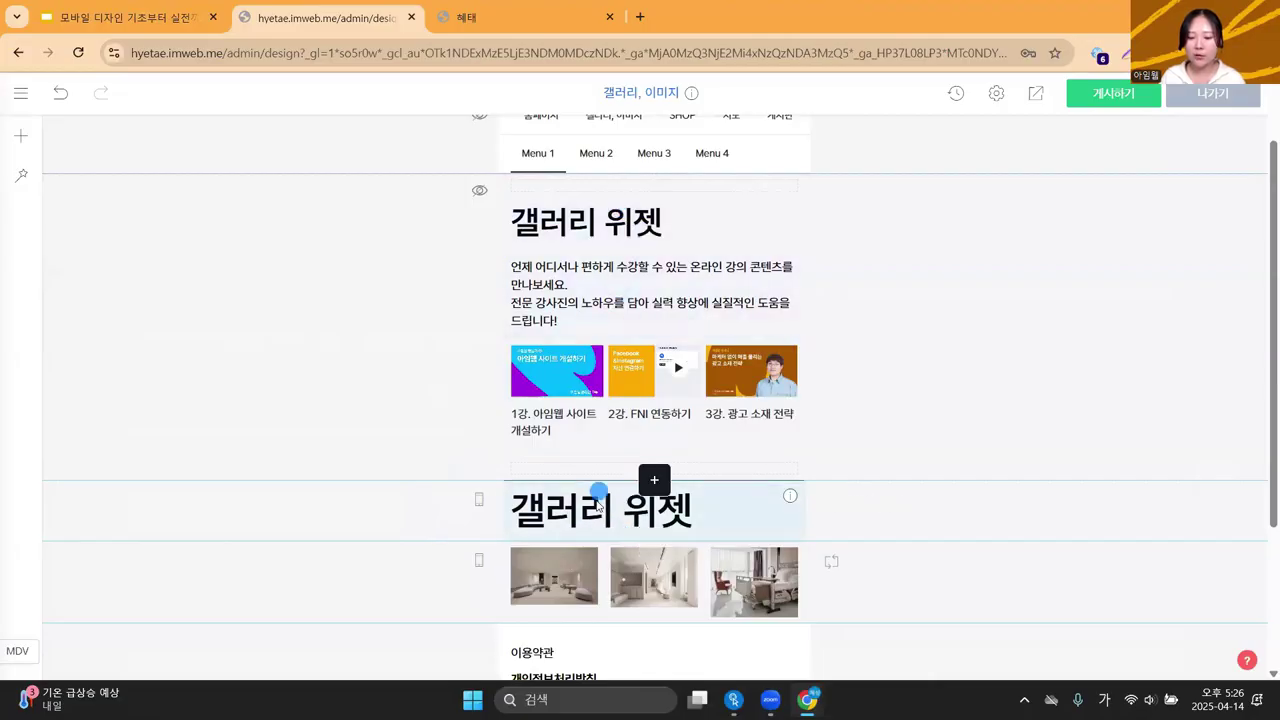
left_click_drag(597, 520, 679, 260)
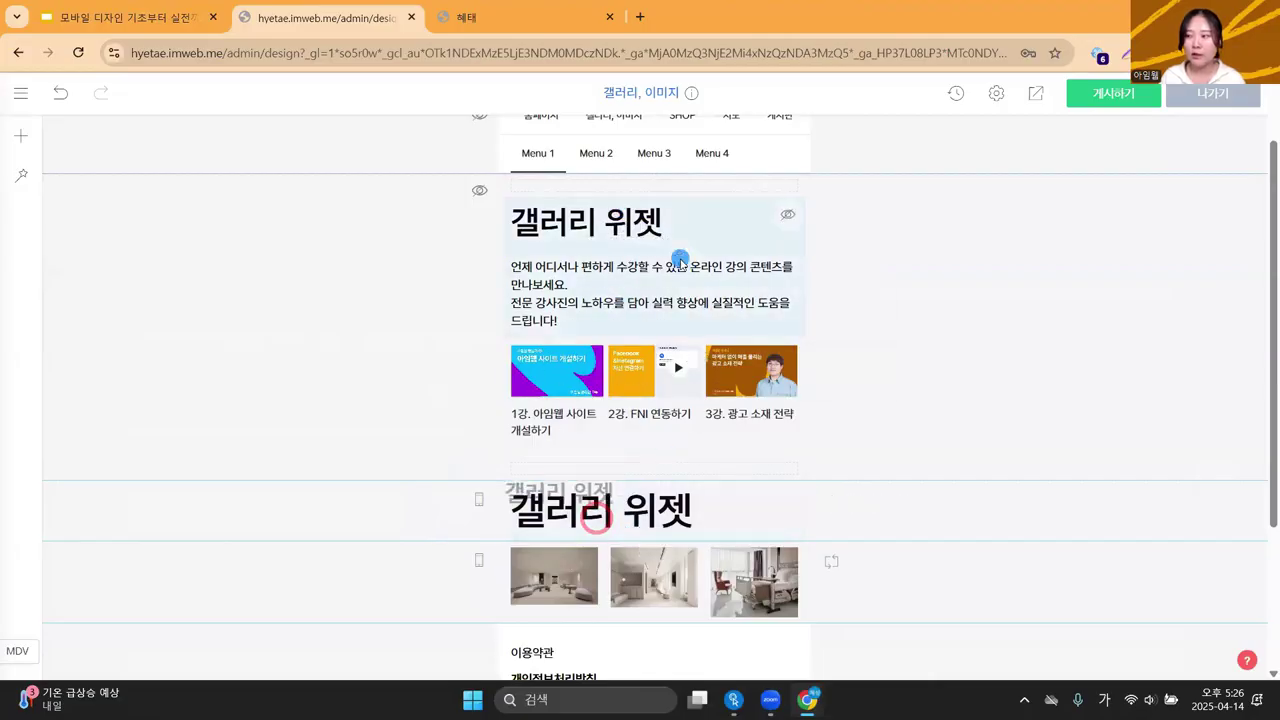
scroll(679, 260, "down", 1)
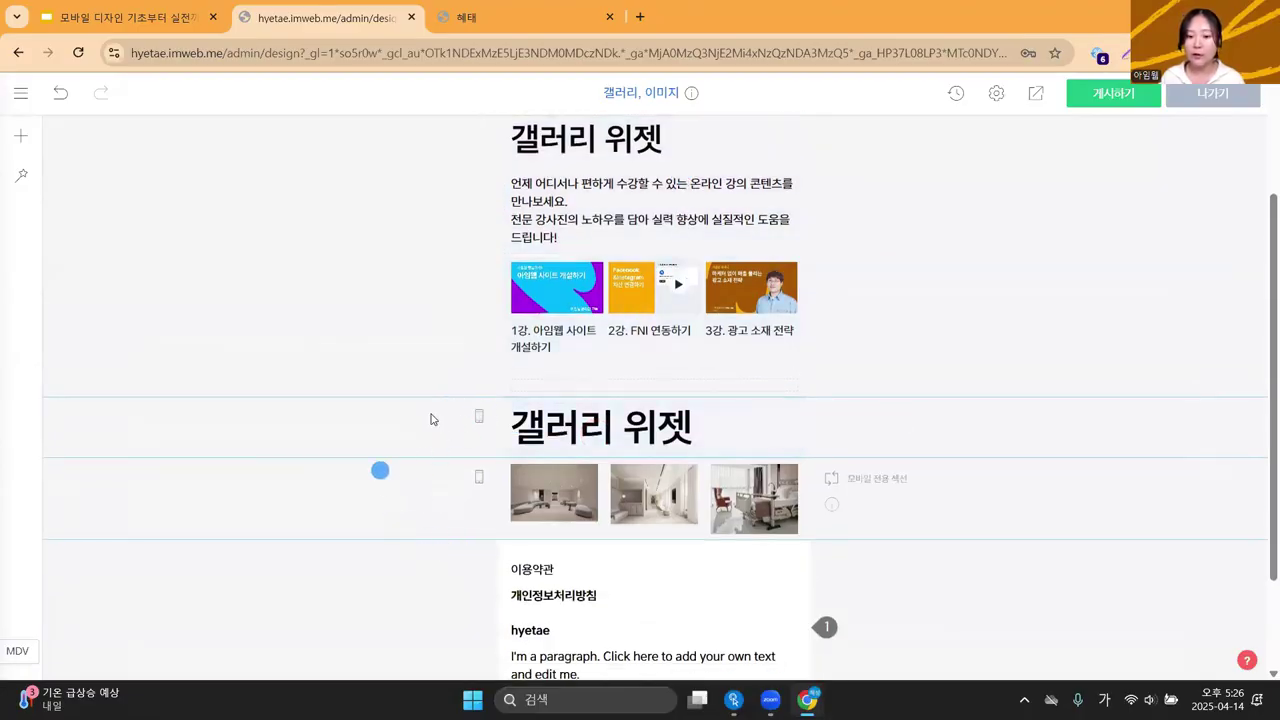
scroll(434, 538, "up", 1)
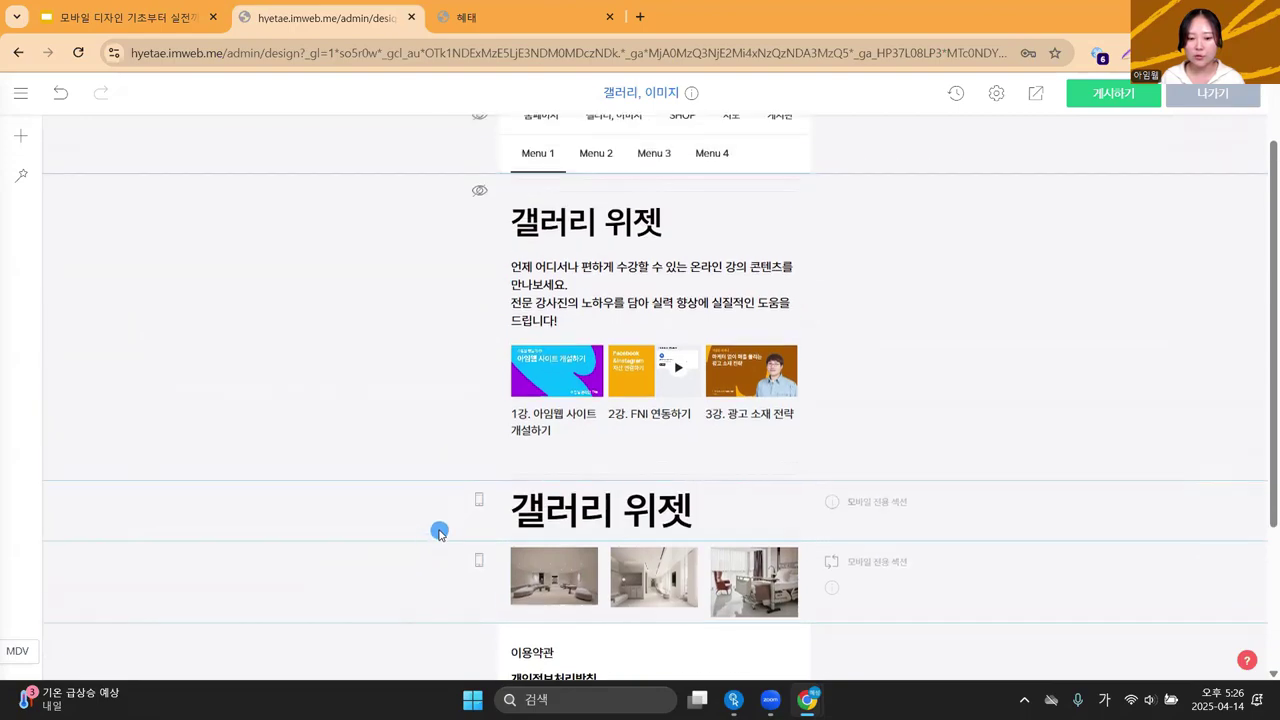
Switch to the Google Slides presentation and advance from the 모바일 텍스트 크기 slide to the 게시판 활용하기 slide.
left_click(168, 18)
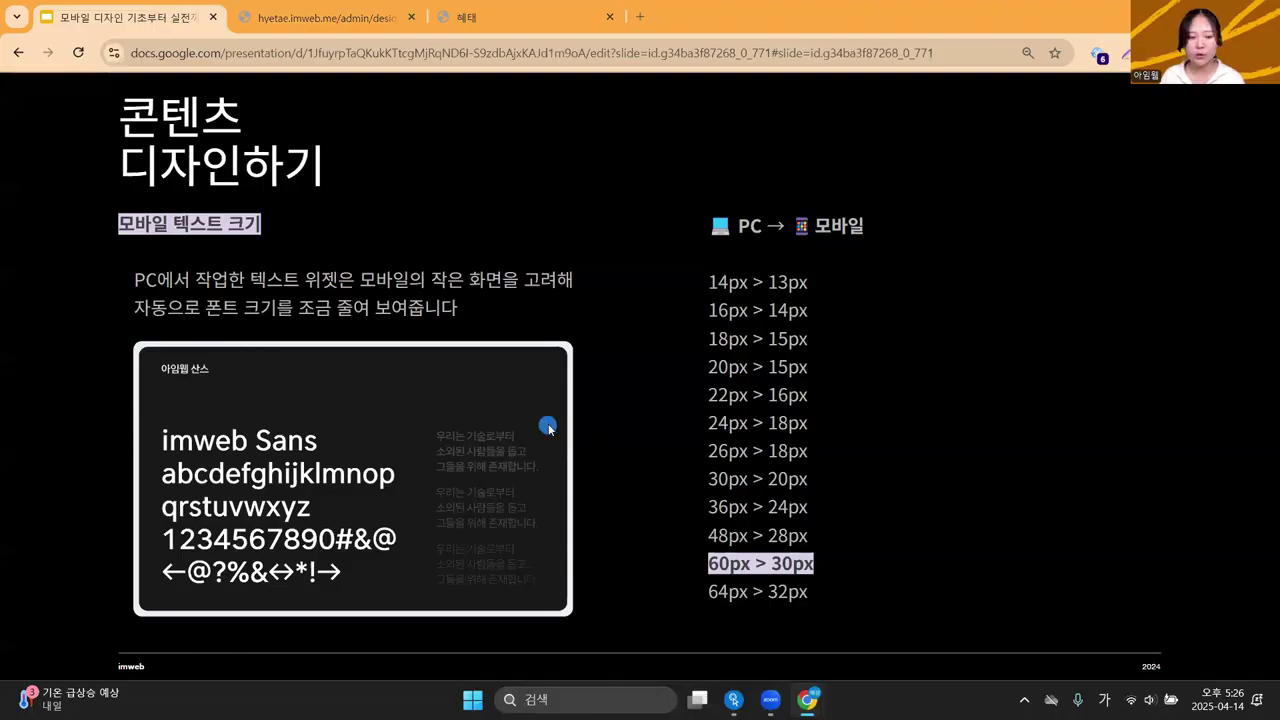
left_click(548, 428)
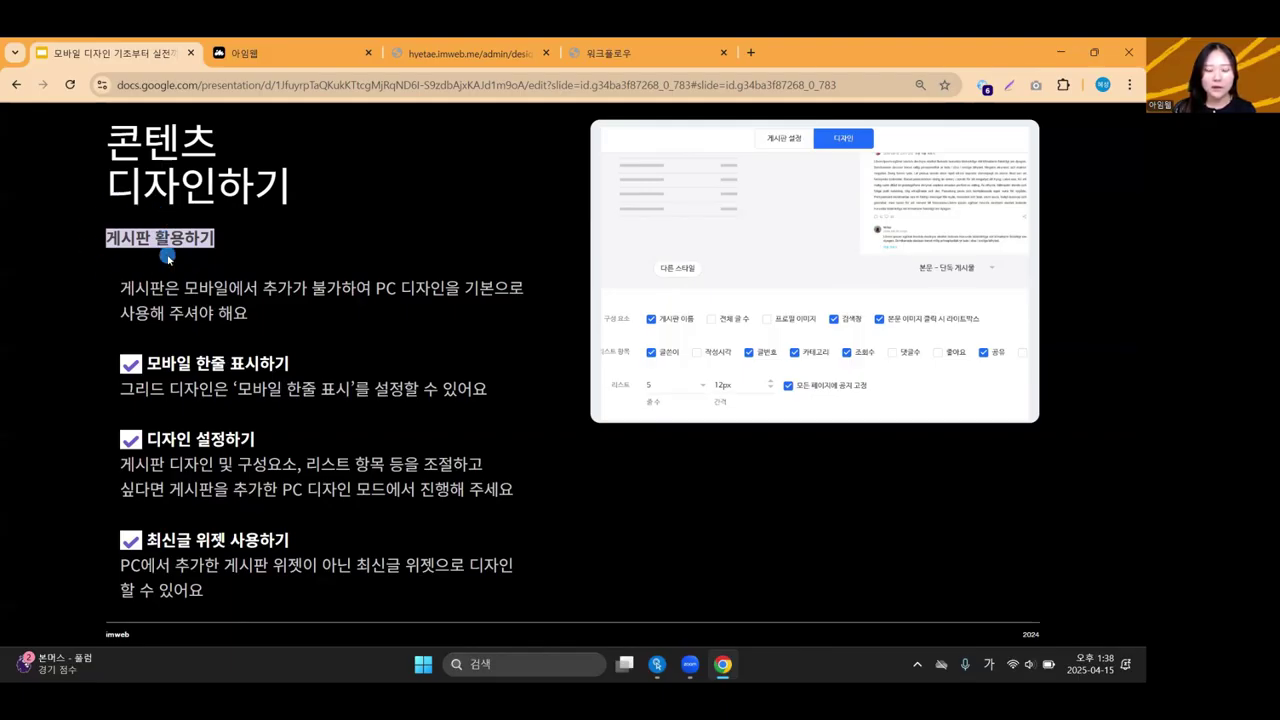
Switch back to the imweb design editor and examine how the 자유게시판1 board is laid out in the mobile view.
left_click(460, 57)
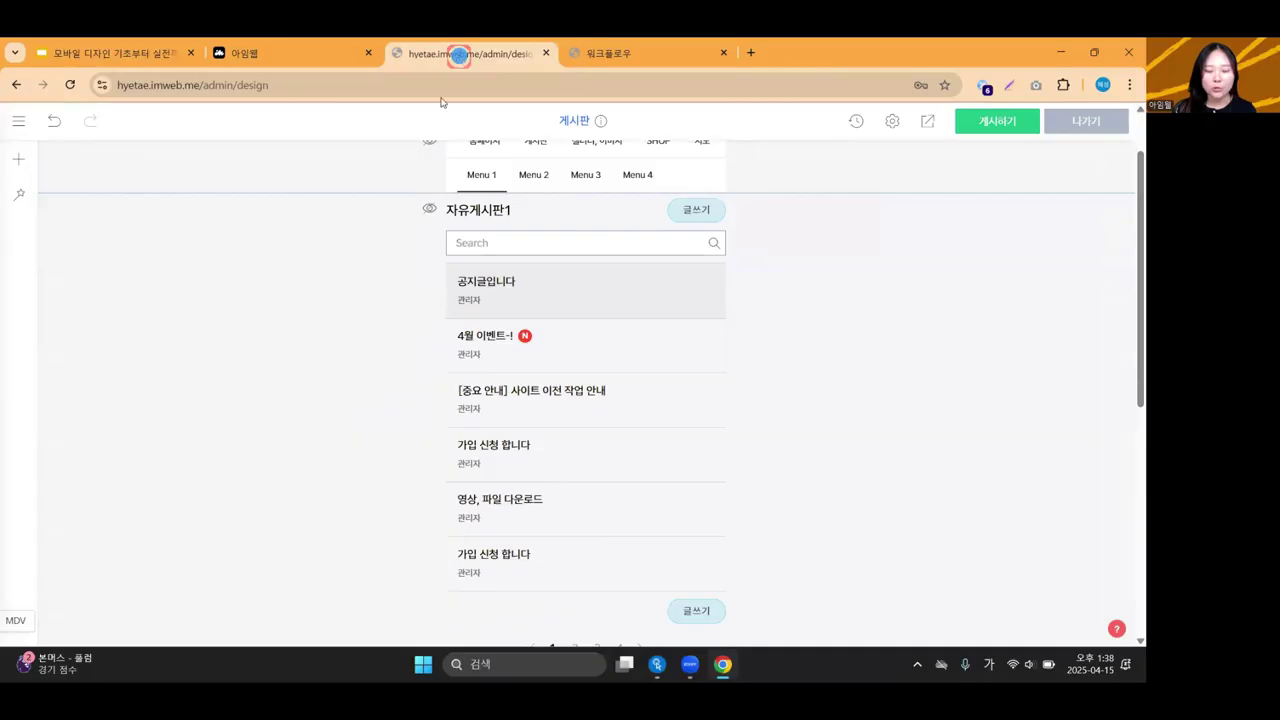
scroll(338, 336, "up", 1)
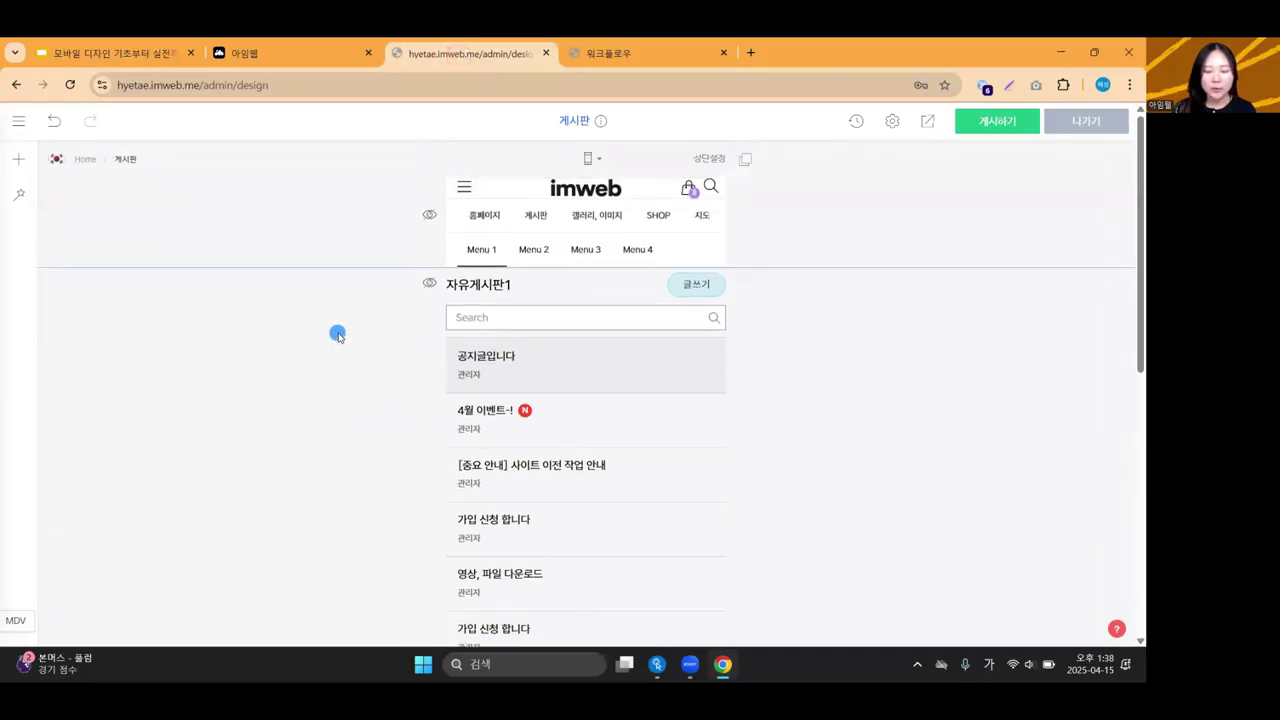
scroll(338, 334, "down", 1)
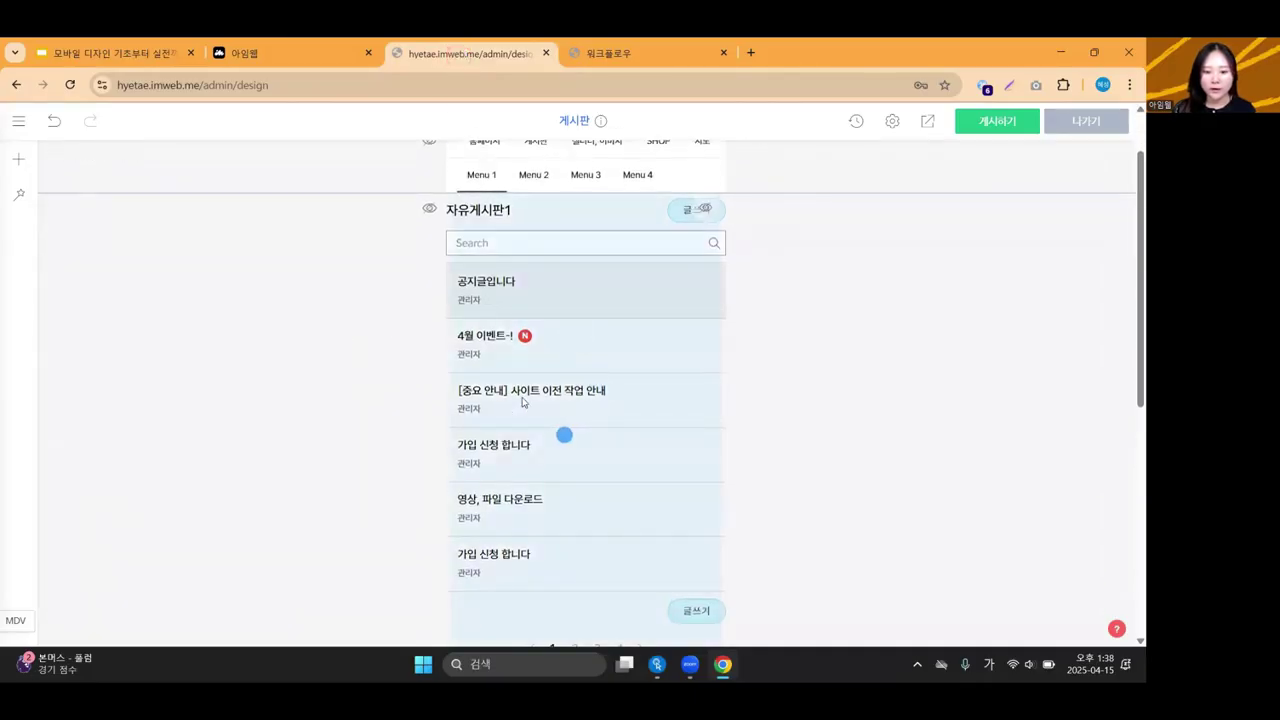
scroll(589, 430, "down", 1)
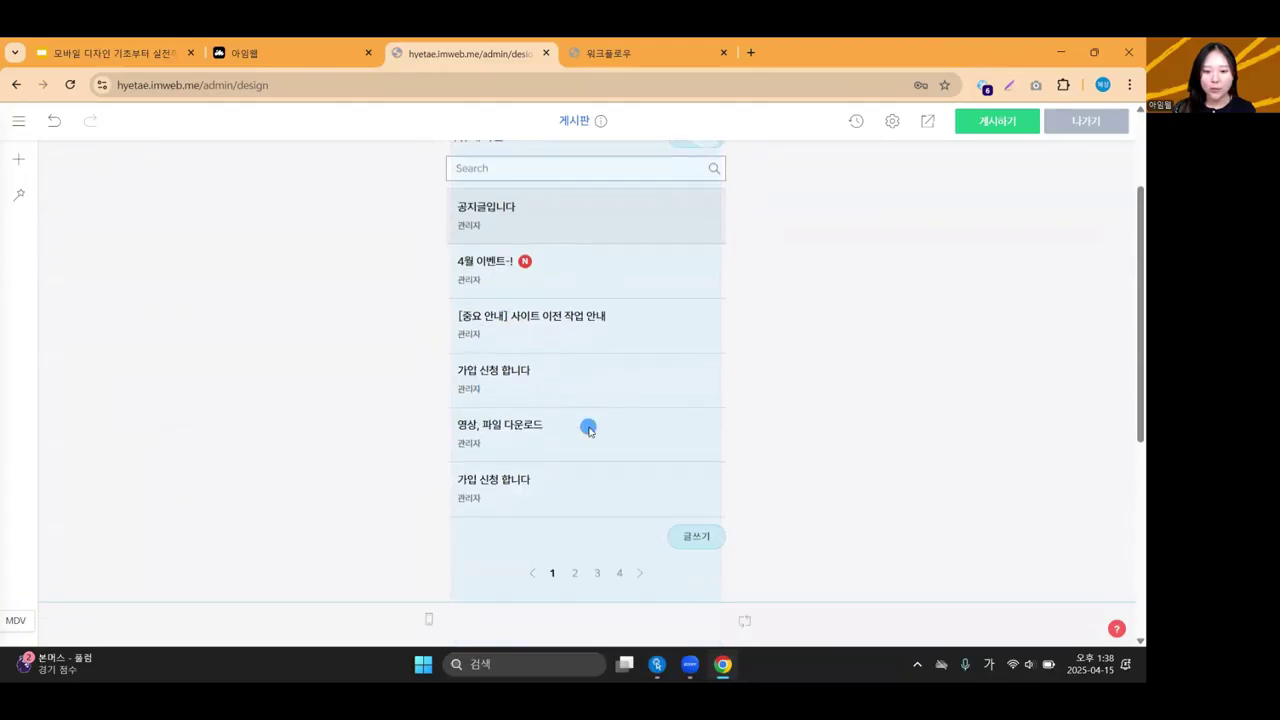
scroll(589, 430, "up", 2)
scroll(586, 423, "down", 1)
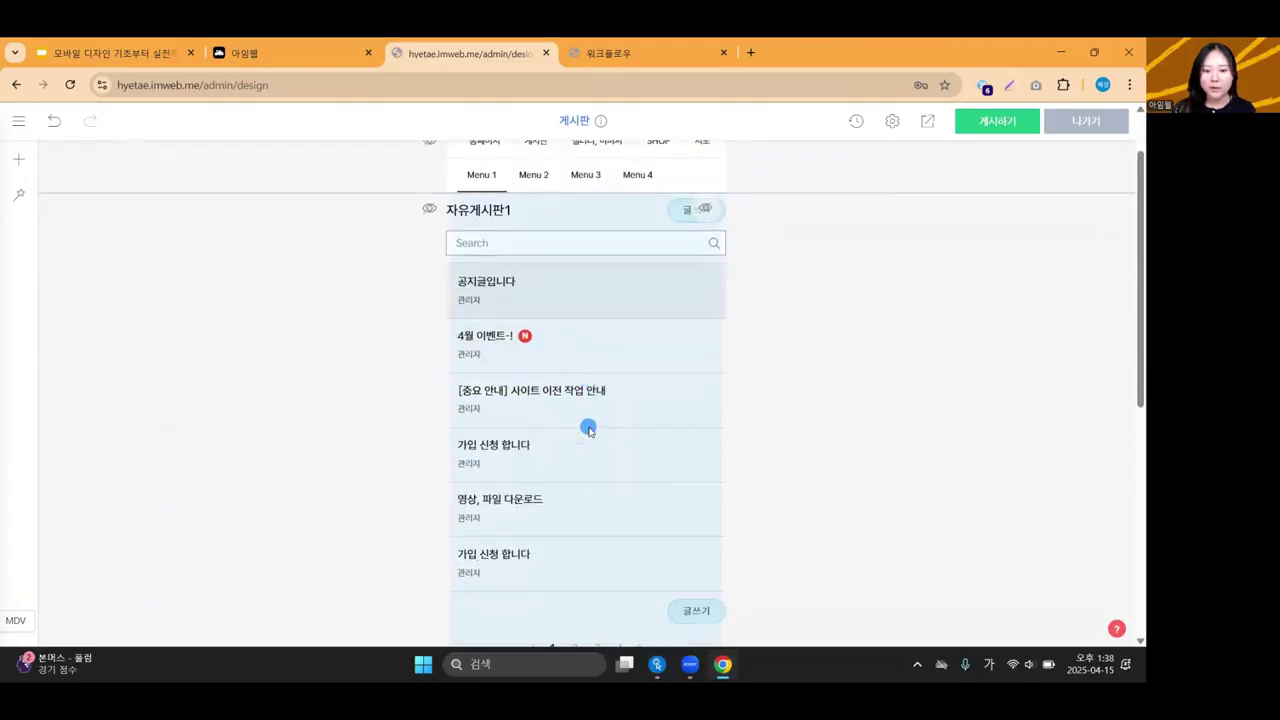
scroll(586, 423, "up", 1)
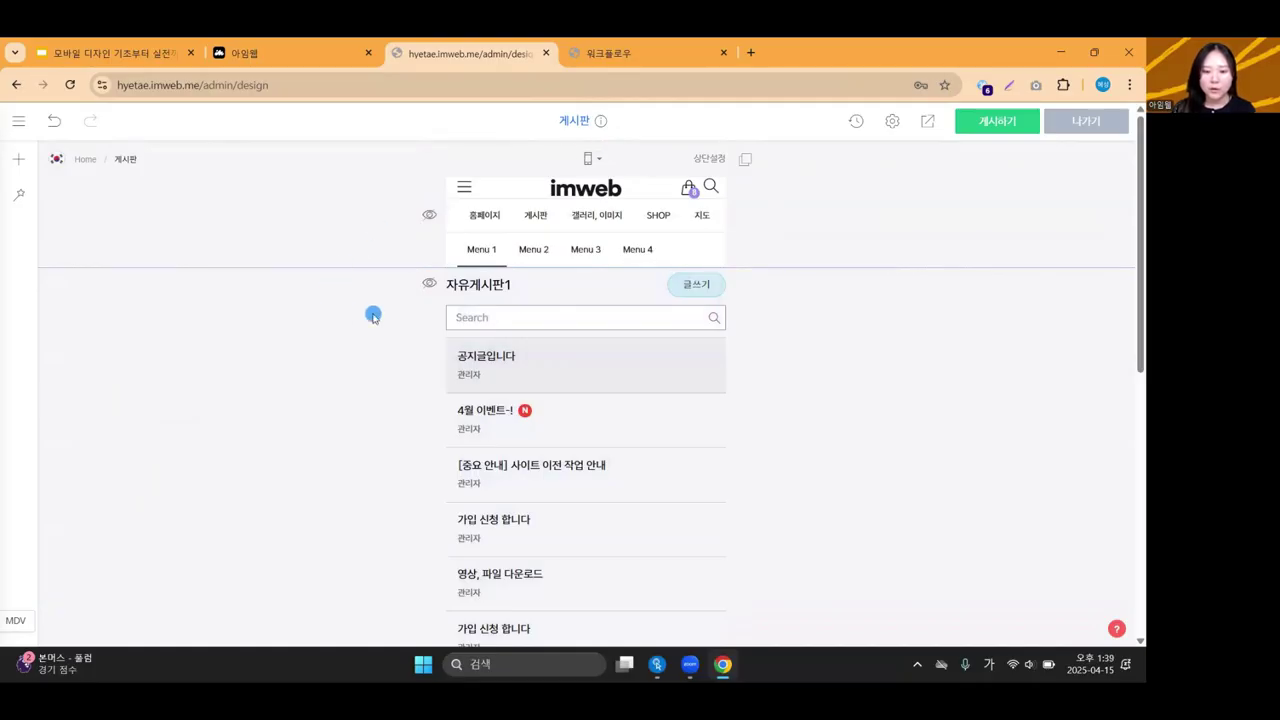
scroll(373, 316, "down", 1)
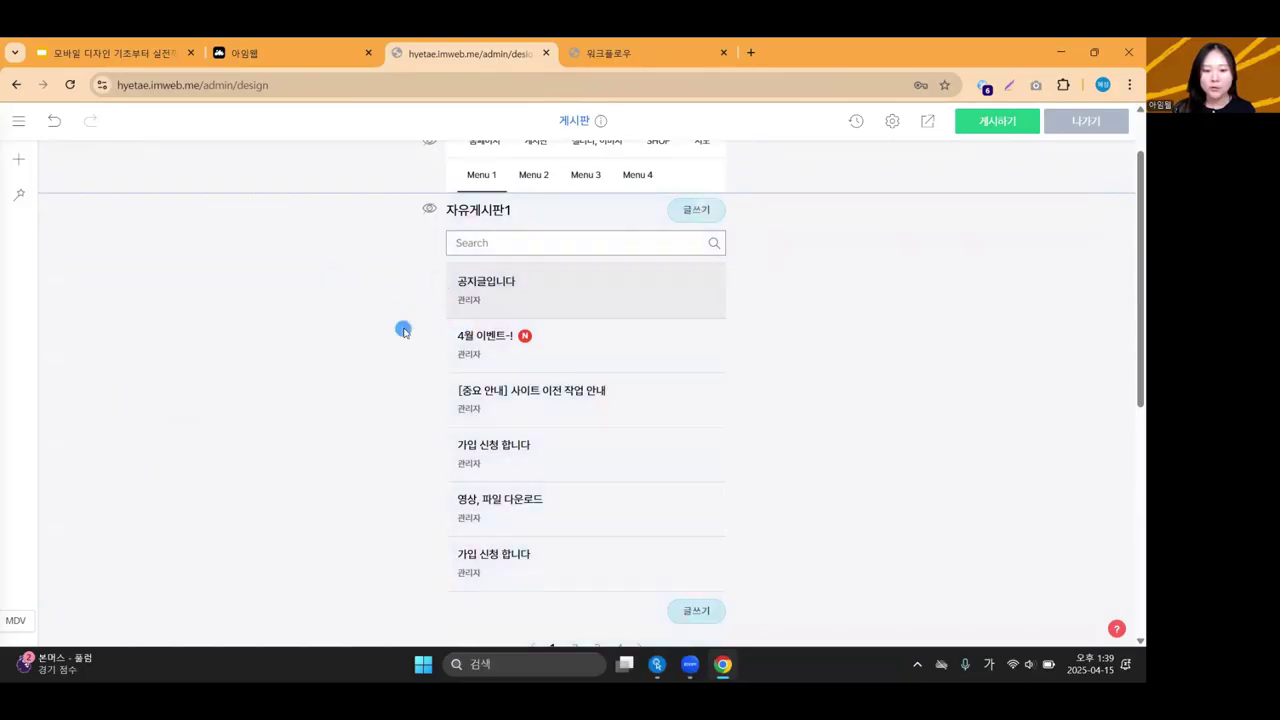
scroll(403, 331, "down", 1)
scroll(403, 331, "up", 1)
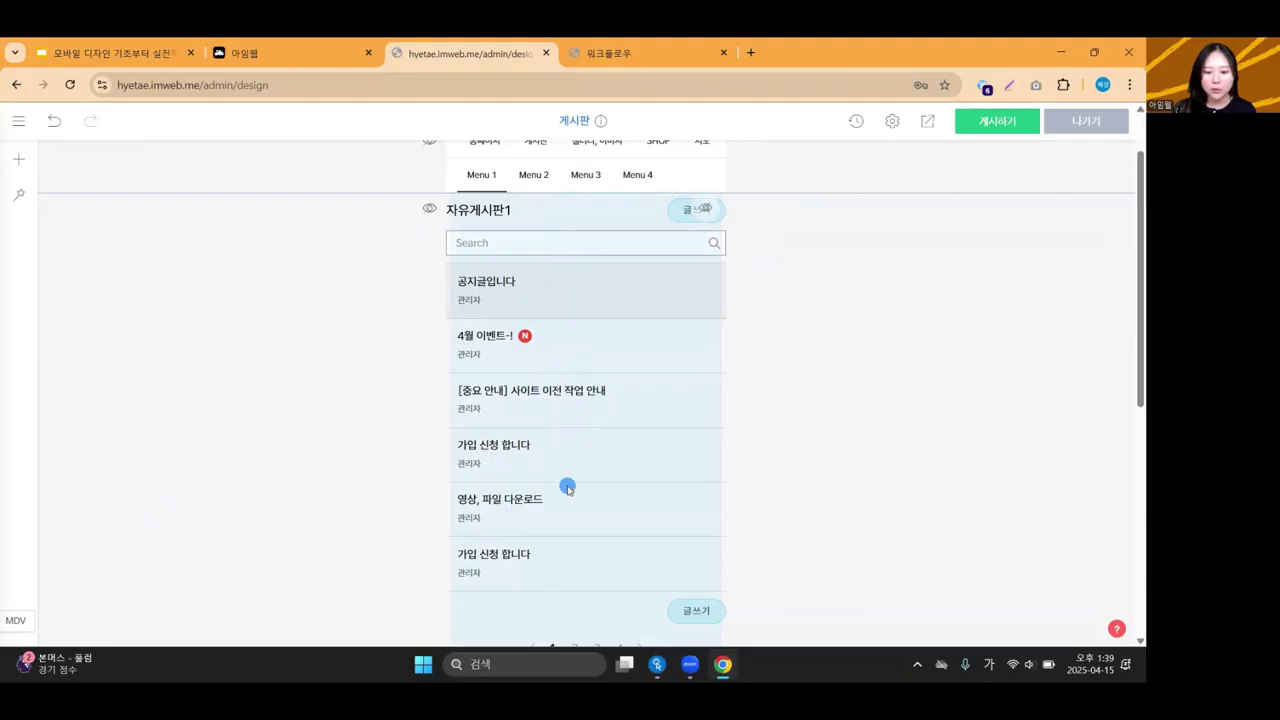
scroll(545, 555, "down", 1)
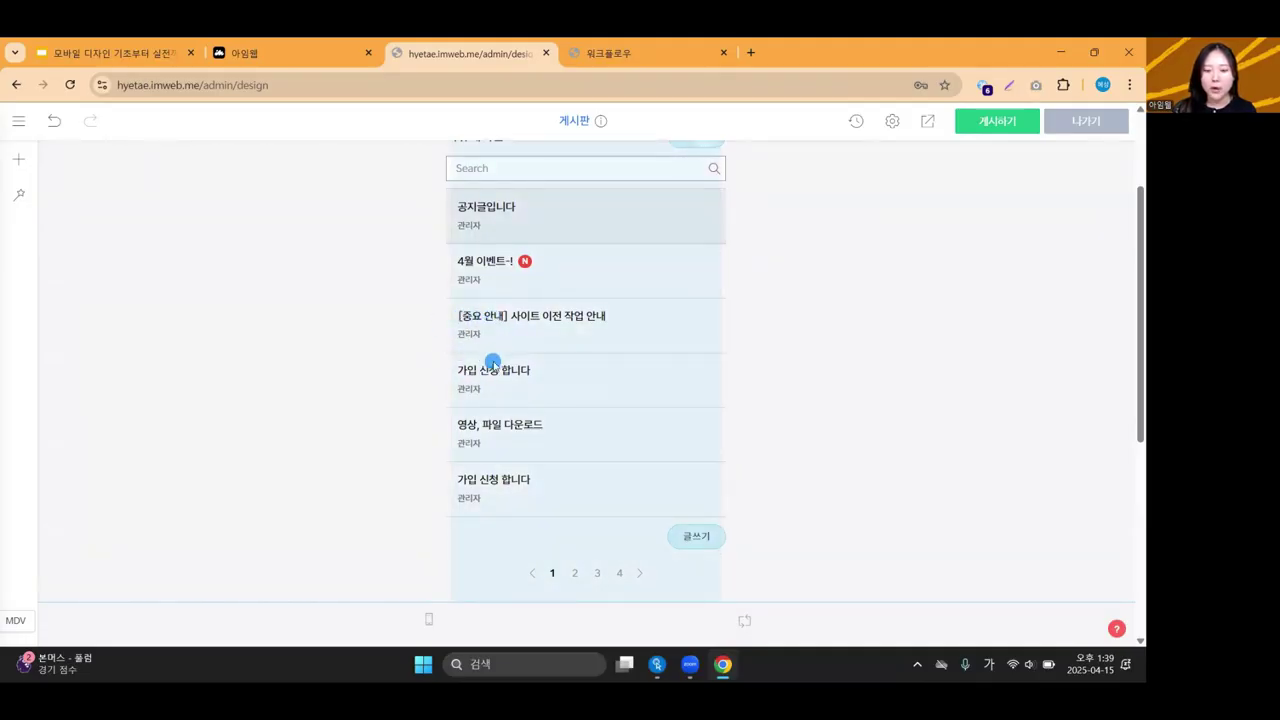
scroll(367, 364, "up", 1)
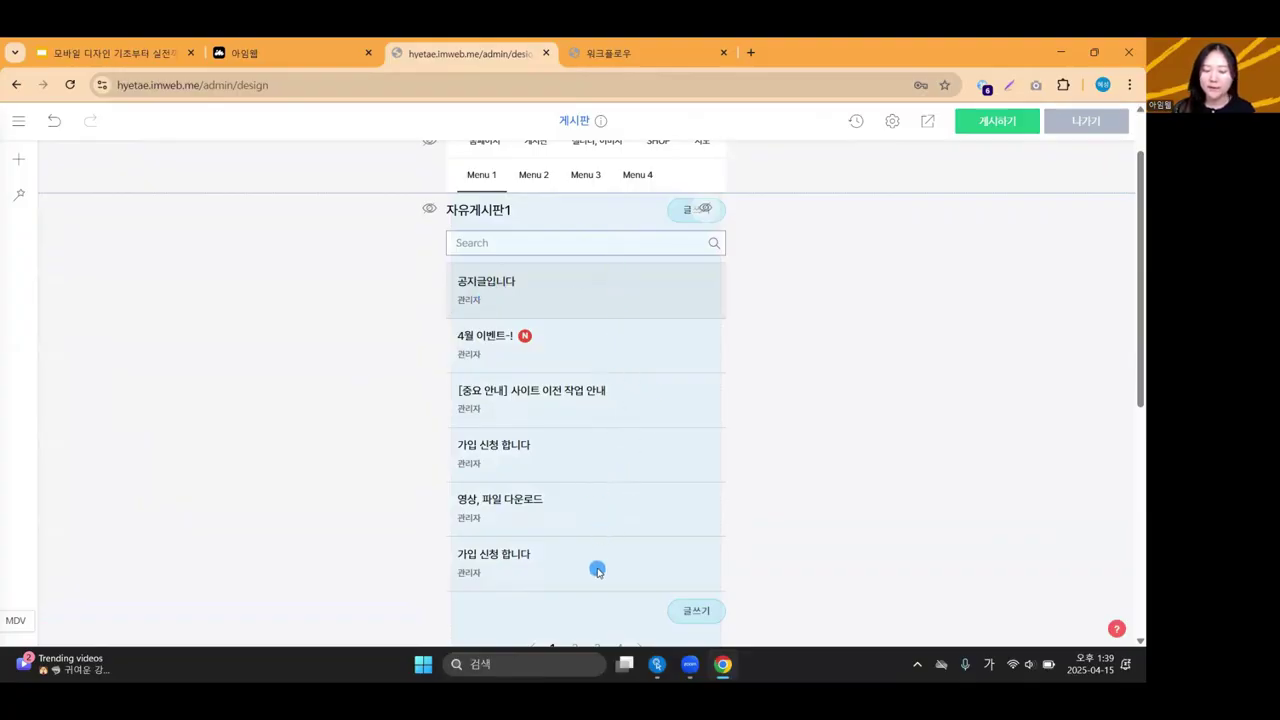
Check which options the 자유게시판1 board offers in the mobile view and dismiss them.
right_click(598, 337)
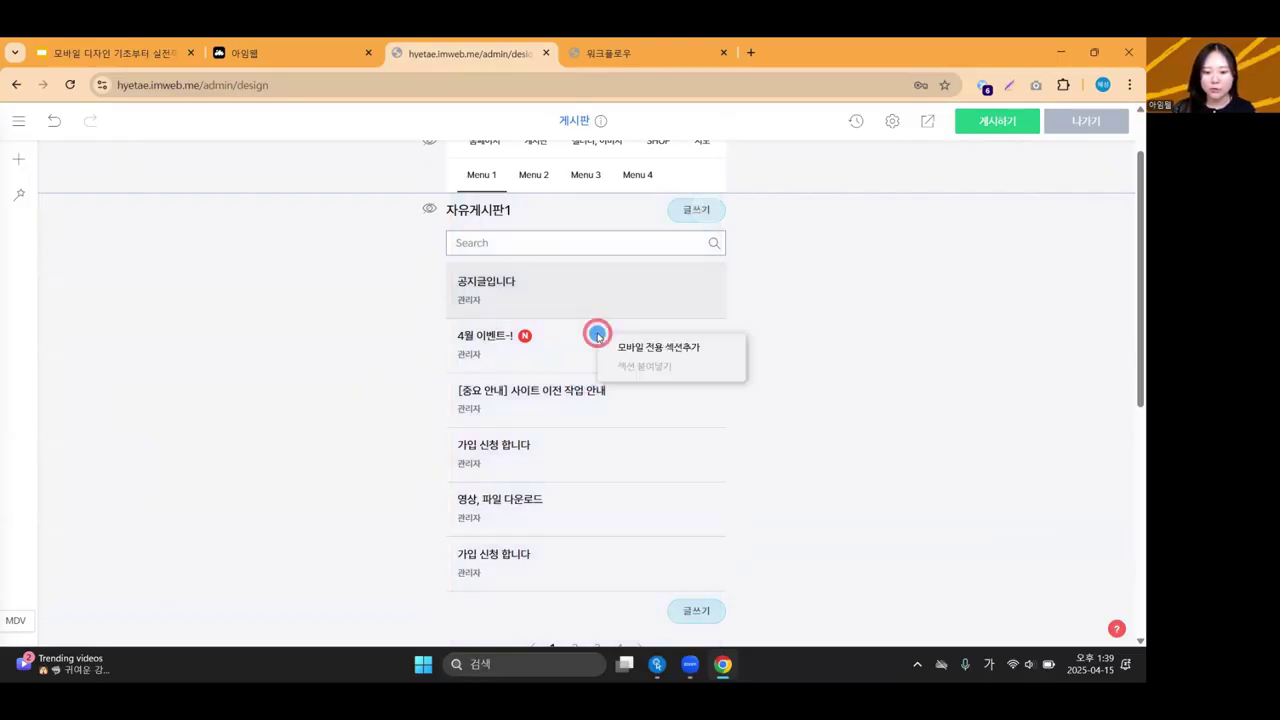
left_click(730, 355)
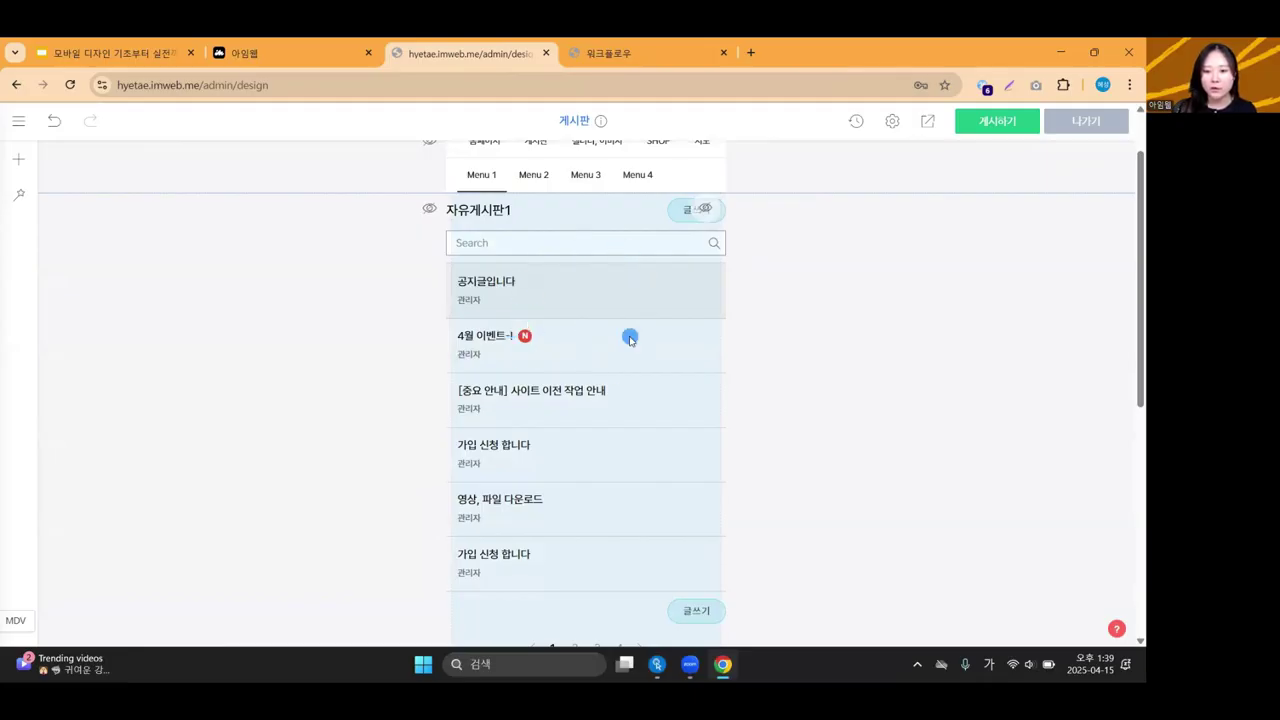
scroll(630, 340, "up", 1)
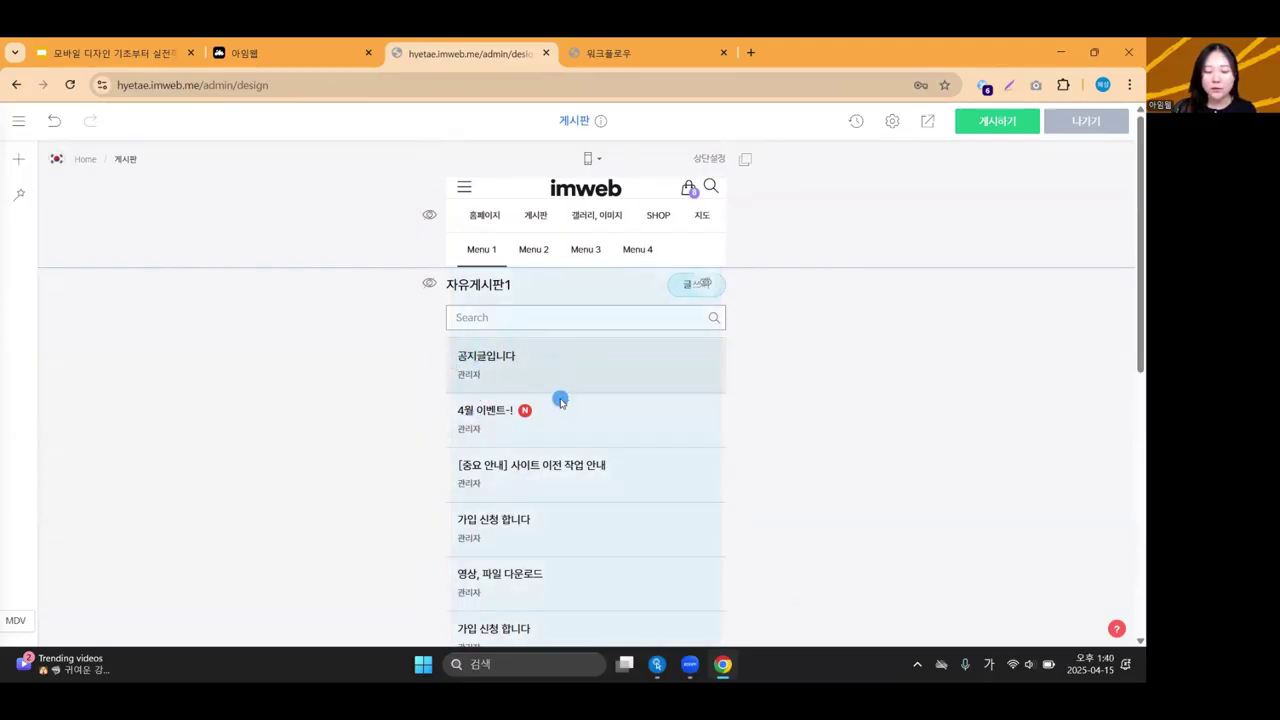
Switch the 게시판 page to the PC view and open the 디자인 settings of the 자유게시판1 board widget.
left_click(592, 158)
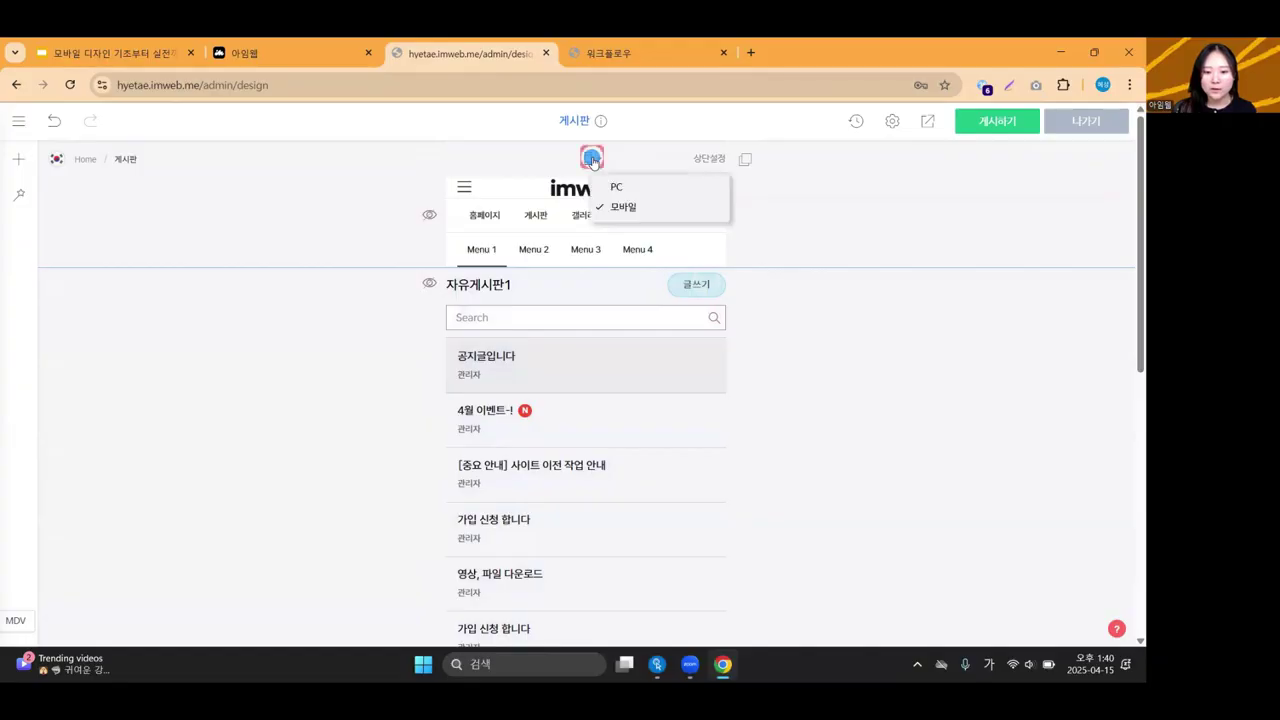
left_click(660, 188)
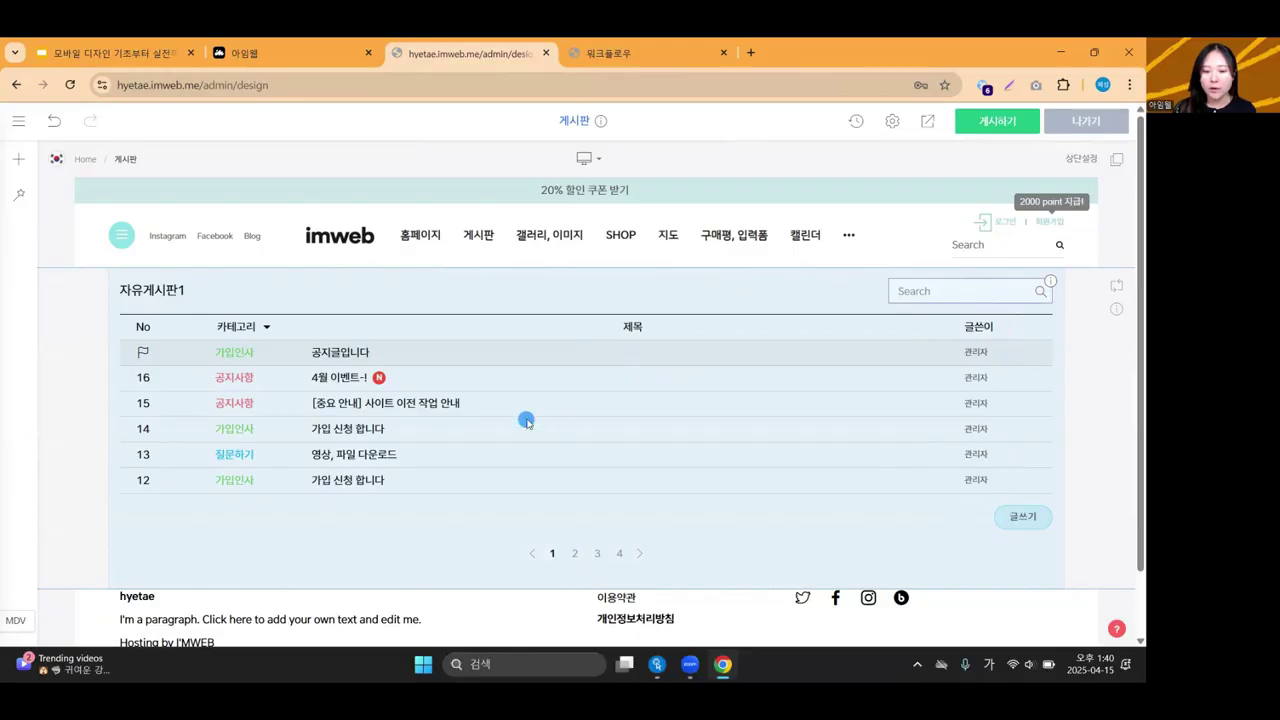
right_click(527, 345)
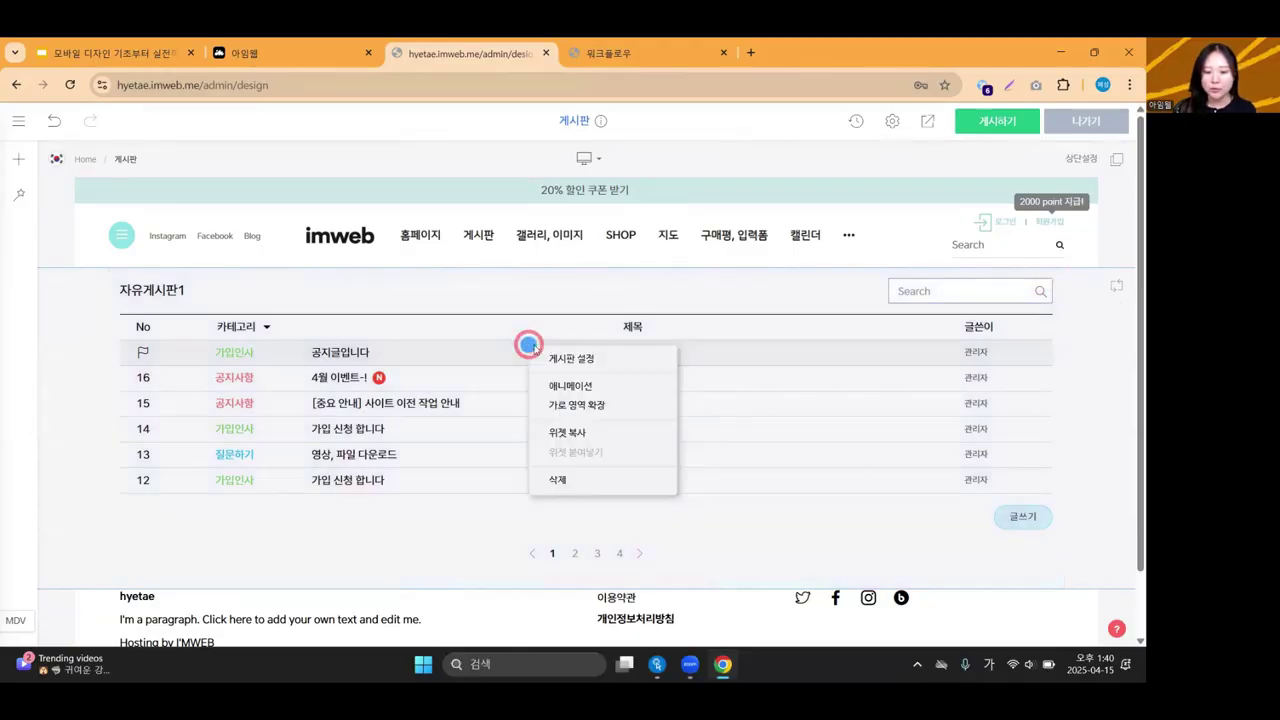
left_click(568, 361)
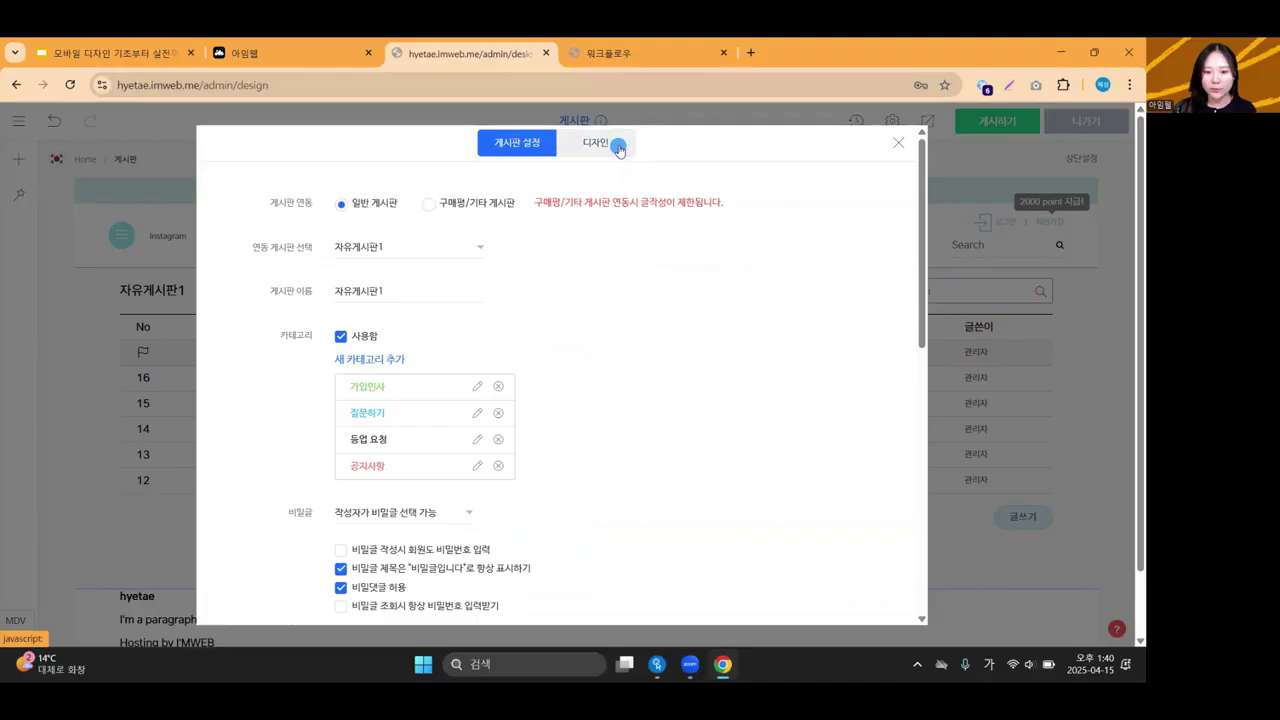
left_click(619, 147)
Turn off 글쓴이 among the board's 리스트 항목 and close the settings.
scroll(503, 425, "down", 2)
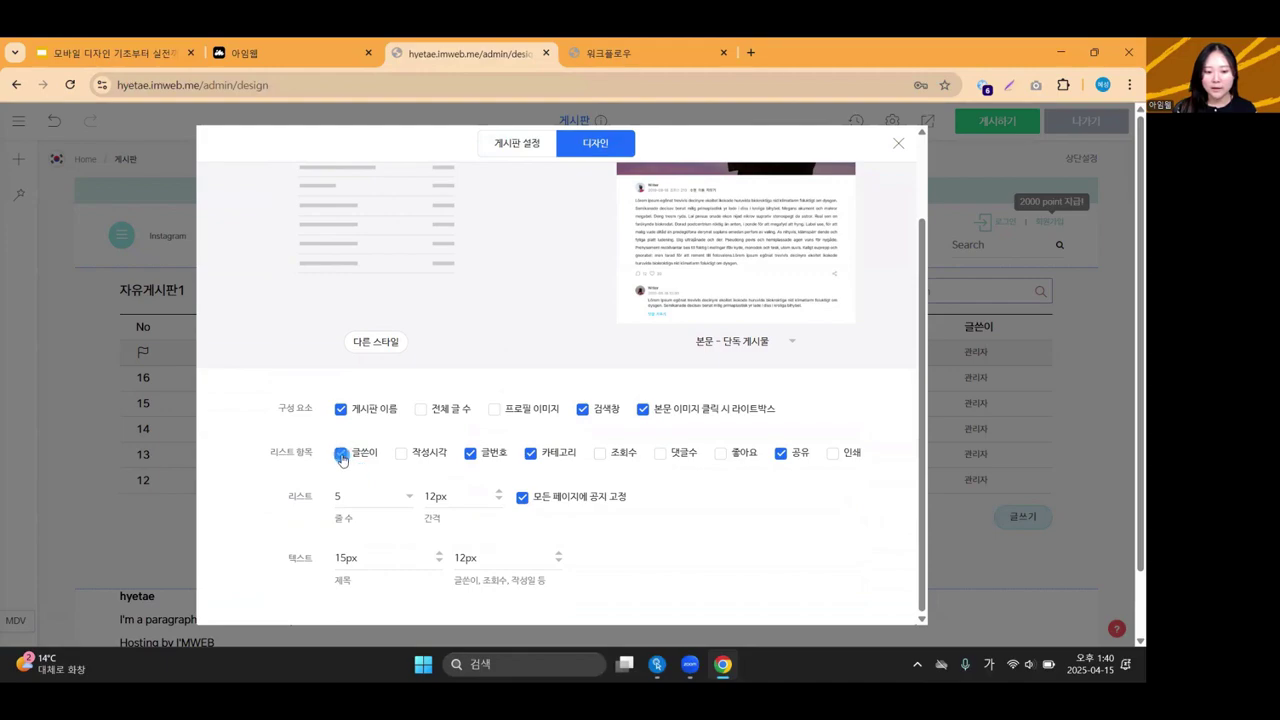
left_click(341, 452)
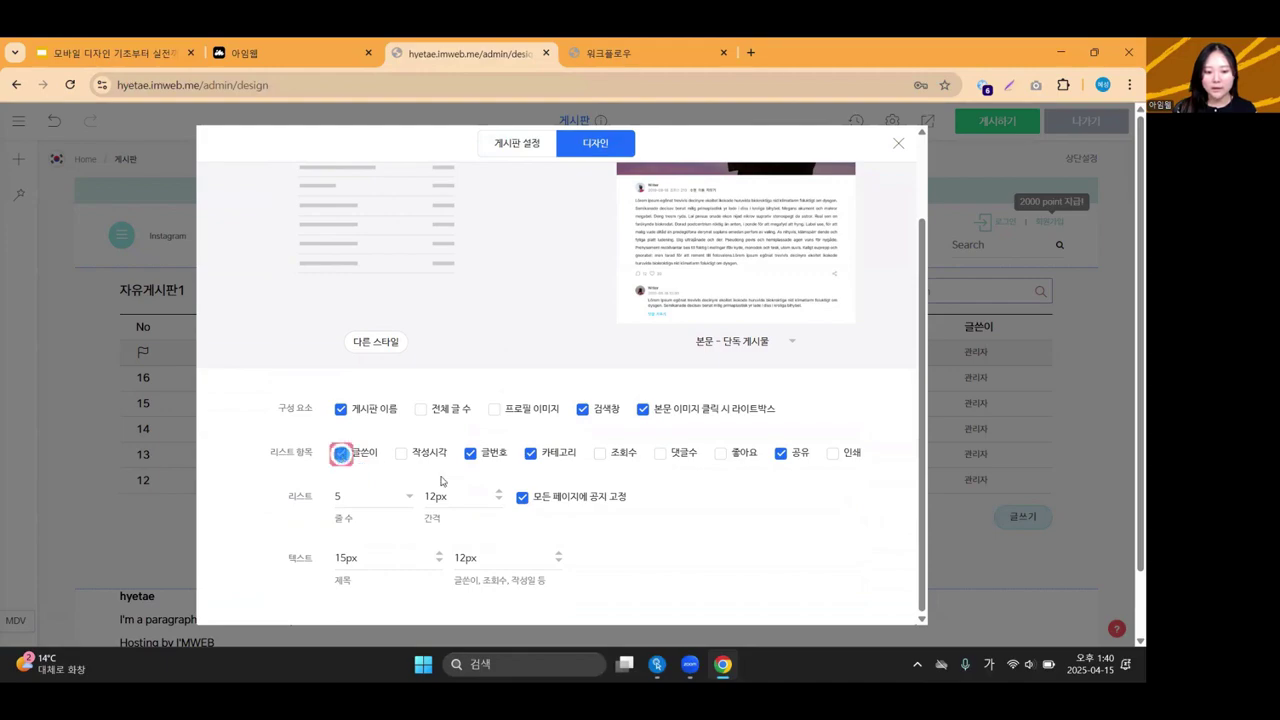
left_click(1009, 461)
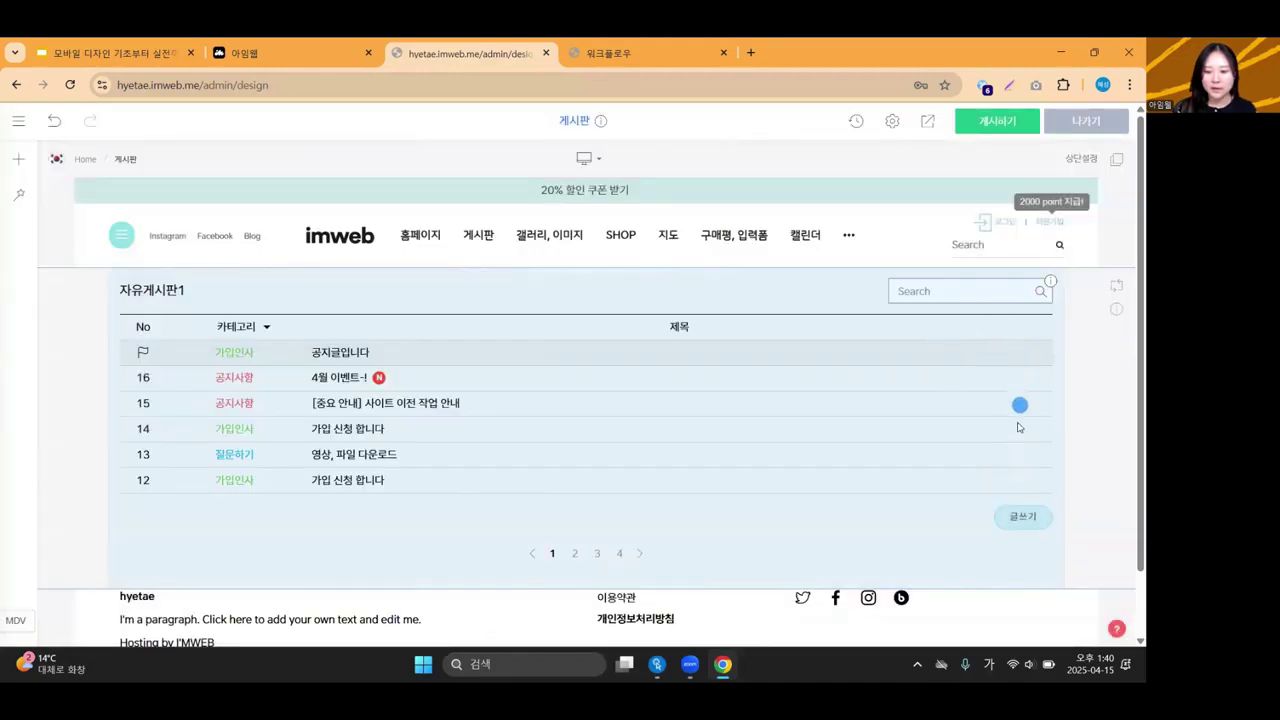
Switch the 게시판 page to the 모바일 view and check the author display in the board list.
left_click(584, 165)
left_click(618, 208)
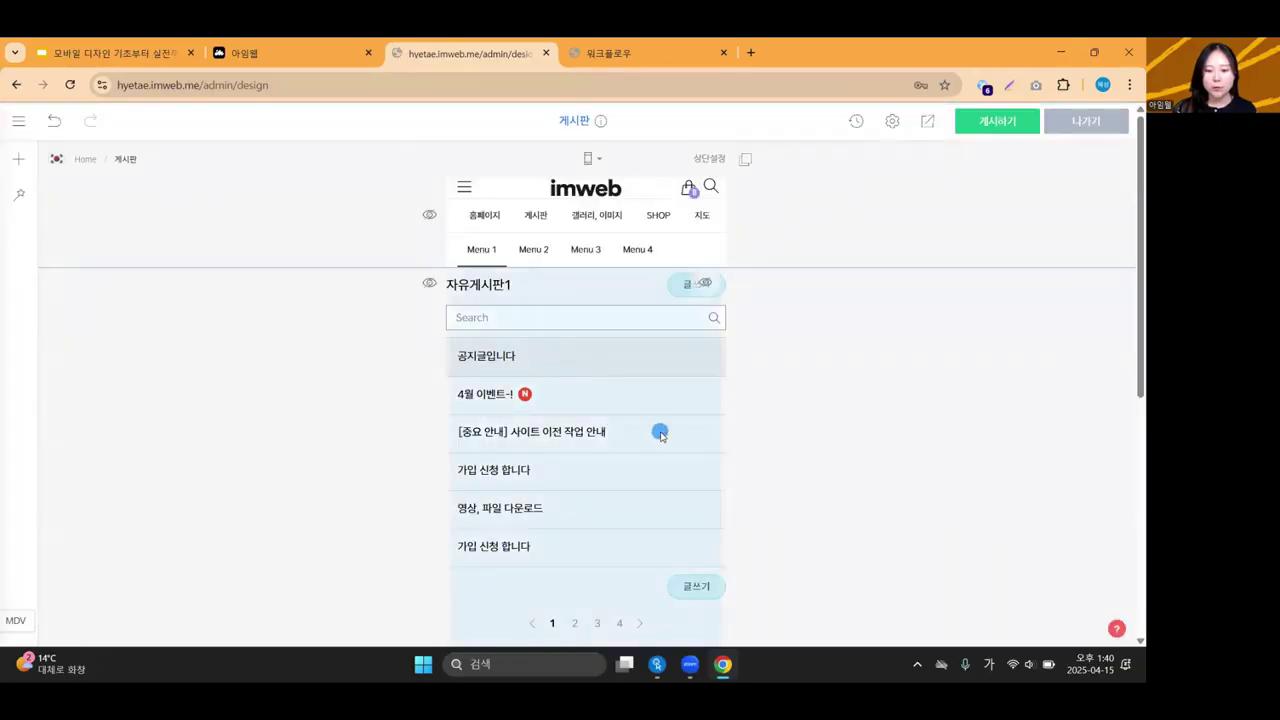
scroll(660, 428, "down", 1)
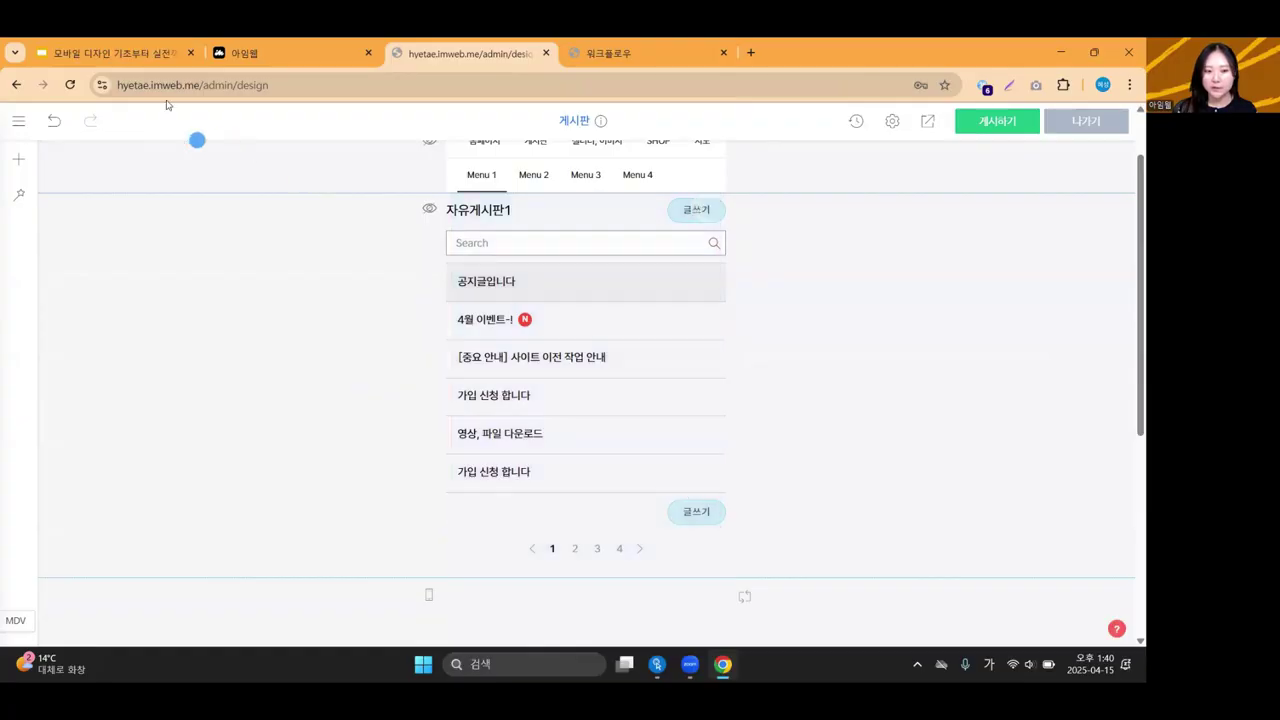
Review the 게시판 활용하기 slide in the Google Slides presentation and return to the imweb design editor.
left_click(115, 53)
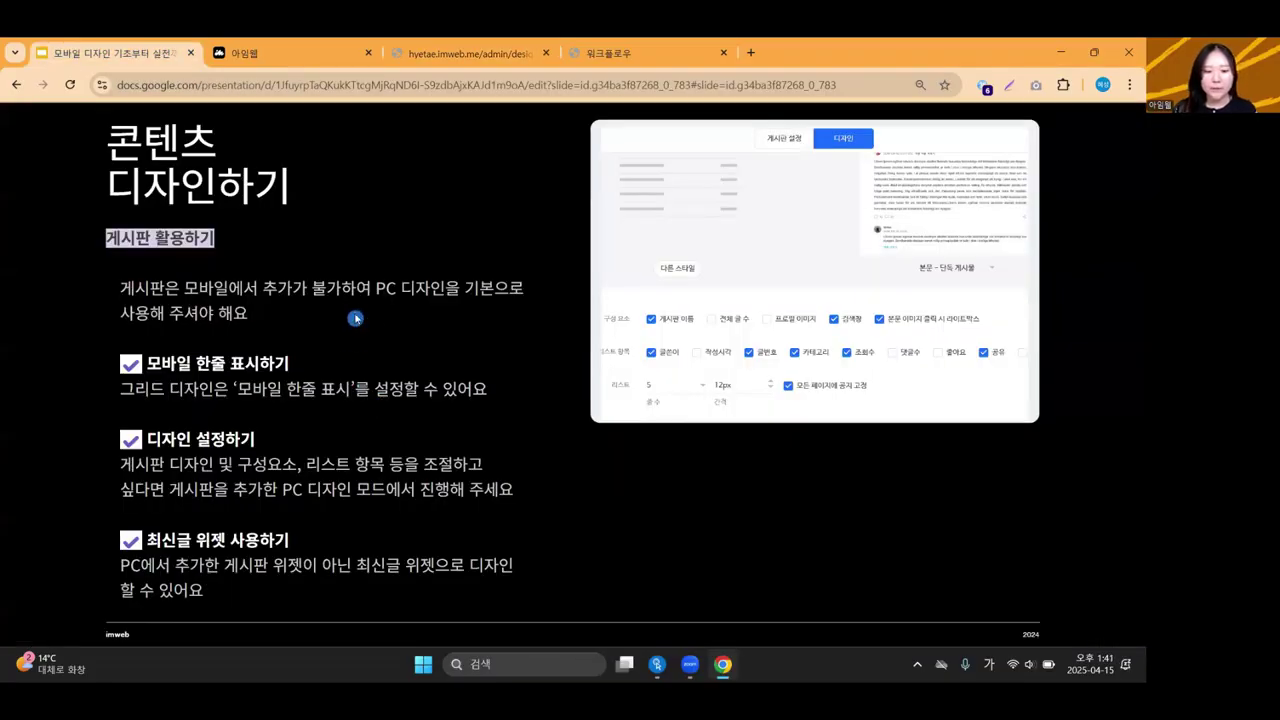
left_click(505, 52)
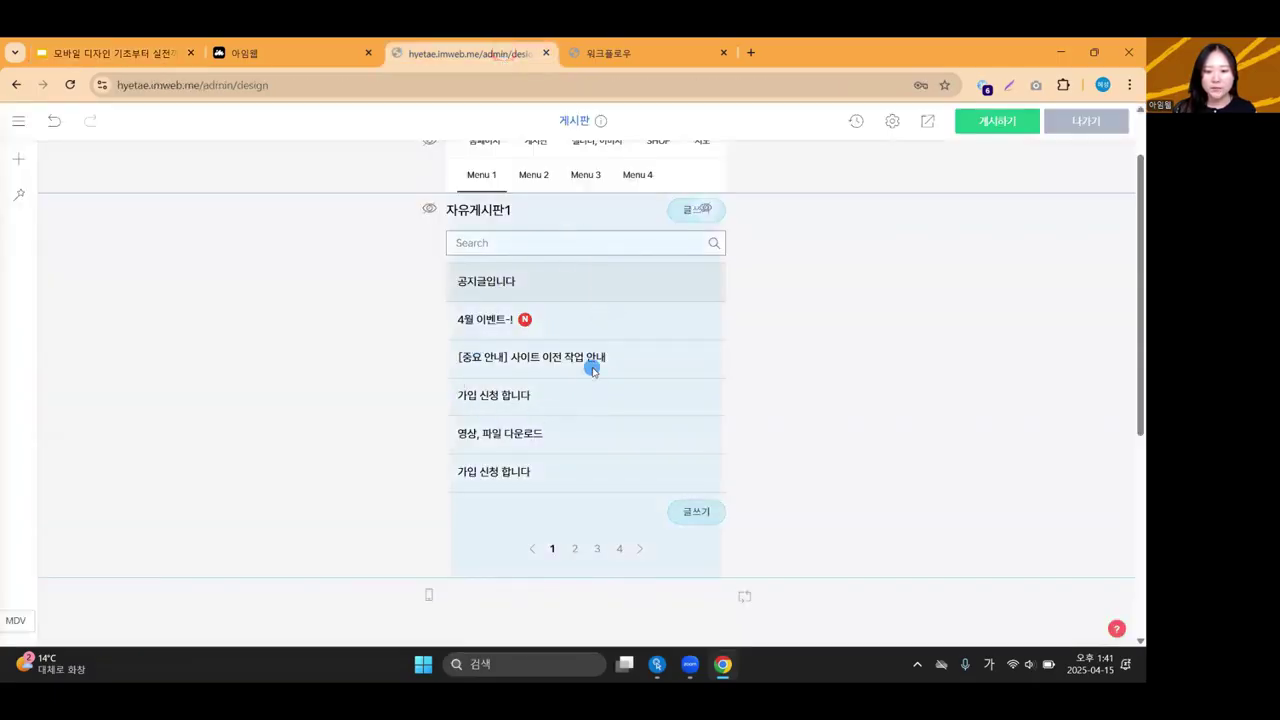
scroll(336, 358, "up", 1)
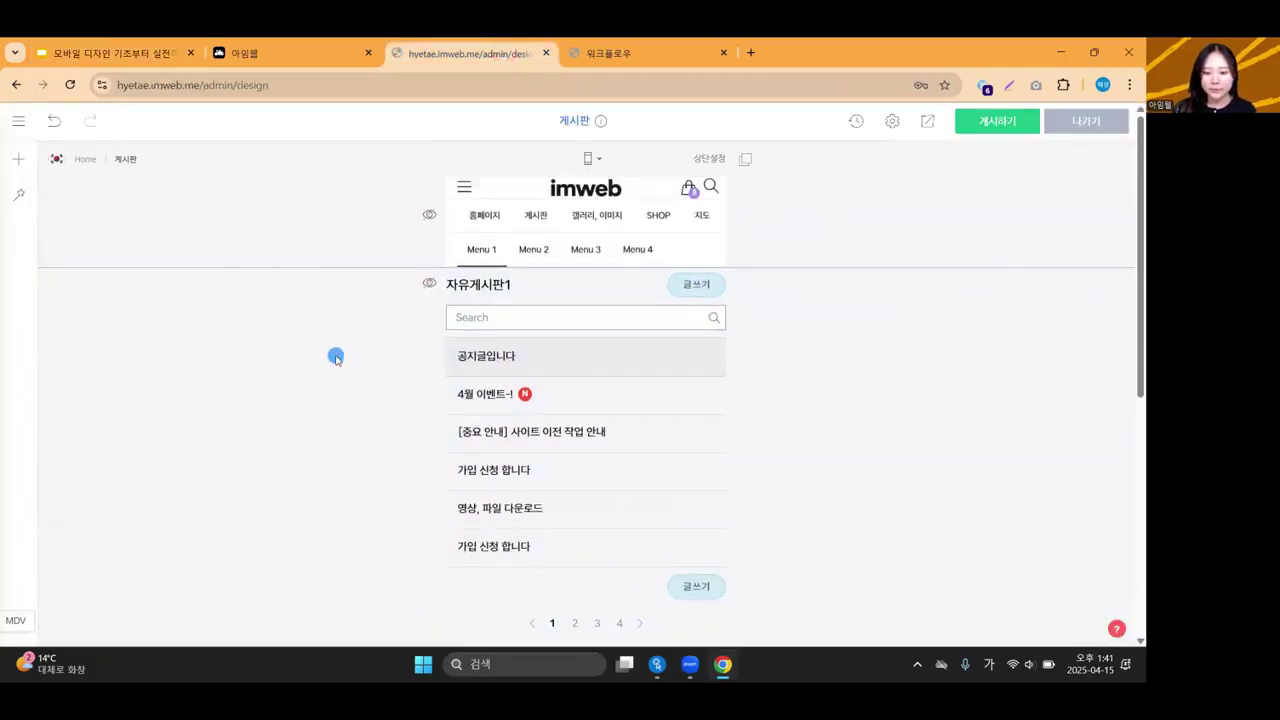
Switch to the 워크플로우 site and look through the sections of its home page.
scroll(336, 358, "down", 1)
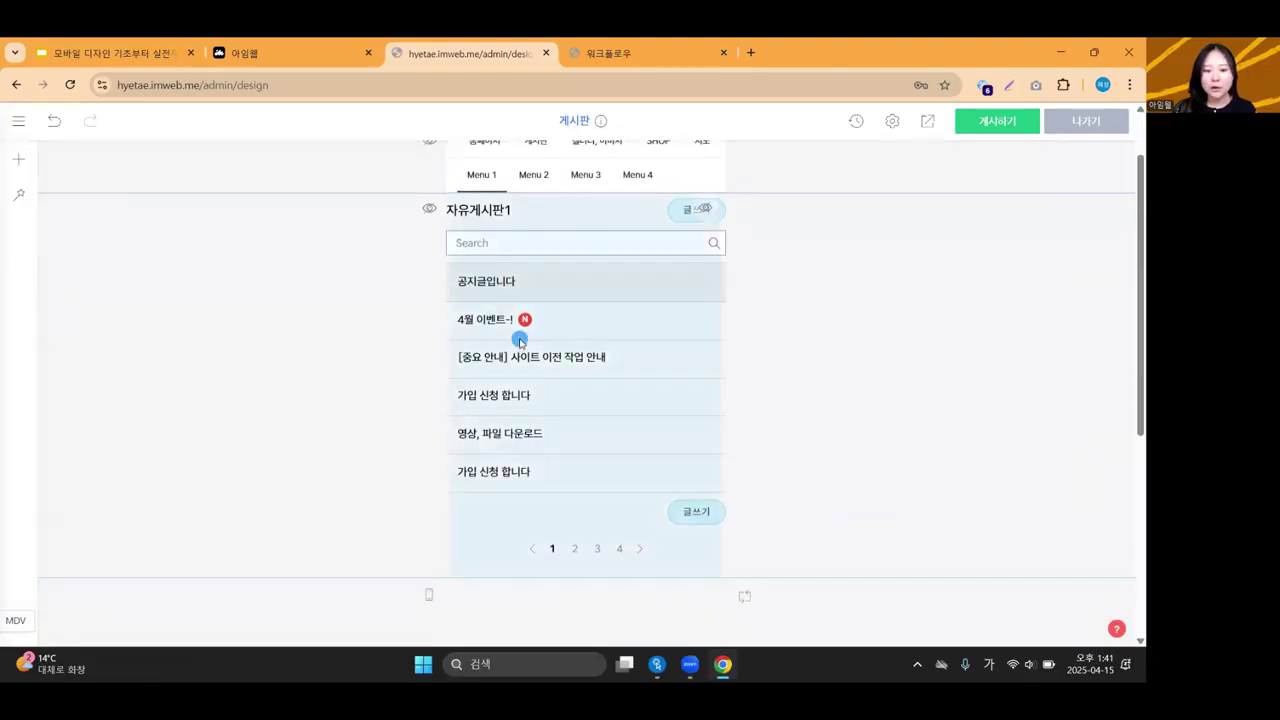
scroll(519, 342, "up", 1)
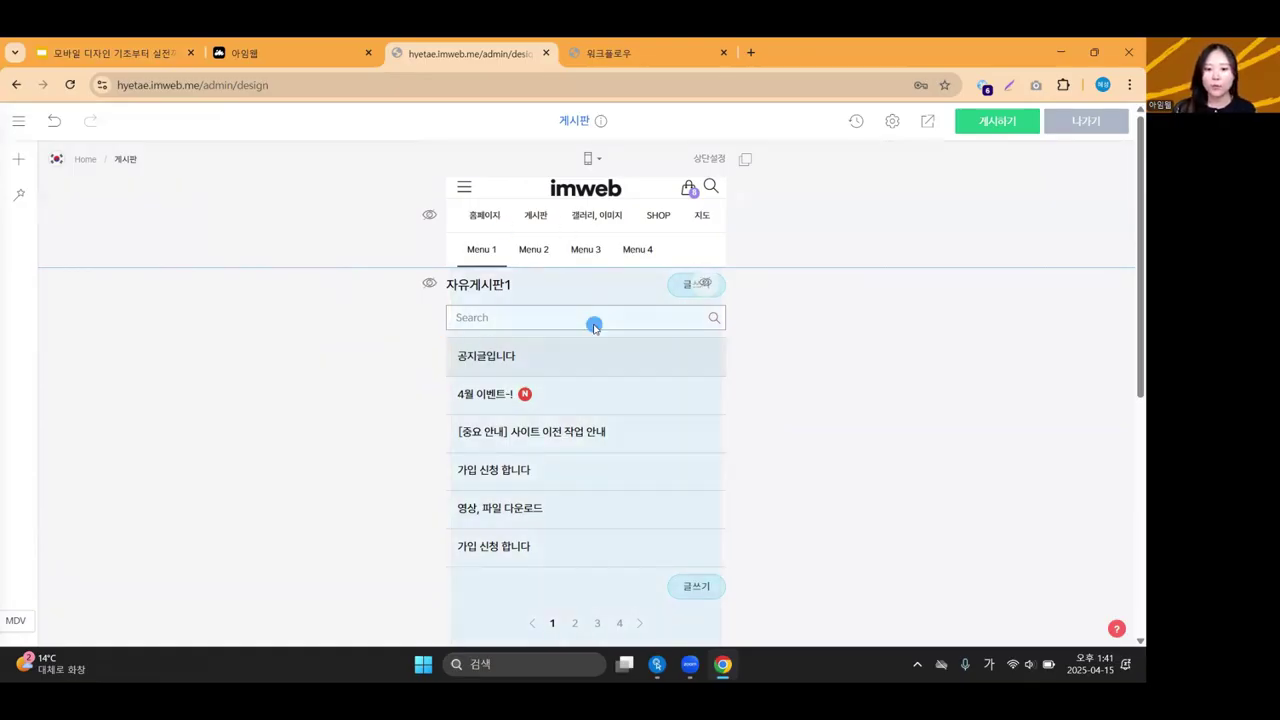
left_click(658, 52)
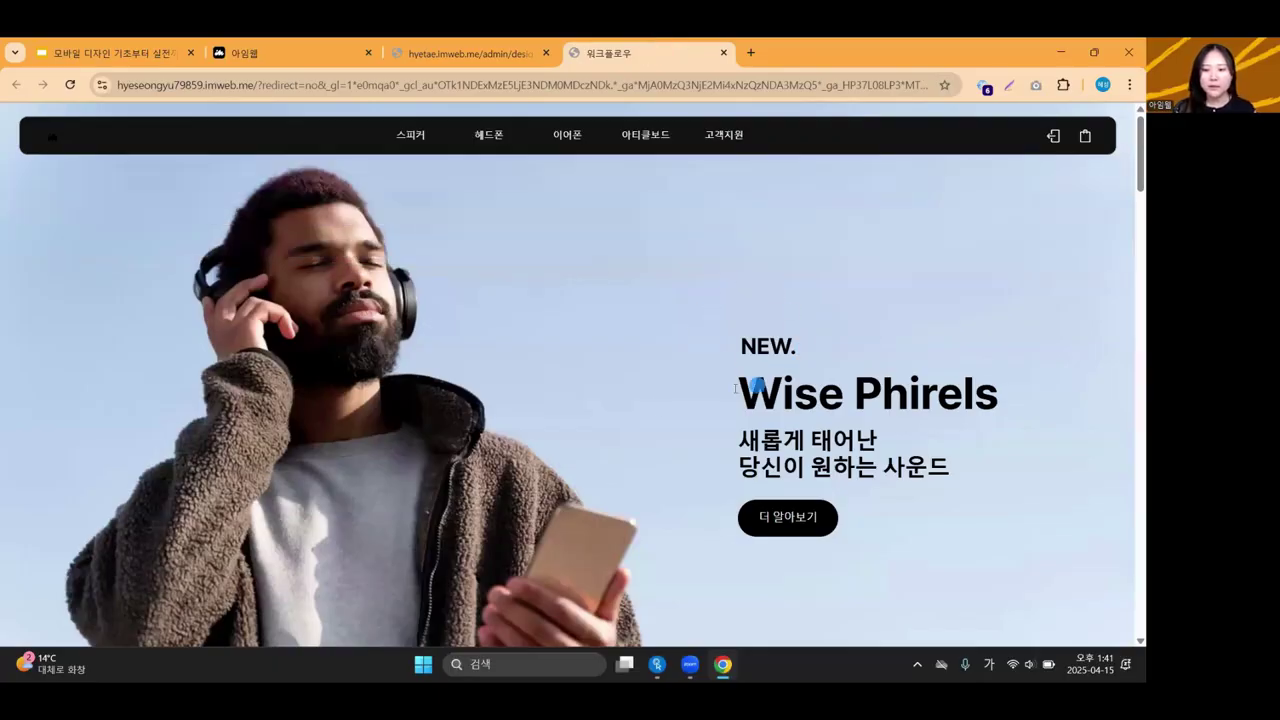
scroll(654, 404, "down", 3)
scroll(654, 404, "down", 8)
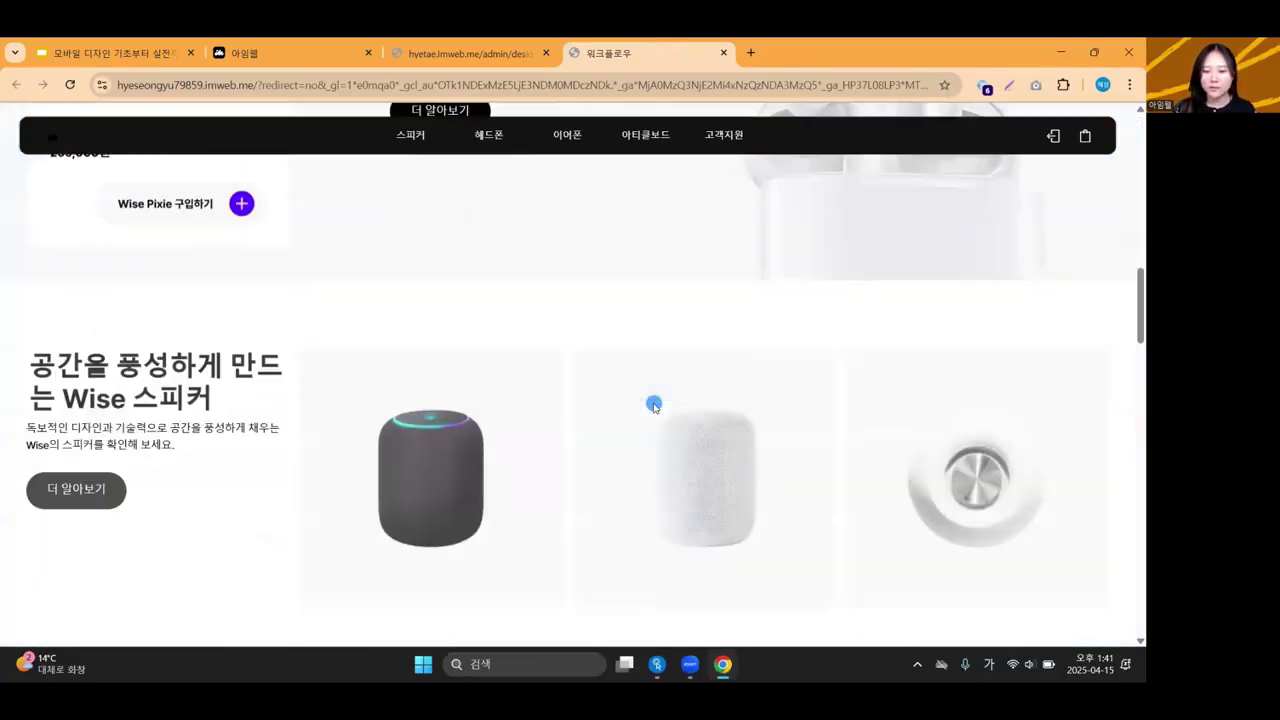
scroll(654, 405, "up", 5)
scroll(654, 405, "up", 8)
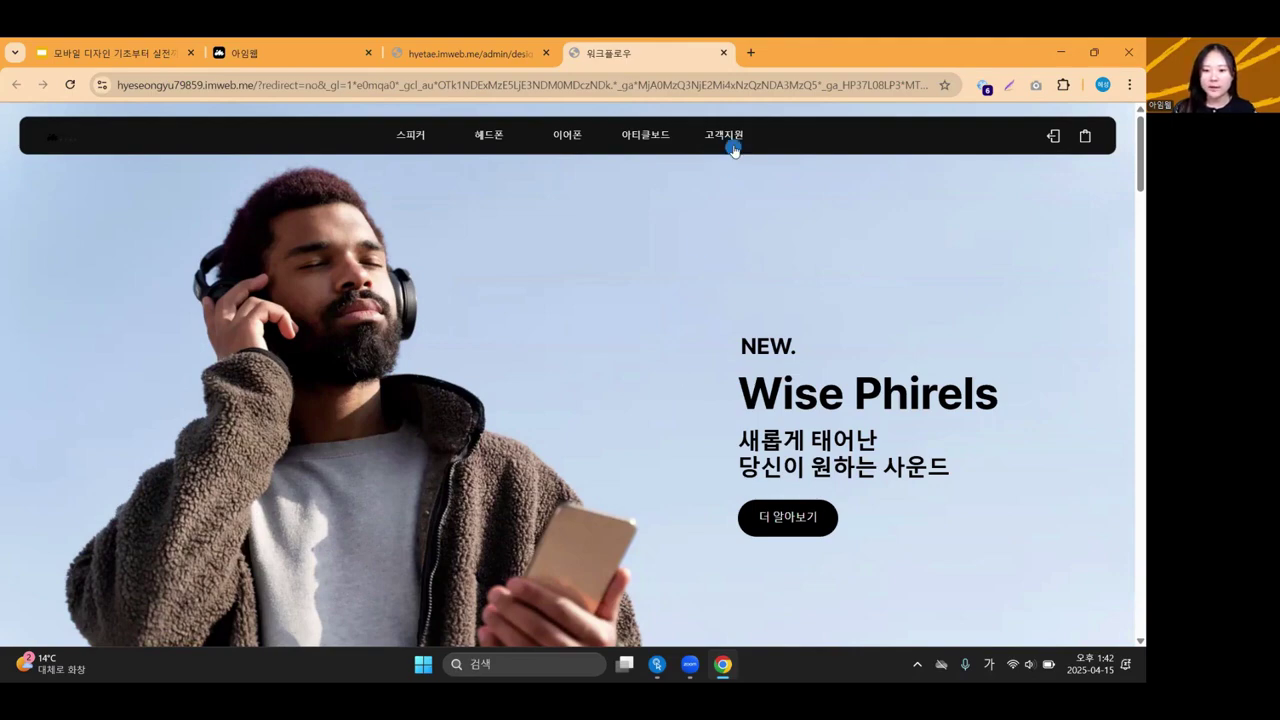
Open the site's 고객지원 page, then expand and collapse the question "어떤 제품들을 판매하고 있나요?" in the 자주 묻는 질문 board.
mouse_move(726, 132)
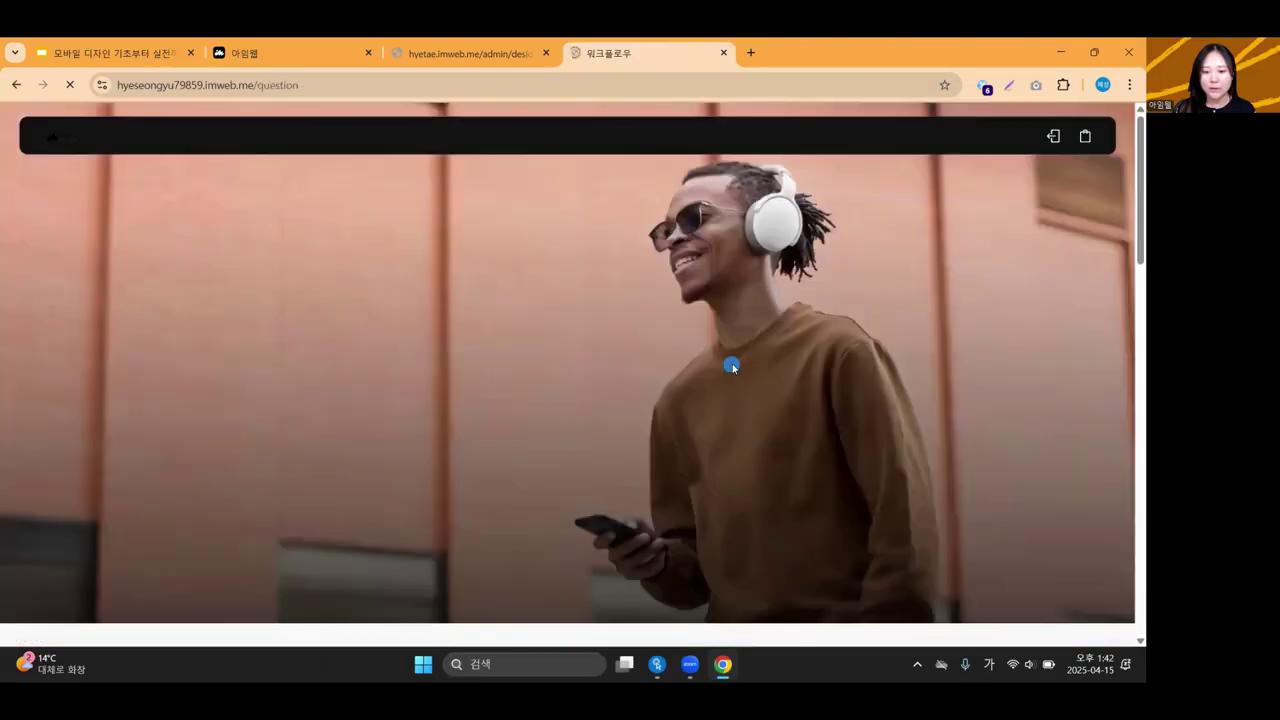
scroll(700, 390, "down", 4)
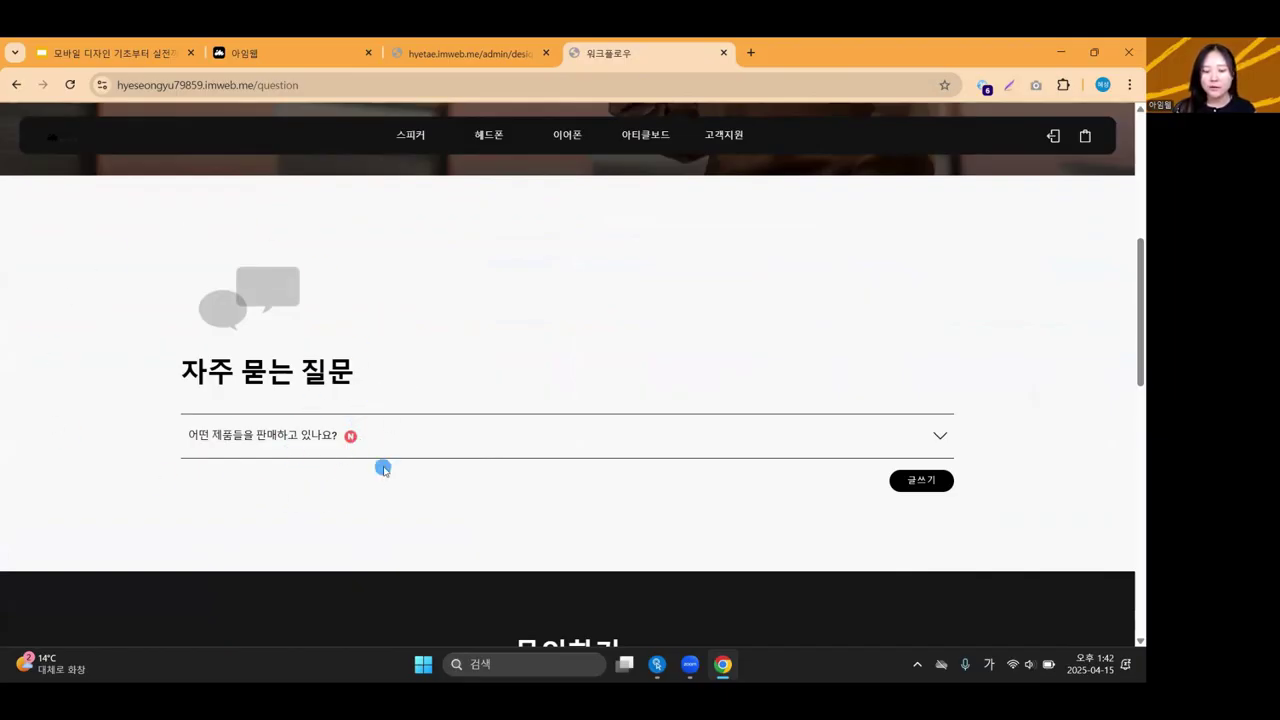
left_click(322, 438)
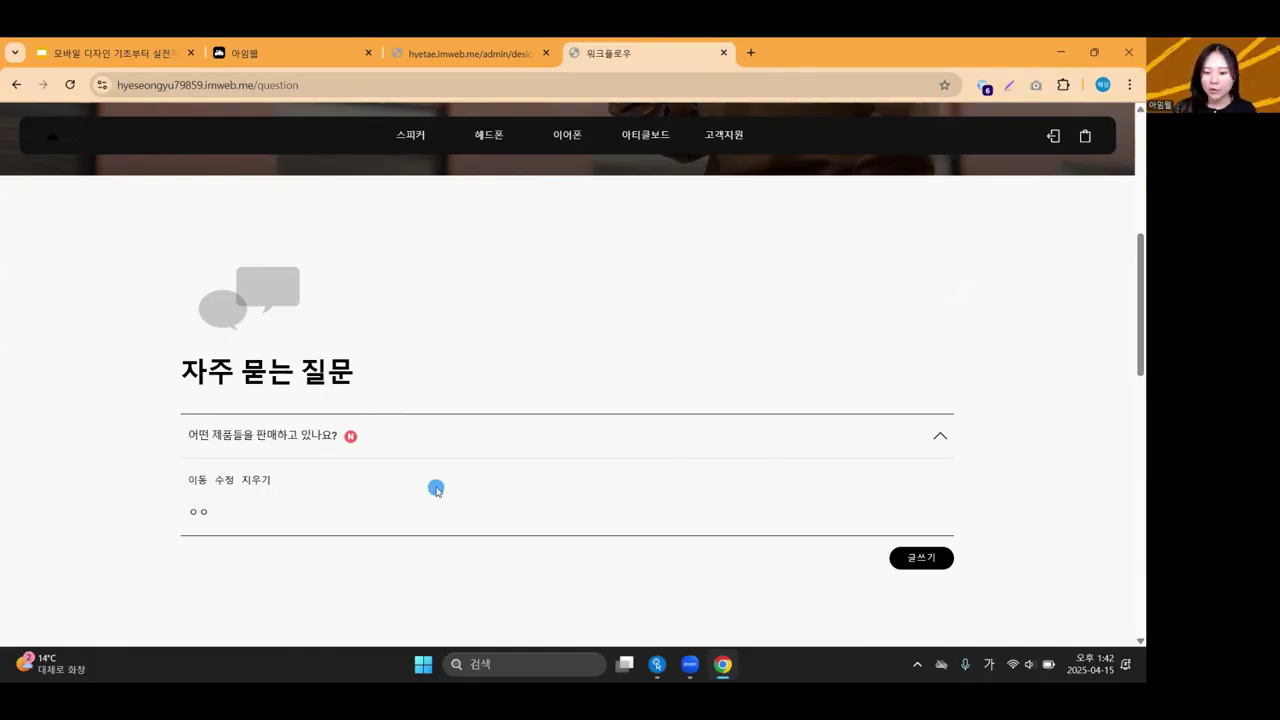
left_click(328, 434)
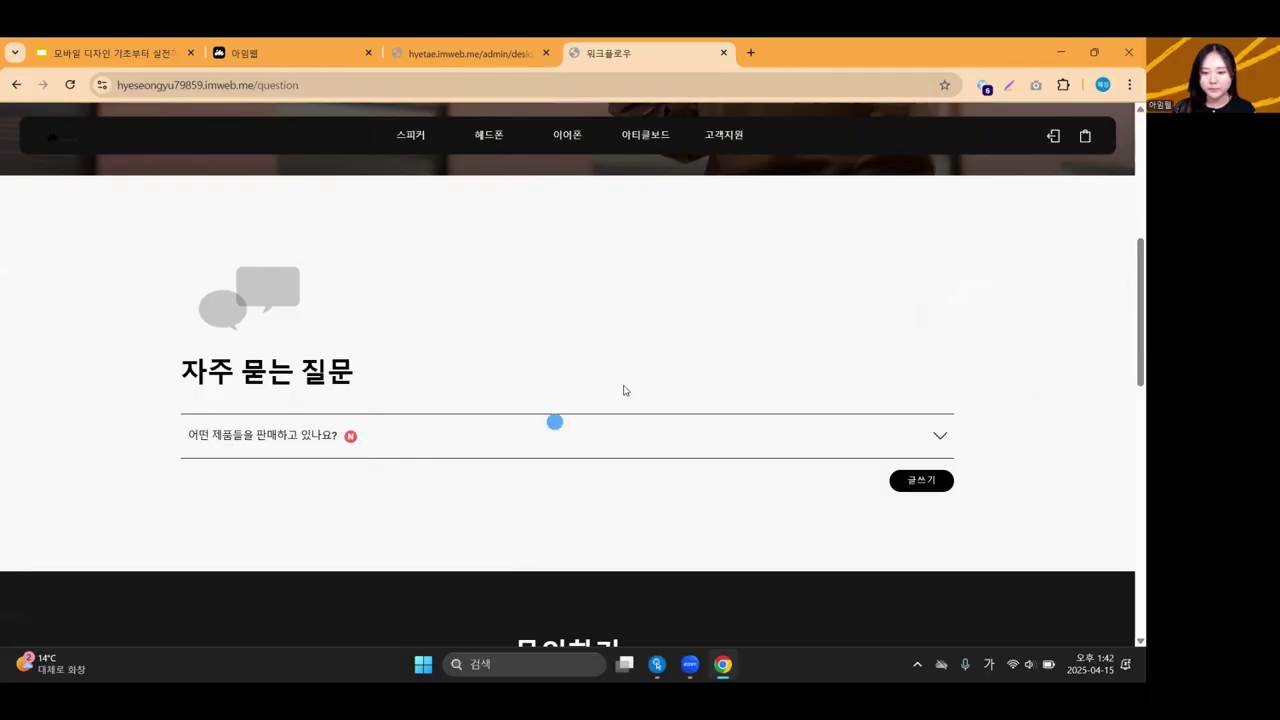
Preview the 고객지원 page in the browser's mobile emulation and try opening the question in the 자주 묻는 질문 list.
key("F12")
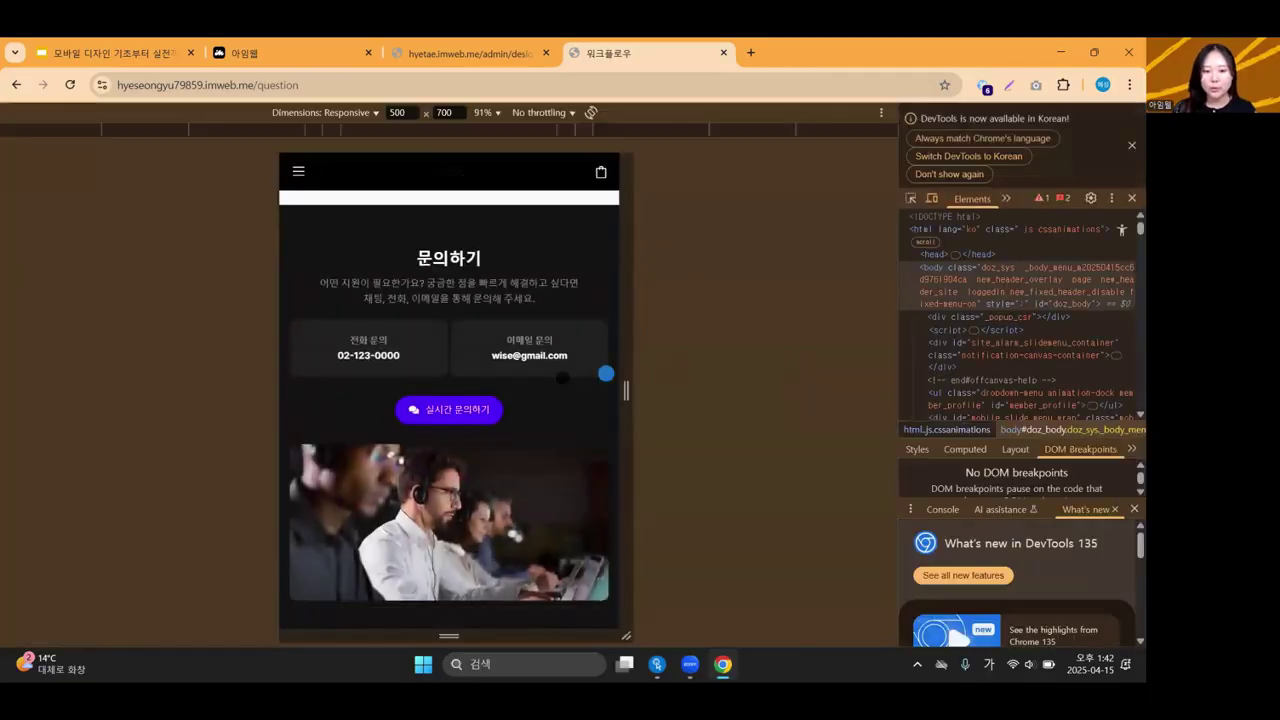
scroll(543, 380, "up", 3)
scroll(543, 381, "down", 2)
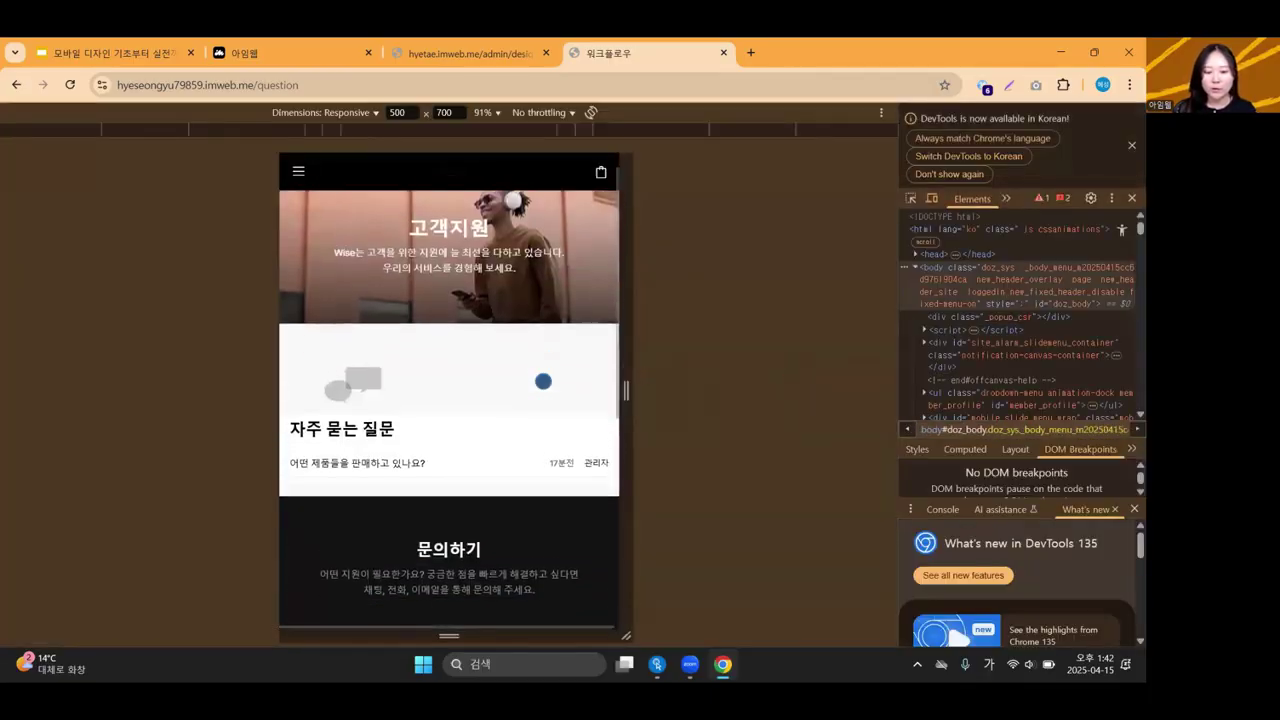
scroll(528, 386, "up", 2)
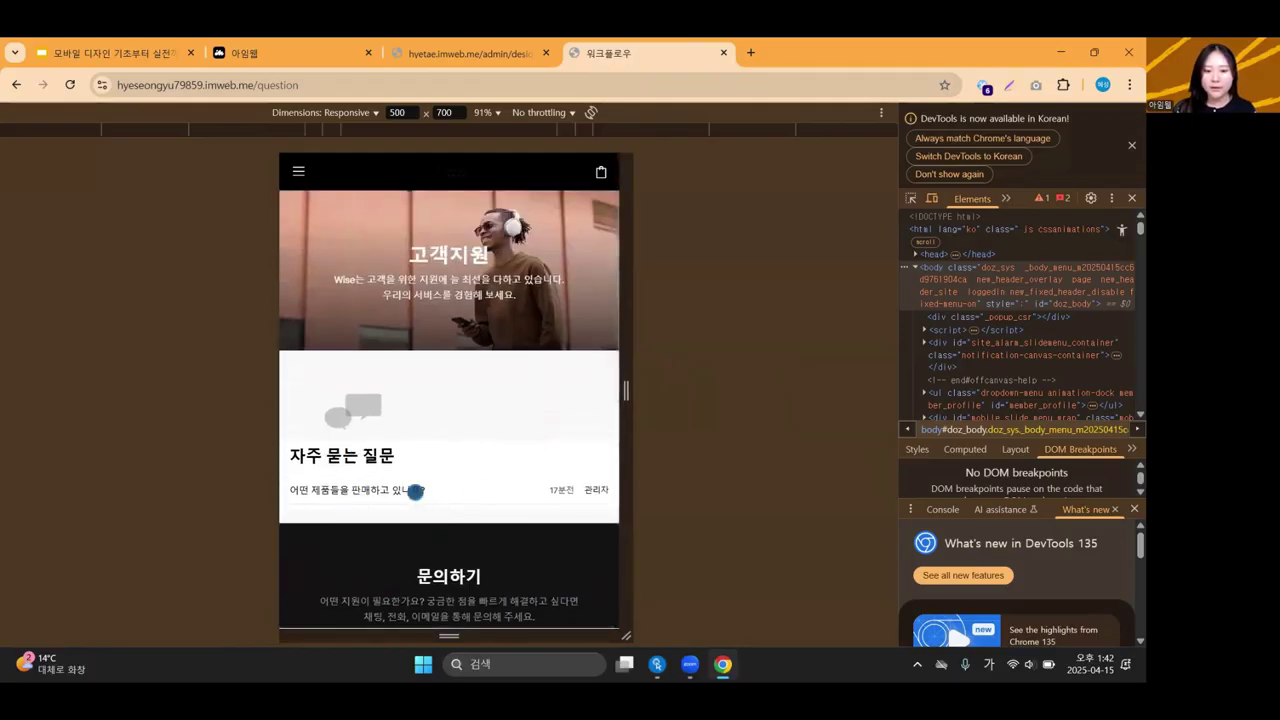
left_click(410, 491)
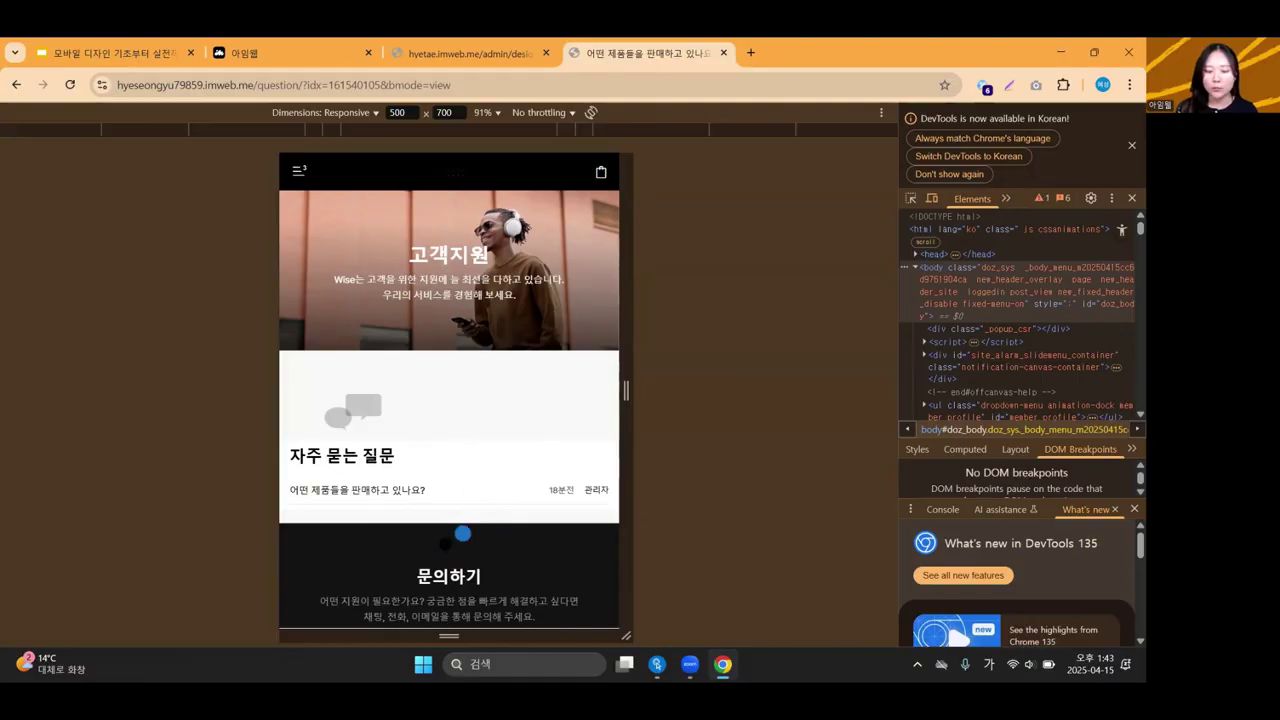
left_click(489, 556)
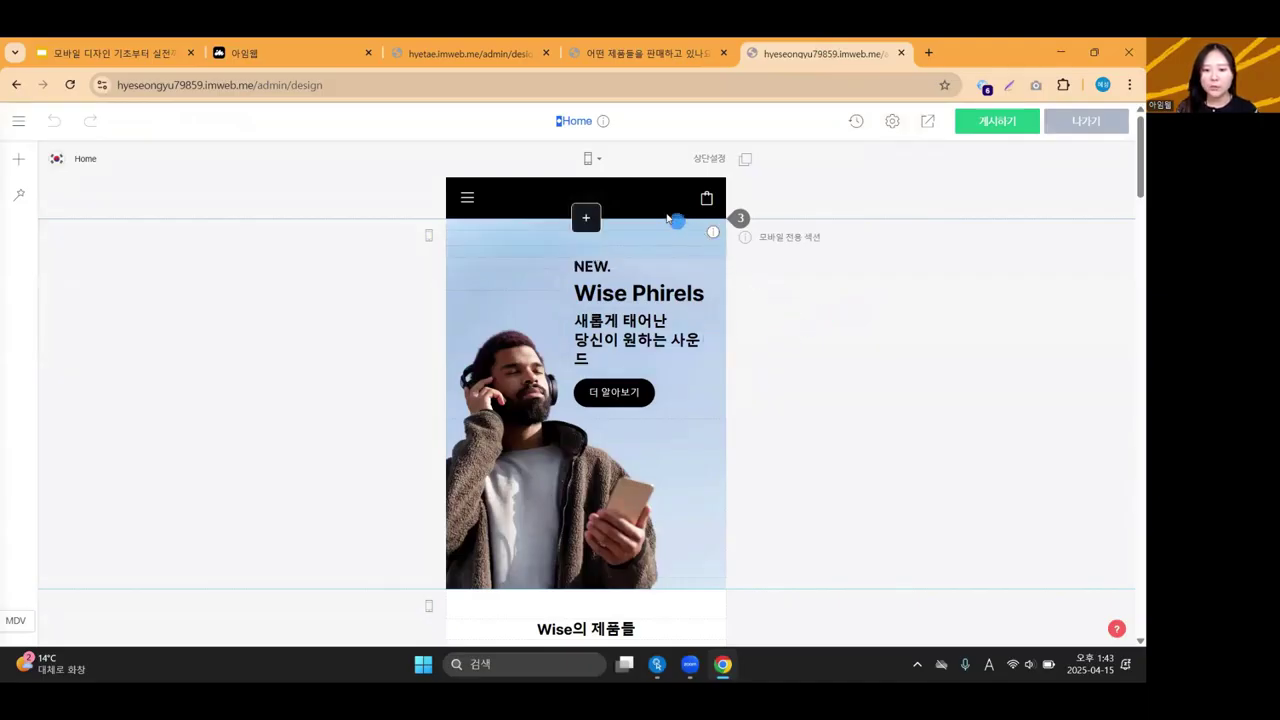
Open the 자주 묻는 질문 page from the site's menu list in the design editor and show its FAQ section.
left_click(18, 121)
scroll(50, 400, "down", 2)
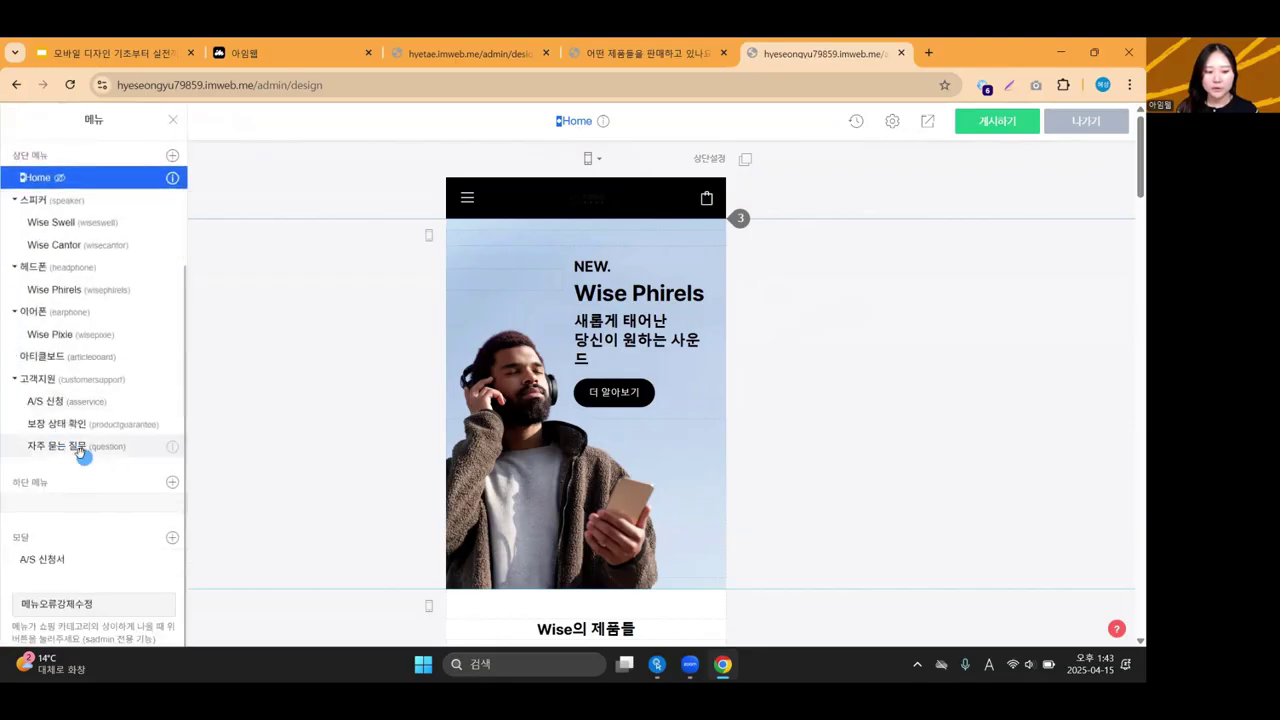
left_click(79, 449)
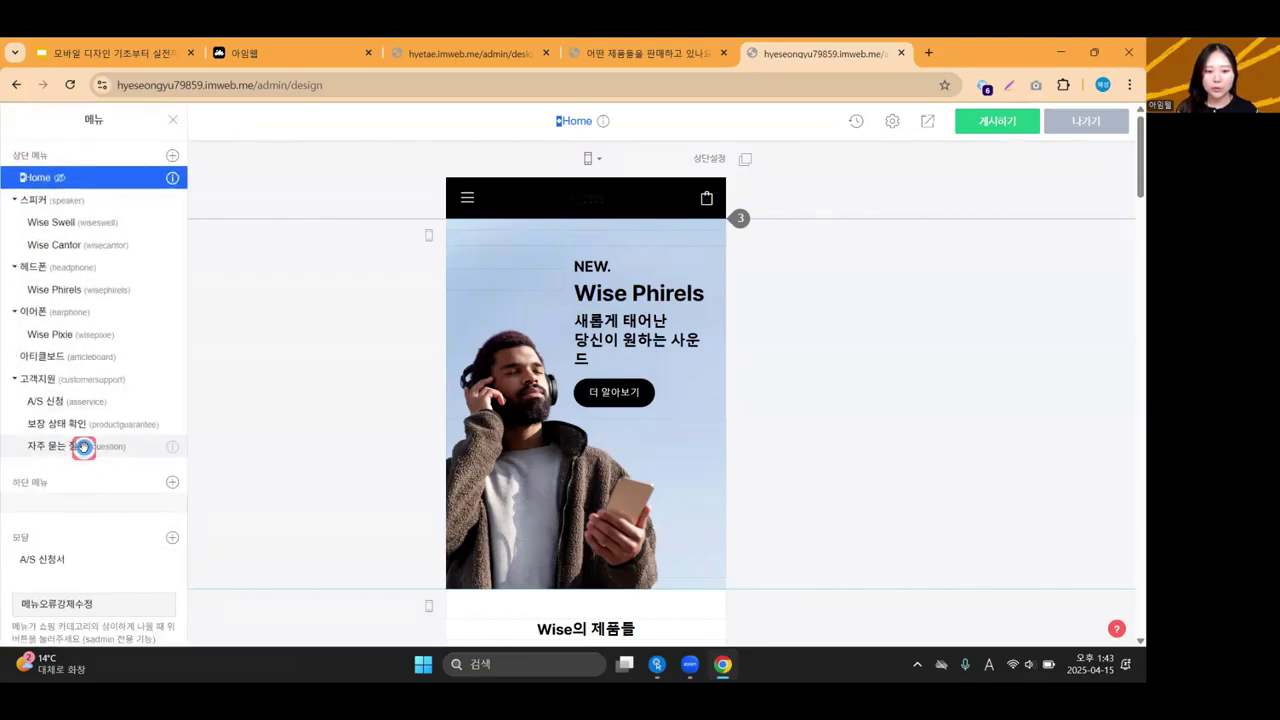
left_click(795, 450)
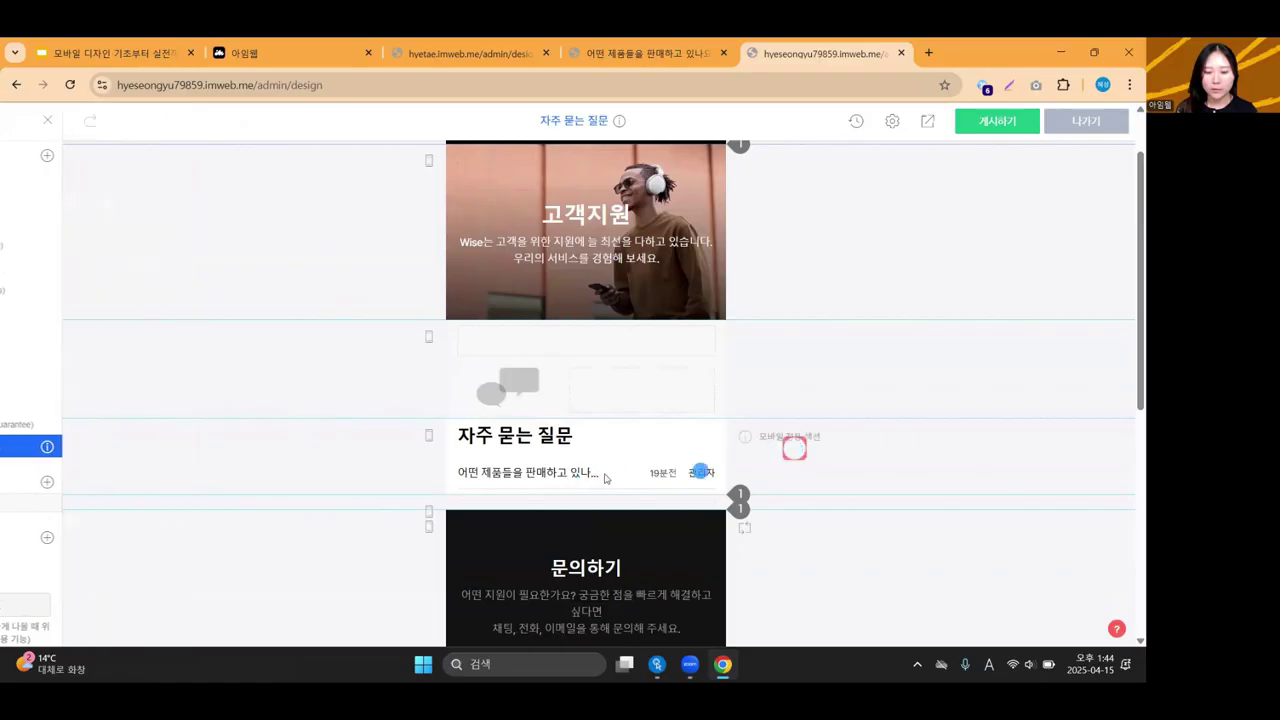
Check the options of the 최신글 widget in the mobile-only FAQ section and list the hidden section available for restoring below it.
right_click(530, 472)
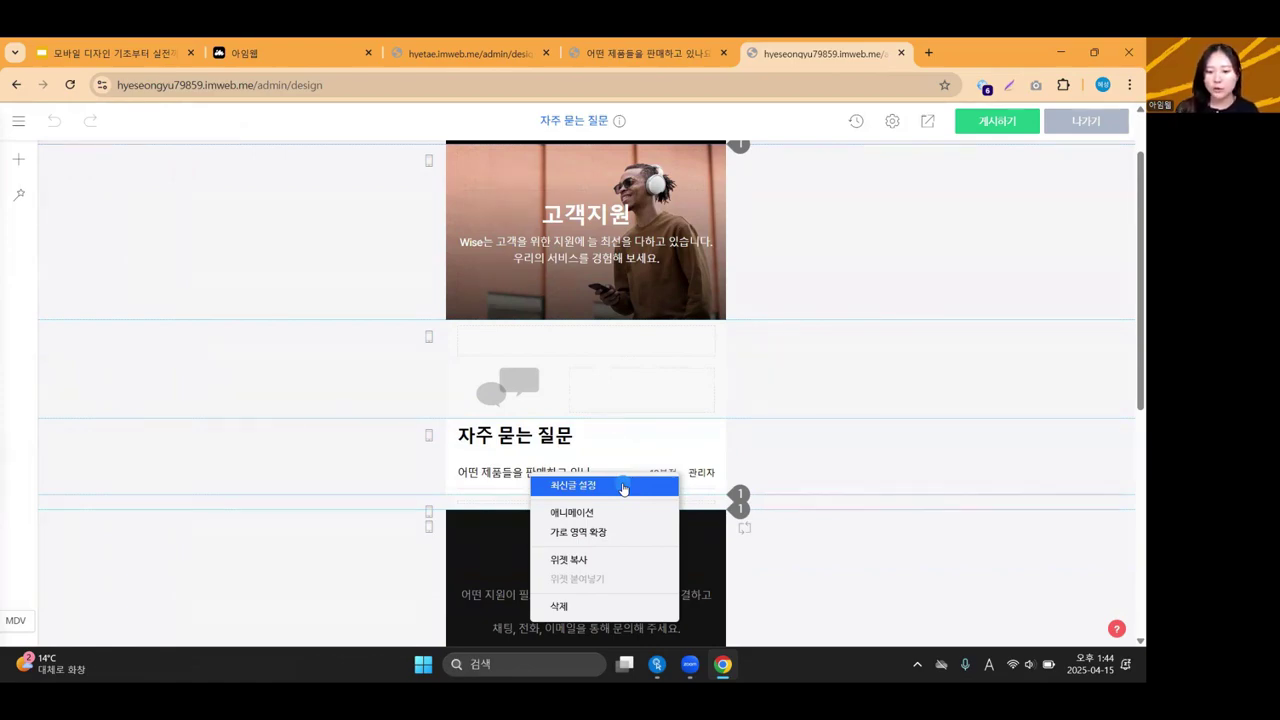
left_click(790, 466)
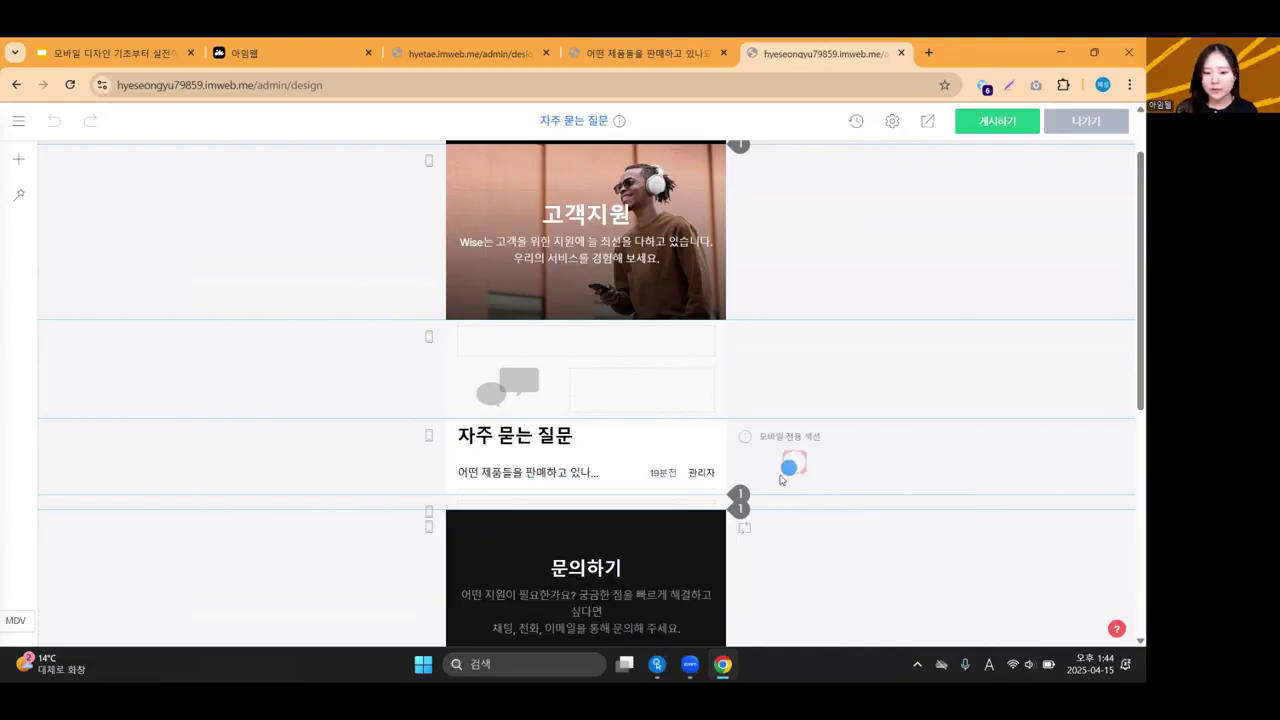
scroll(706, 514, "up", 2)
left_click(614, 503)
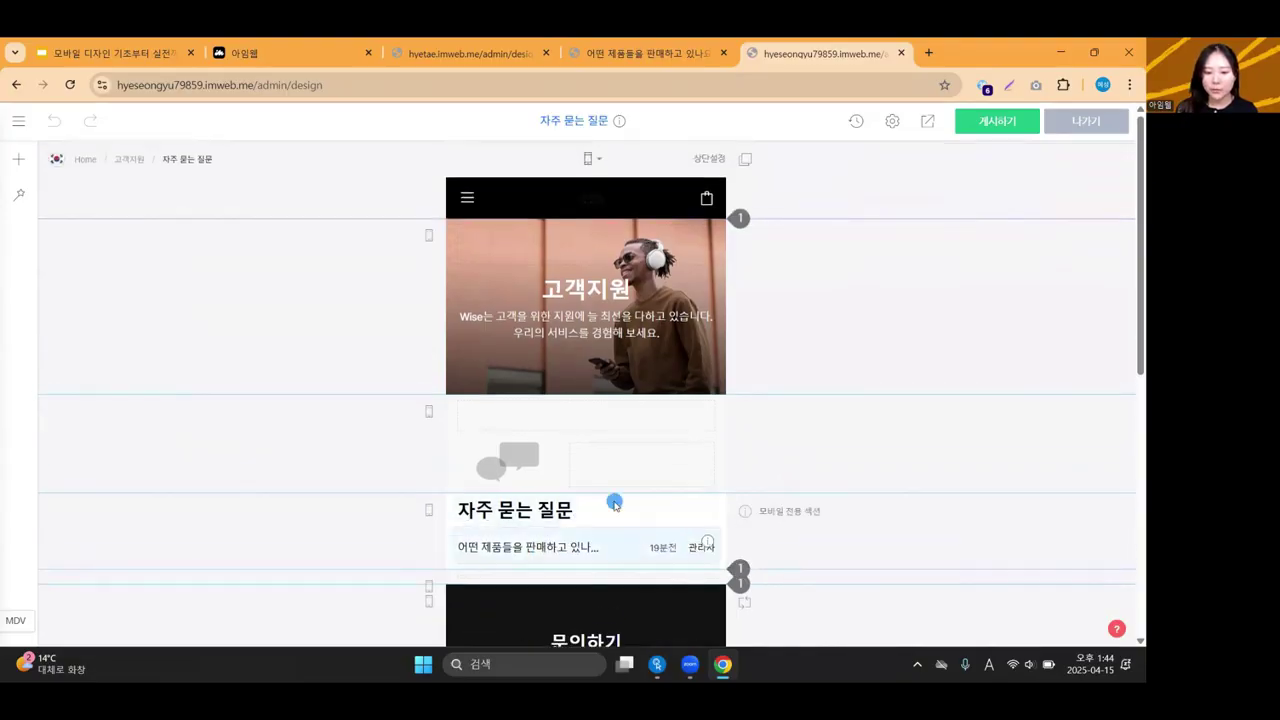
left_click(632, 547)
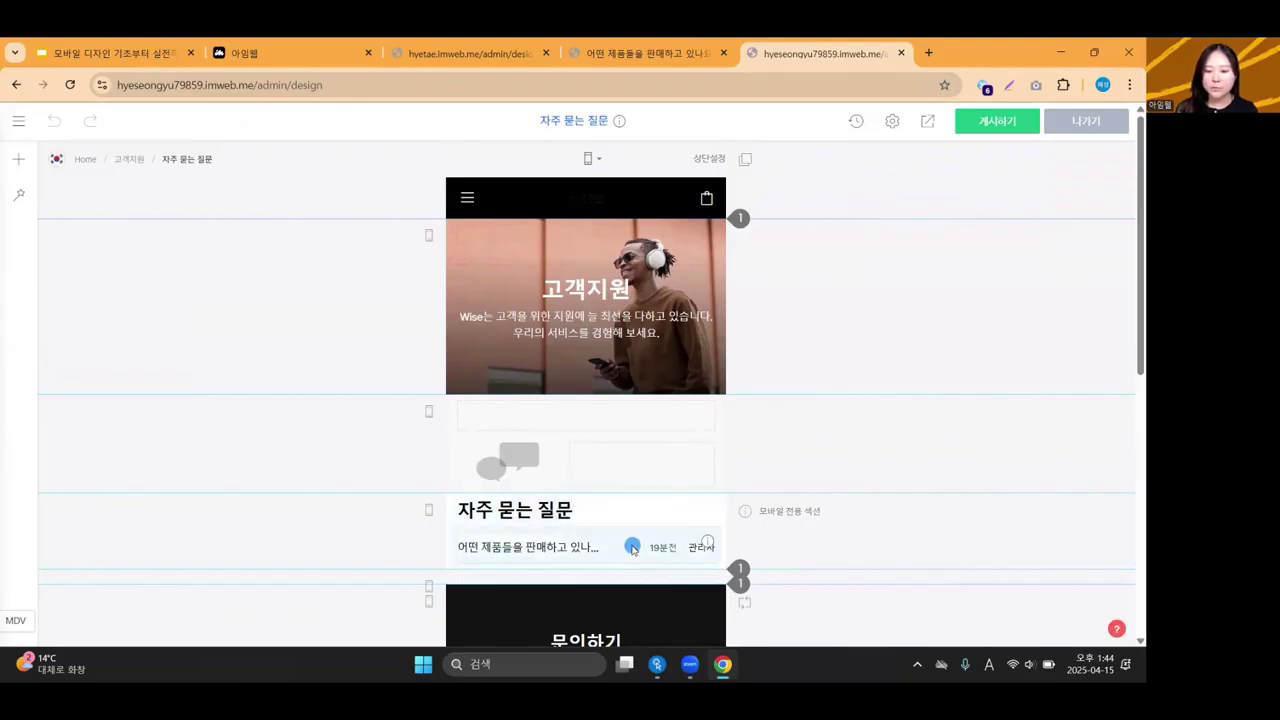
left_click(739, 568)
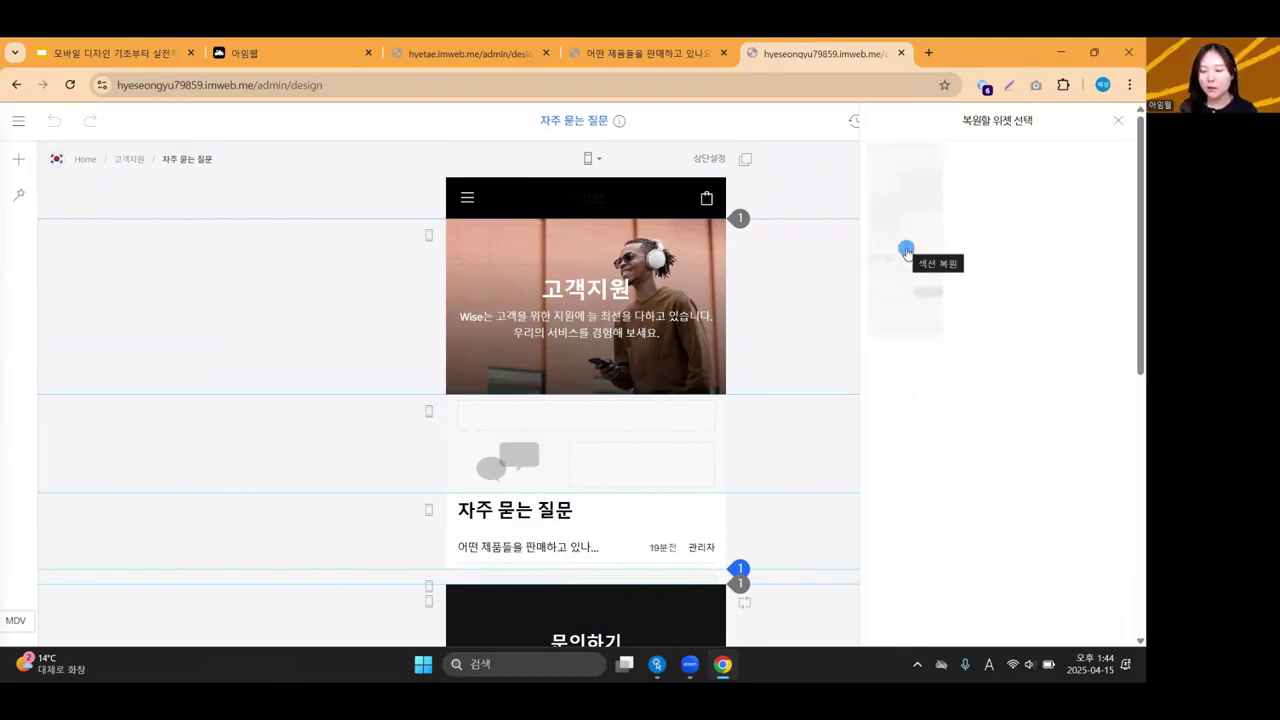
Review the 게시판과 최신글 위젯 slide through its widget diagram animation and return to the 자주 묻는 질문 page in the design editor.
left_click(648, 52)
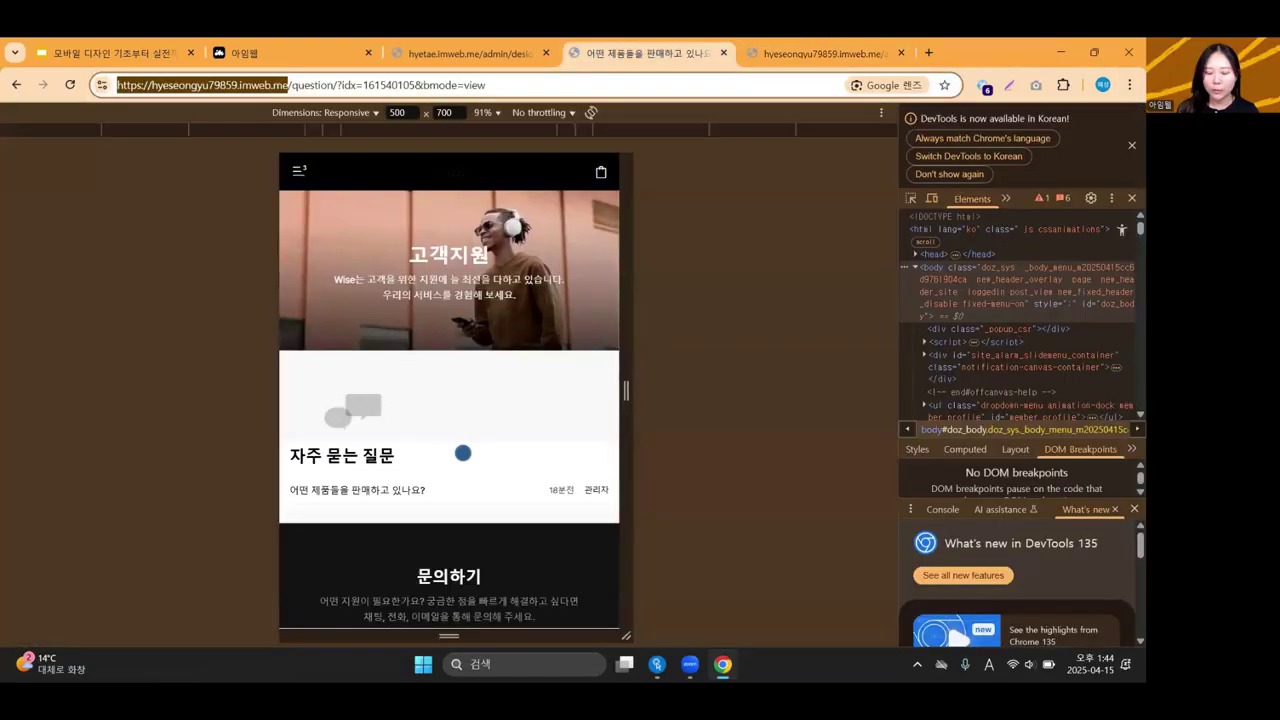
left_click(110, 52)
left_click(787, 287)
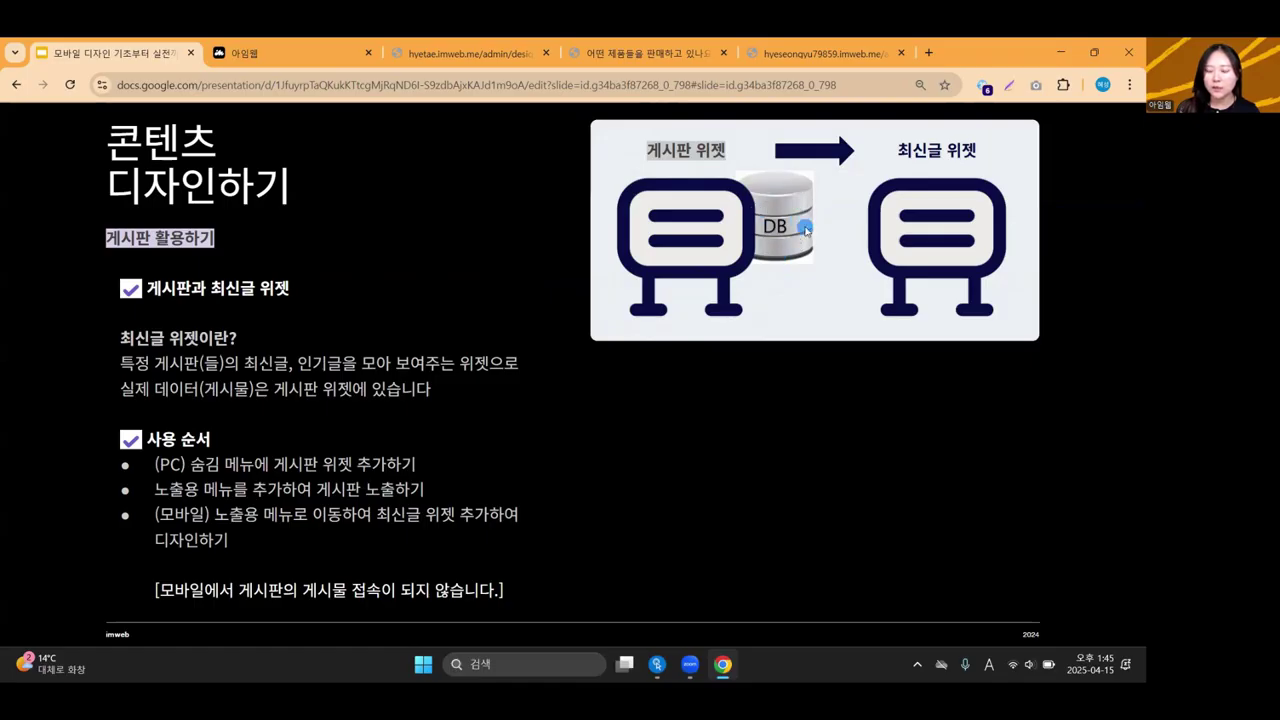
left_click(756, 273)
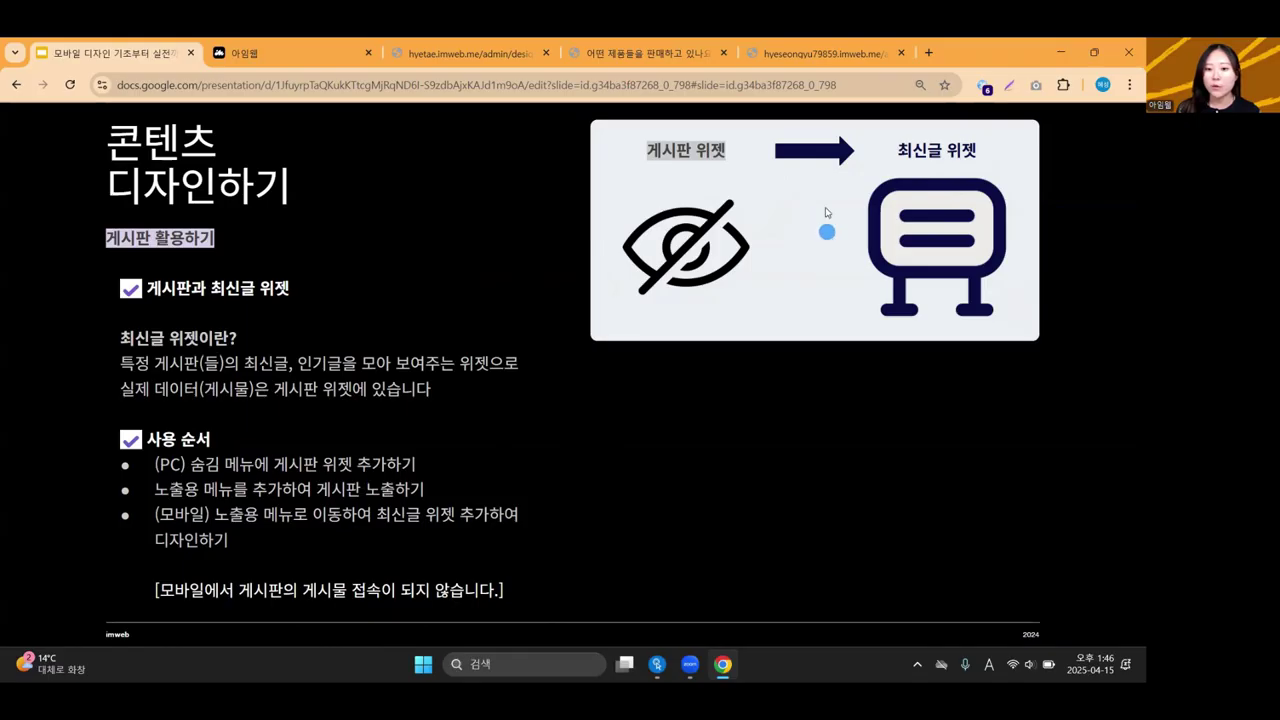
left_click(811, 54)
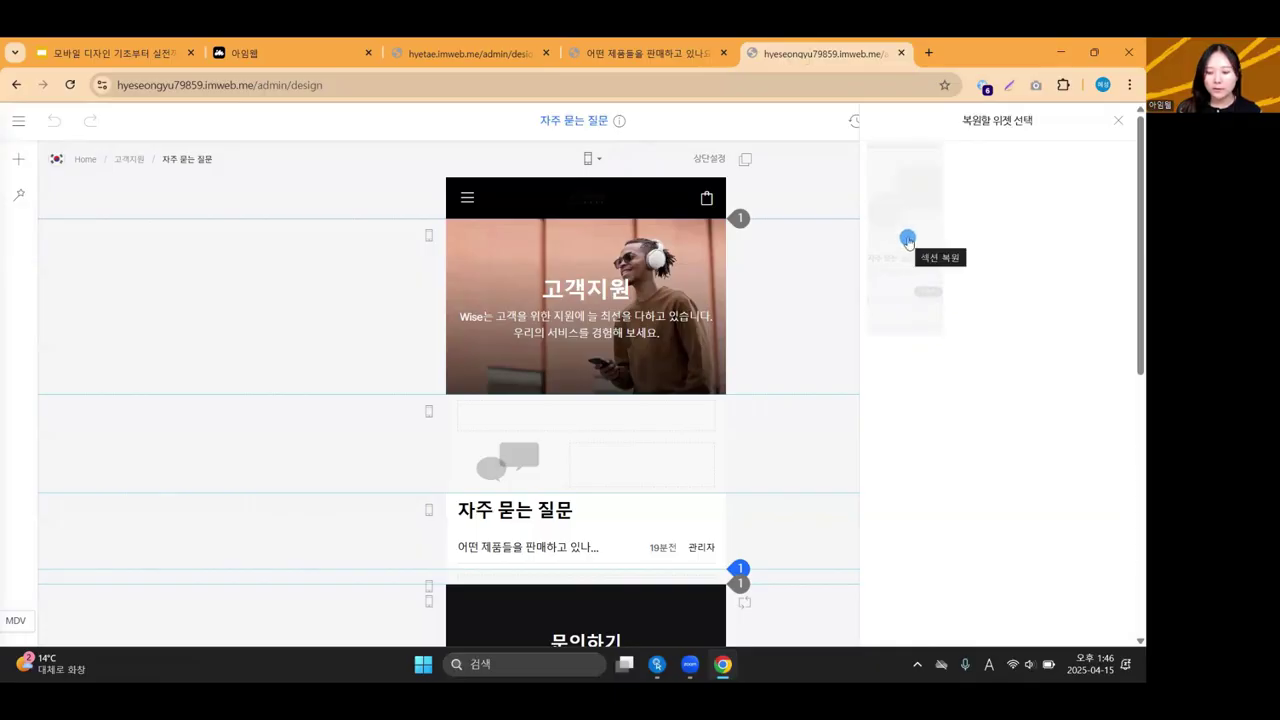
Restore the hidden 자주 묻는 질문 board section in the mobile view and delete the mobile-only section holding the 최신글 widget.
left_click(907, 240)
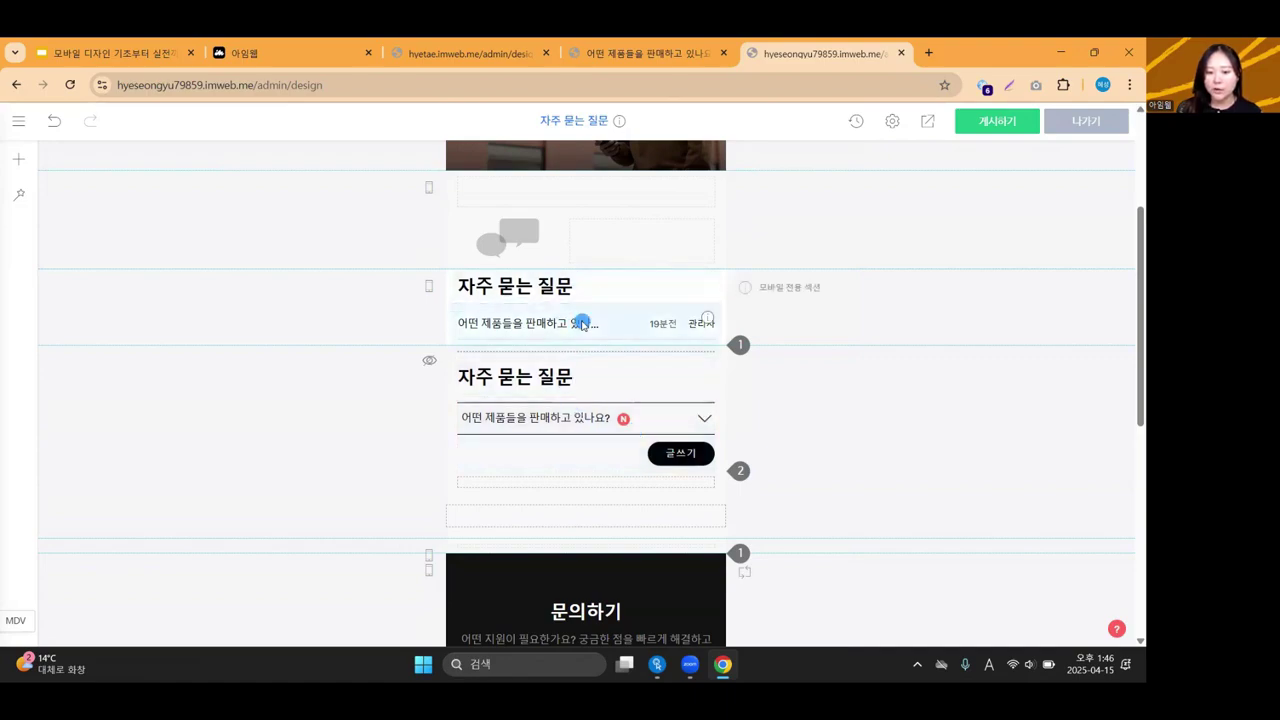
right_click(385, 312)
left_click(429, 492)
left_click(640, 375)
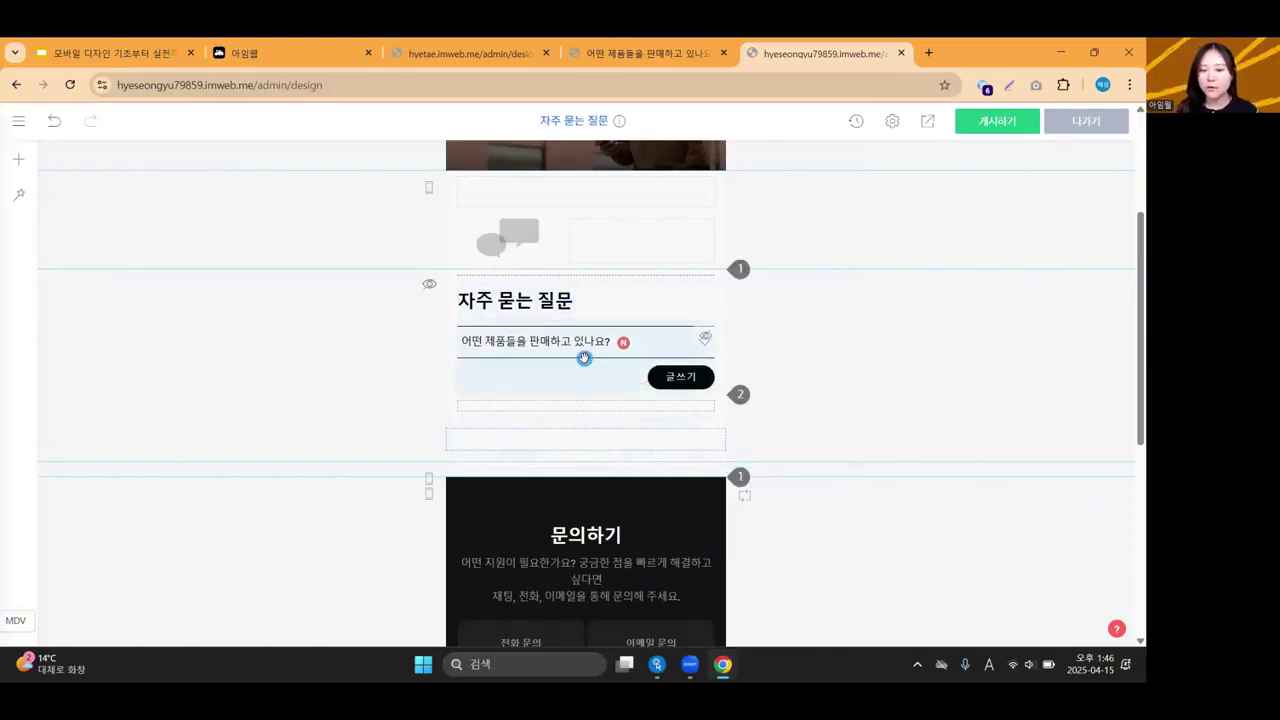
Switch the 자주 묻는 질문 page to the PC view, show the site's menu list, and examine the page's board section.
scroll(584, 368, "up", 3)
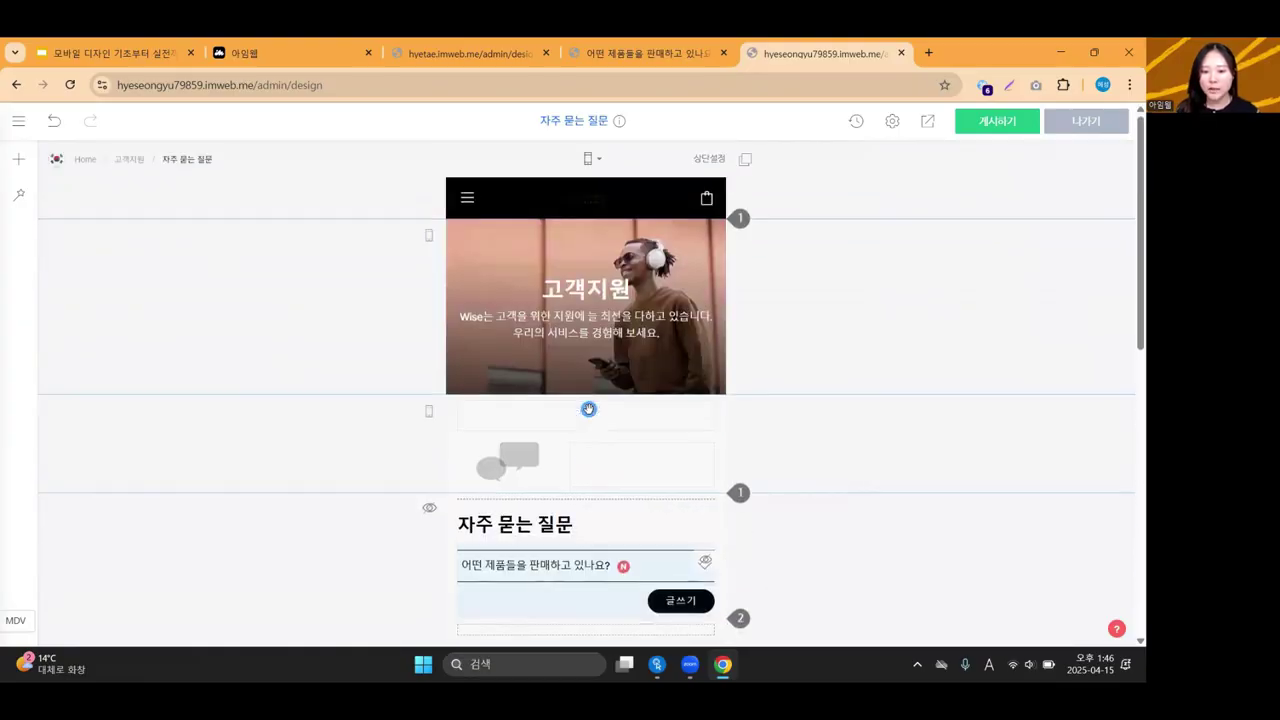
left_click(590, 158)
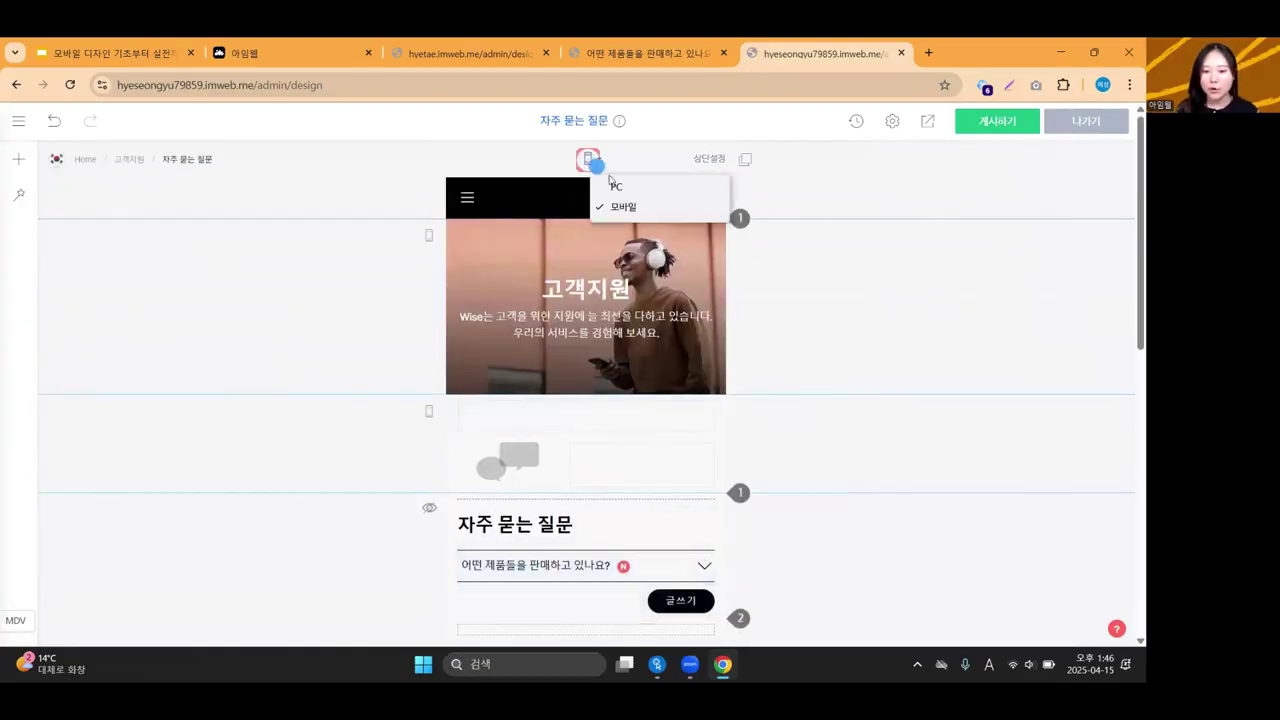
left_click(612, 187)
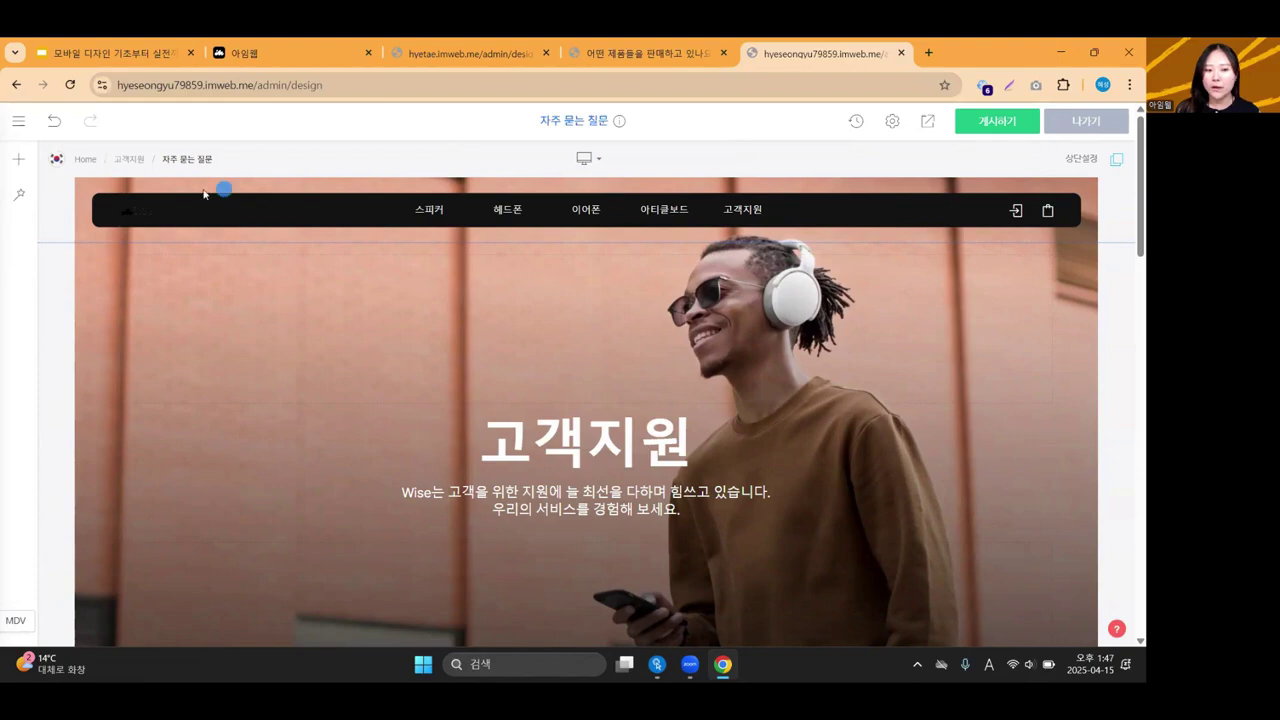
left_click(12, 122)
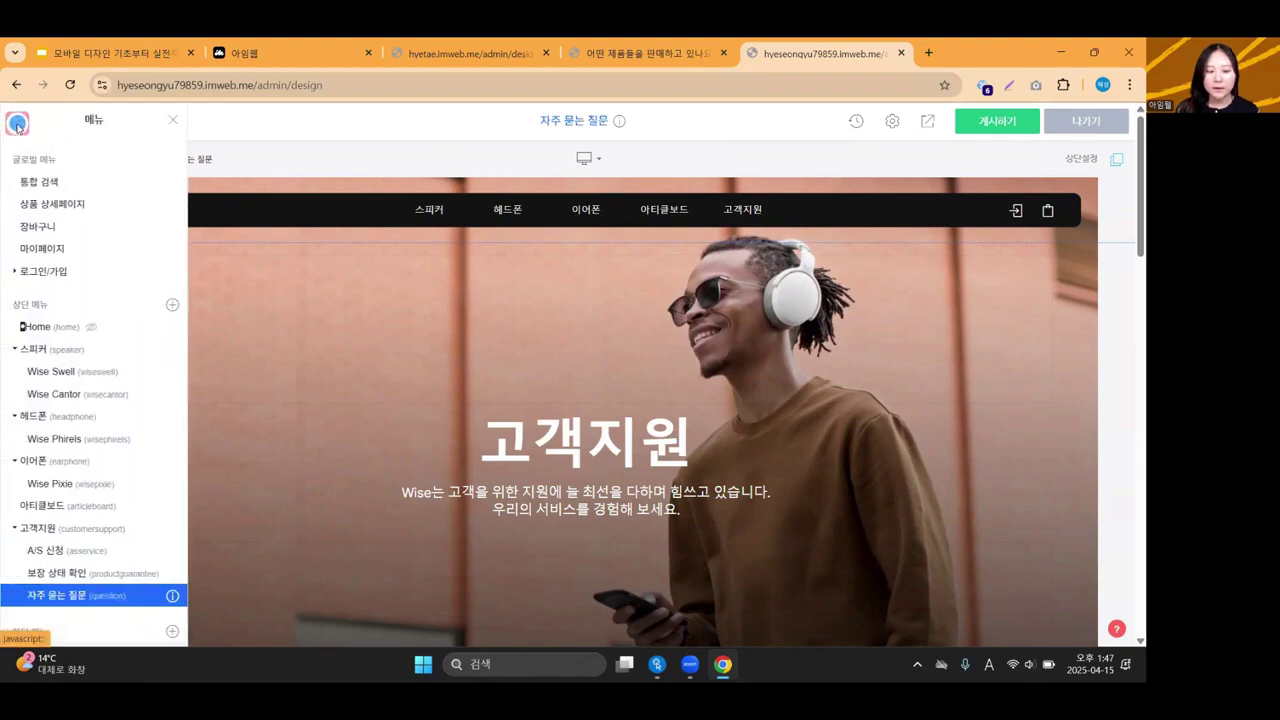
scroll(100, 401, "down", 2)
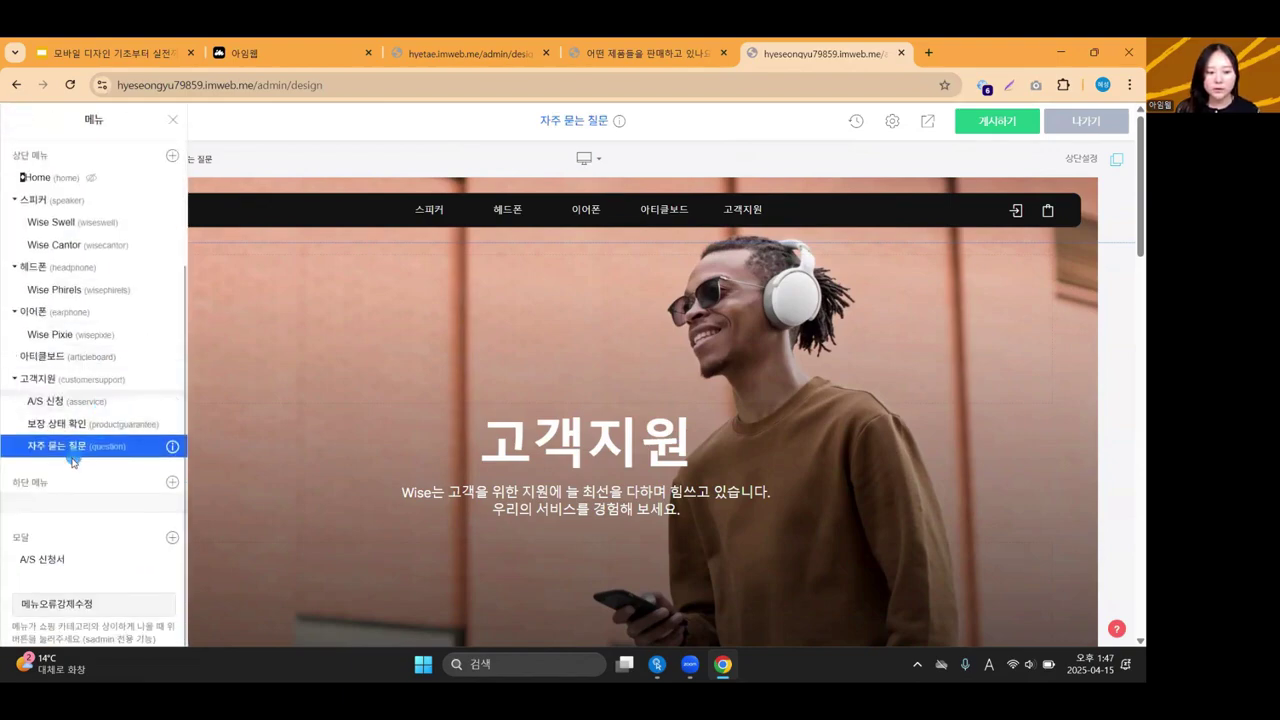
scroll(487, 458, "down", 4)
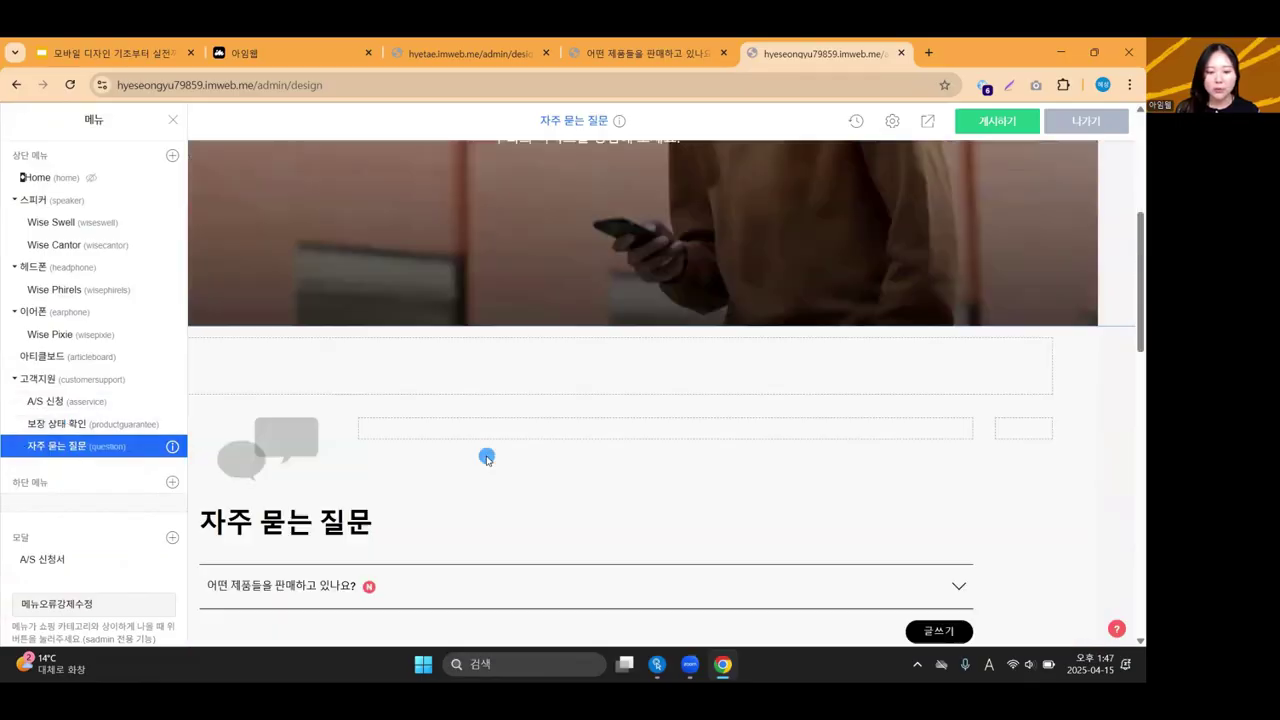
scroll(486, 455, "down", 3)
scroll(630, 447, "up", 1)
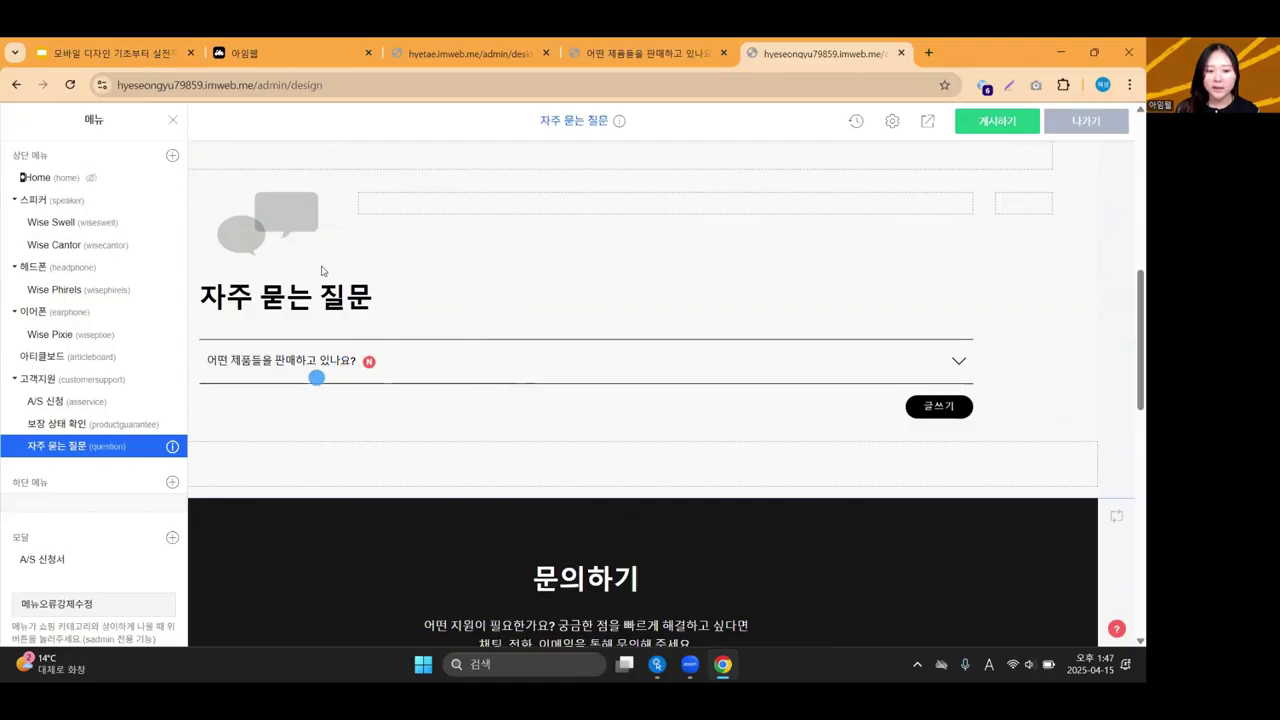
Hide the existing 자주 묻는 질문 page from the site menu and rename it 자주 묻는 질문 (보관용).
left_click(335, 378)
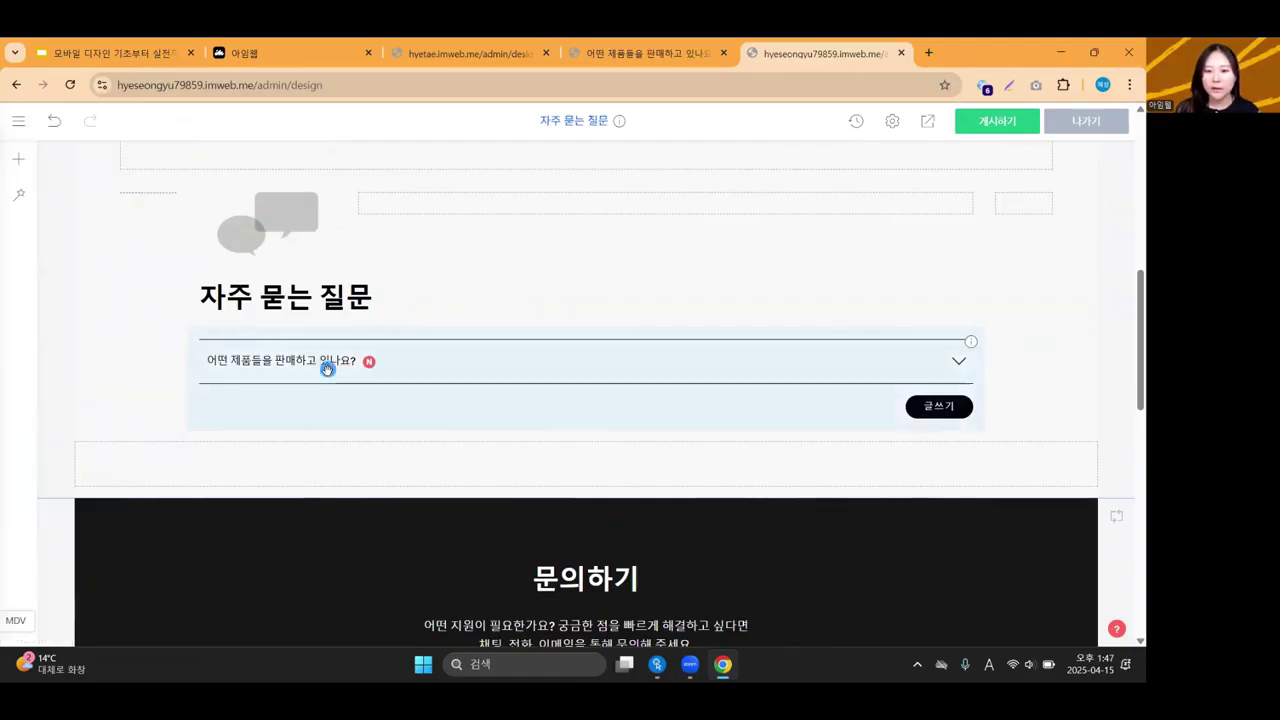
left_click(22, 124)
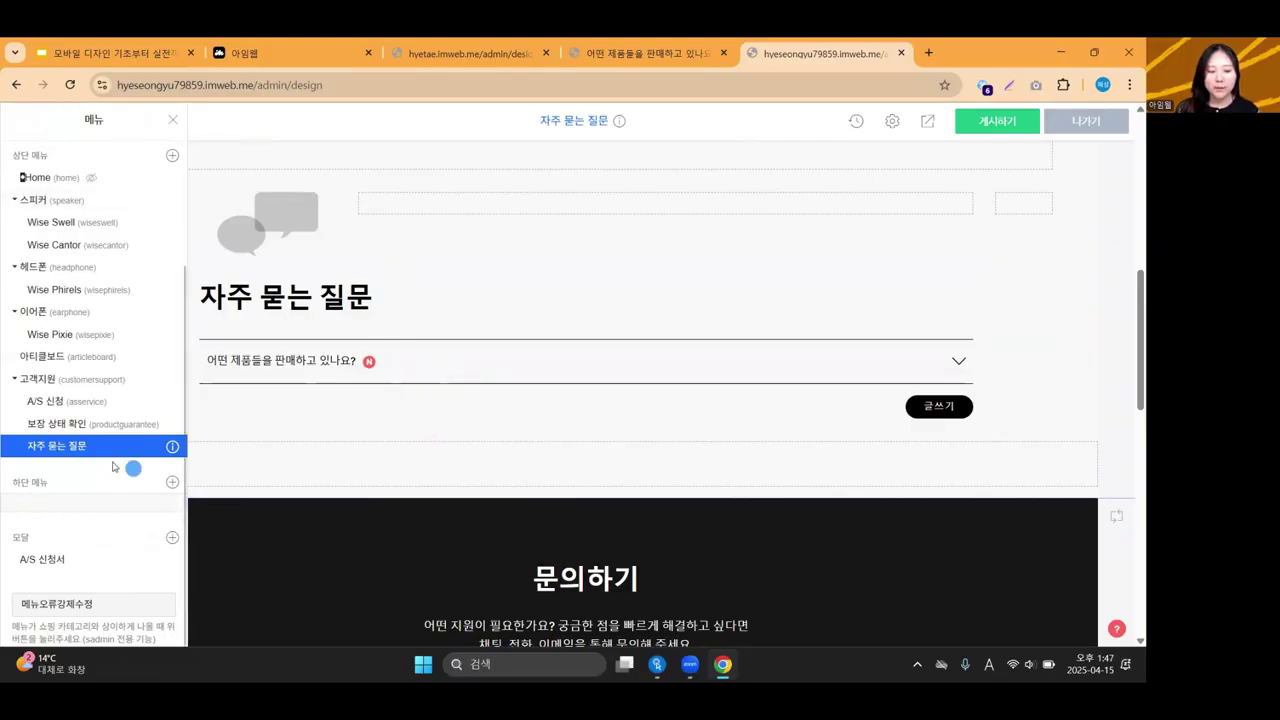
left_click(172, 449)
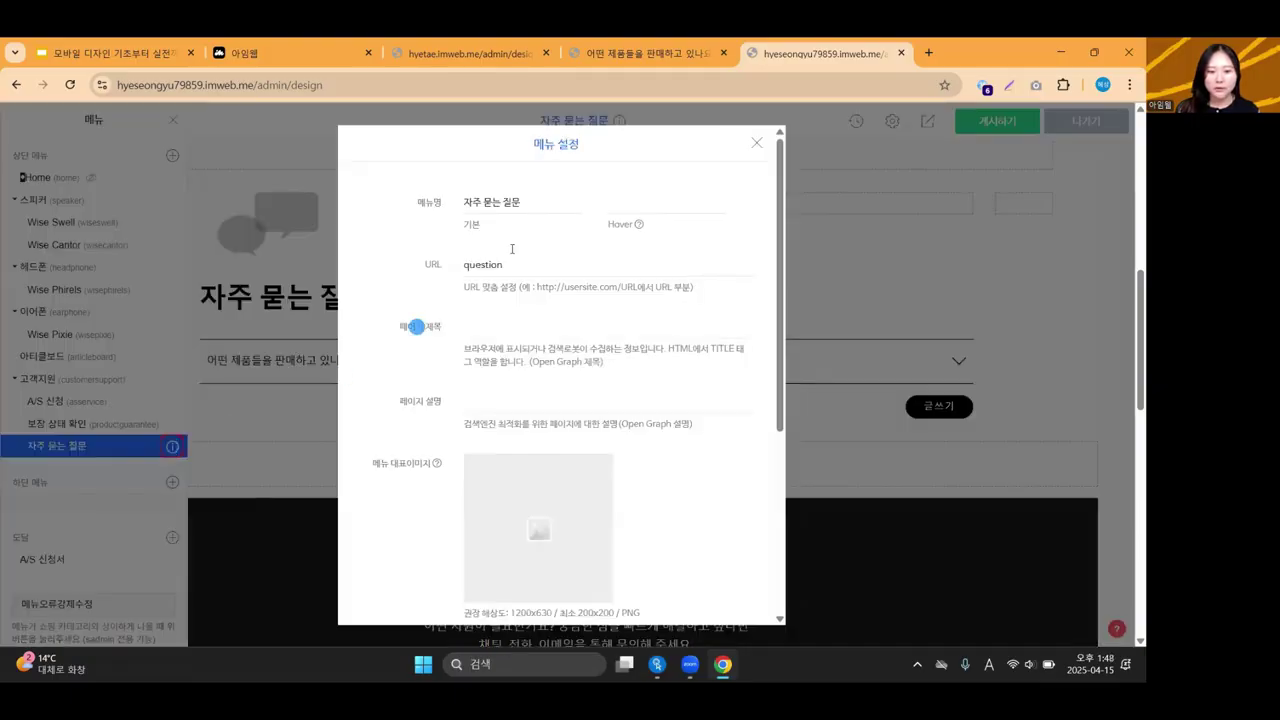
scroll(535, 344, "down", 3)
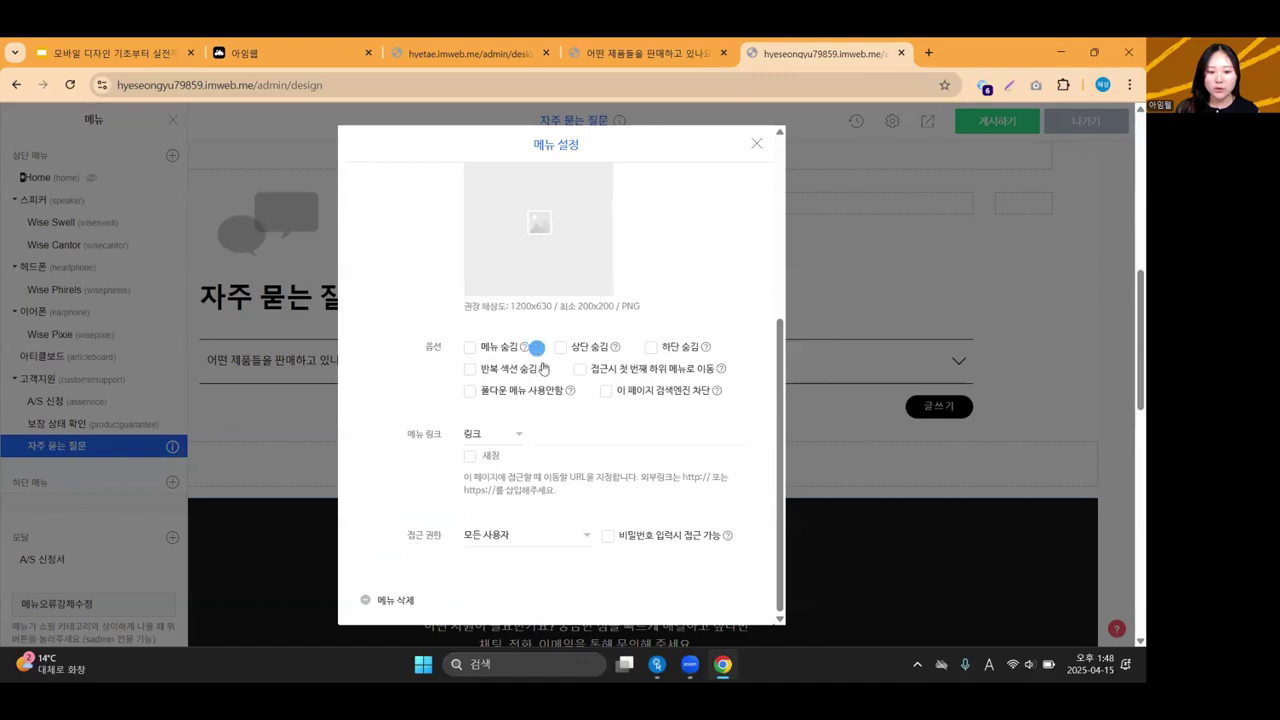
left_click(470, 347)
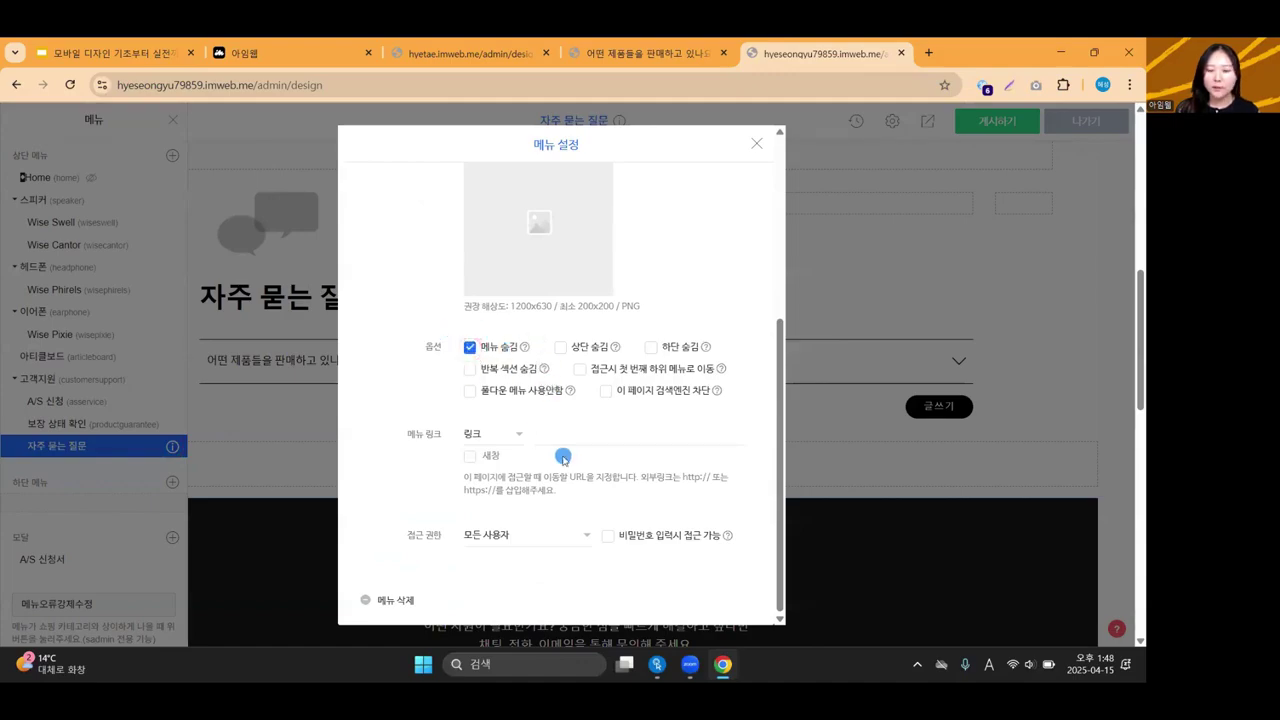
scroll(563, 457, "up", 3)
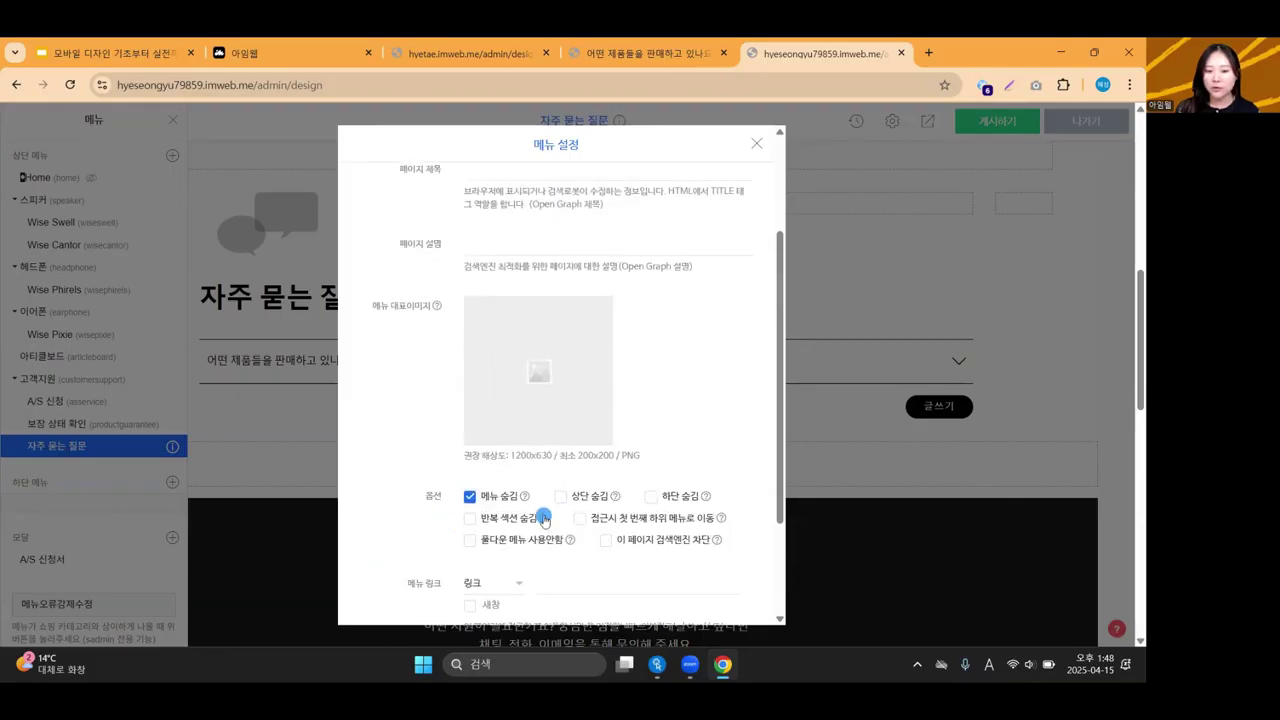
scroll(544, 500, "up", 3)
left_click(546, 197)
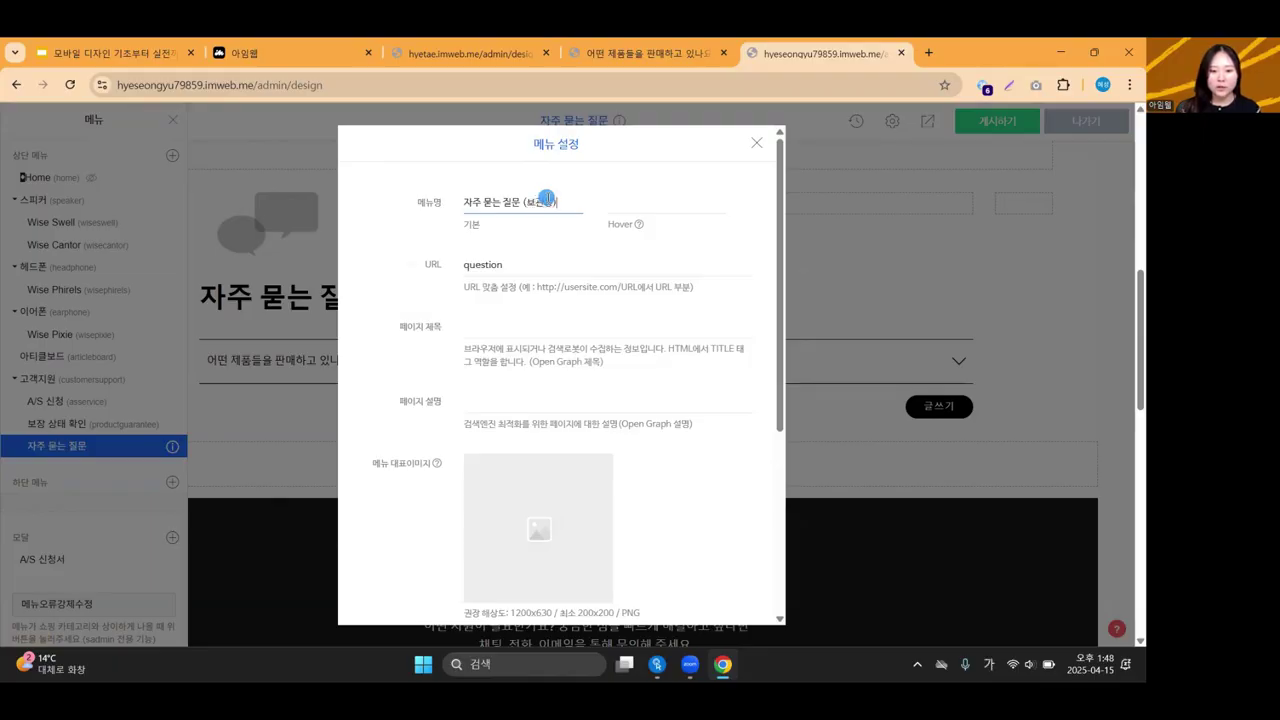
left_click(756, 143)
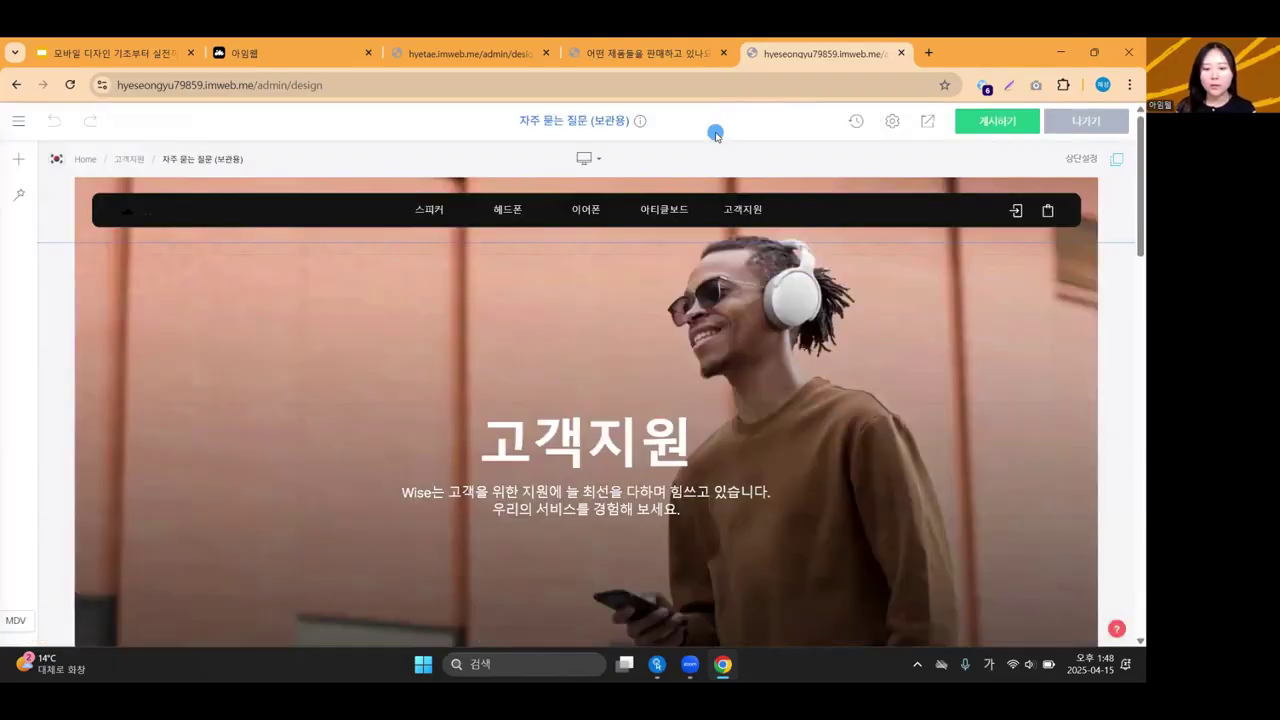
mouse_move(749, 208)
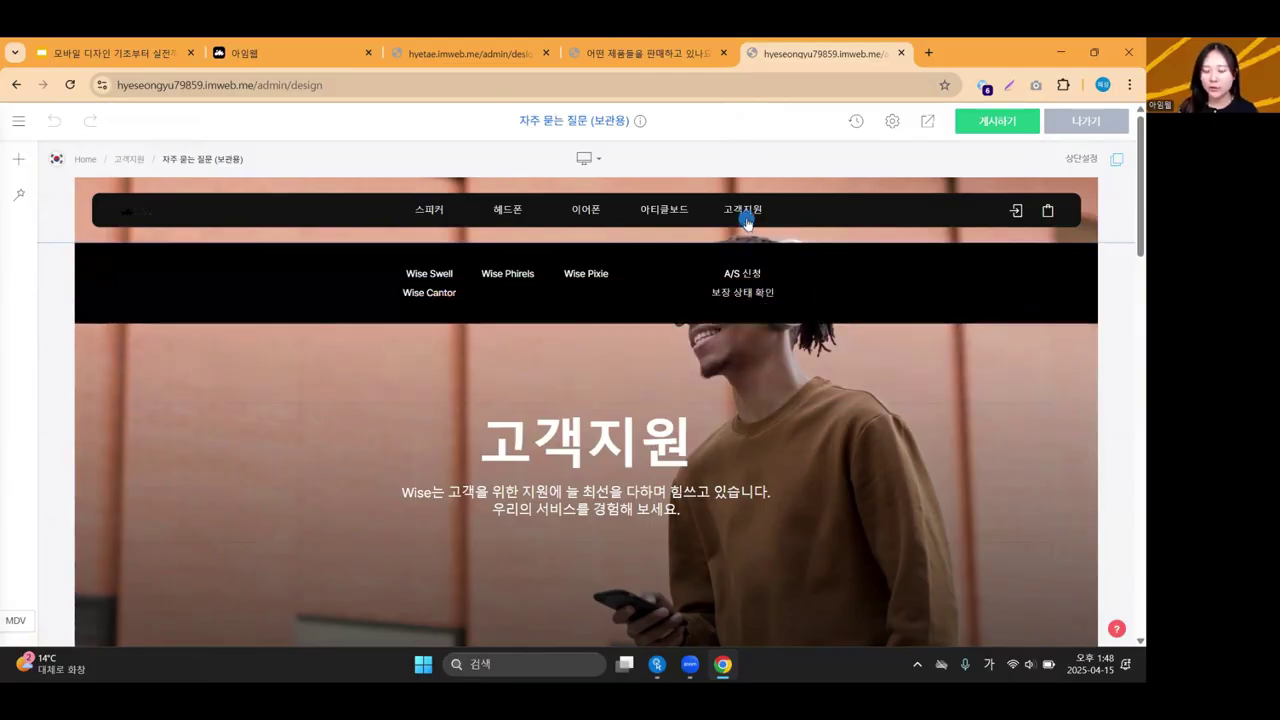
Add a new page named 자주 묻는 질문 to the site's 상단 메뉴.
left_click(20, 122)
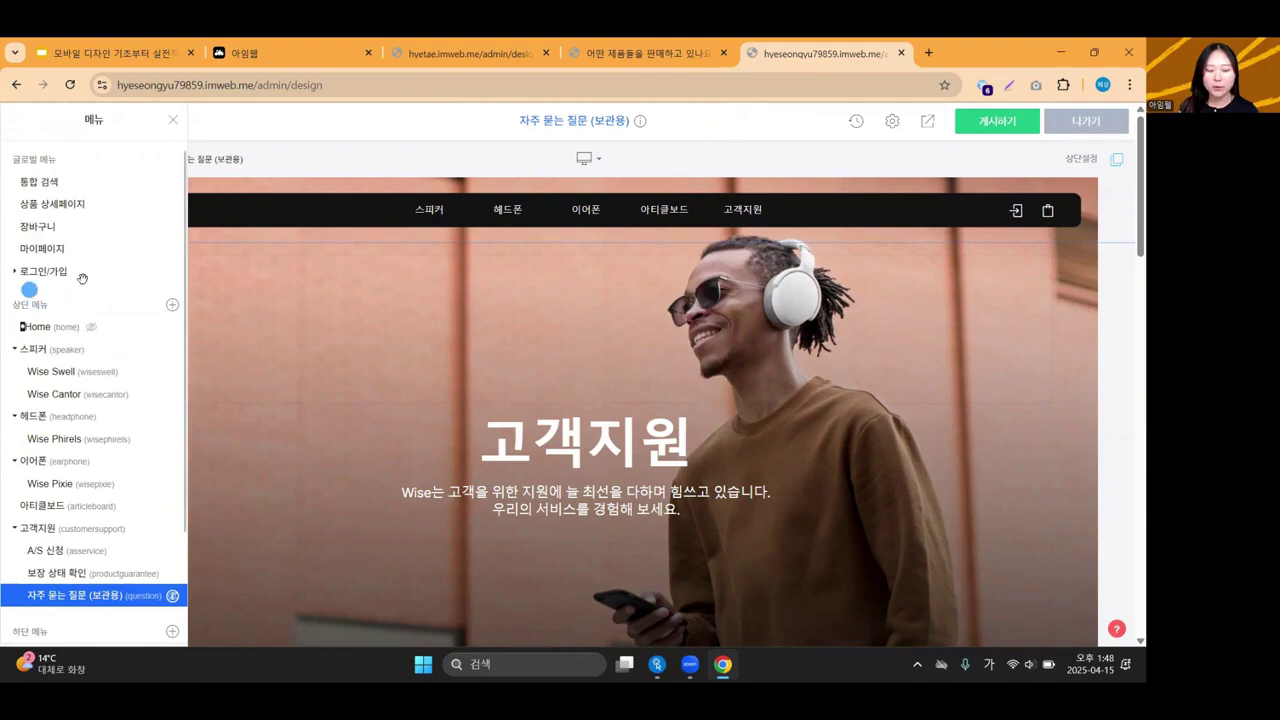
left_click(168, 307)
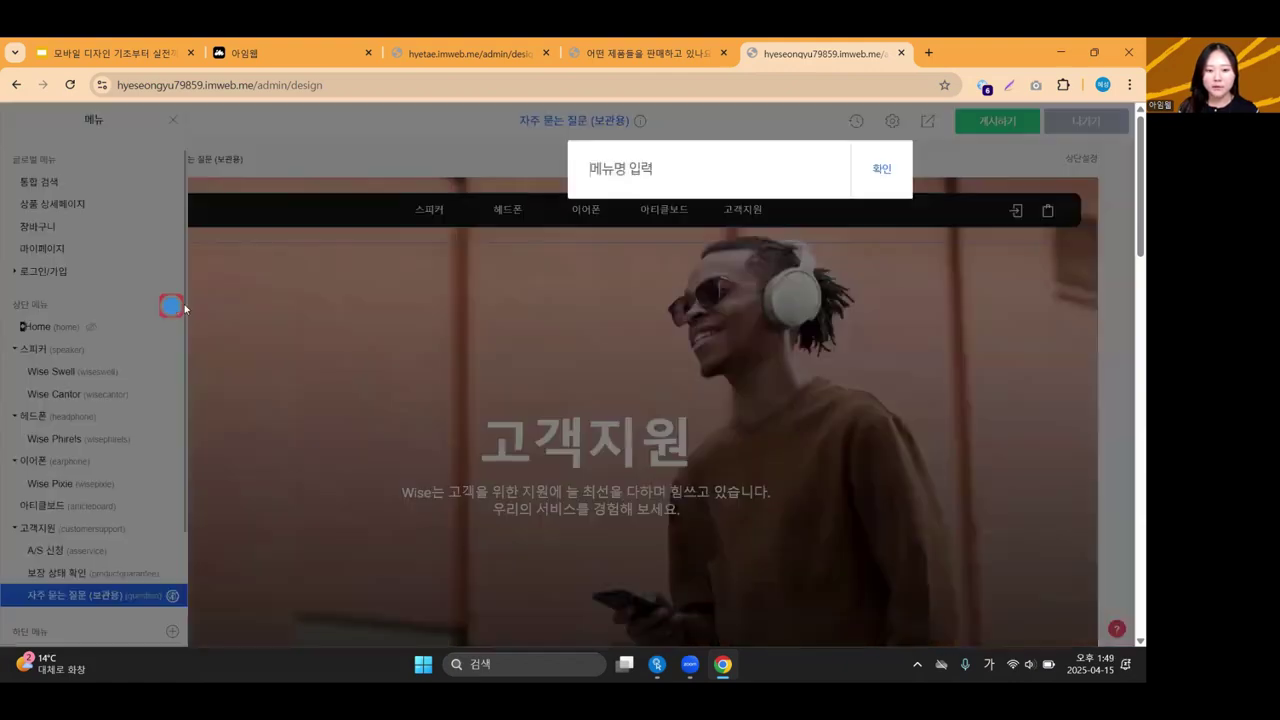
type("ㅈ디짐")
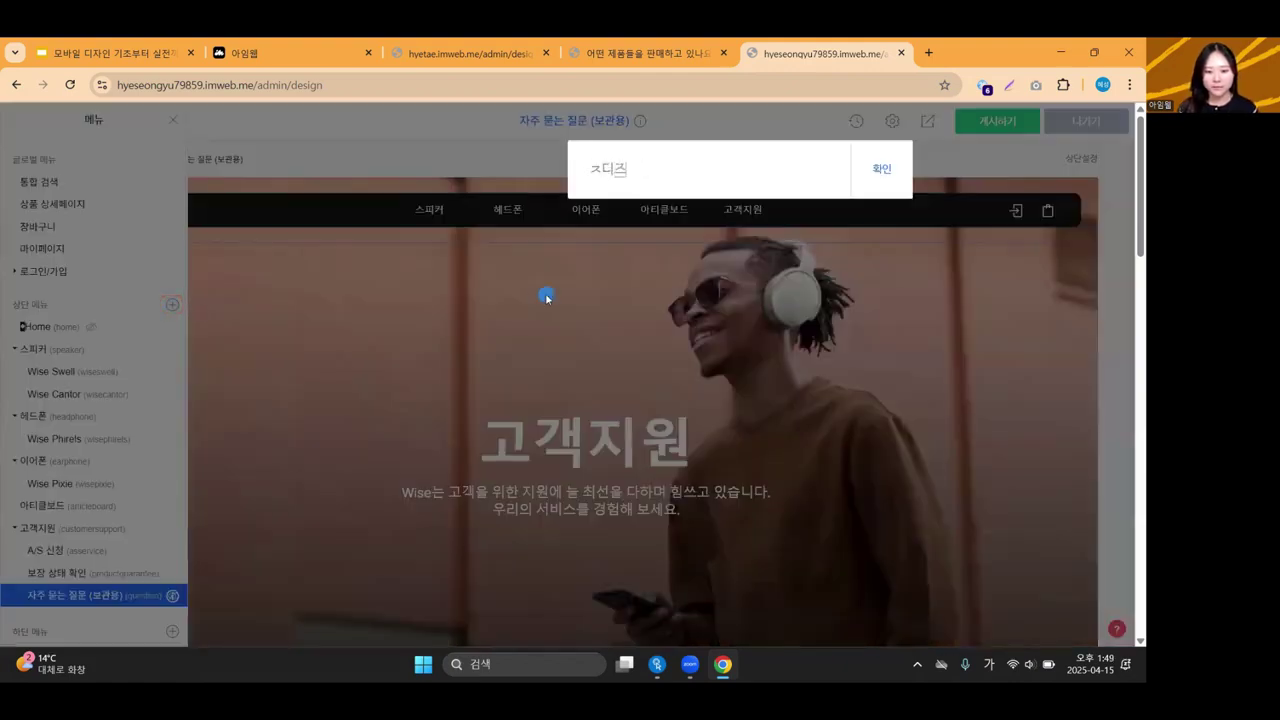
type("ㅈ")
key("BackSpace")
key("BackSpace")
type("재")
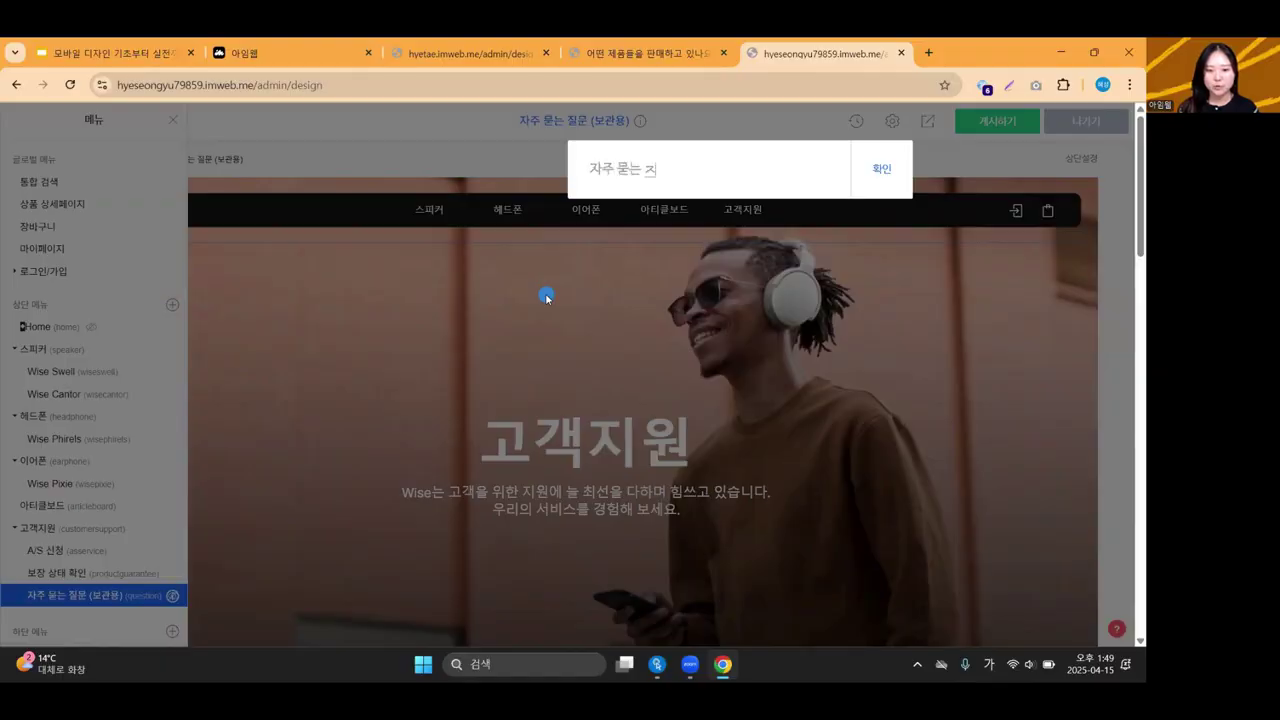
type("주 묻는 질문")
key("Return")
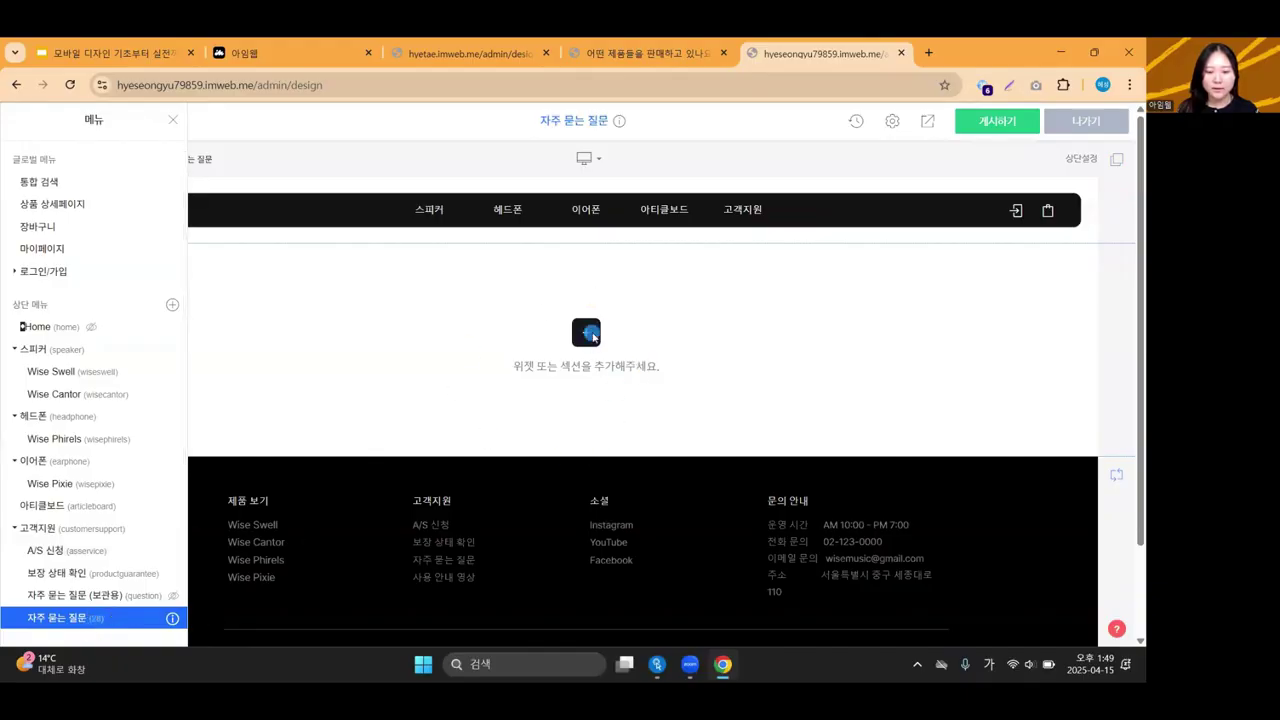
Insert a 최신글 widget on the empty 자주 묻는 질문 page.
left_click(592, 334)
left_click(585, 334)
key("ctrl+f")
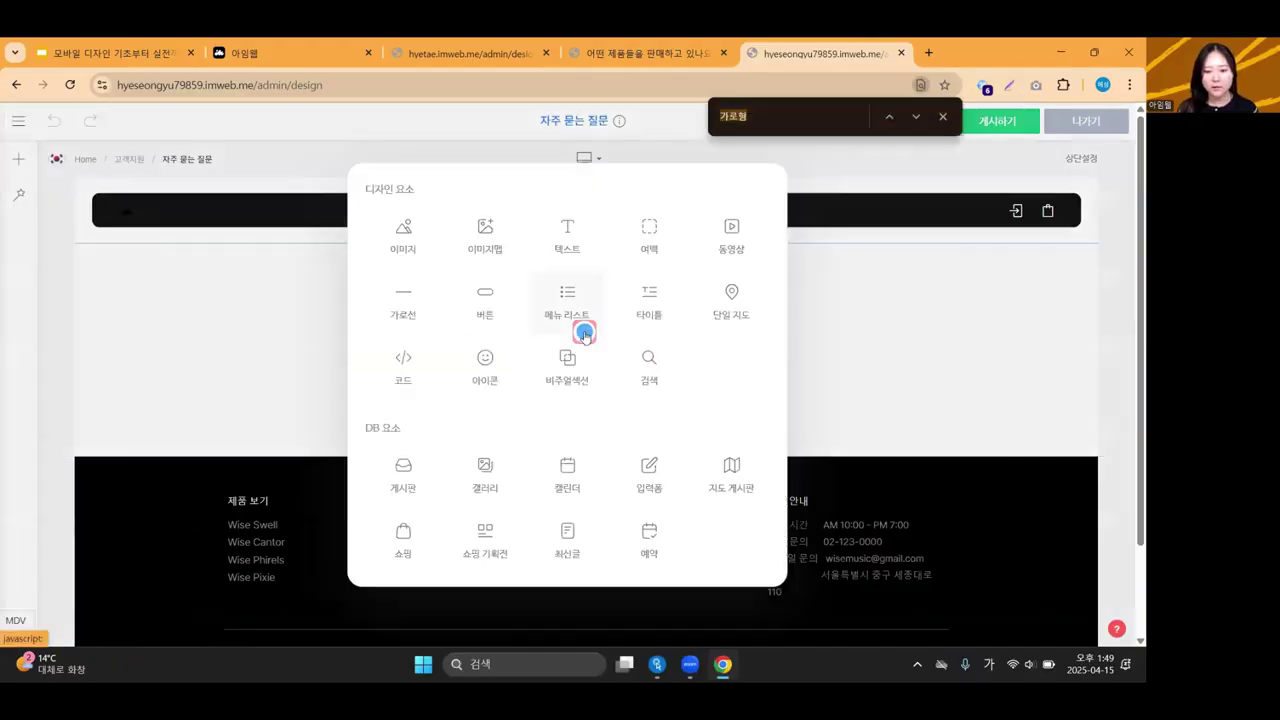
left_click(592, 535)
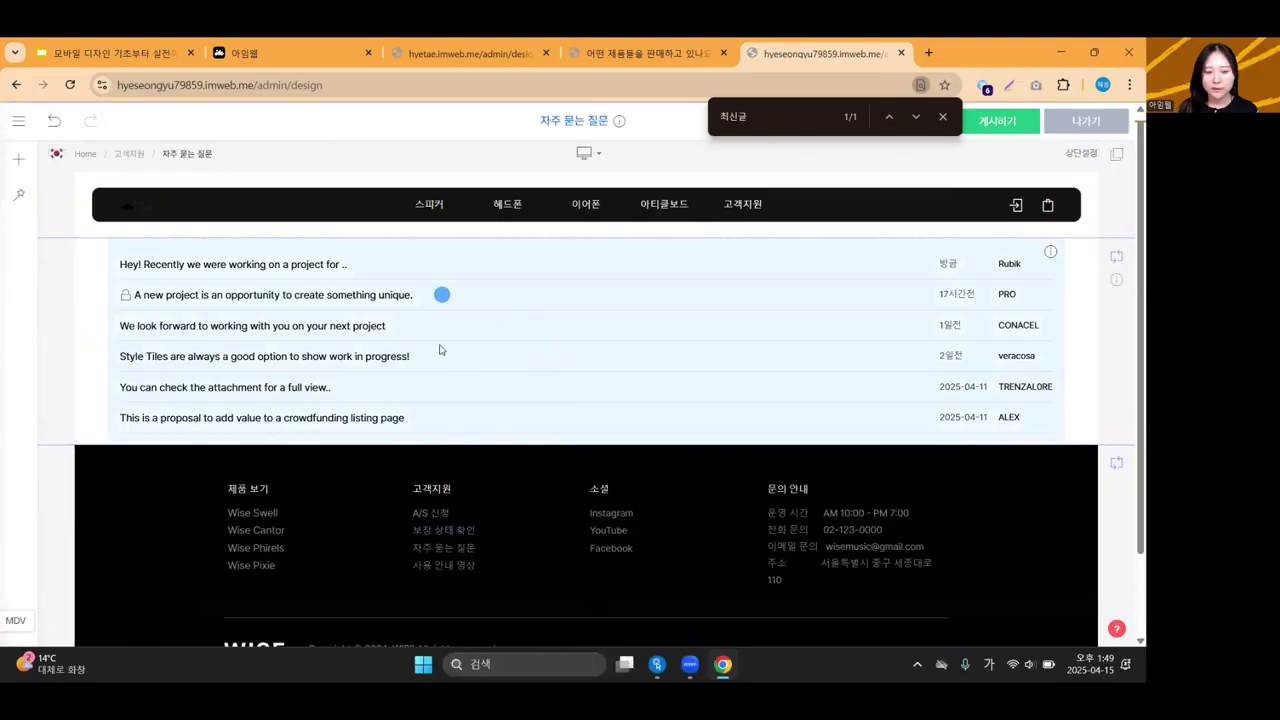
left_click(414, 373)
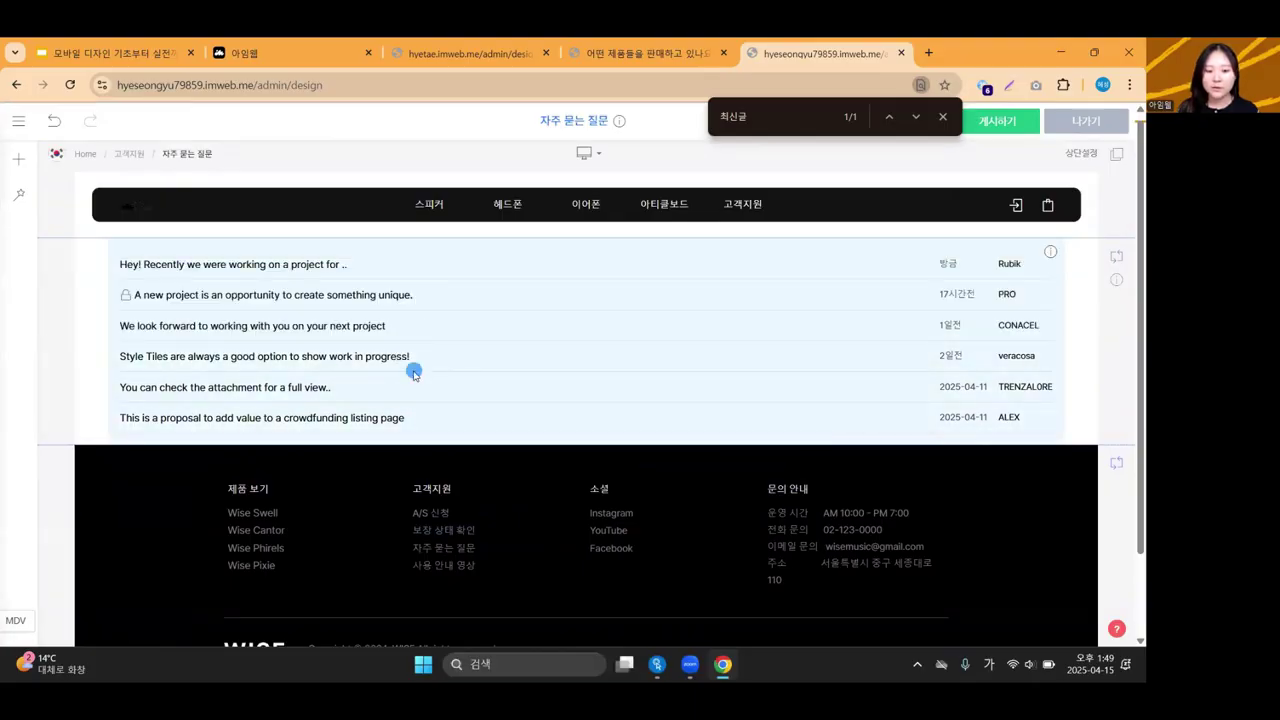
Link the 최신글 widget to the 자주 묻는 질문 board.
right_click(445, 307)
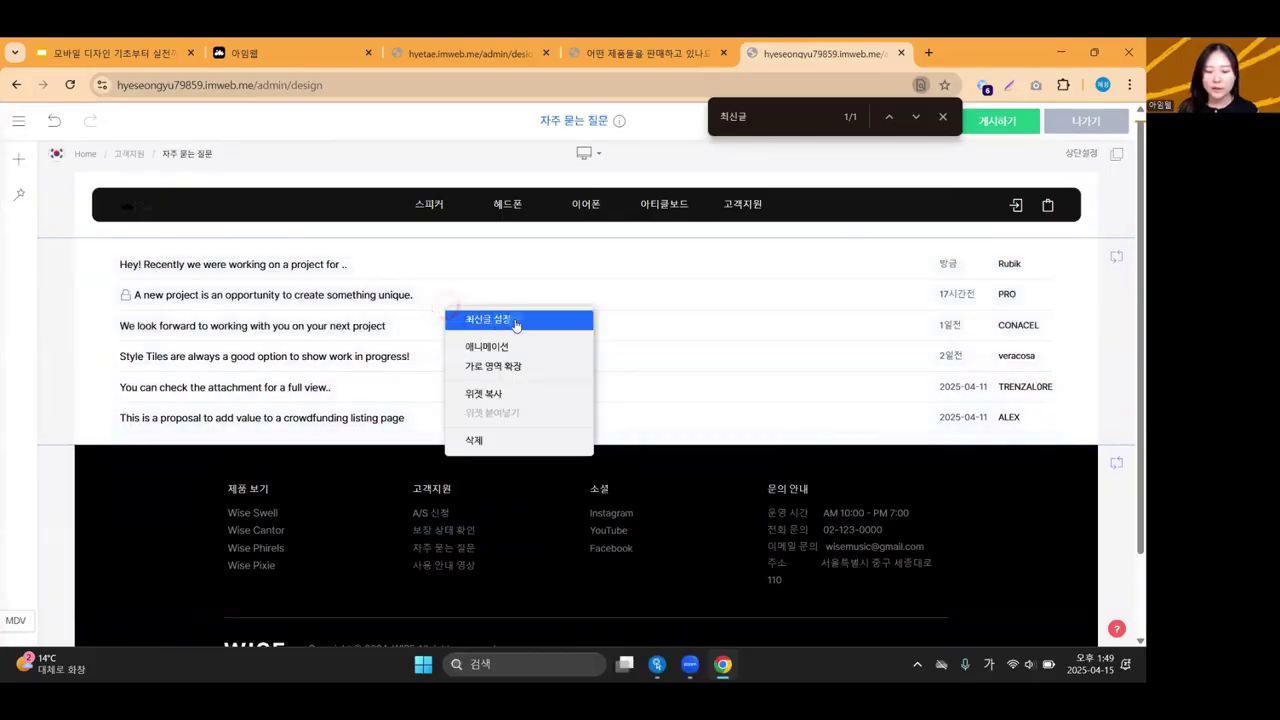
left_click(515, 321)
left_click(434, 557)
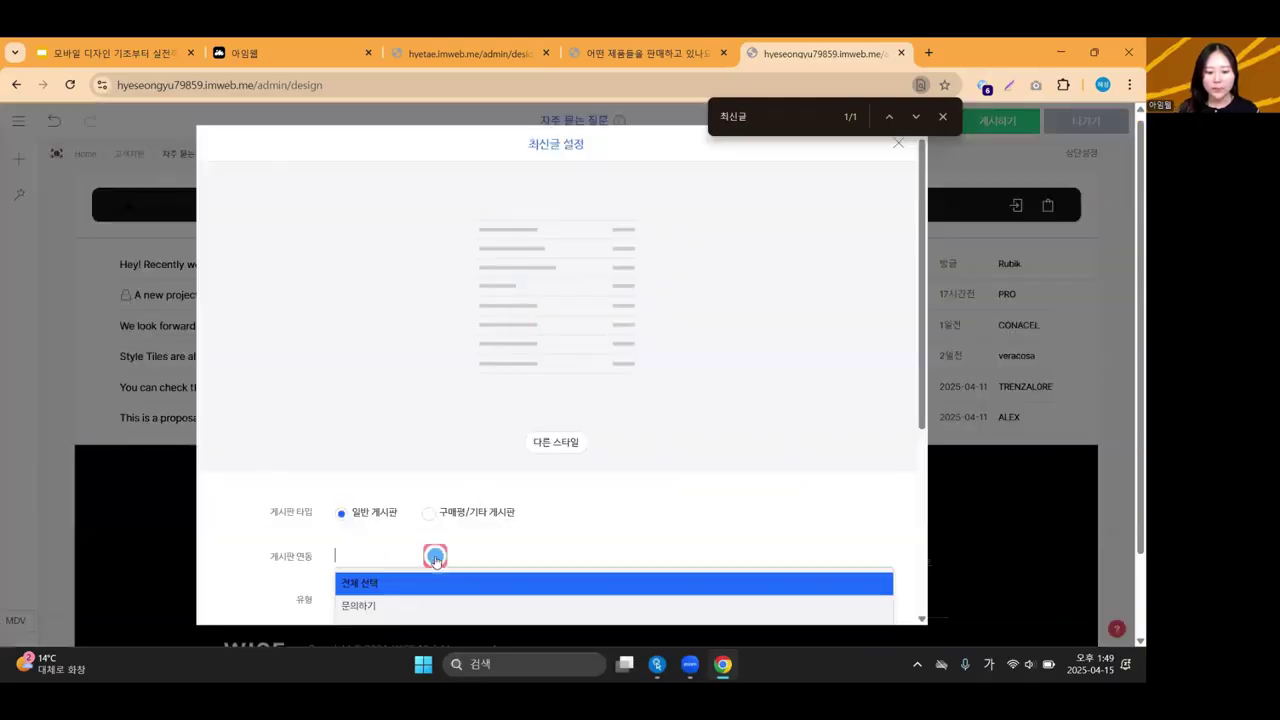
scroll(435, 560, "down", 2)
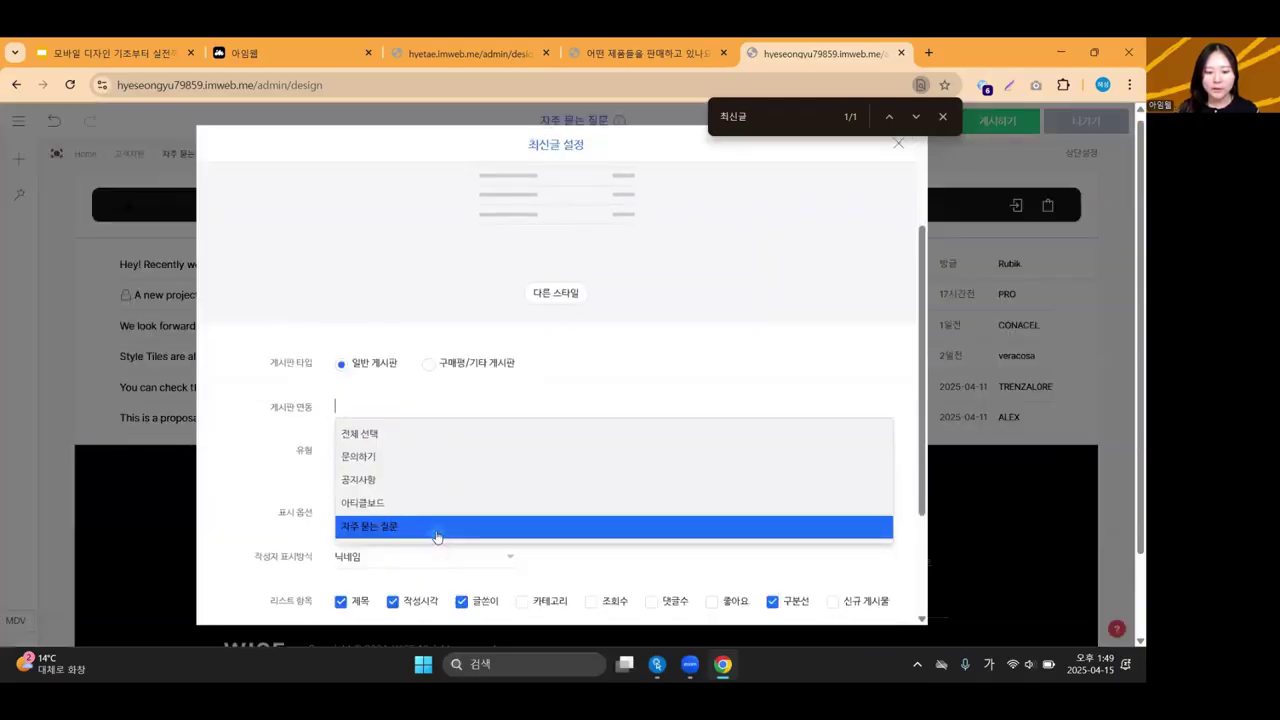
left_click(436, 530)
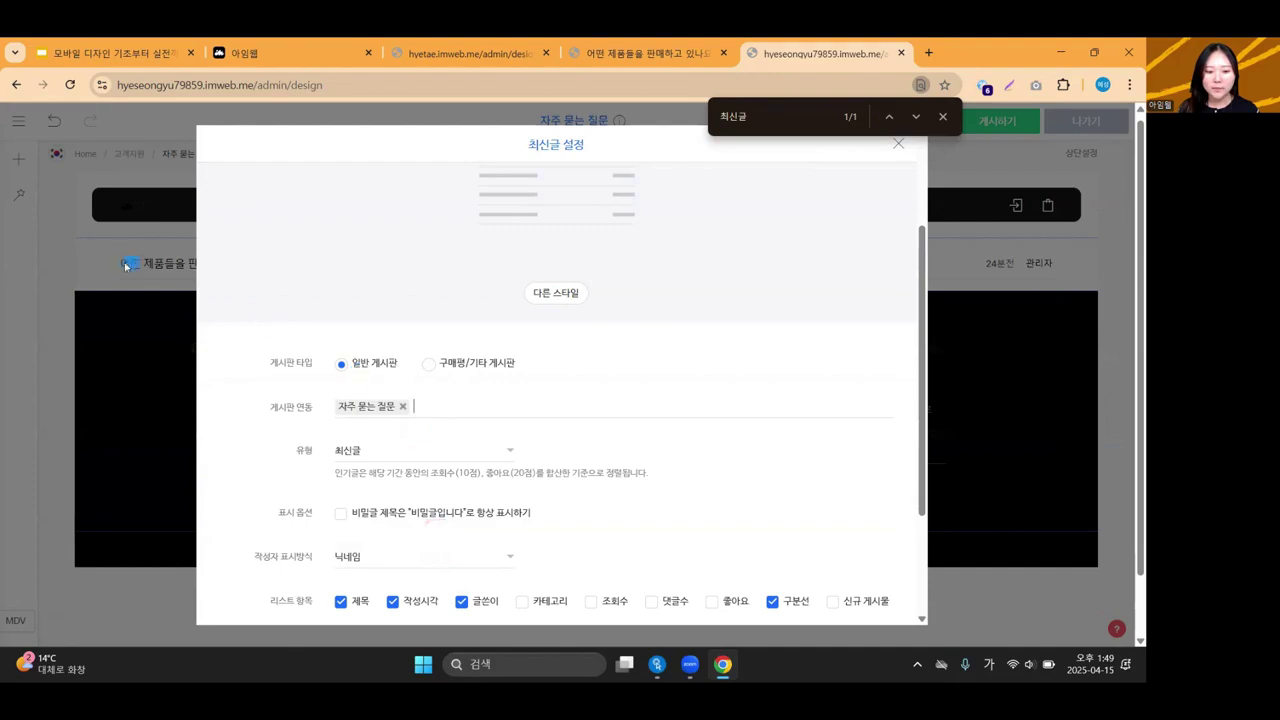
left_click(77, 272)
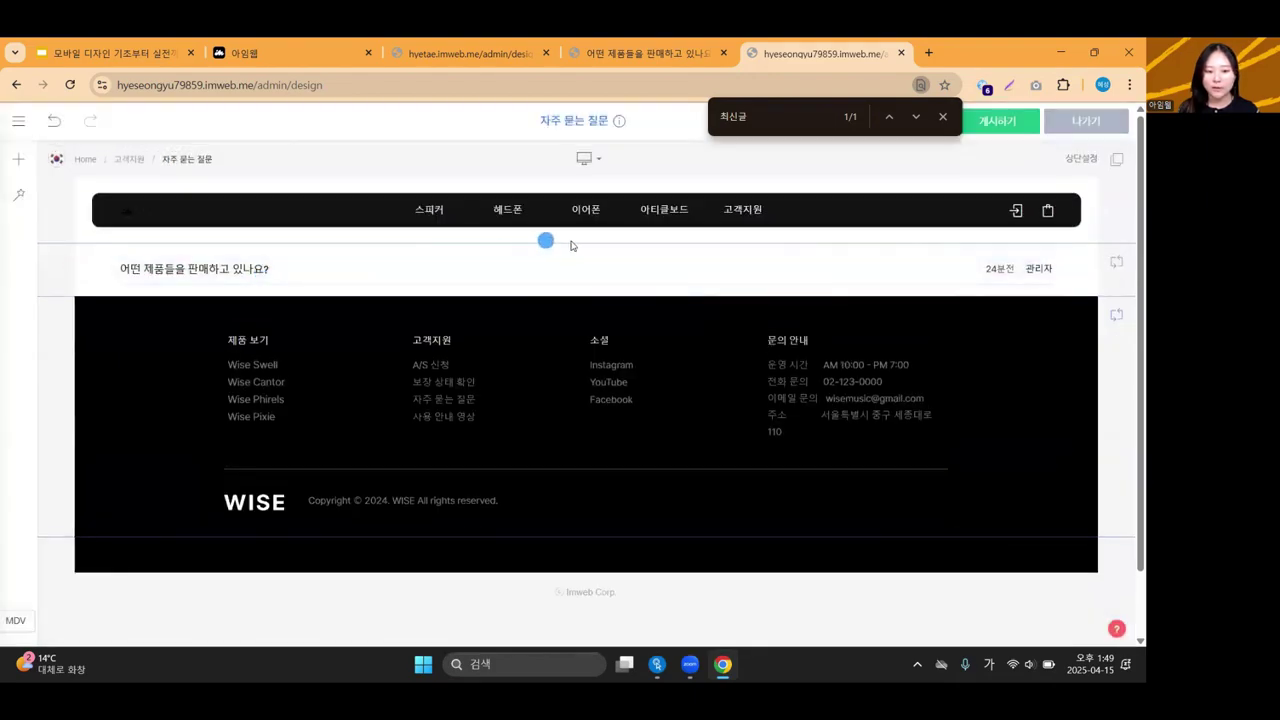
Add a text widget above the 최신글 list and replace its placeholder with 자주 묻는 질문.
left_click(587, 246)
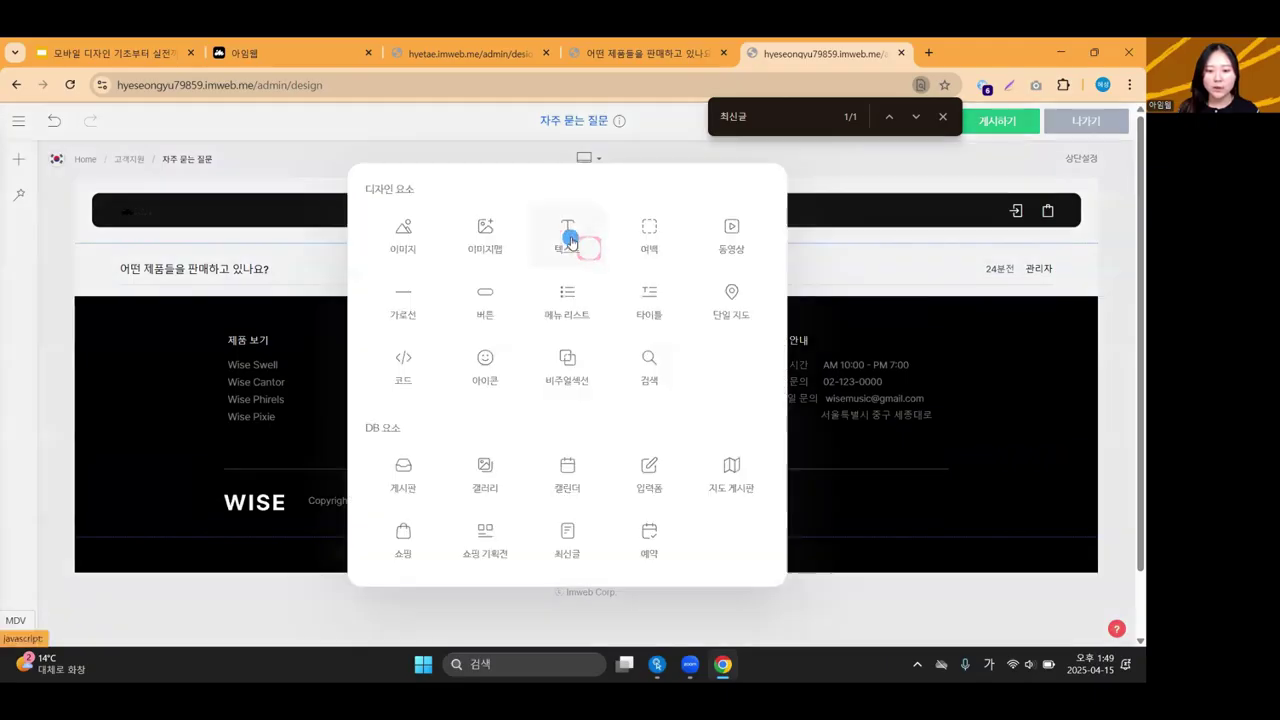
left_click(570, 240)
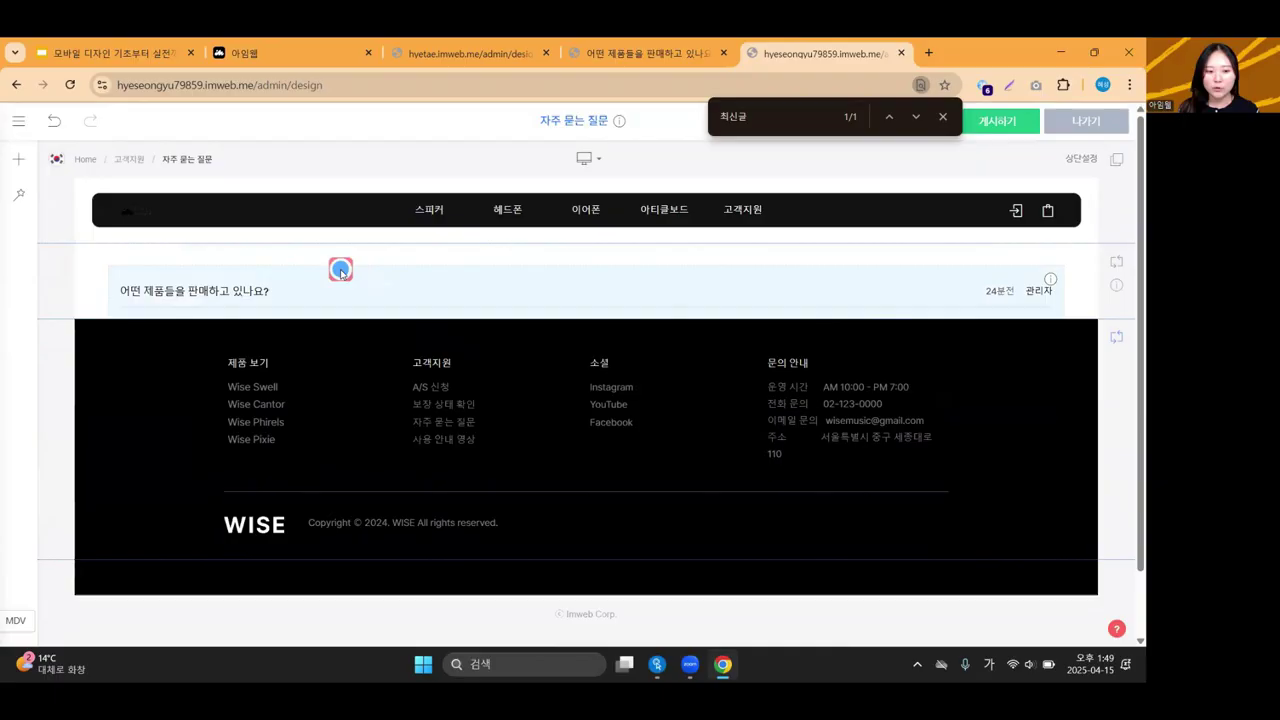
double_click(340, 268)
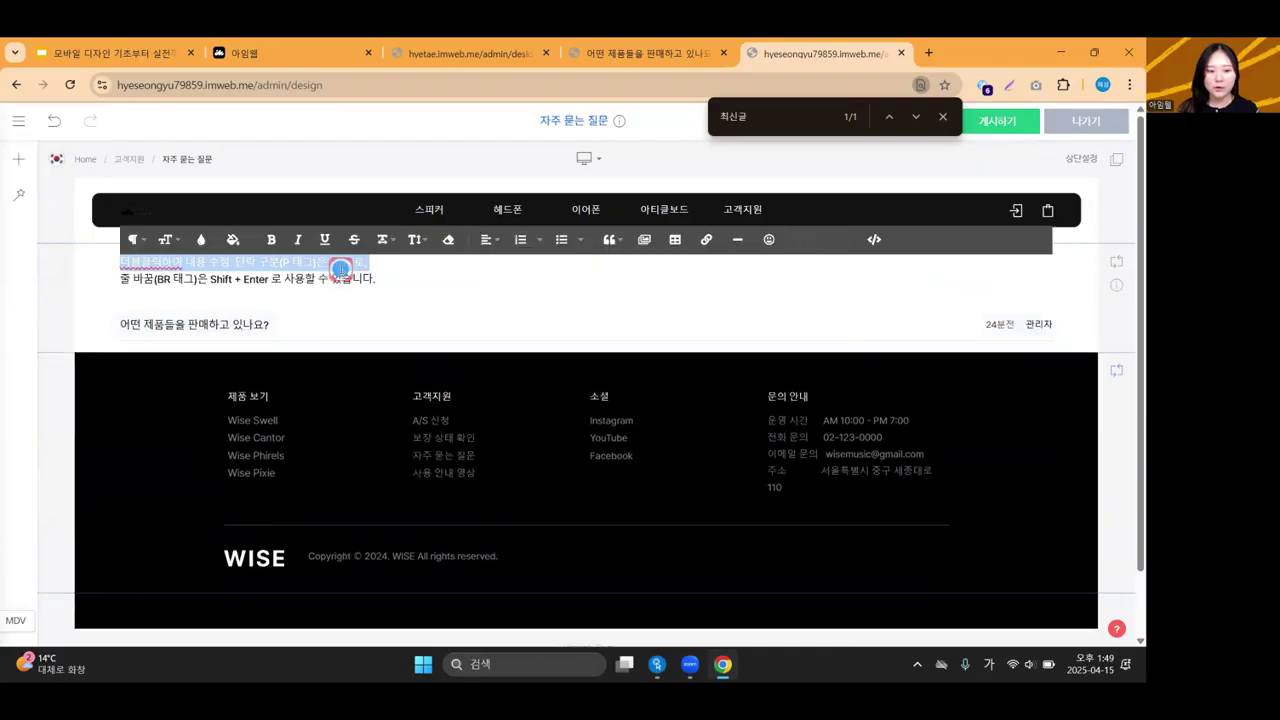
key("ctrl+a")
type("자무")
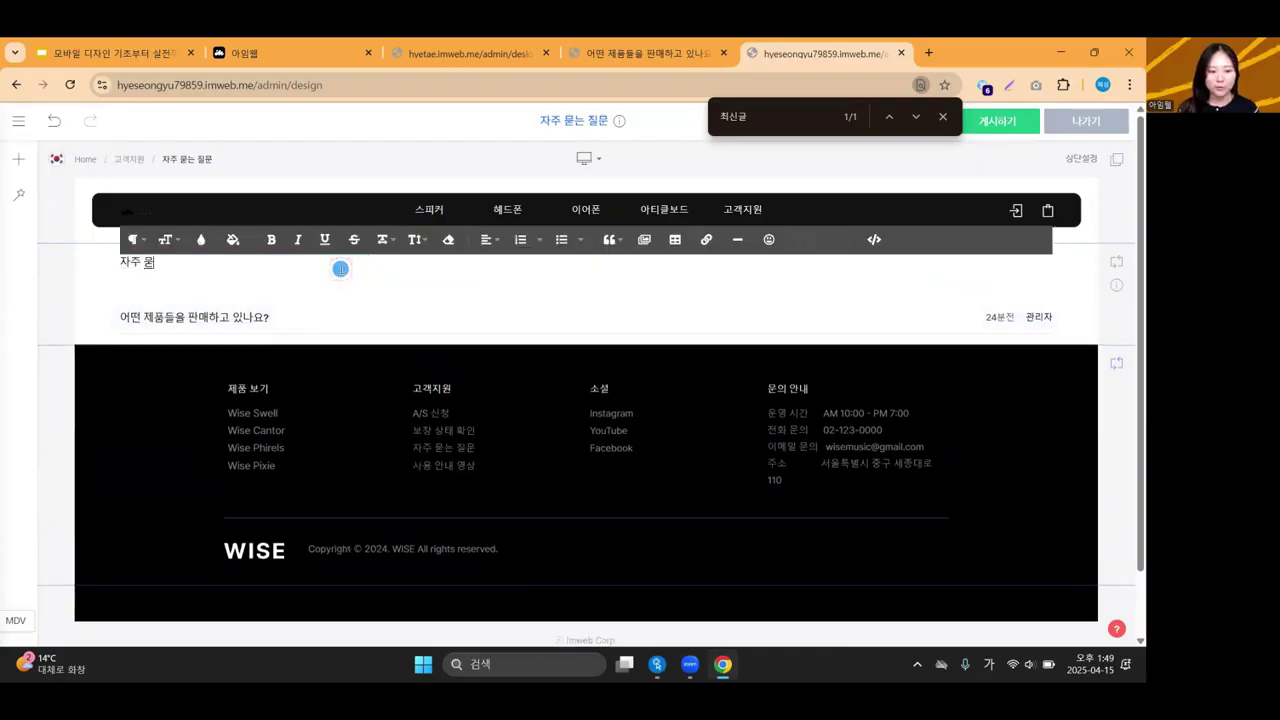
Make the 자주 묻는 질문 heading text bold and enlarge its font size.
key("ctrl+a")
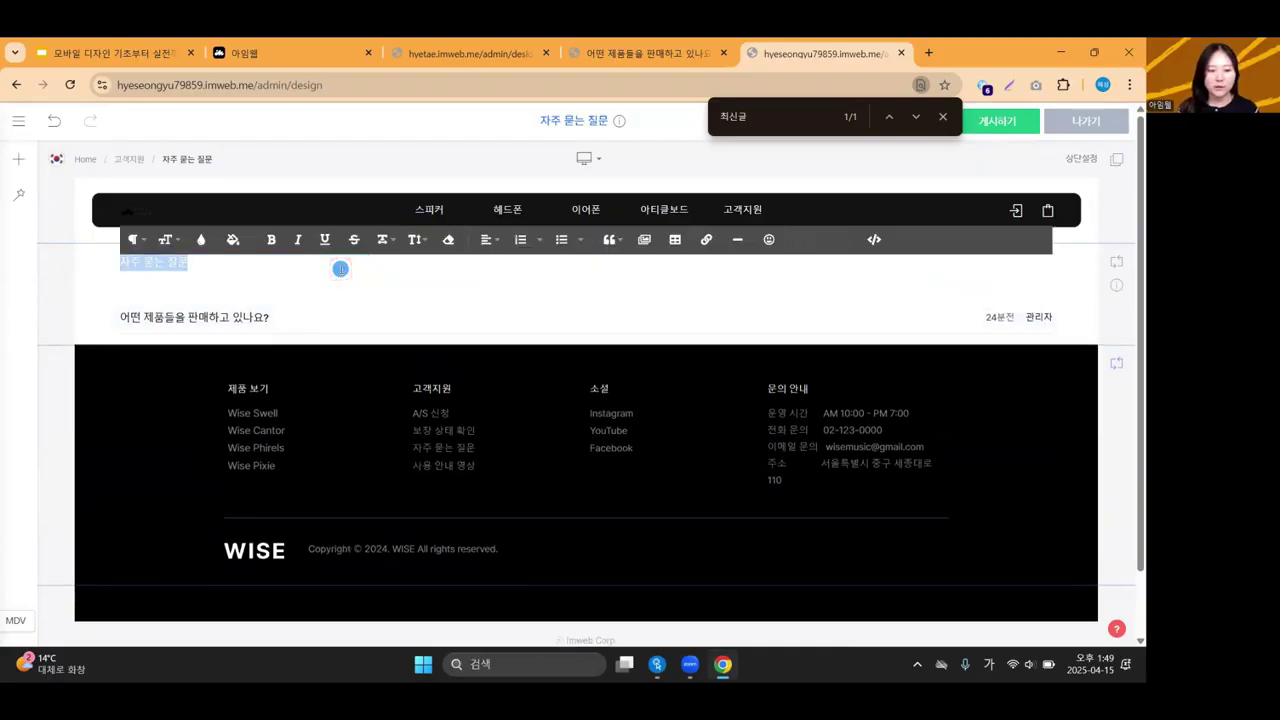
left_click(130, 266)
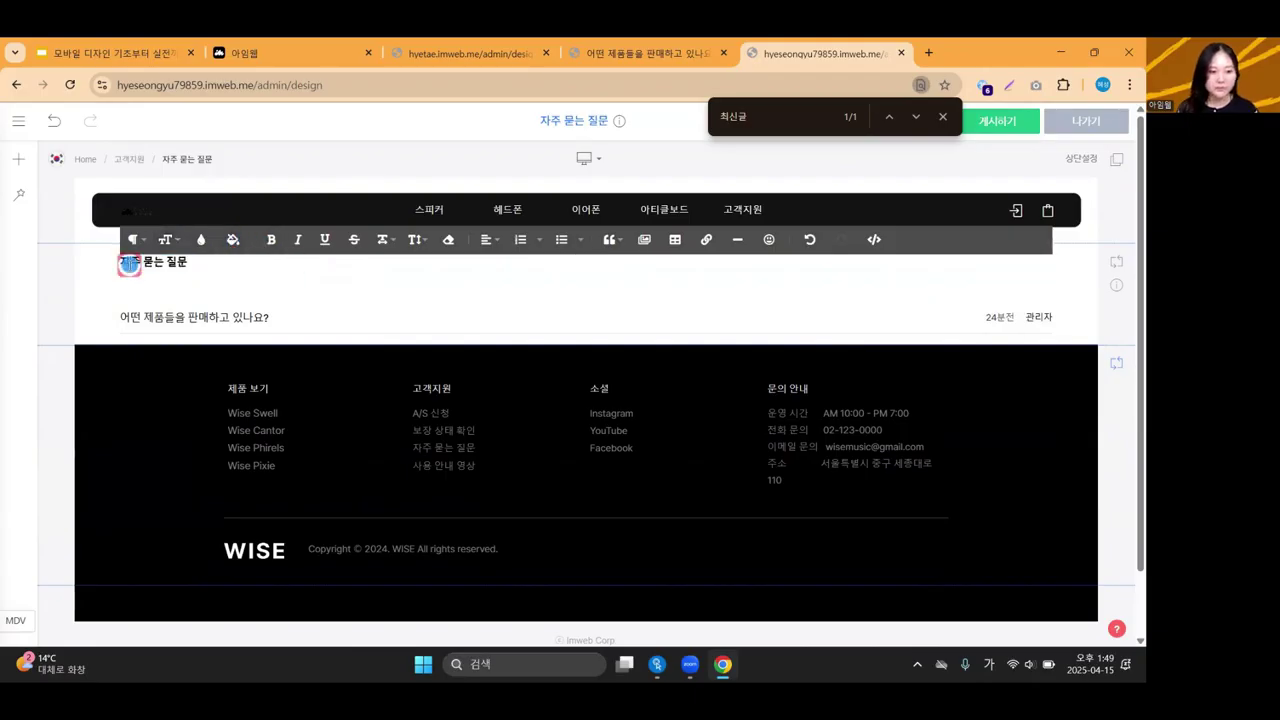
key("ctrl+a")
left_click(165, 239)
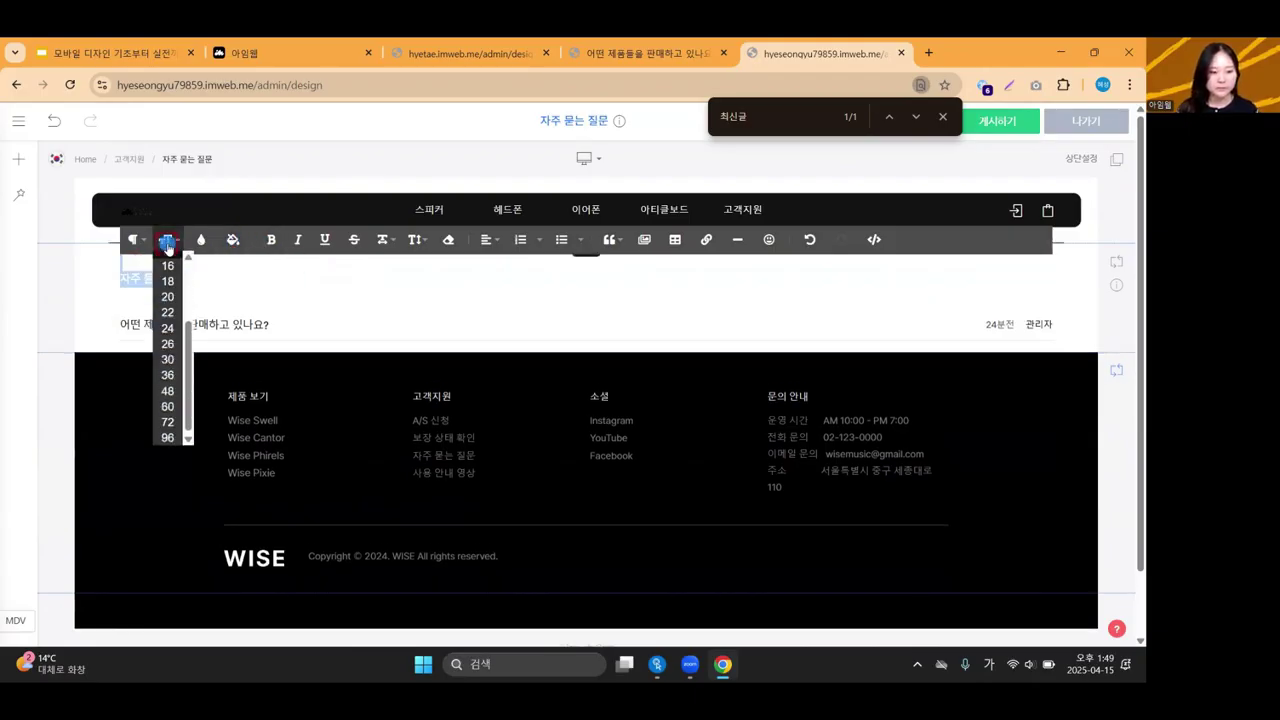
left_click(167, 402)
Check the new 자주 묻는 질문 page in the menu list and in the site preview through the 고객지원 submenu, returning to the design editor.
left_click(46, 329)
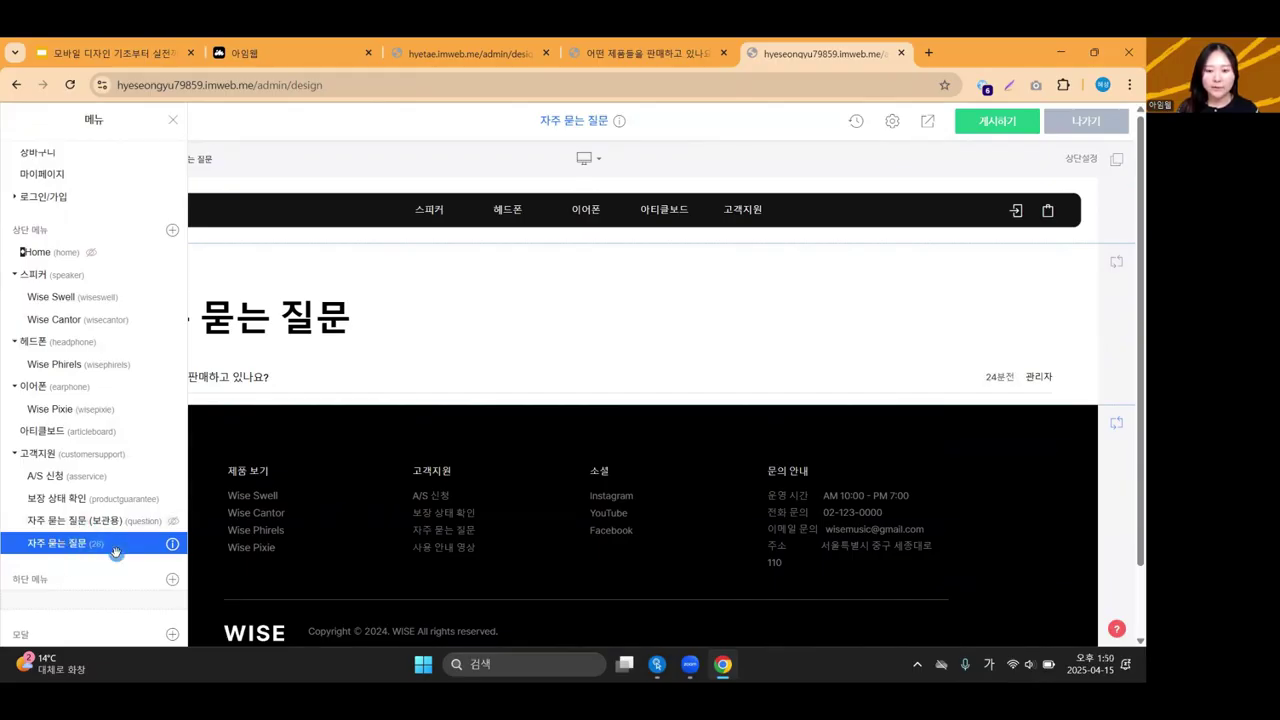
left_click(797, 145)
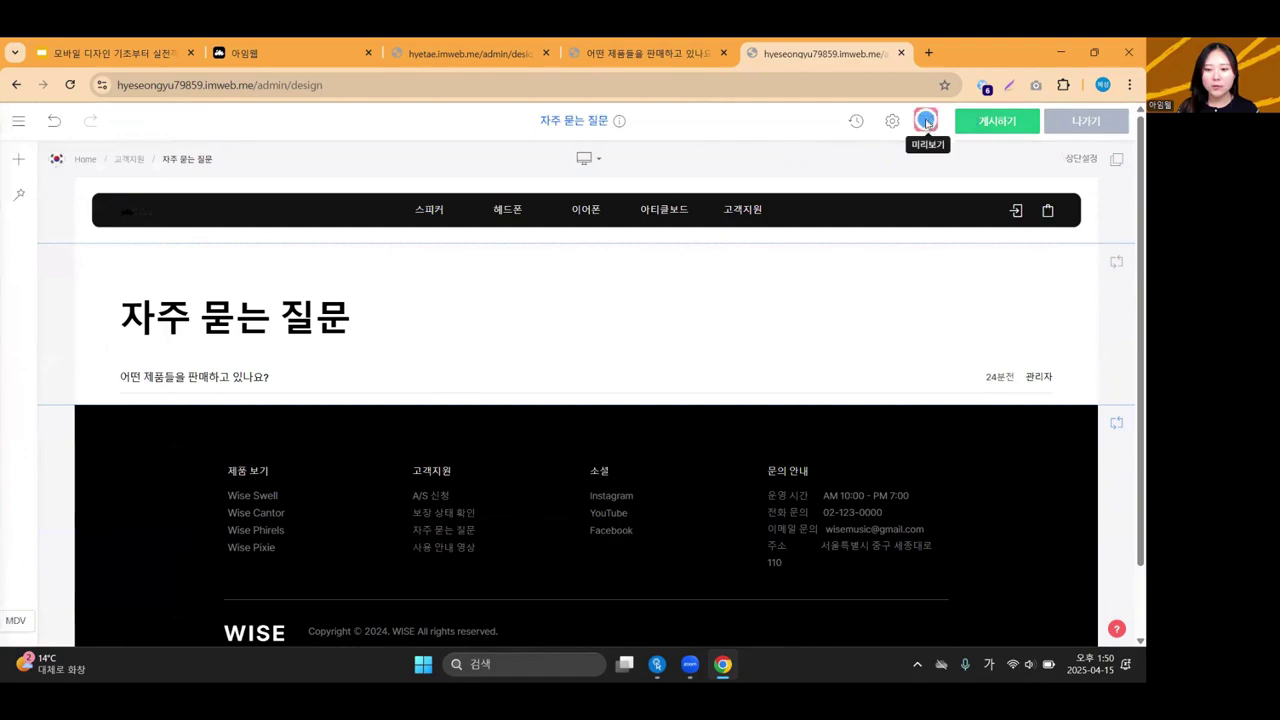
left_click(926, 121)
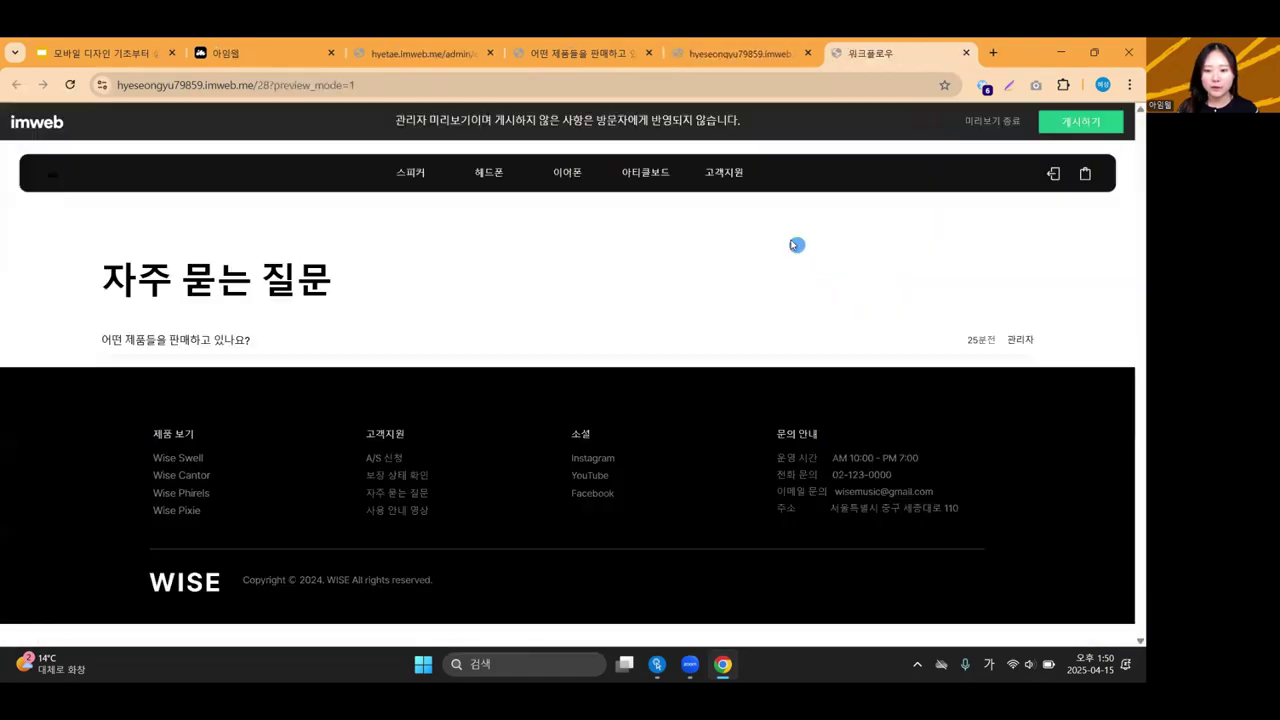
mouse_move(728, 173)
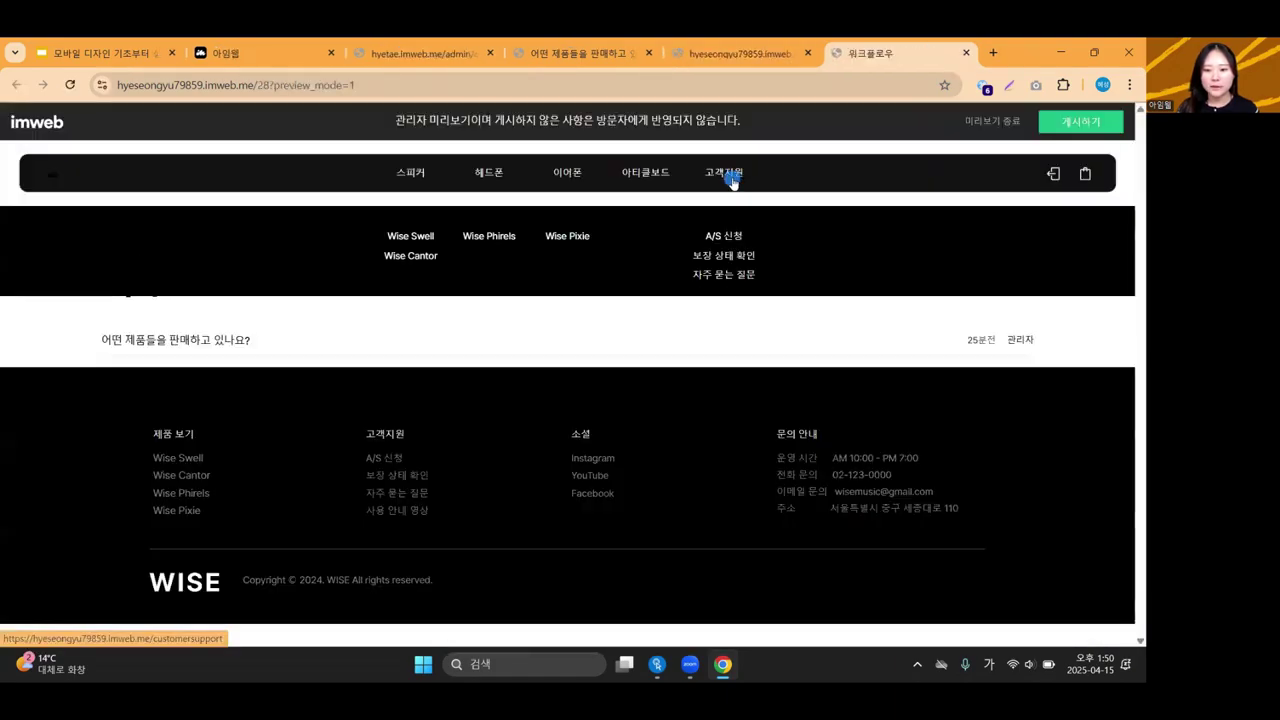
left_click(733, 279)
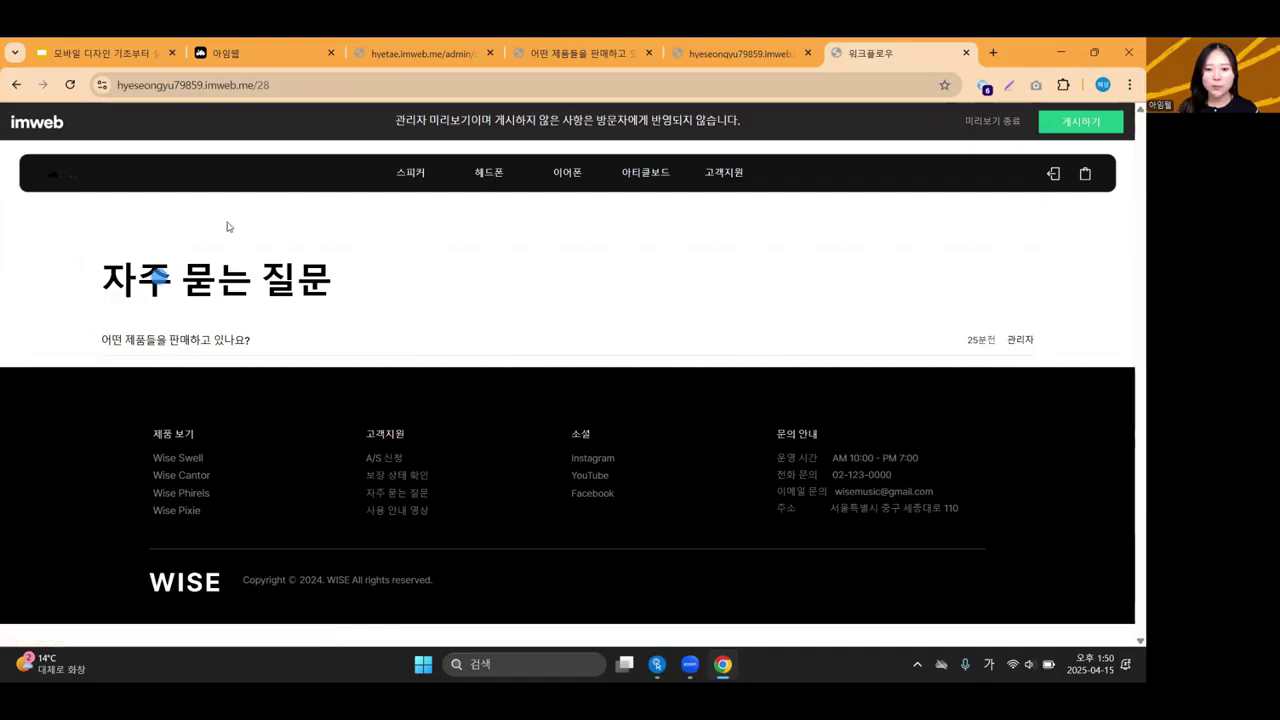
left_click(740, 53)
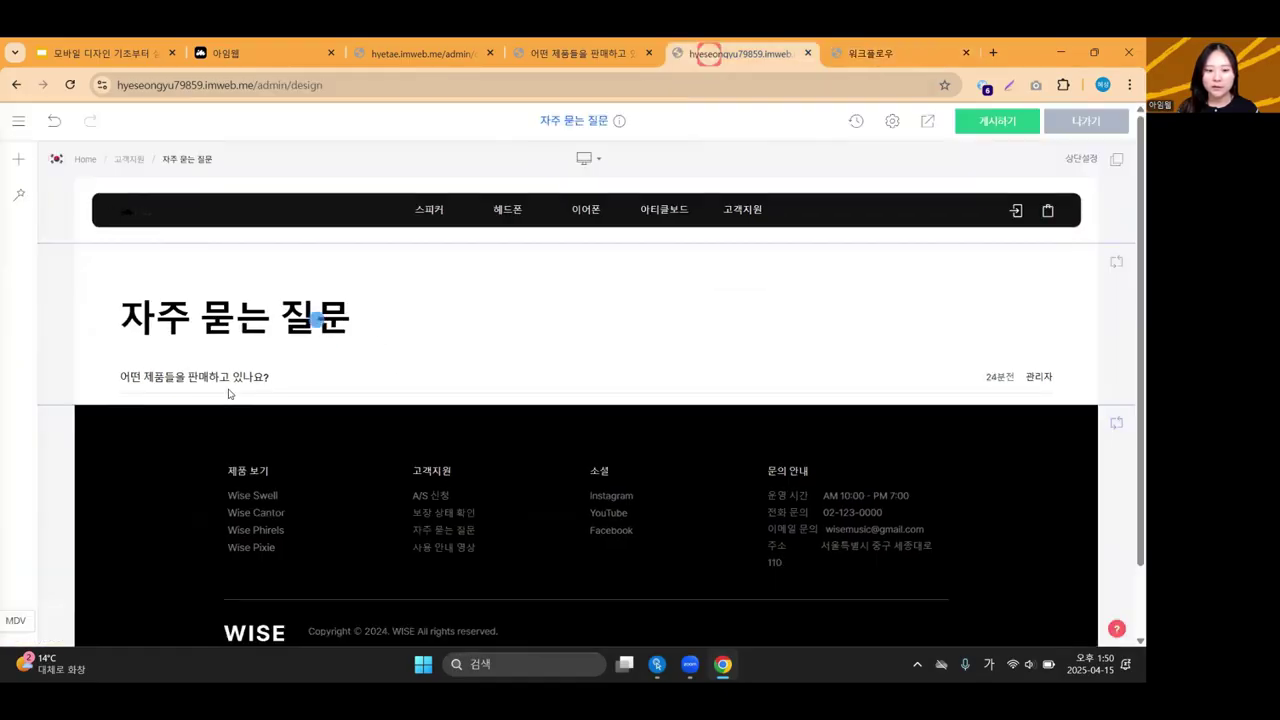
Switch the 자주 묻는 질문 page to mobile design mode and add a mobile-only section below its existing list.
left_click(17, 113)
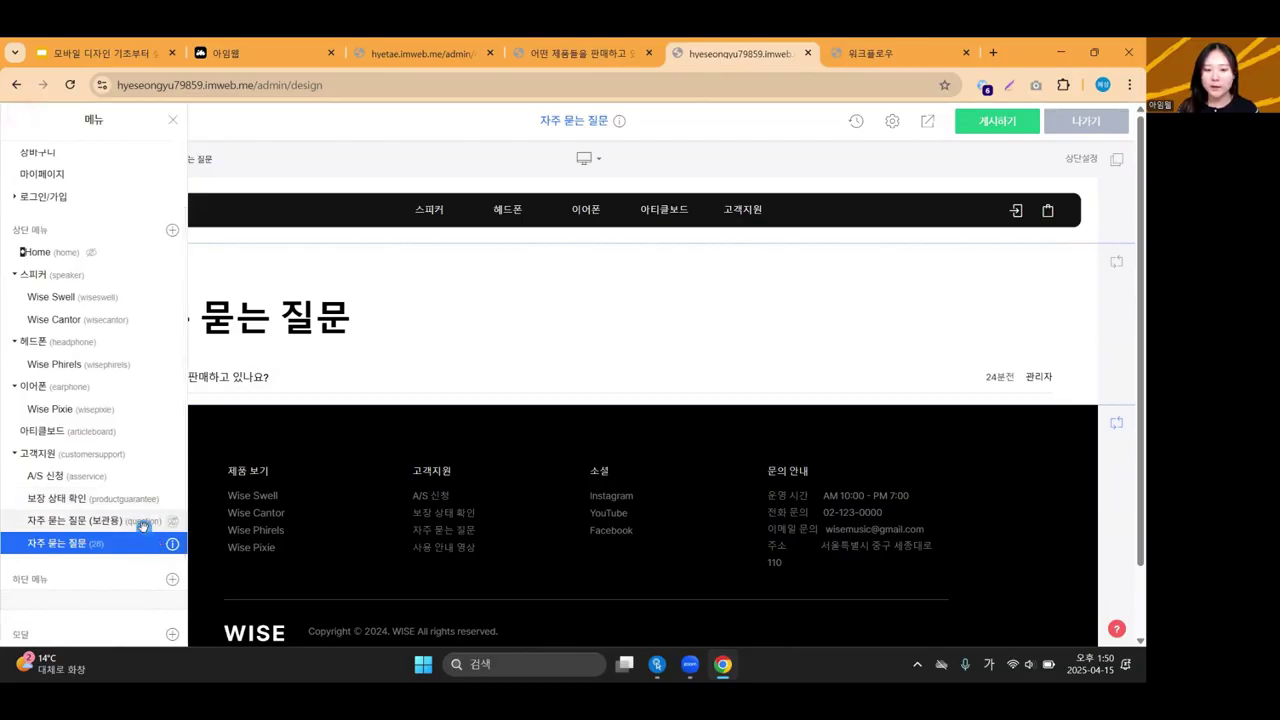
left_click(588, 158)
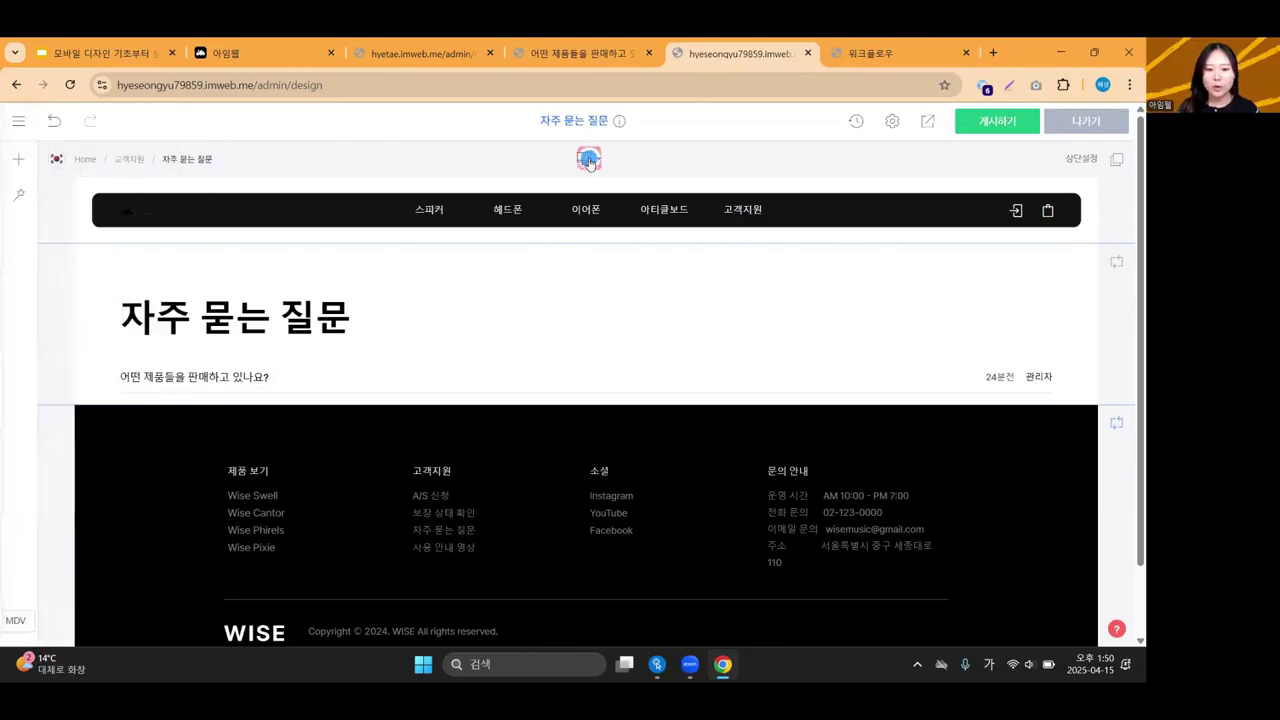
left_click(588, 158)
left_click(634, 208)
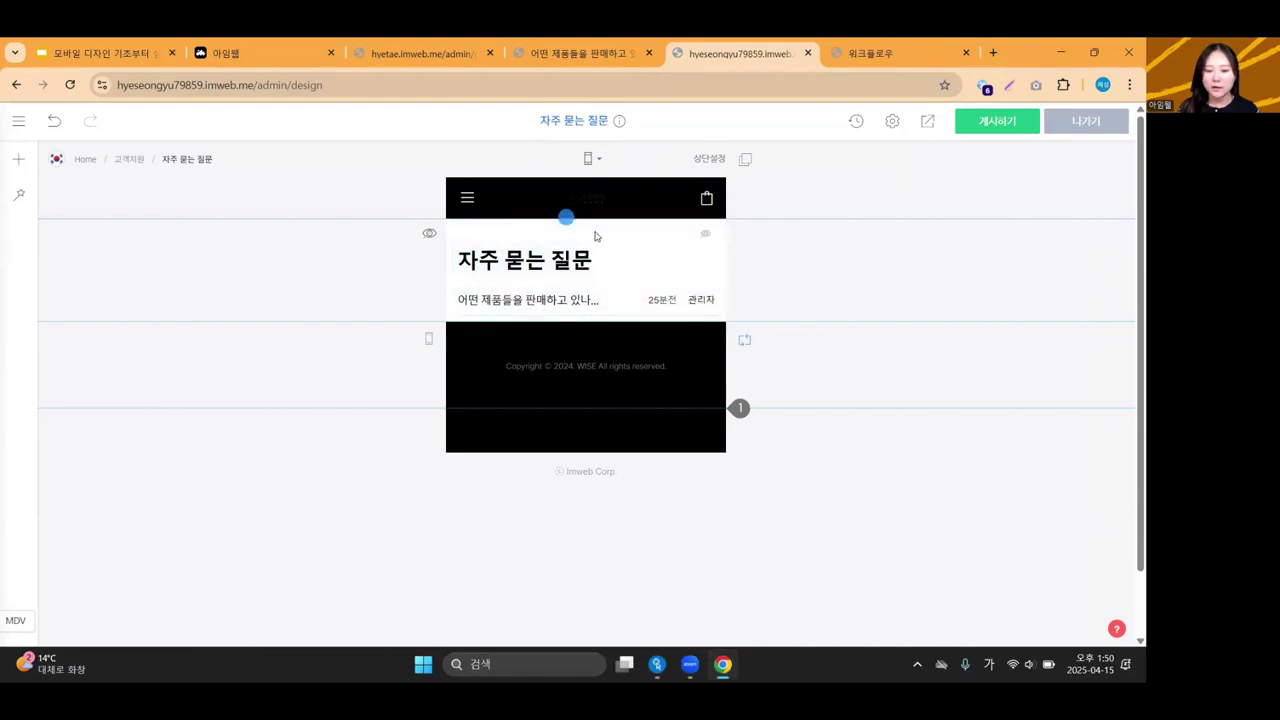
right_click(389, 268)
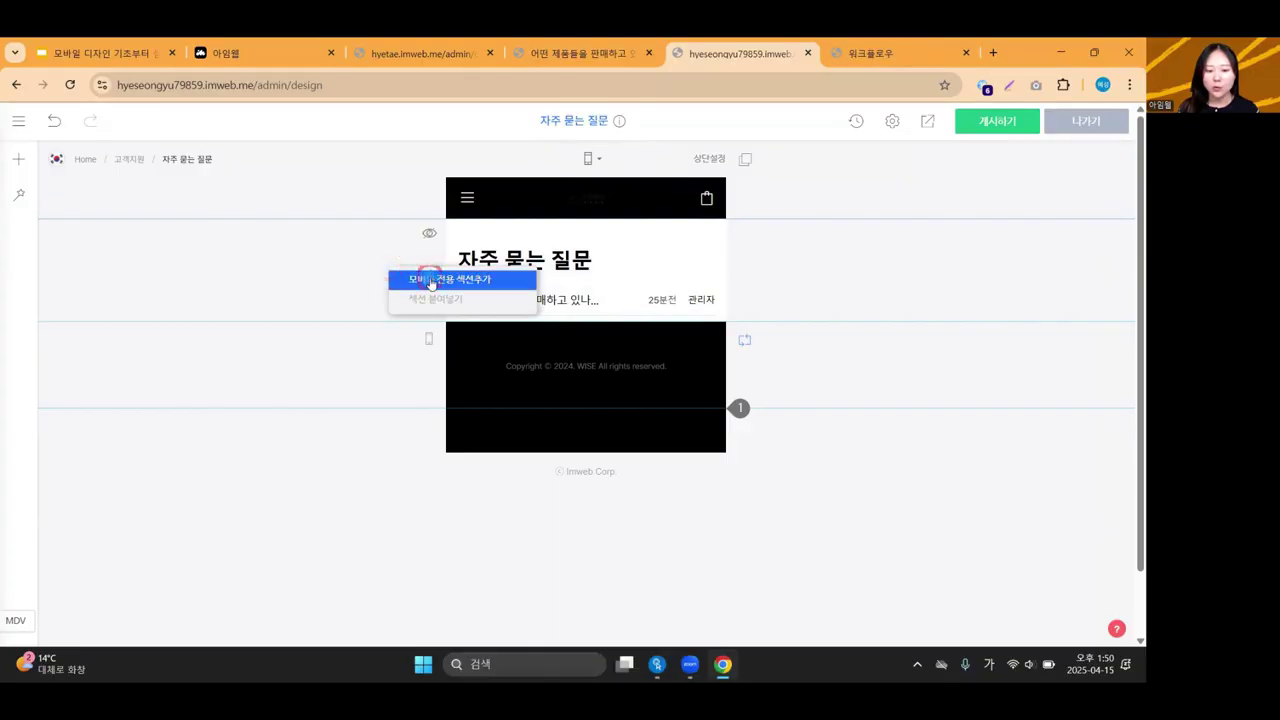
left_click(432, 280)
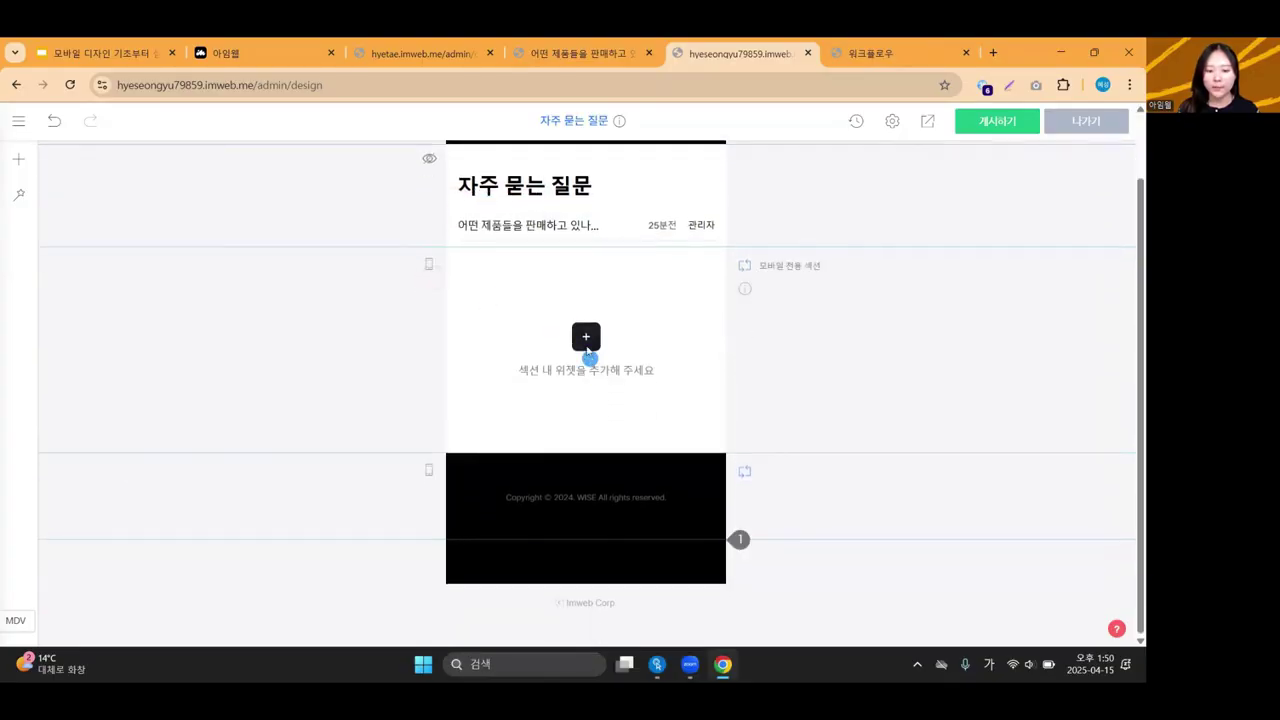
Insert a 최신글 widget into the empty mobile-only section.
left_click(592, 350)
key("ctrl+f")
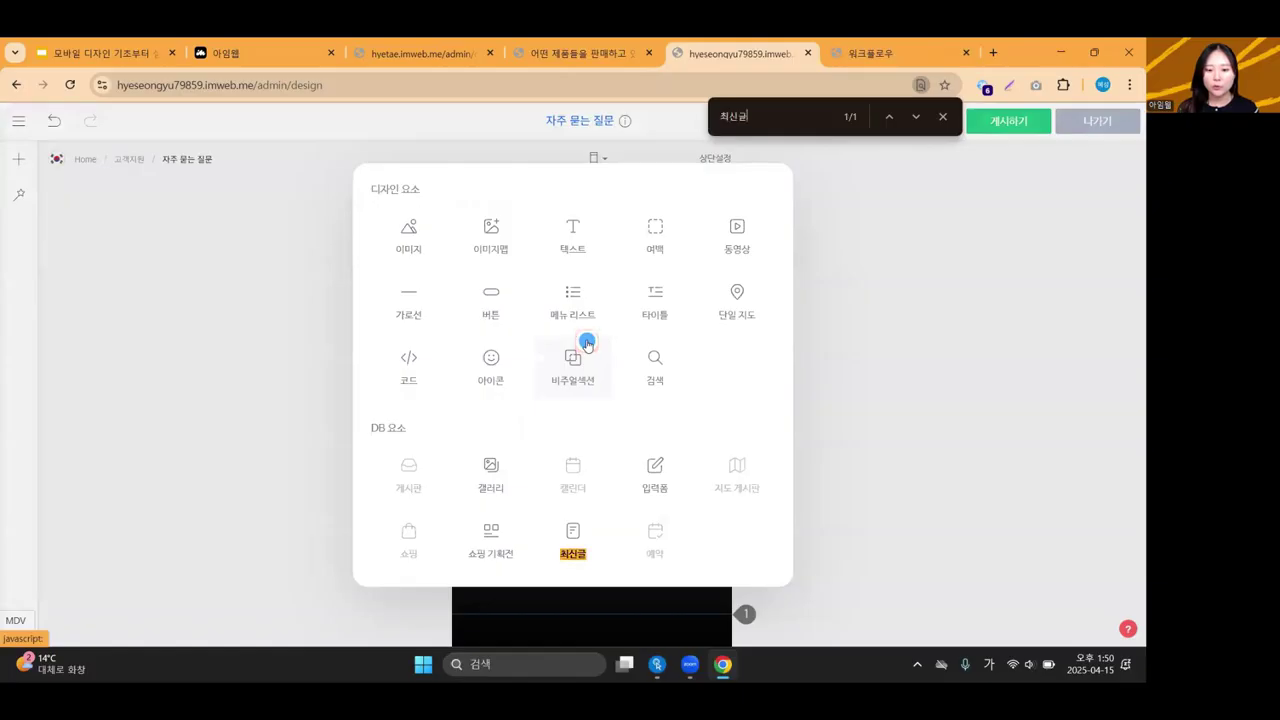
type("최신글")
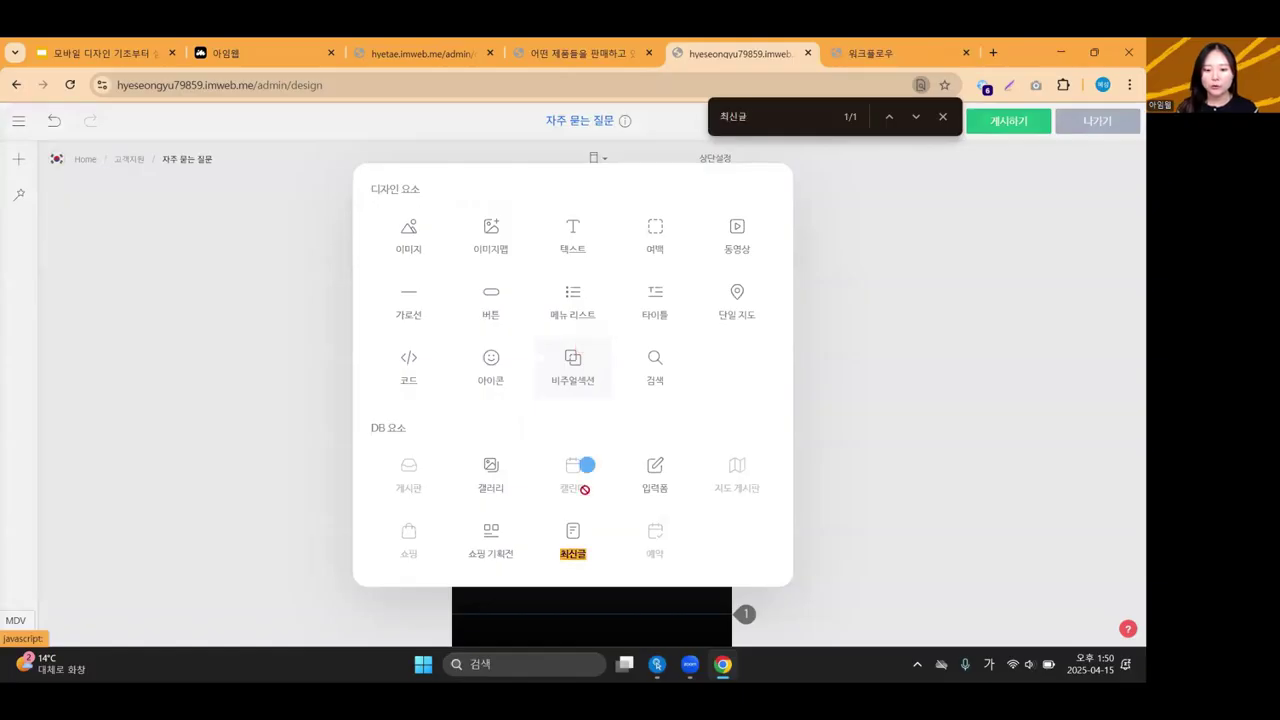
left_click(575, 549)
Link the mobile section's 최신글 widget to the 자주 묻는 질문 board.
right_click(576, 402)
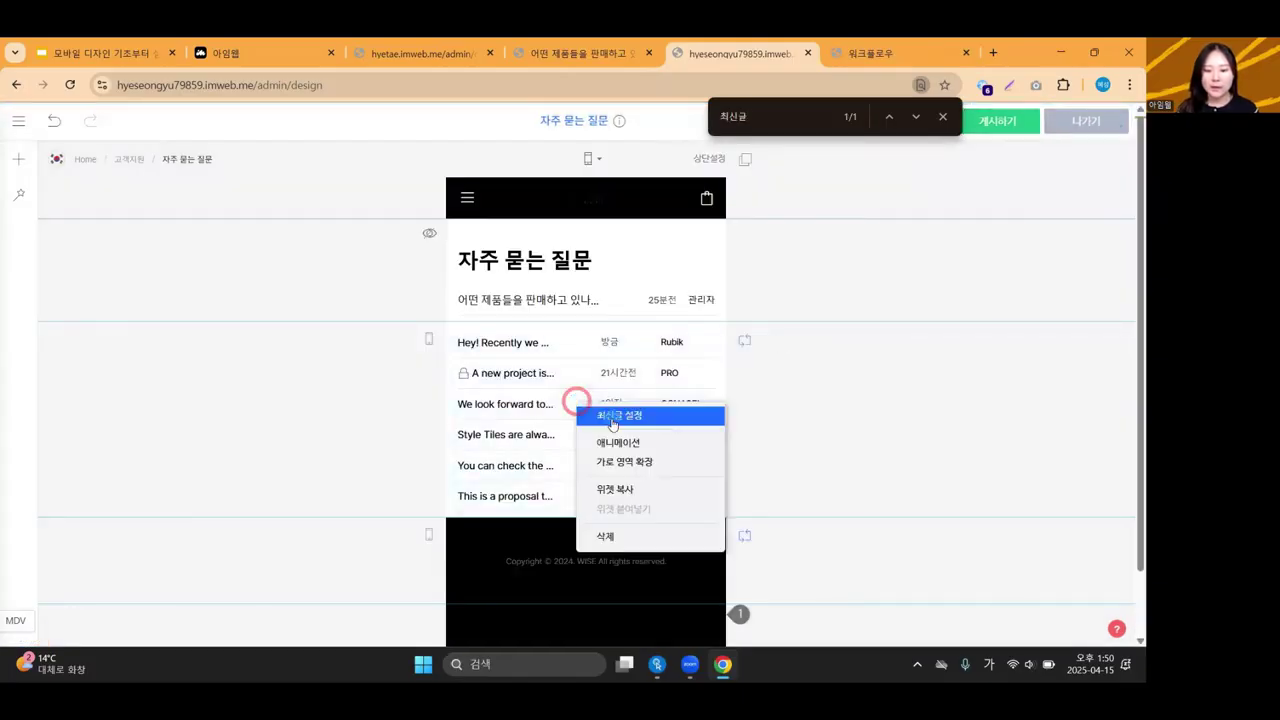
left_click(612, 420)
scroll(450, 455, "down", 3)
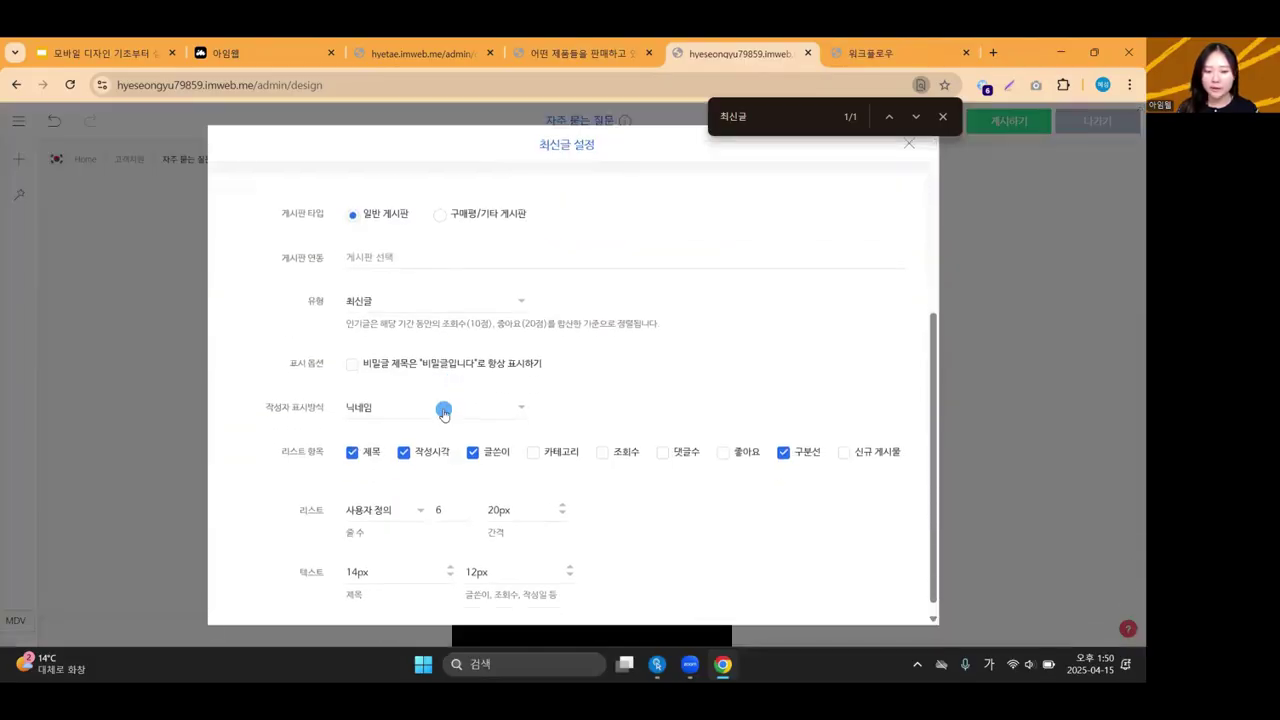
left_click(463, 257)
left_click(545, 343)
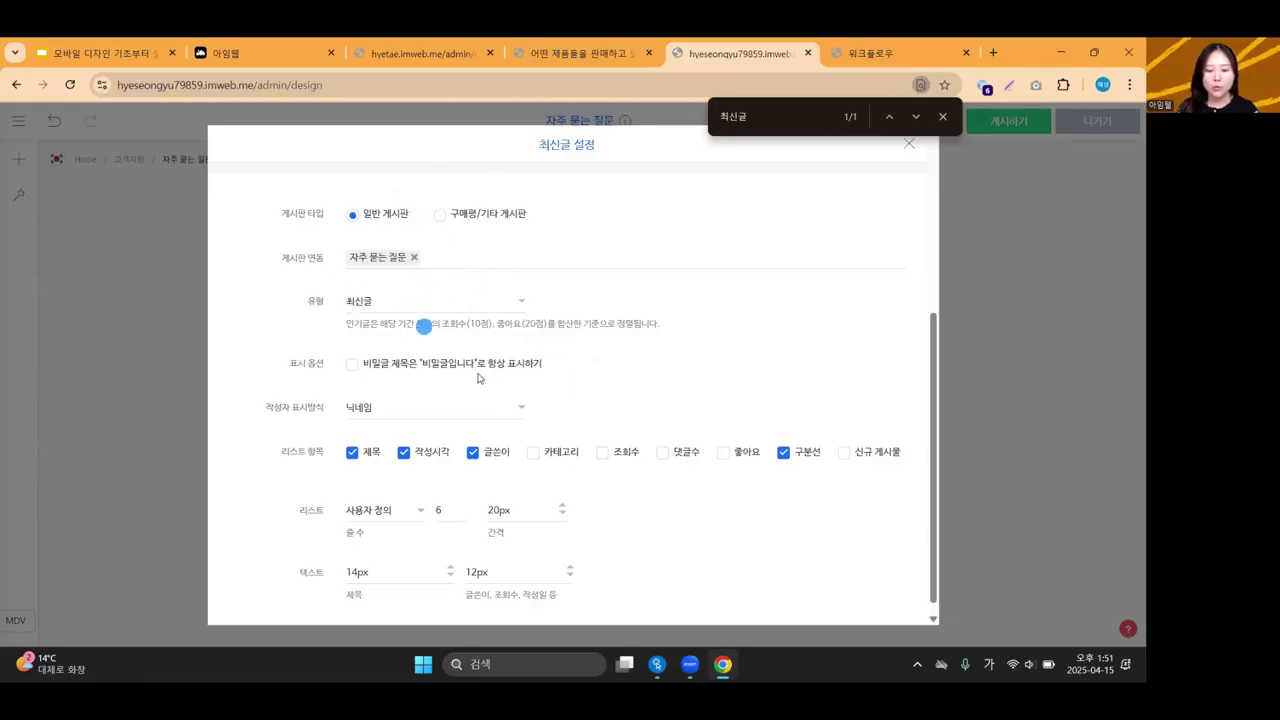
Show 조회수 and 좋아요 as additional list items in the mobile 최신글 widget and close its settings.
scroll(579, 455, "down", 1)
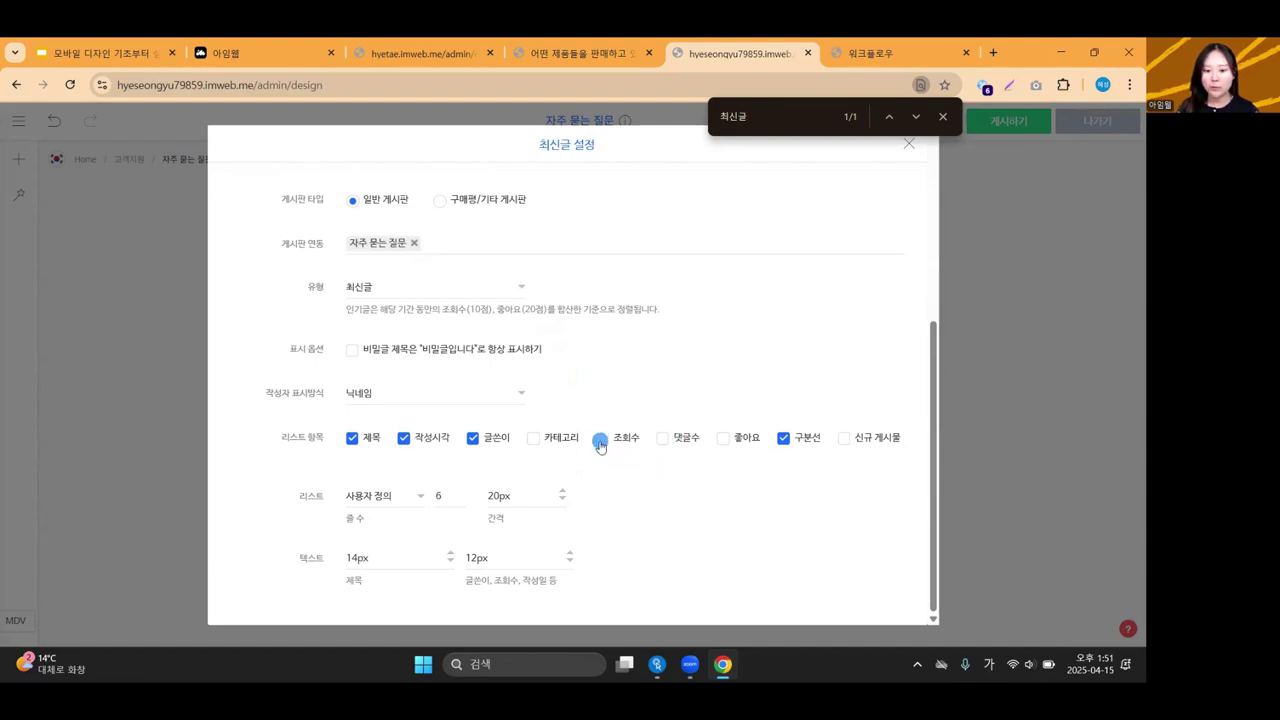
left_click(723, 440)
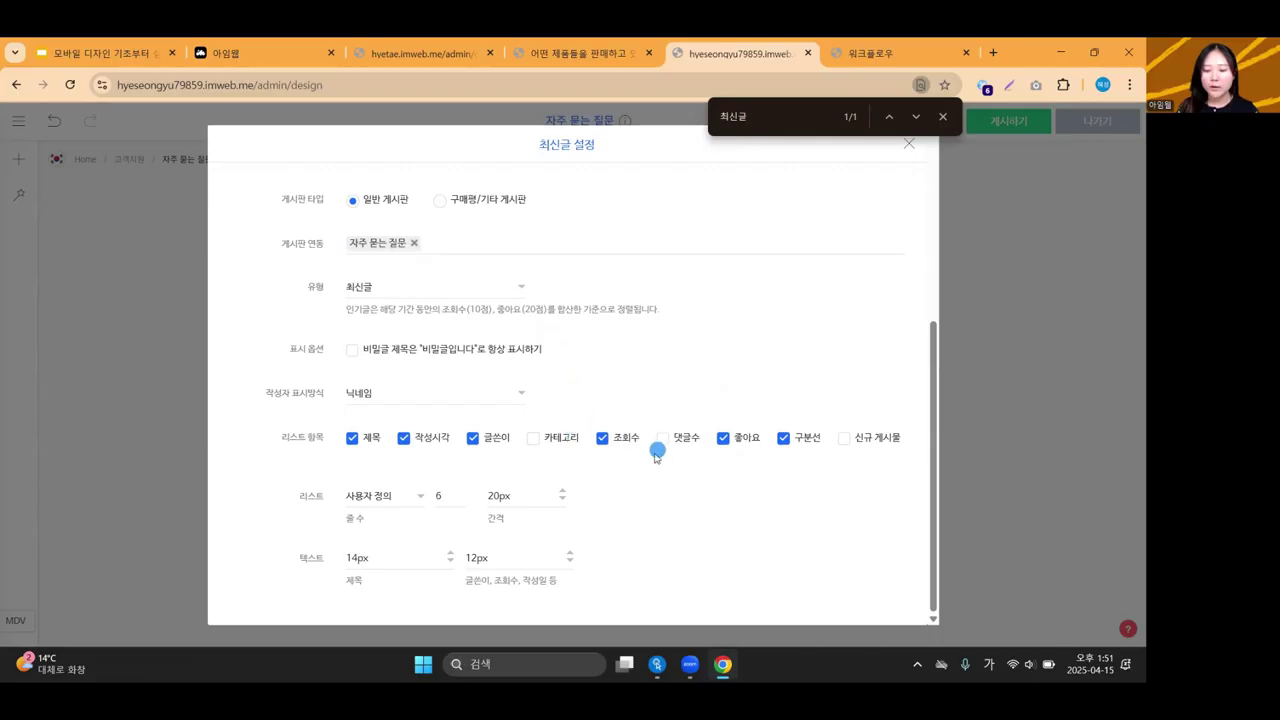
left_click(1062, 414)
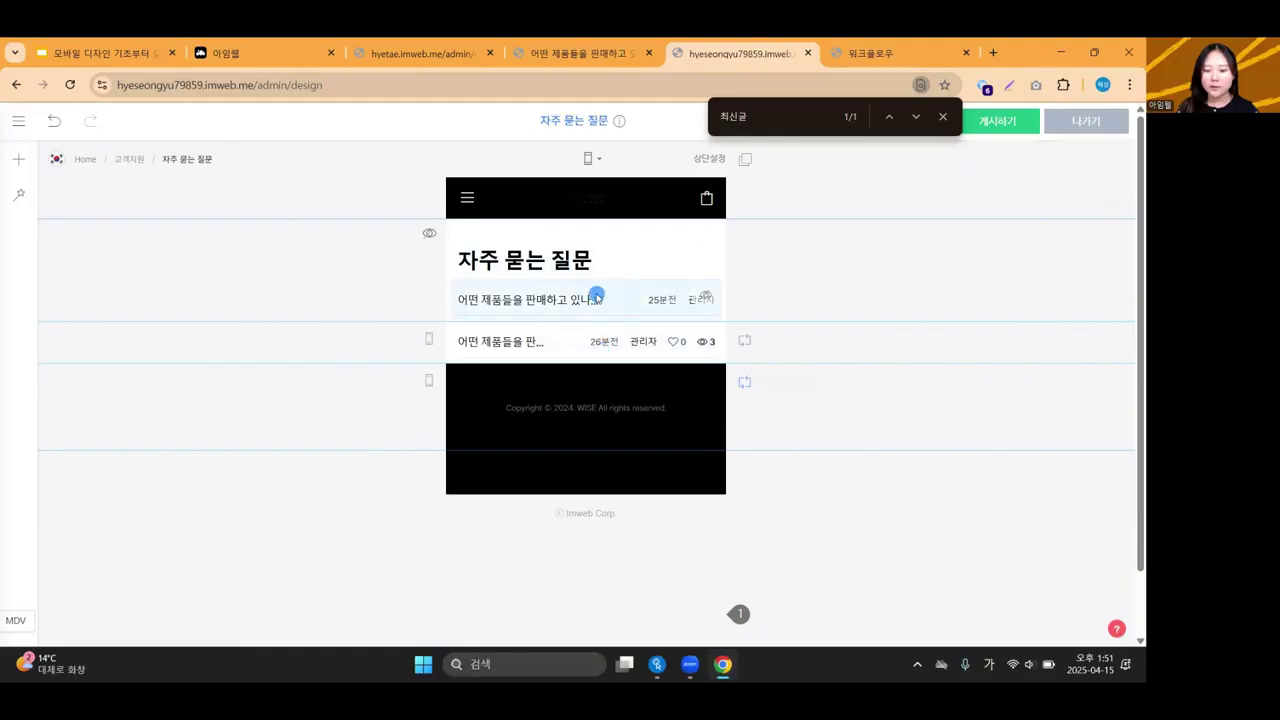
Hide the PC version's 최신글 widget from the mobile page and dismiss the page search.
left_click(706, 297)
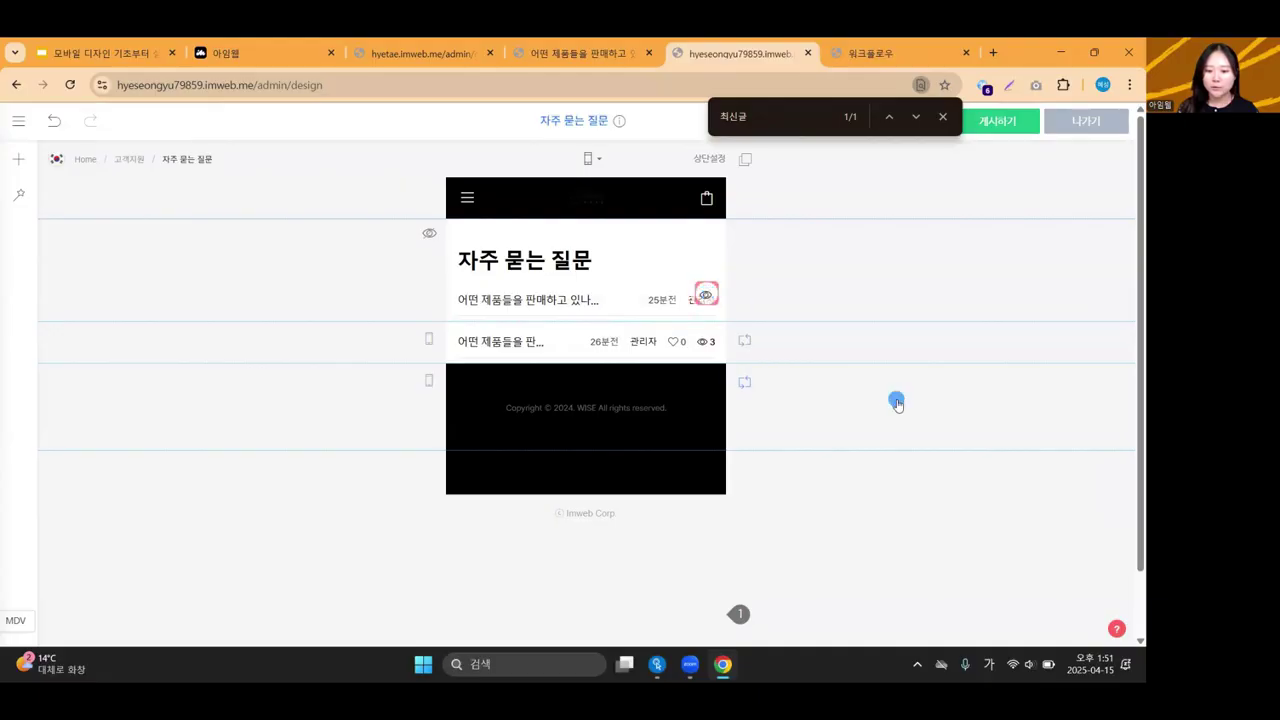
left_click(942, 116)
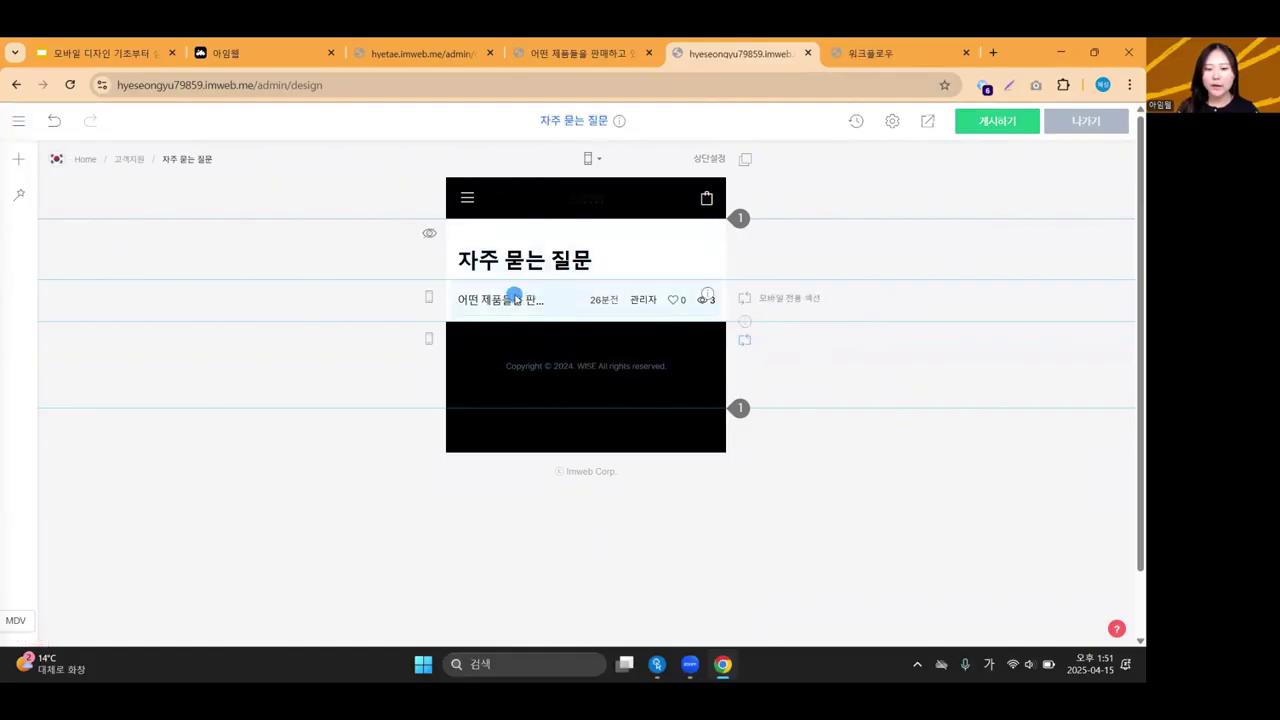
Compare the mobile layouts of the archived 자주 묻는 질문 (보관용) page and the new 자주 묻는 질문 page.
left_click(22, 121)
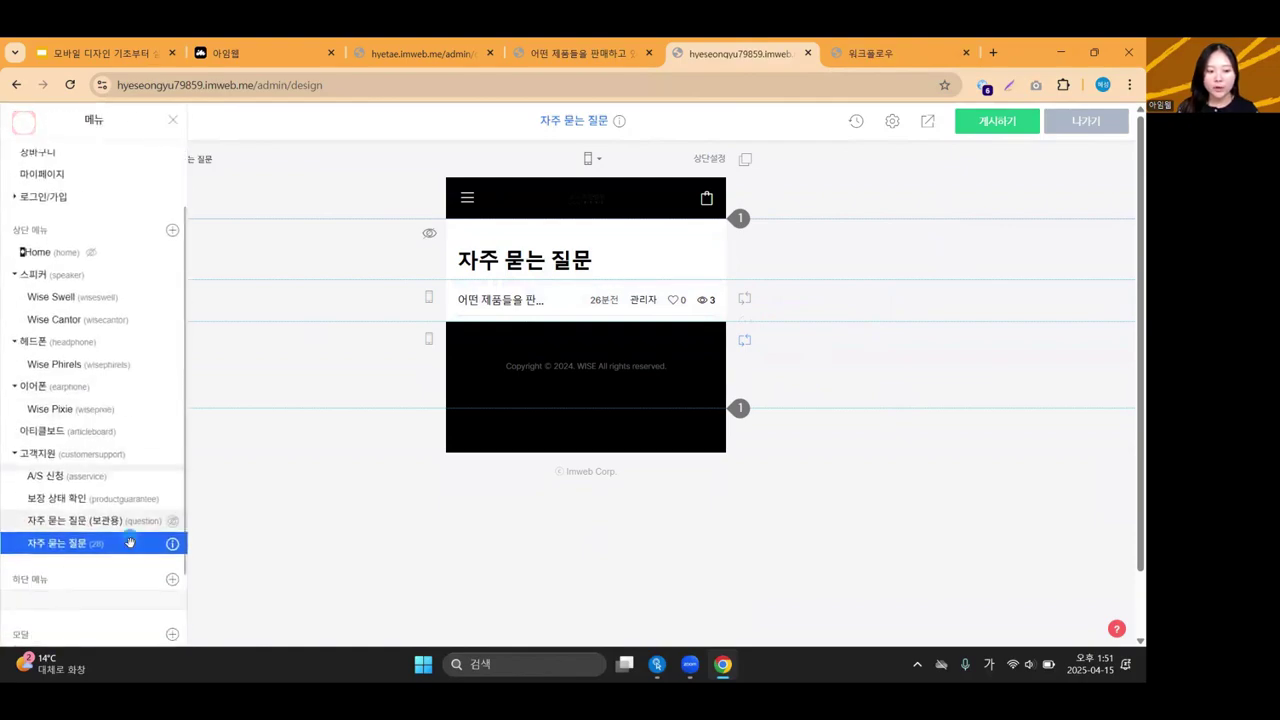
left_click(131, 520)
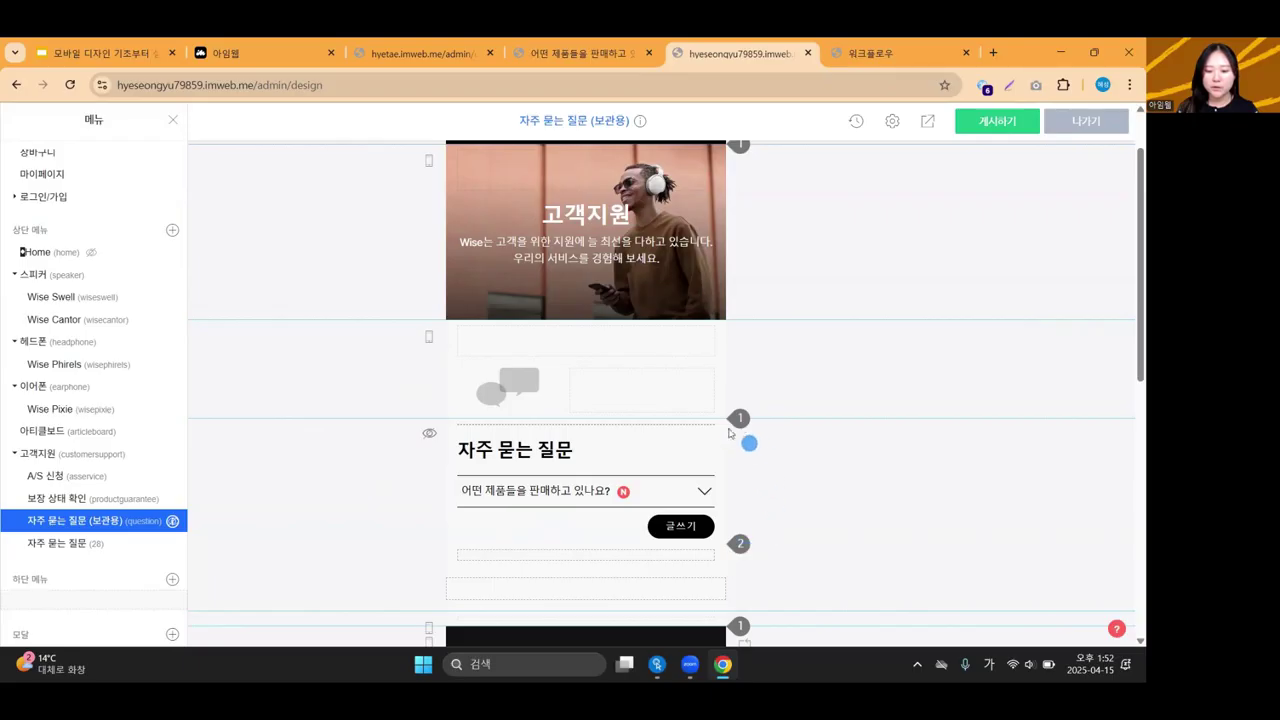
left_click(100, 541)
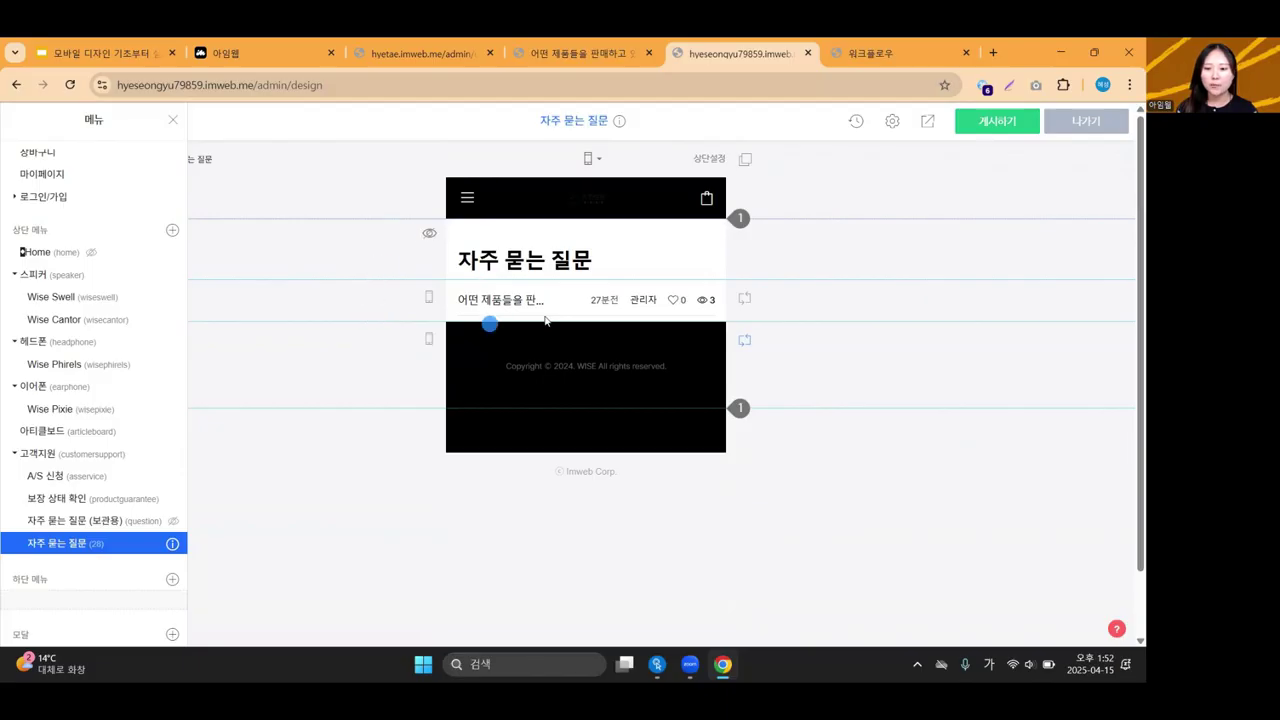
Preview the 자주 묻는 질문 page at mobile size, open its listed post, and return to the design editor.
left_click(930, 123)
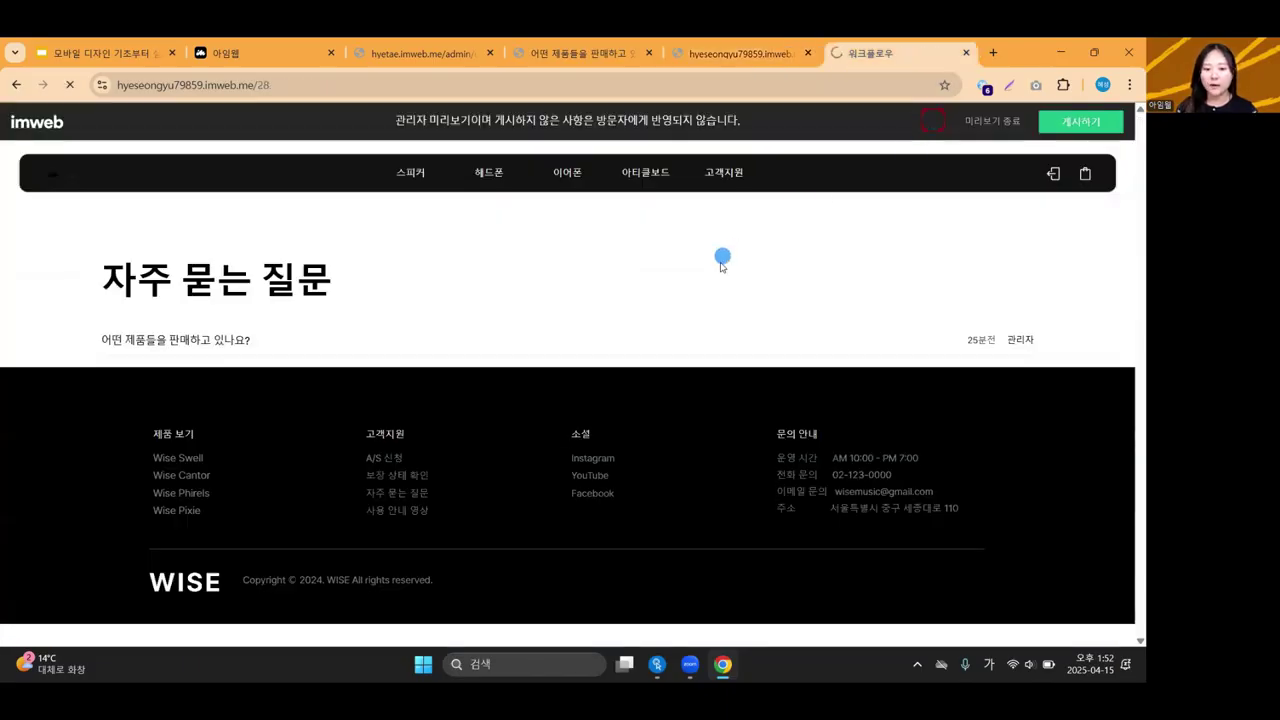
key("F12")
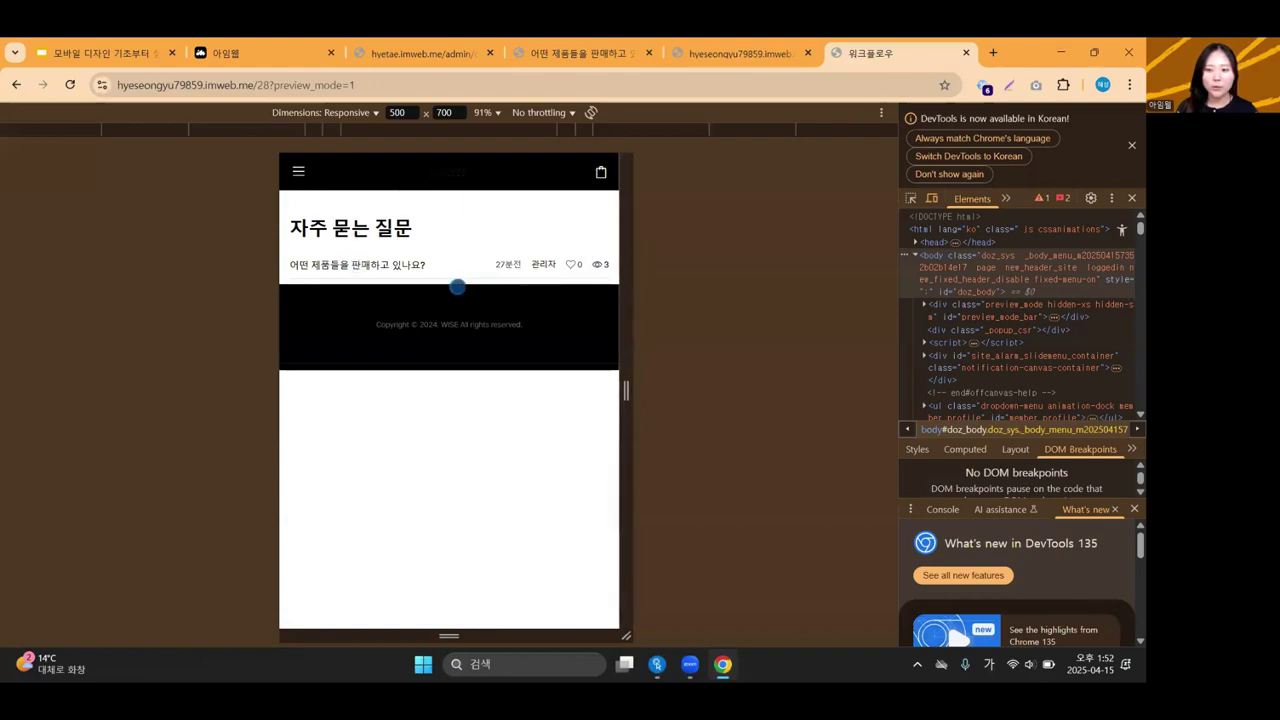
left_click(408, 266)
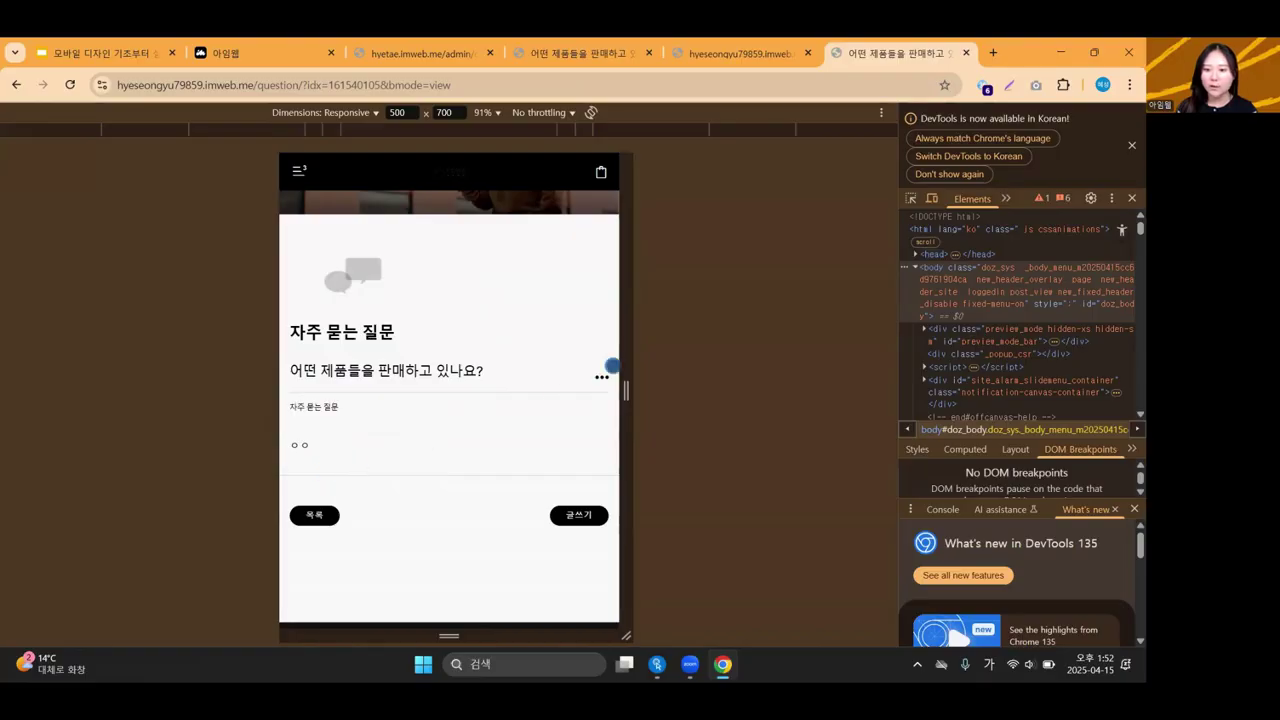
left_click(740, 47)
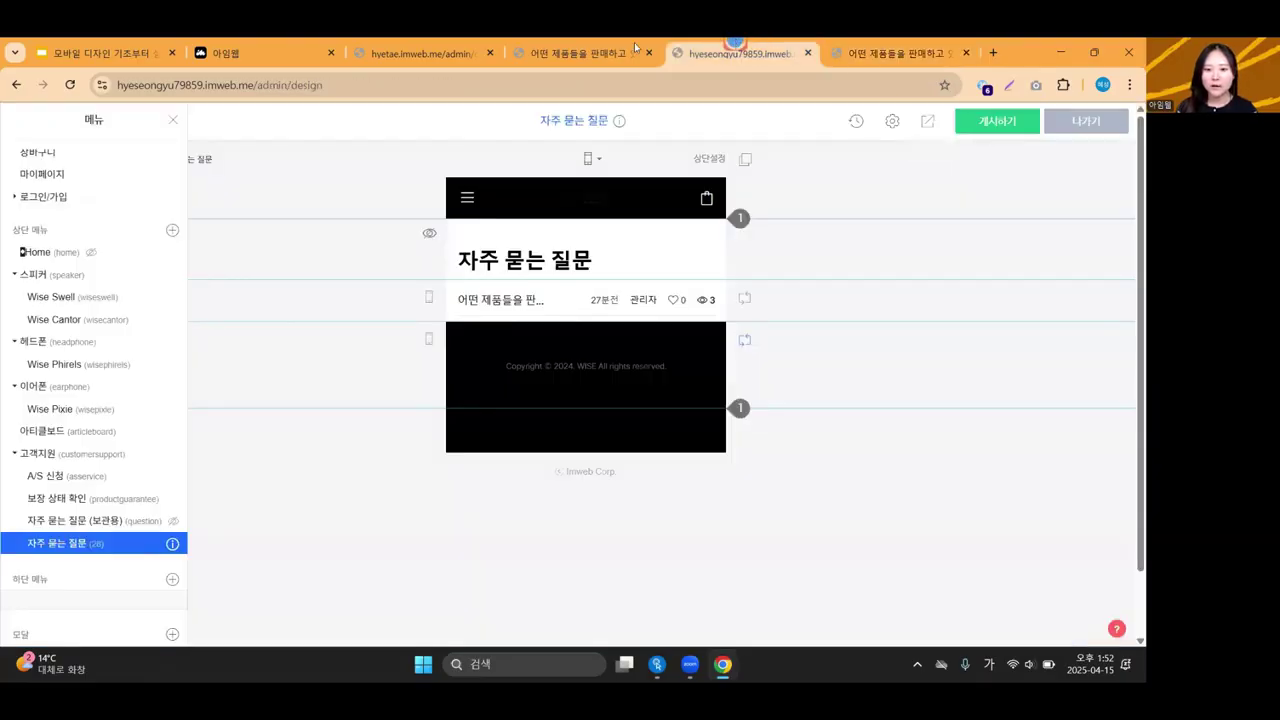
Review the presentation slides on 게시판 활용하기 and 템플릿으로 디자인하기, returning to the imweb design editor.
left_click(126, 44)
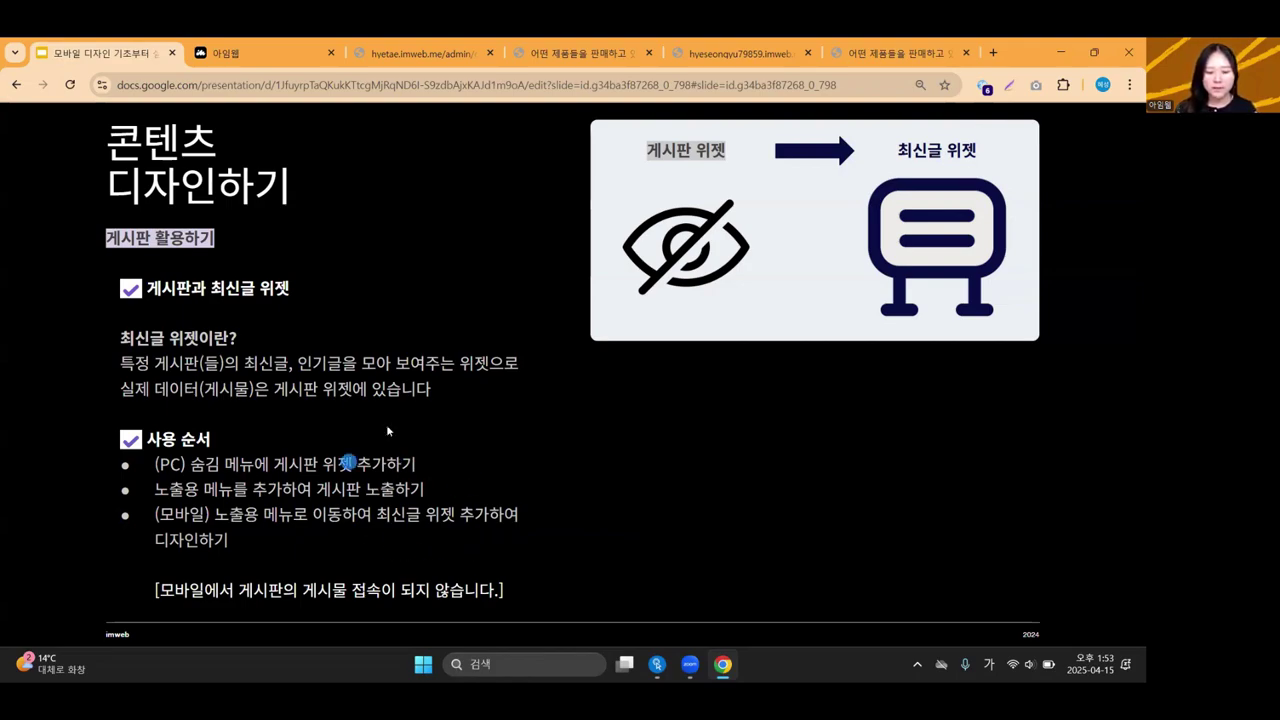
key("Right")
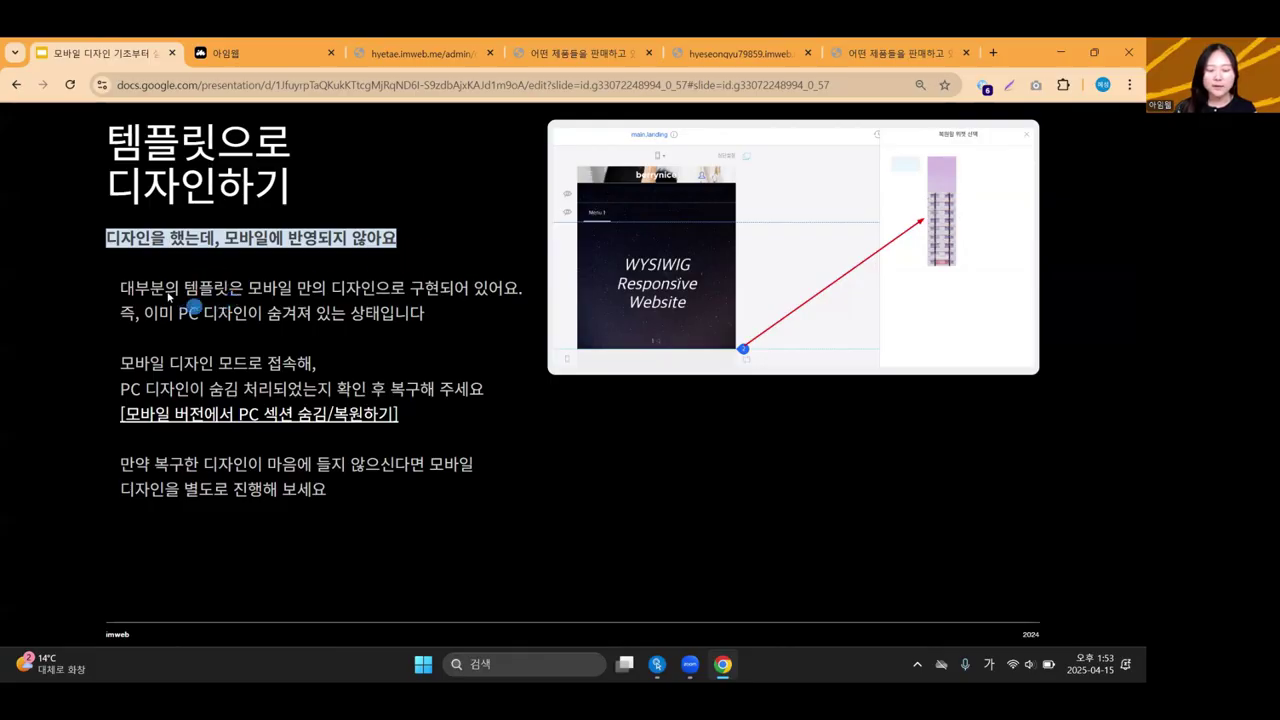
left_click(711, 54)
Switch the editor to PC design mode and check the Home page in the site preview.
left_click(587, 157)
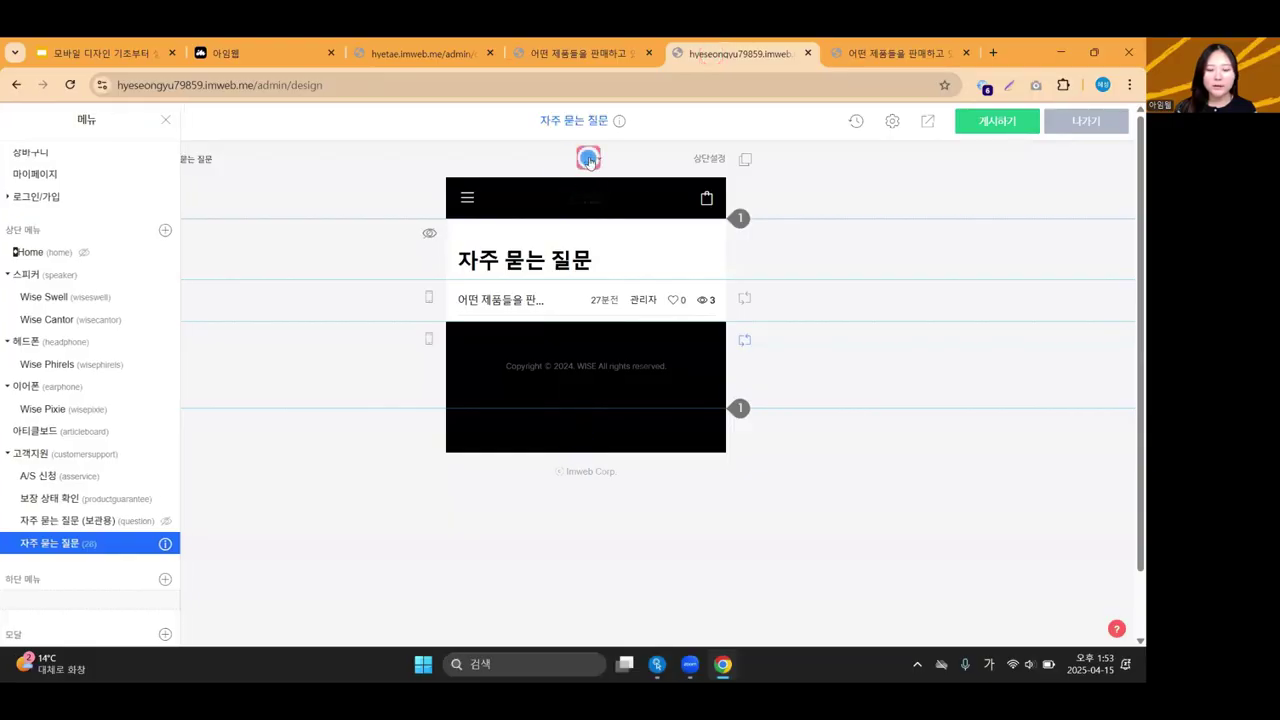
left_click(615, 182)
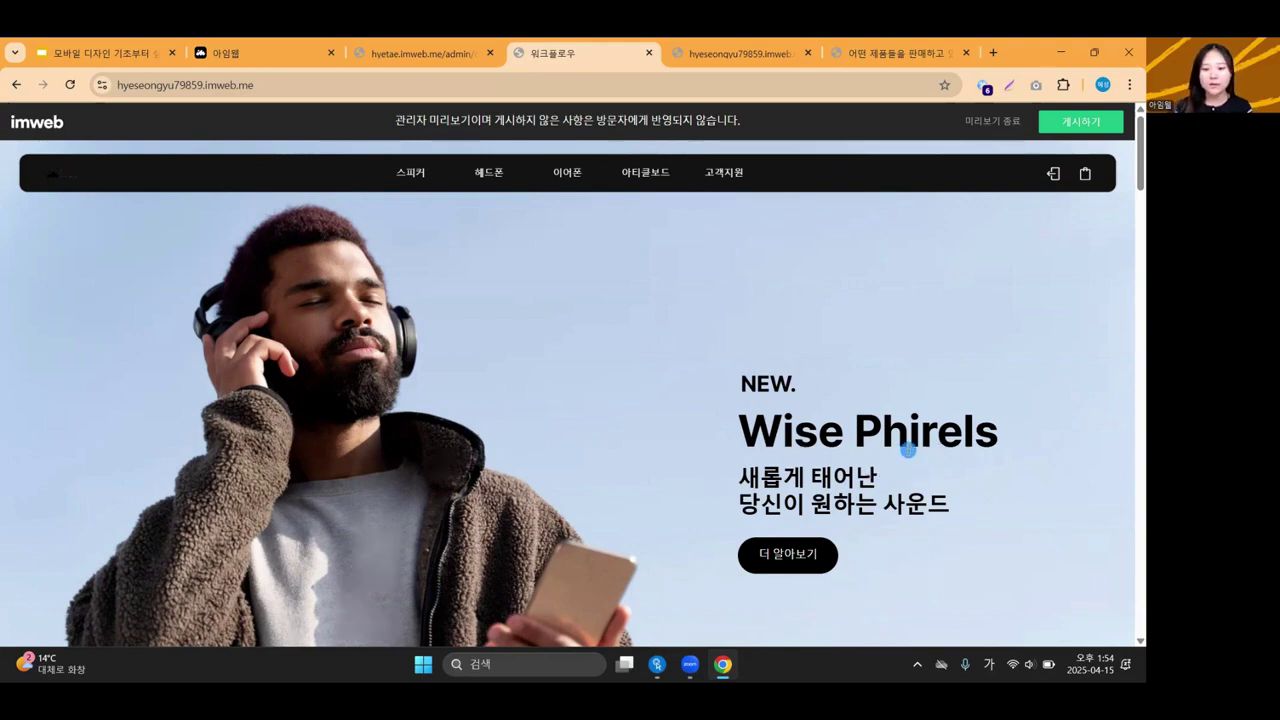
left_click(737, 53)
left_click(591, 157)
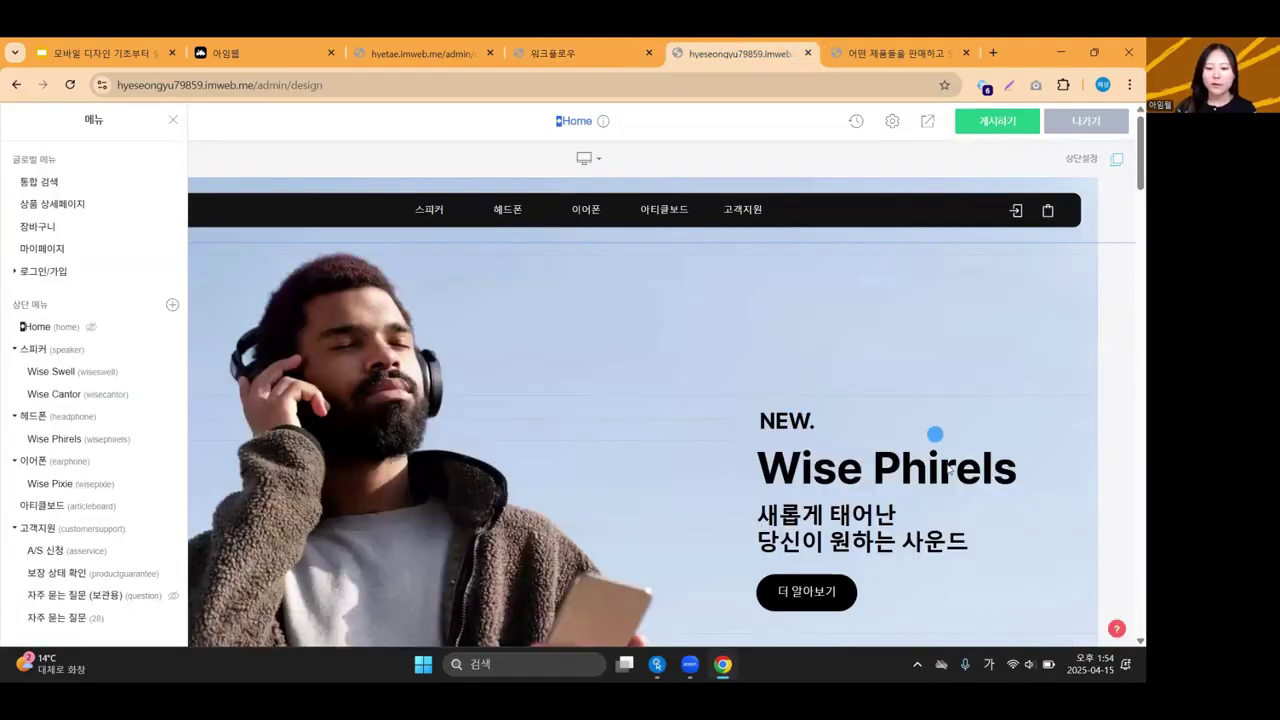
Close the menu list and replace the Wise Phirels title on the Home page's main banner with 아임웹.
scroll(617, 390, "down", 1)
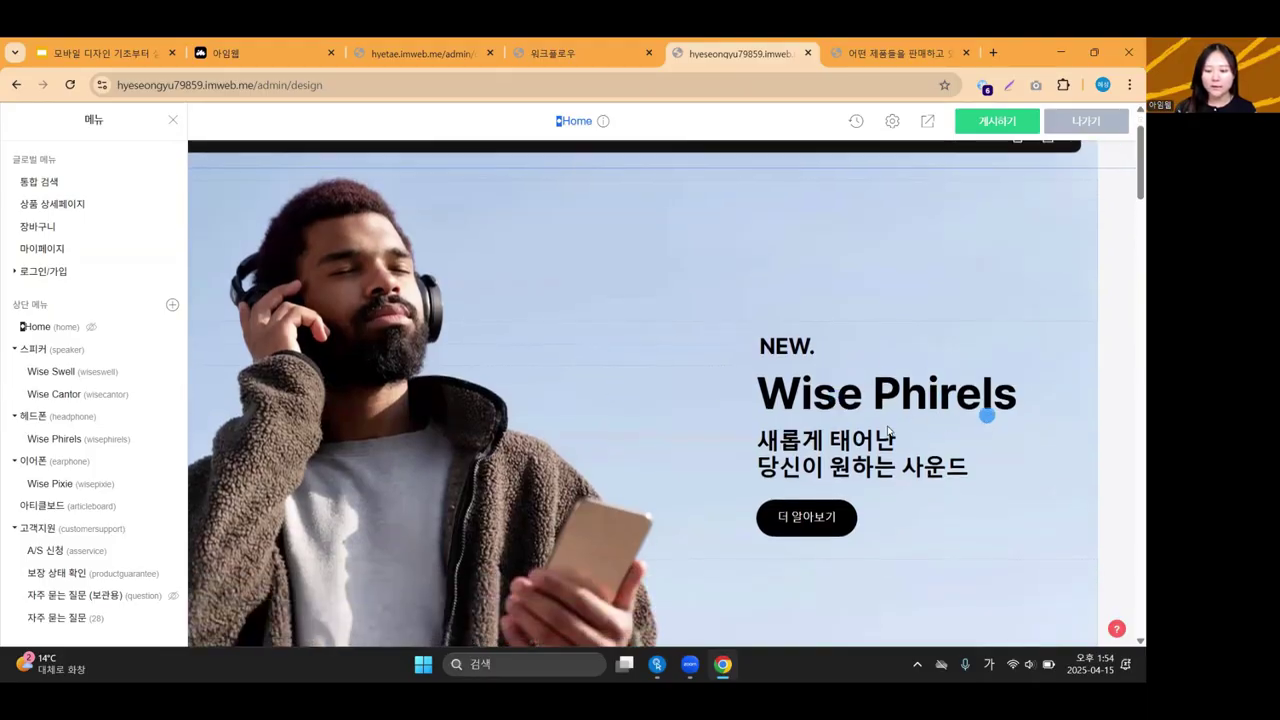
left_click(172, 120)
double_click(898, 405)
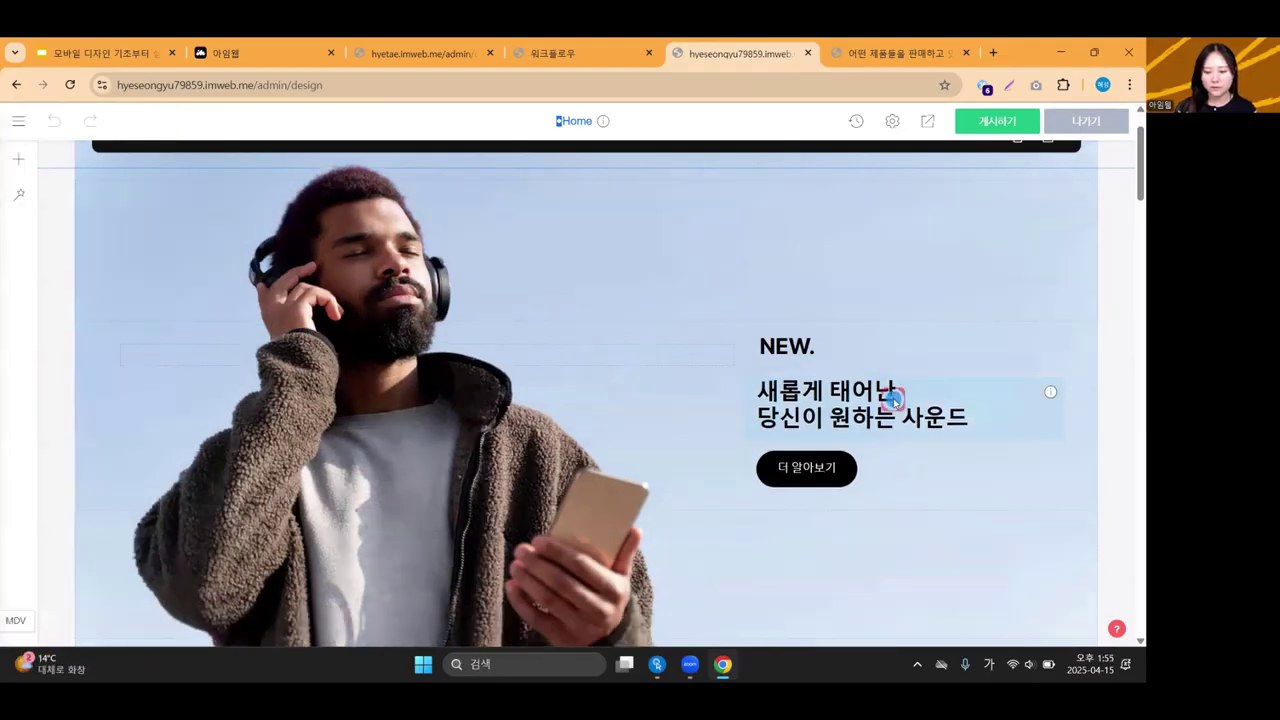
triple_click(893, 400)
type("ㅇ")
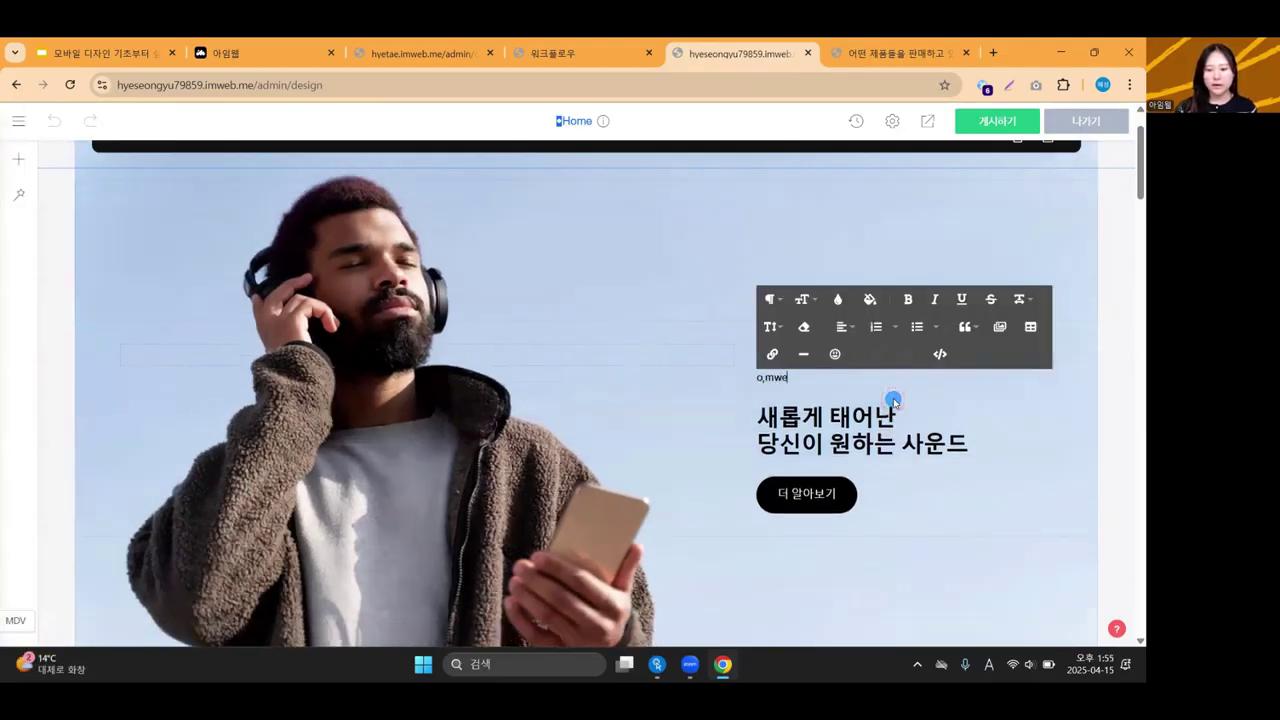
key("ctrl+z")
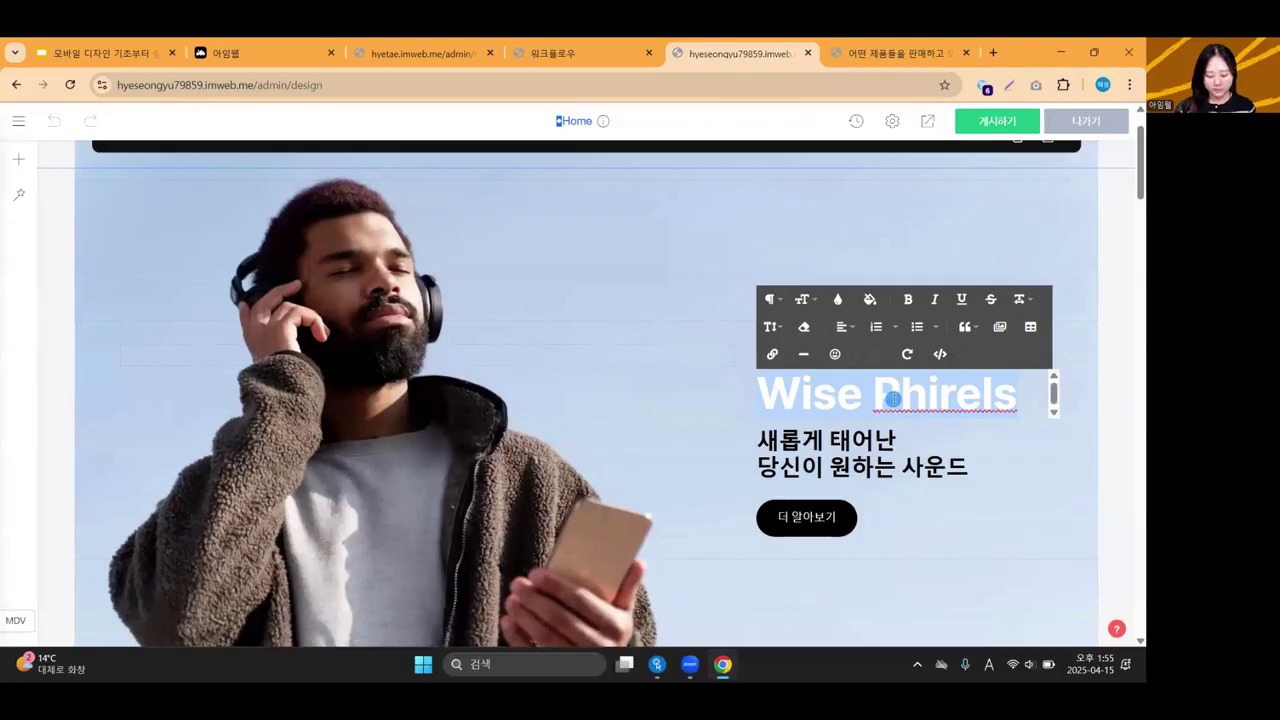
type("아임웹")
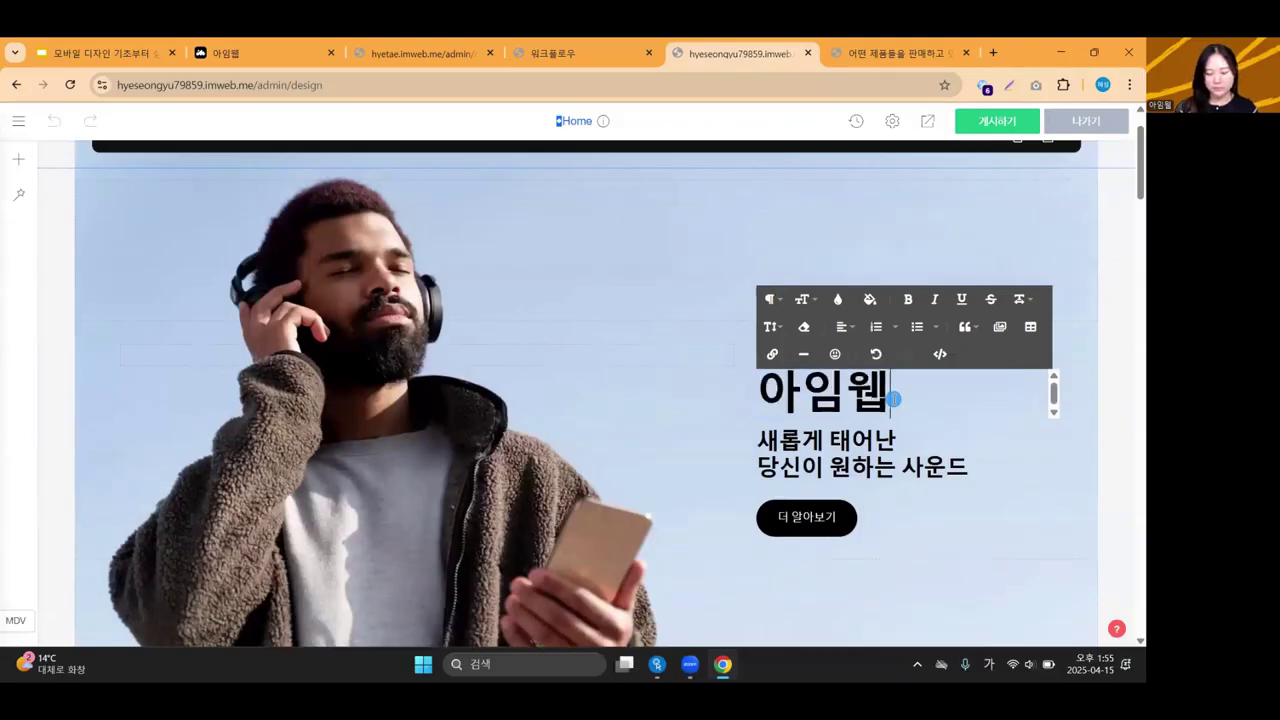
left_click(1023, 420)
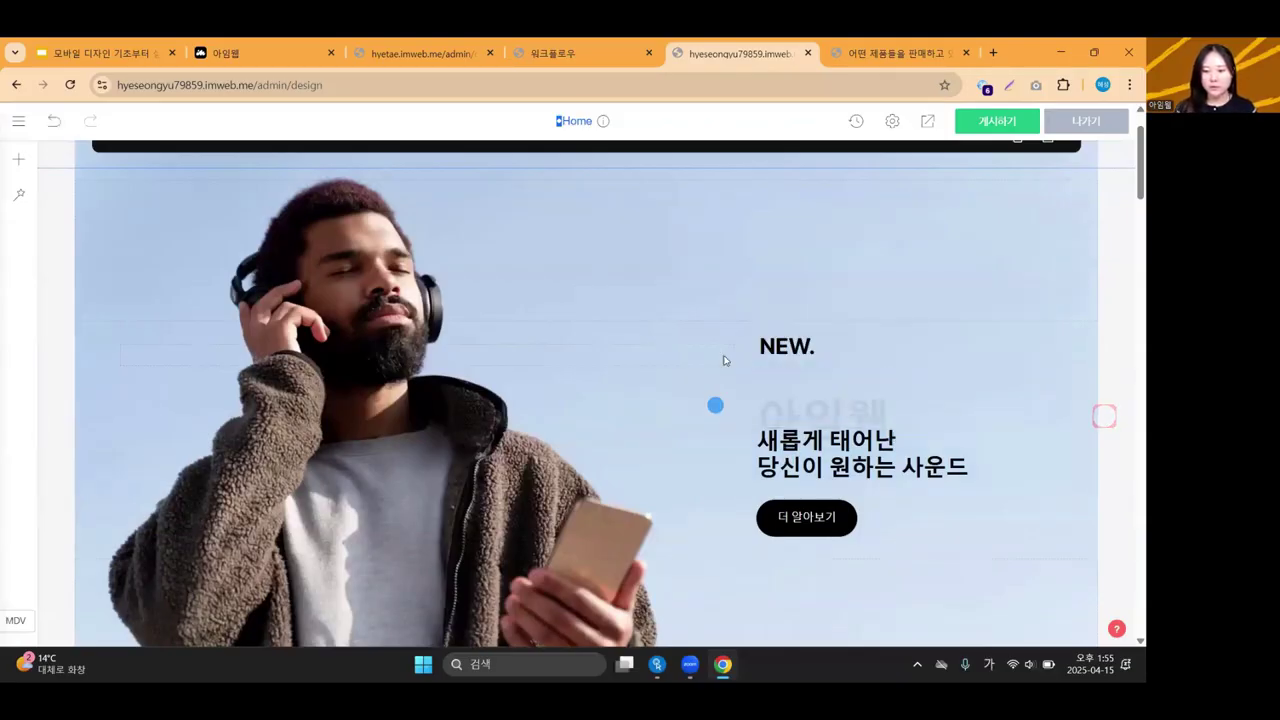
Switch the Home page to mobile design mode and check the title in its main banner section.
scroll(865, 400, "up", 2)
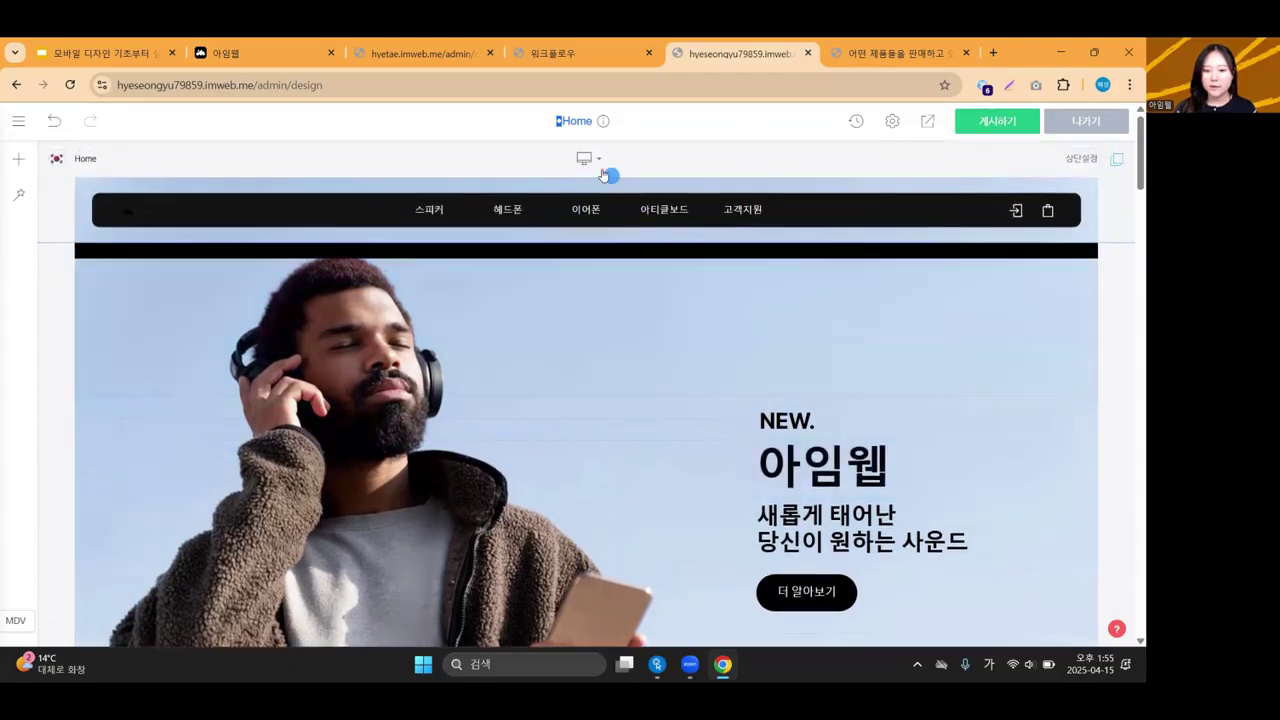
left_click(588, 159)
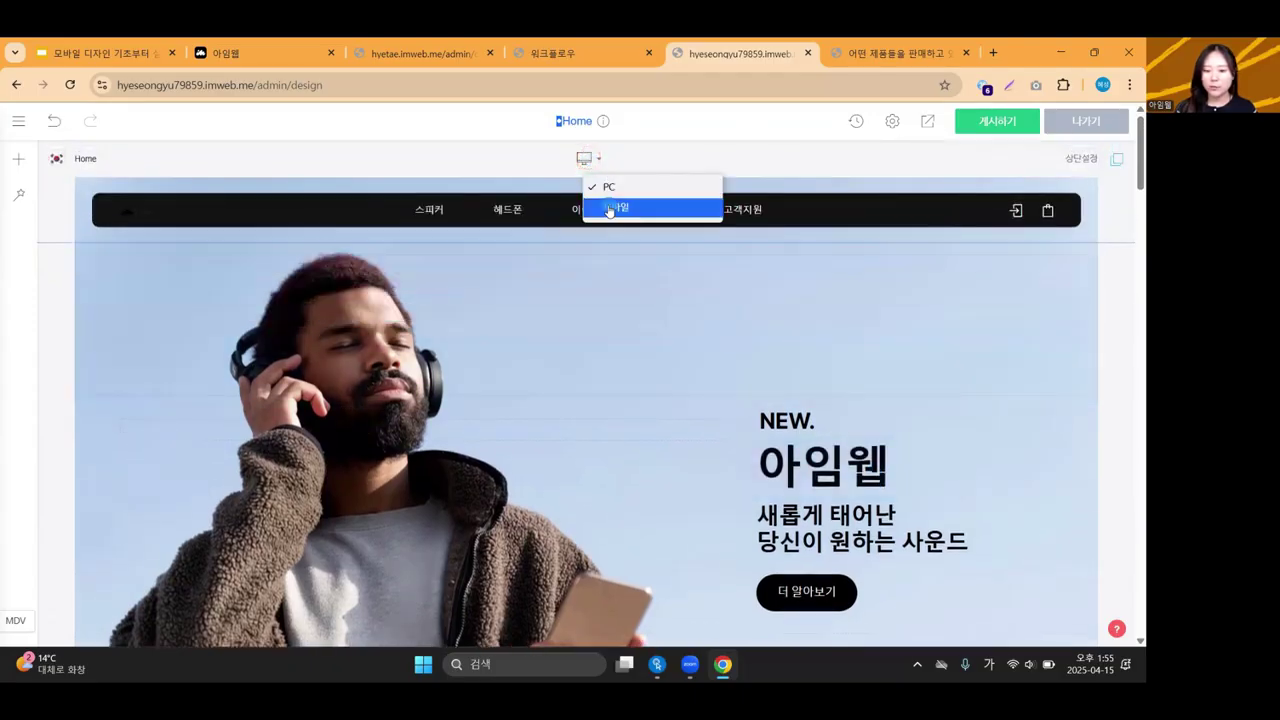
left_click(612, 208)
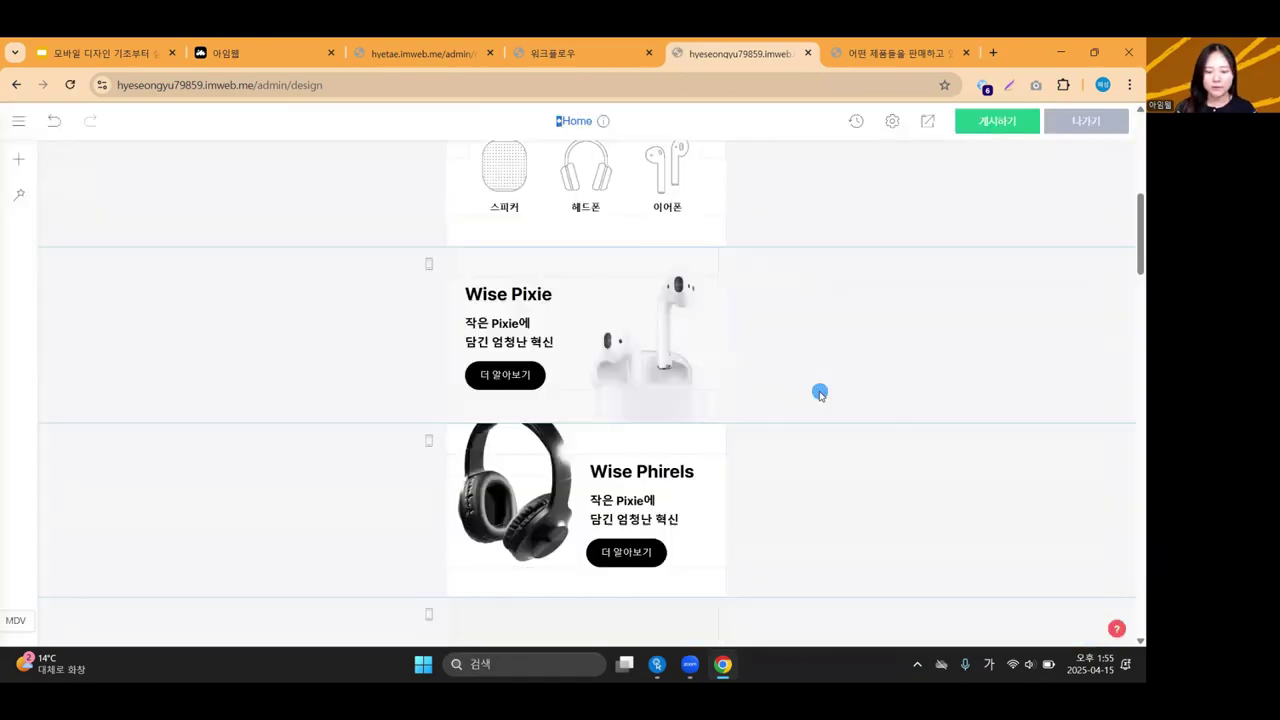
scroll(820, 394, "up", 5)
scroll(820, 394, "up", 2)
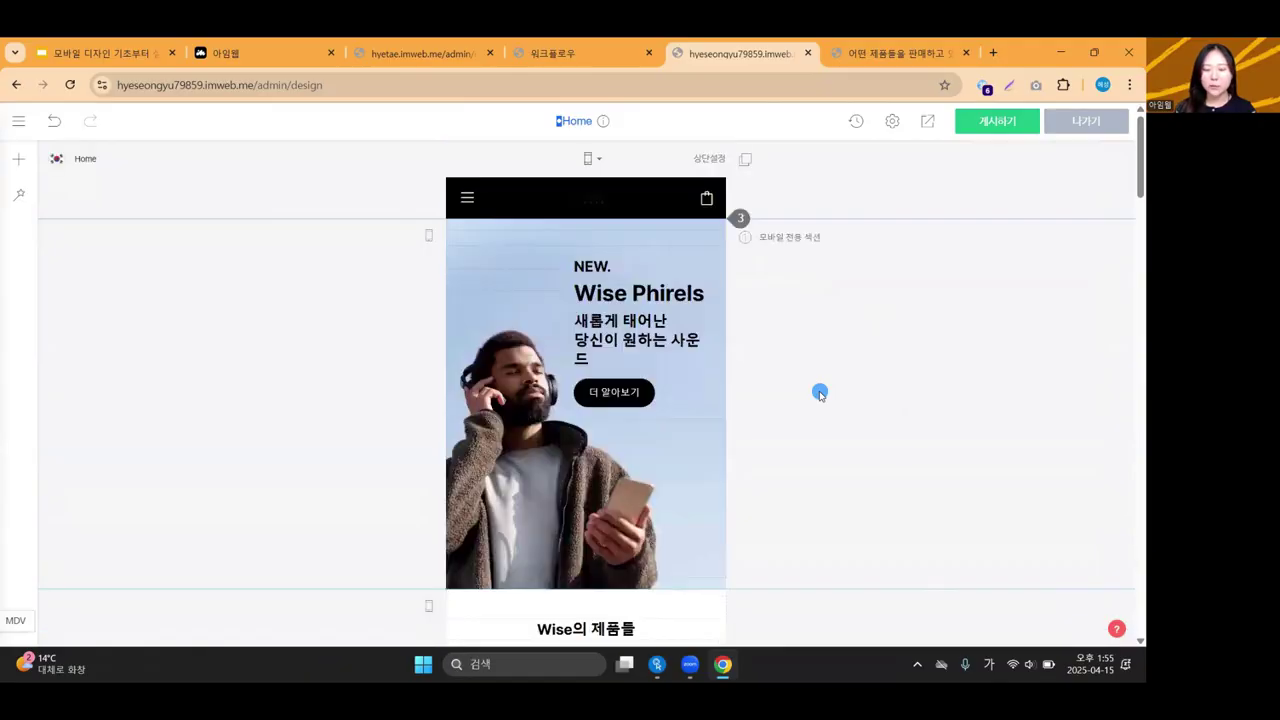
left_click(601, 296)
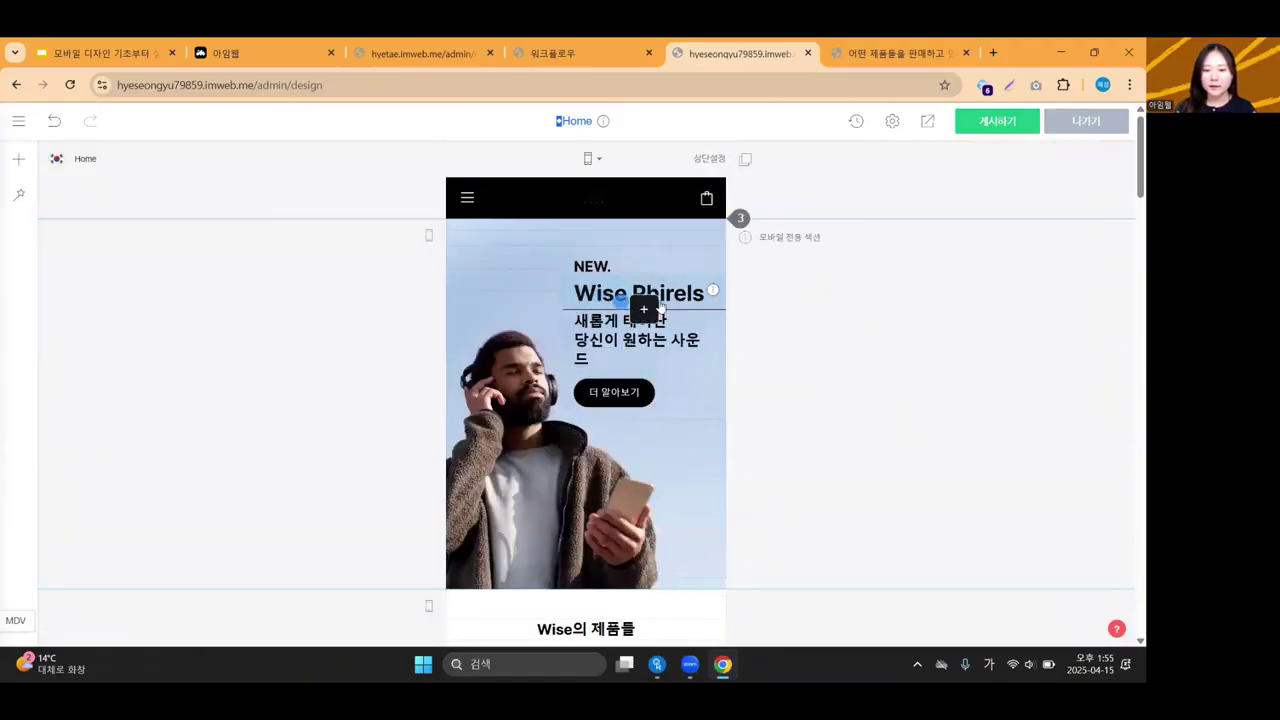
left_click(858, 321)
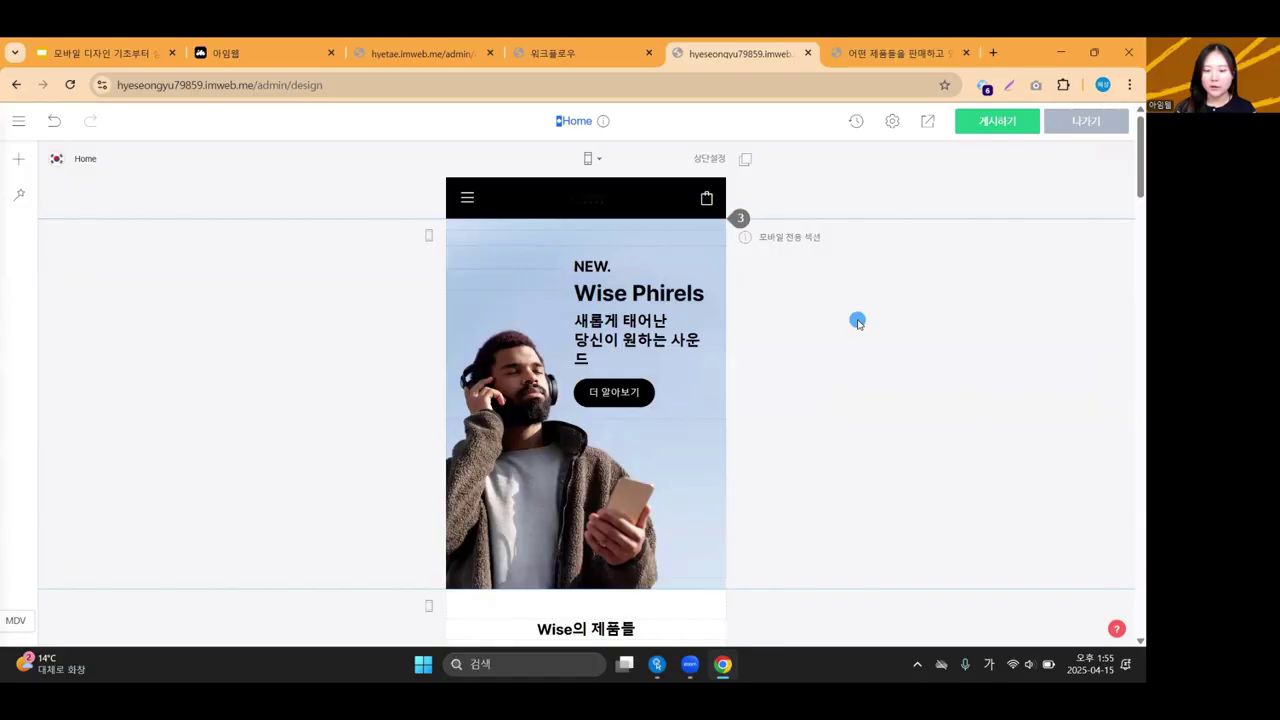
scroll(855, 336, "down", 3)
scroll(850, 340, "up", 2)
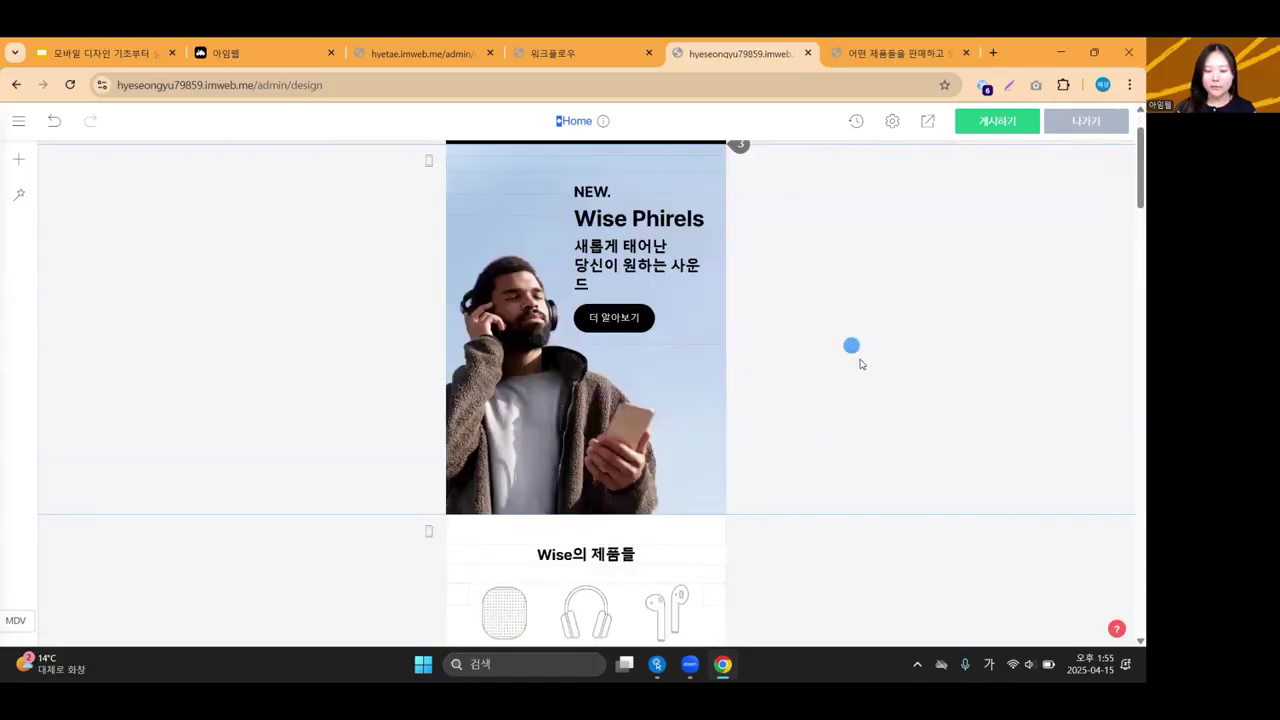
scroll(860, 360, "up", 1)
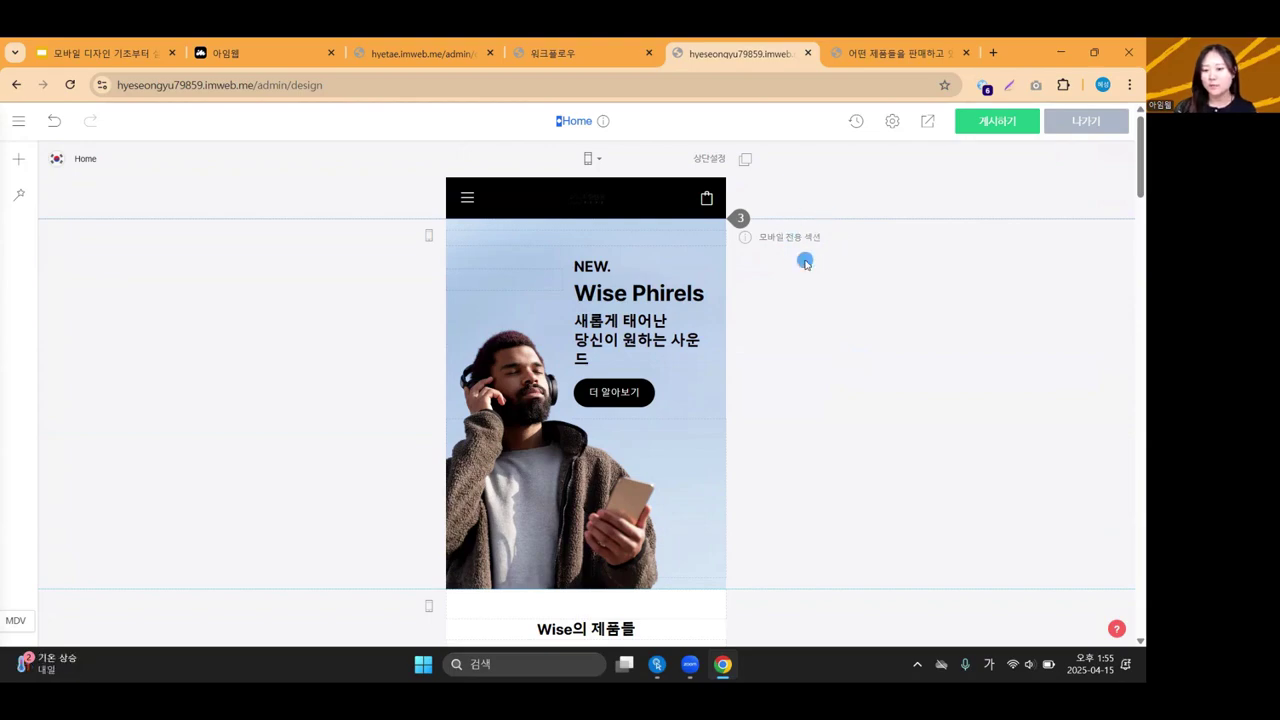
Check the restorable hidden widgets above the mobile-only banner, and replace the banner's Wise Phirels title with 아임웹.
left_click(740, 218)
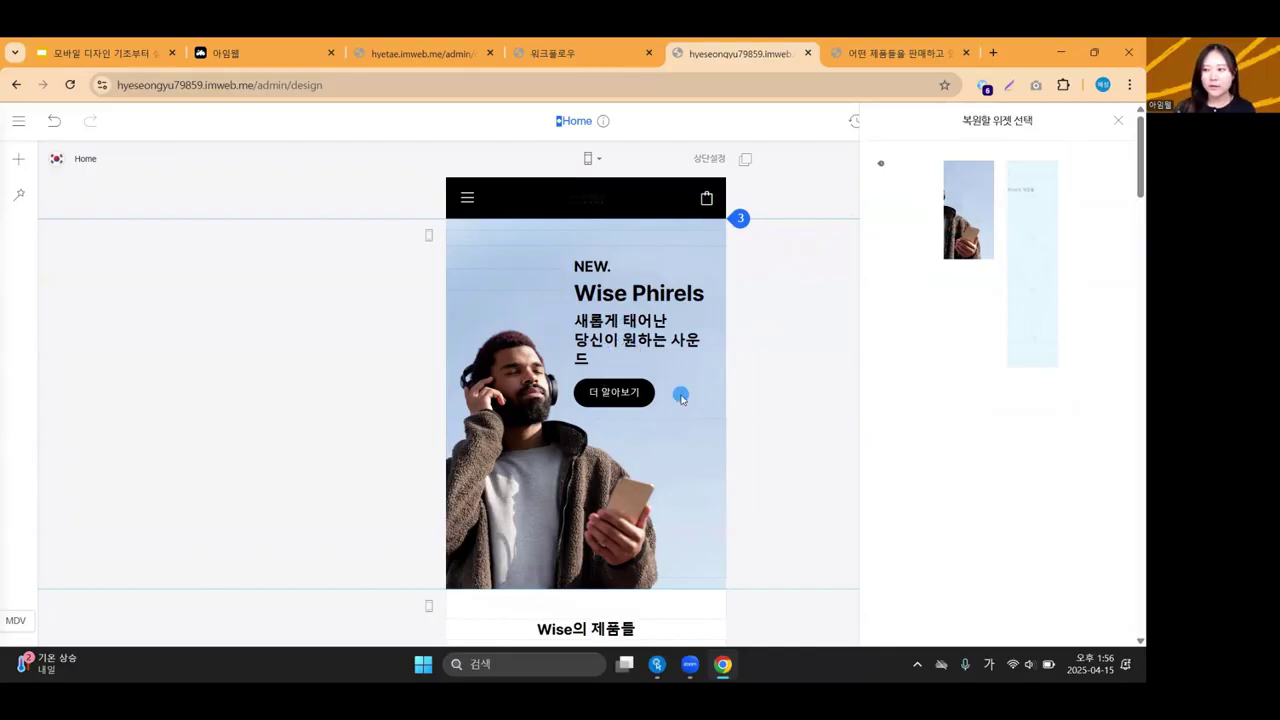
left_click(780, 341)
left_click(660, 296)
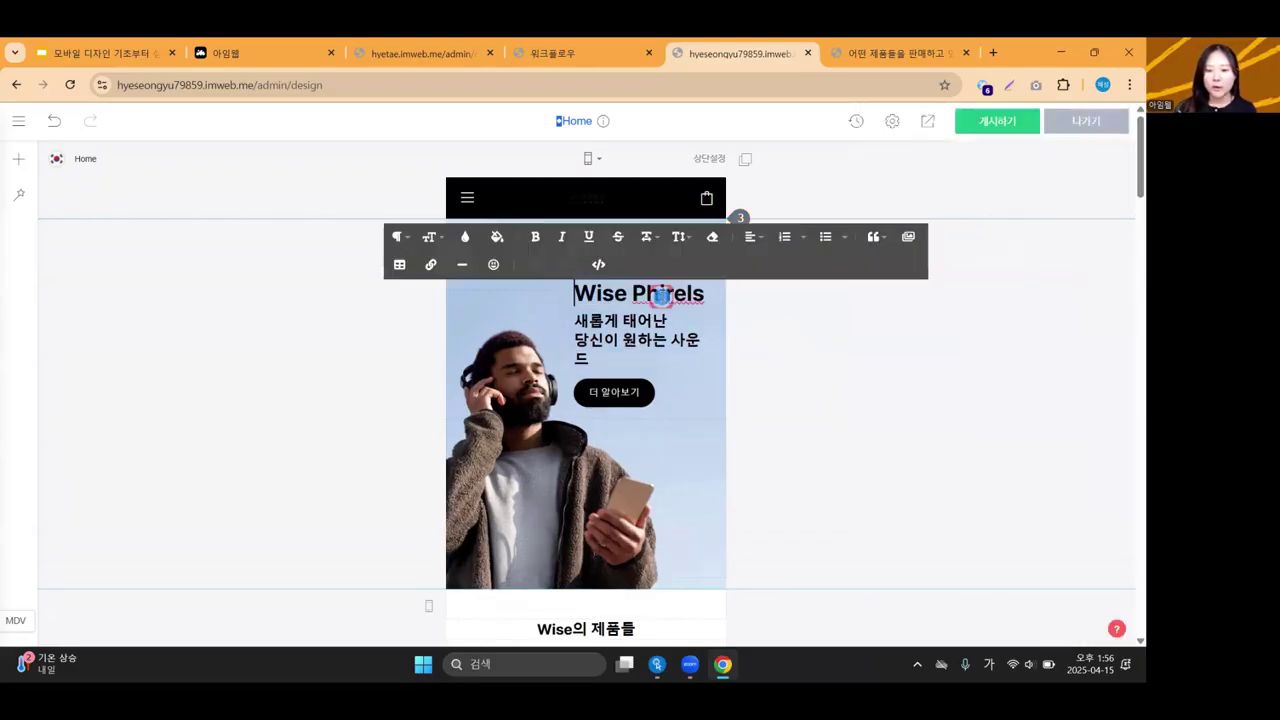
triple_click(660, 296)
type("아임웹")
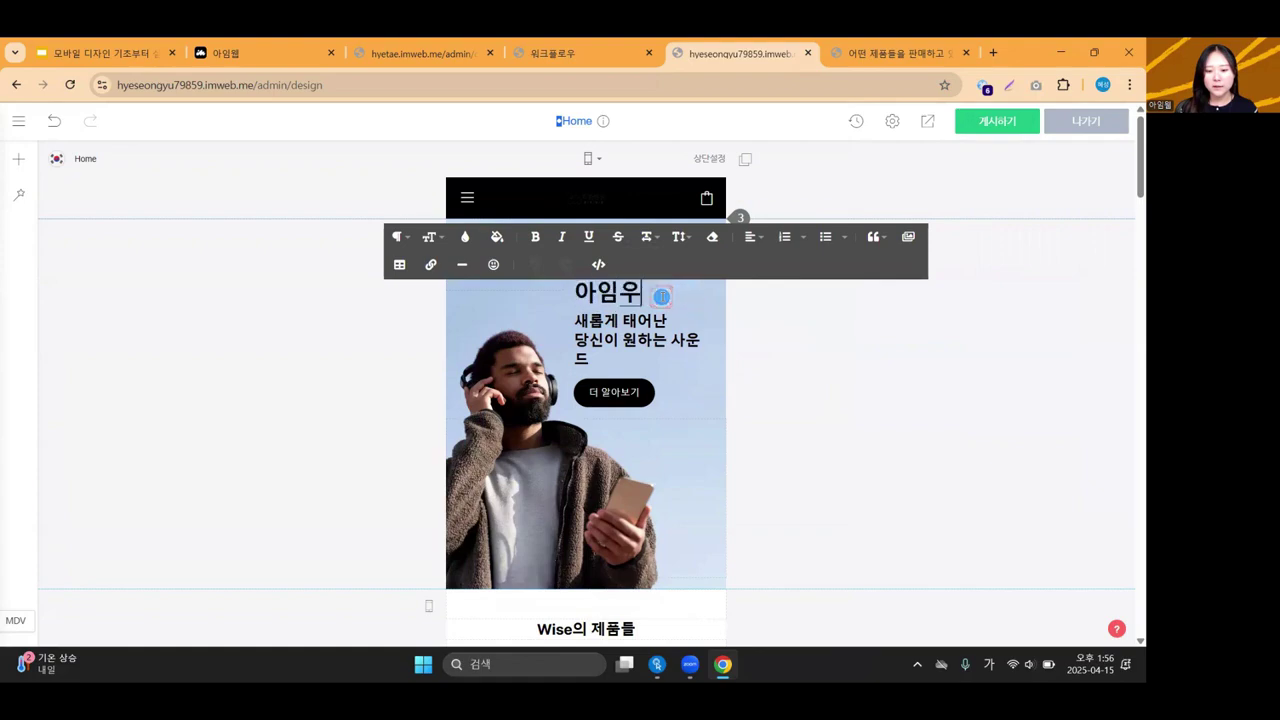
left_click(805, 346)
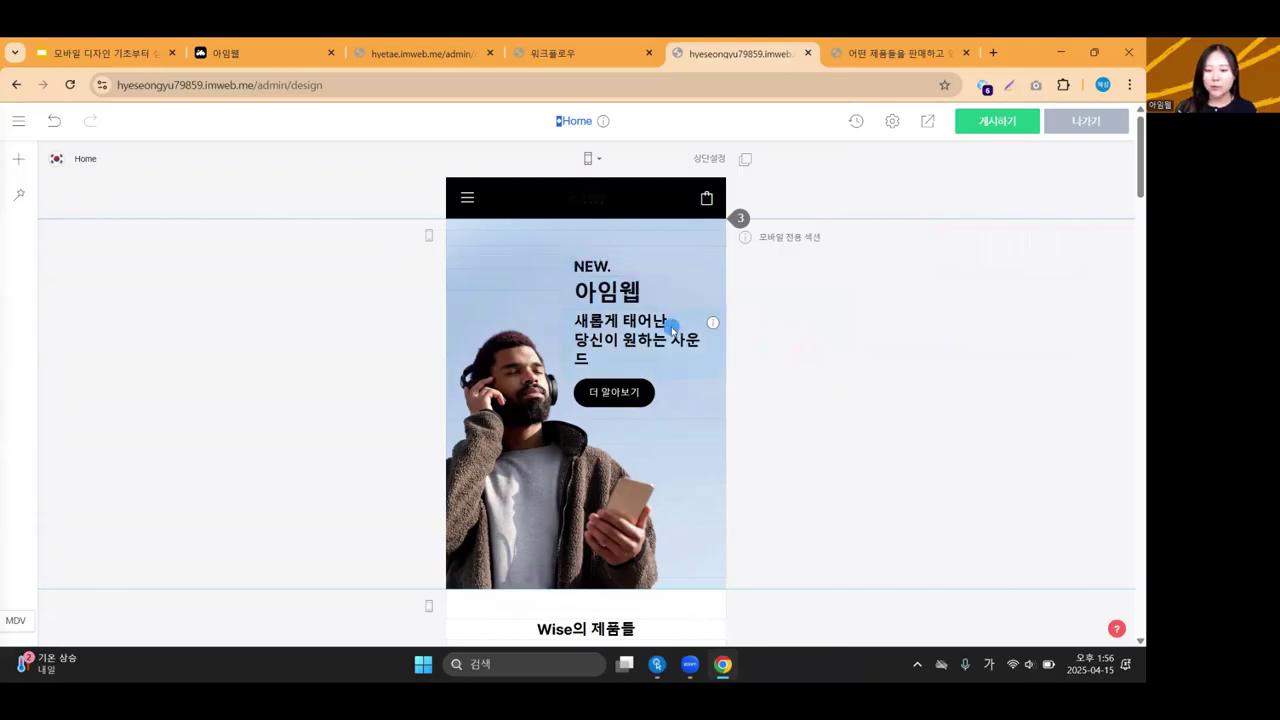
Restore the hidden PC main banner section above the mobile-only banner and close the restore list.
left_click(739, 218)
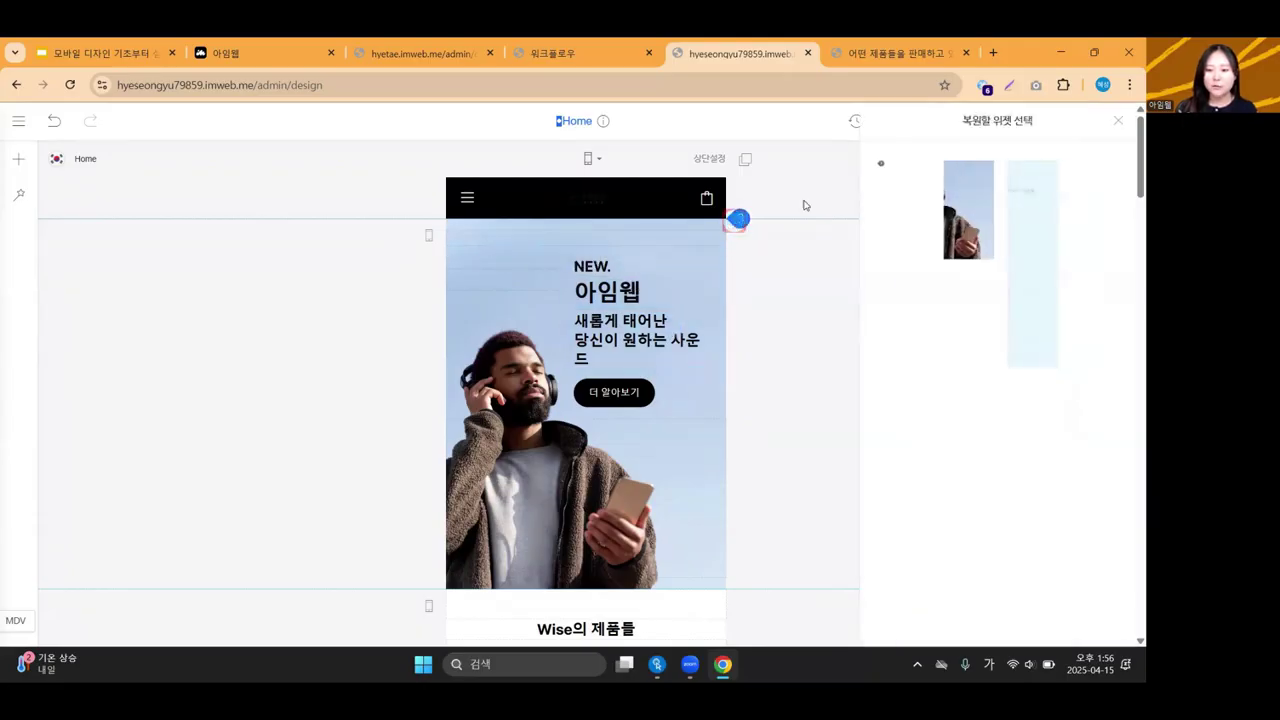
mouse_move(971, 215)
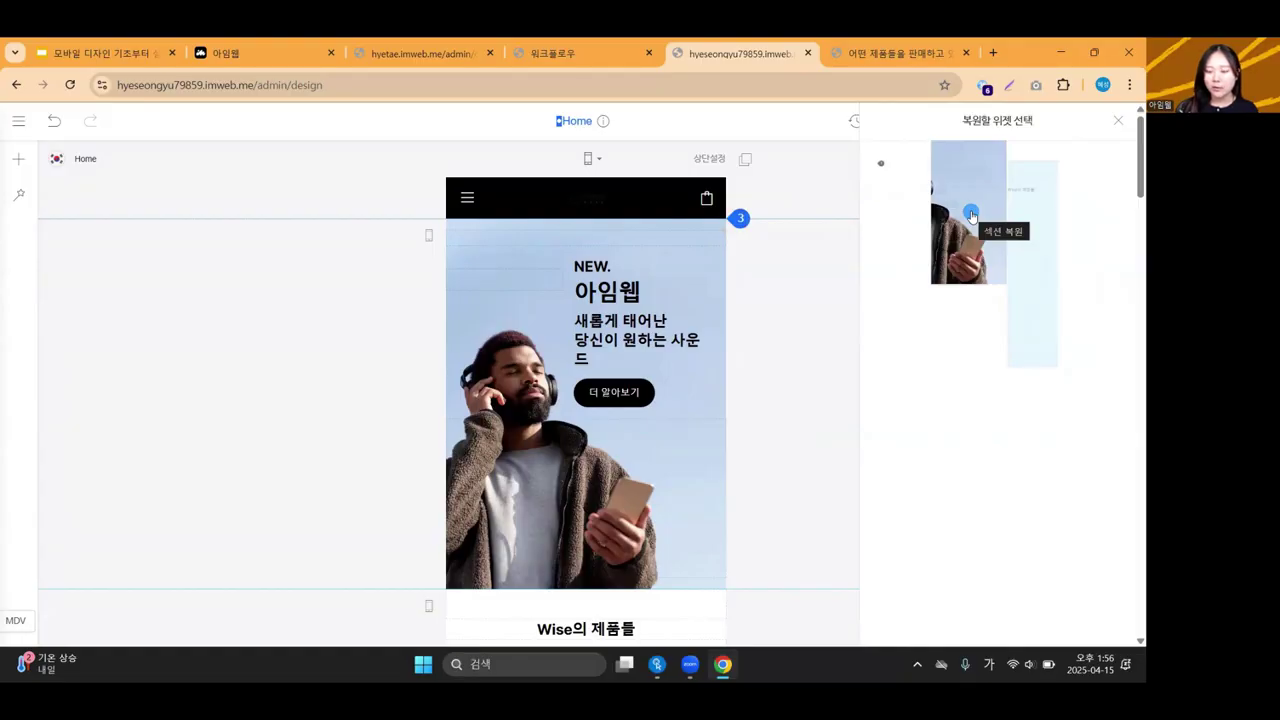
left_click(971, 215)
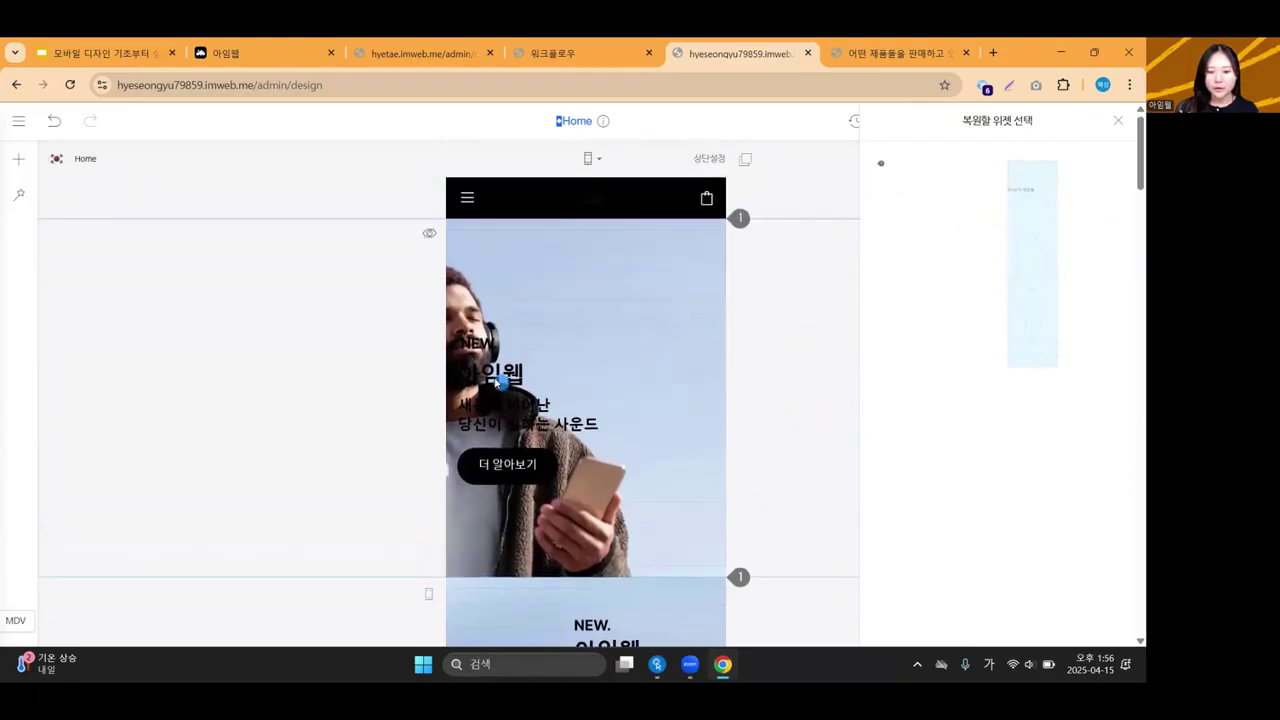
left_click(386, 290)
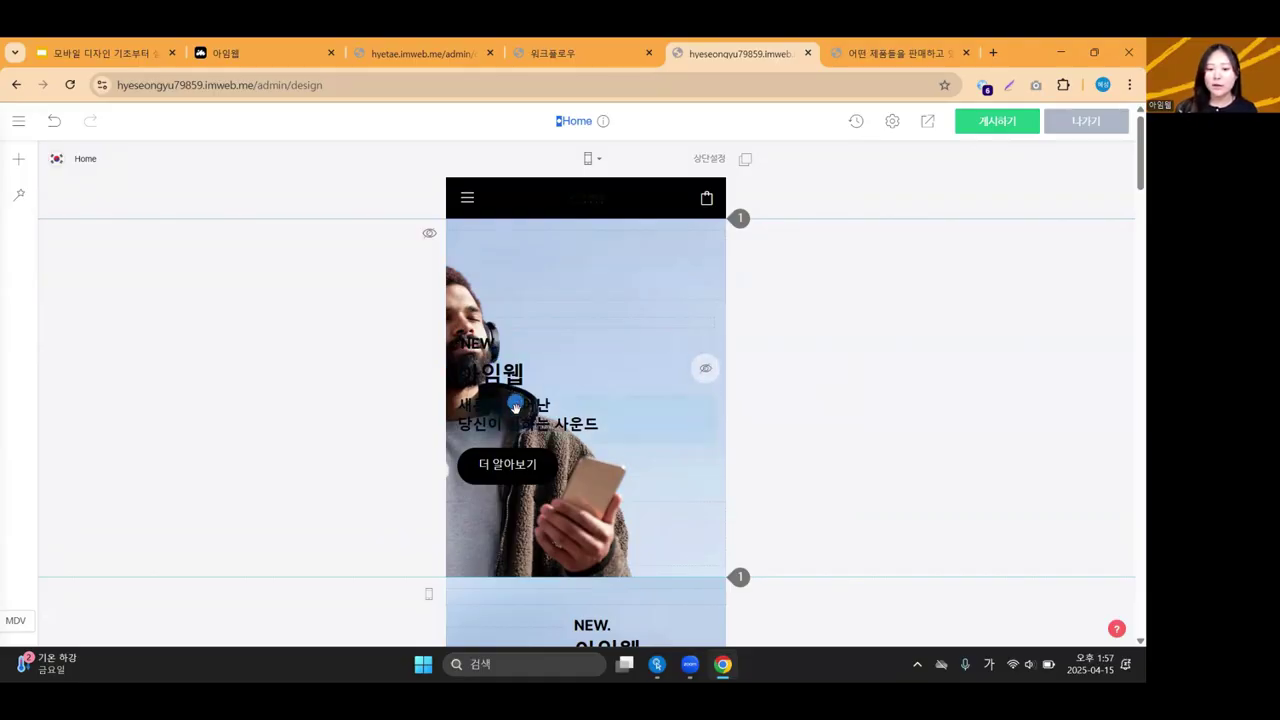
Compare the restored PC banner with the mobile-only banner, and hide the PC banner section again.
scroll(366, 437, "down", 1)
scroll(366, 437, "down", 4)
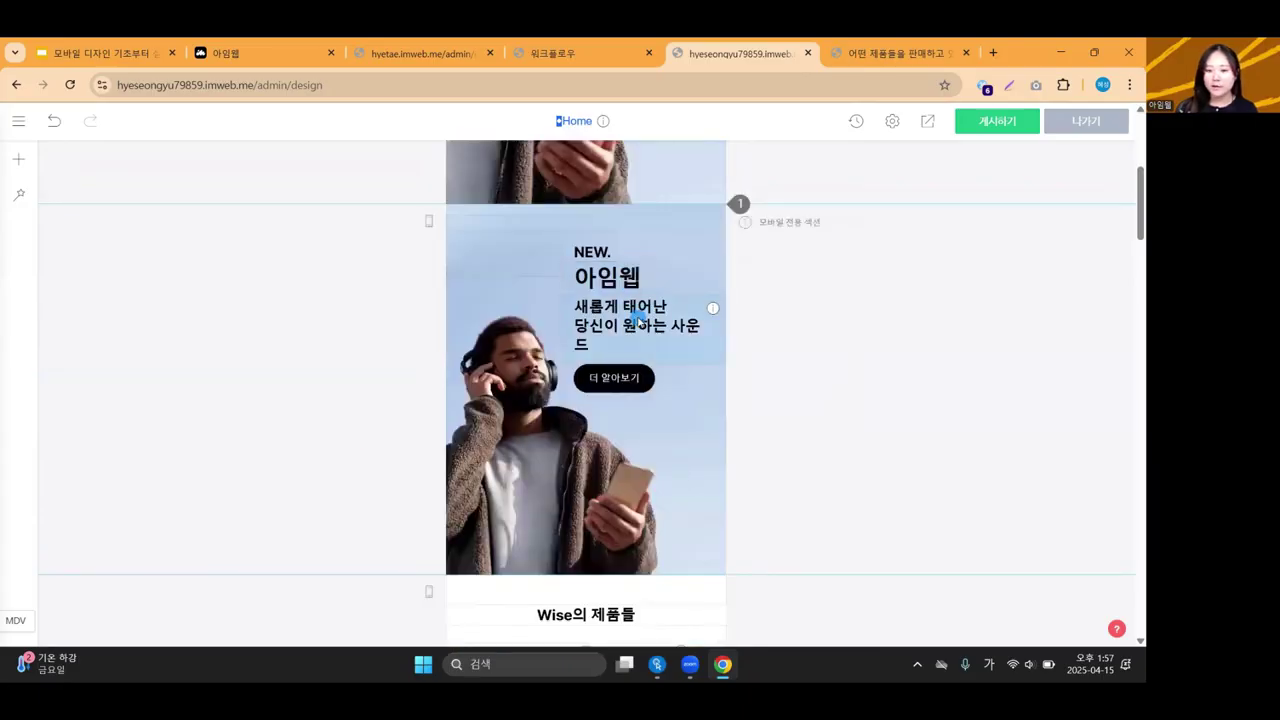
scroll(637, 318, "up", 5)
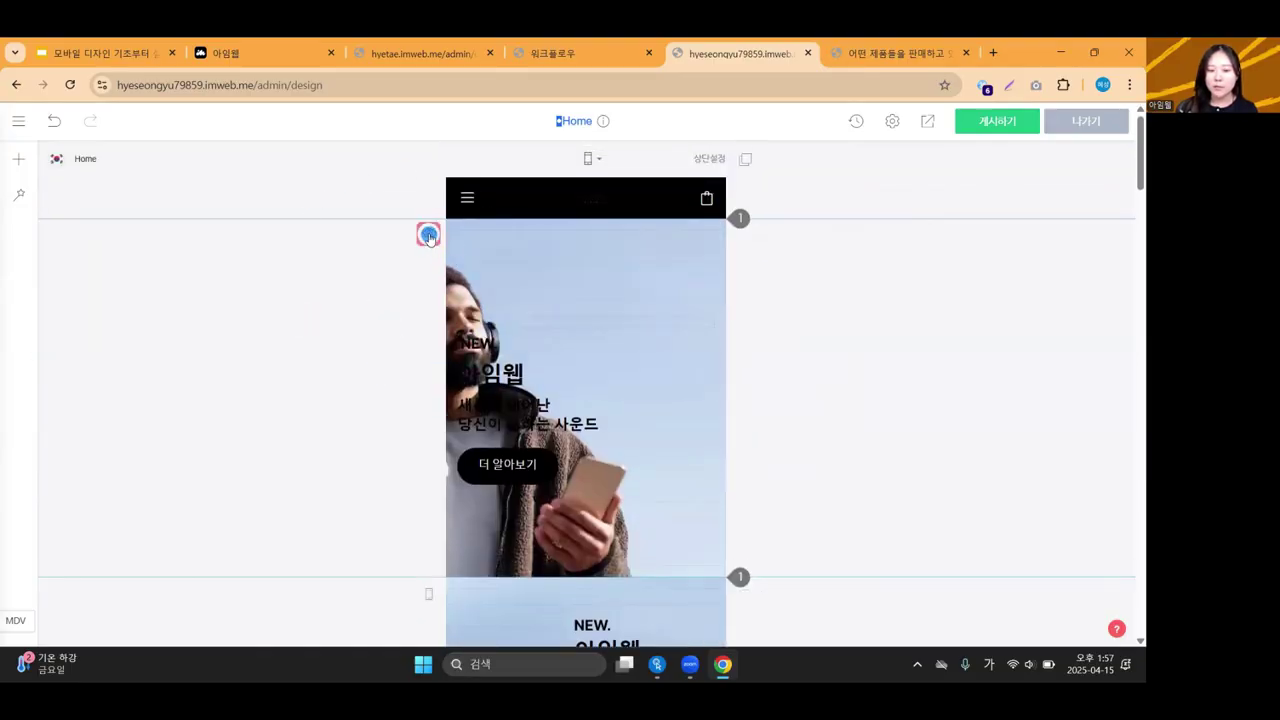
left_click(430, 238)
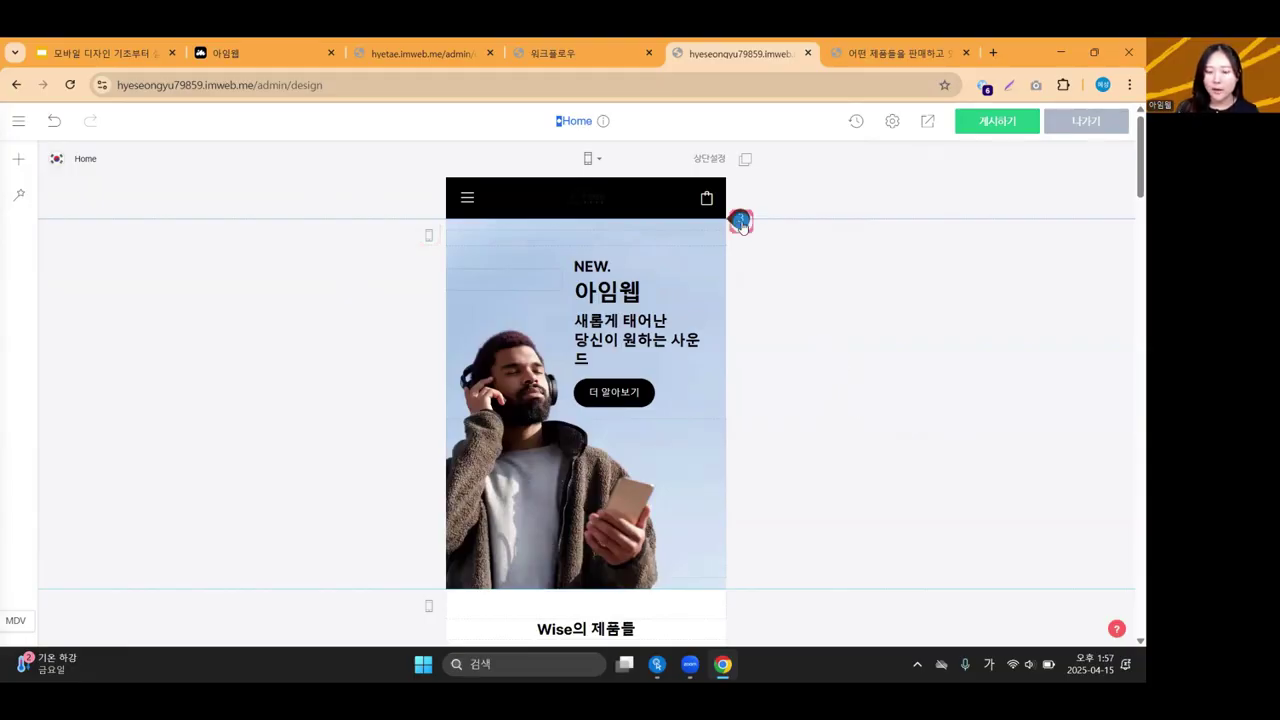
Restore the hidden PC main banner section from the list of hidden widgets again and close the list.
left_click(740, 218)
left_click(1036, 227)
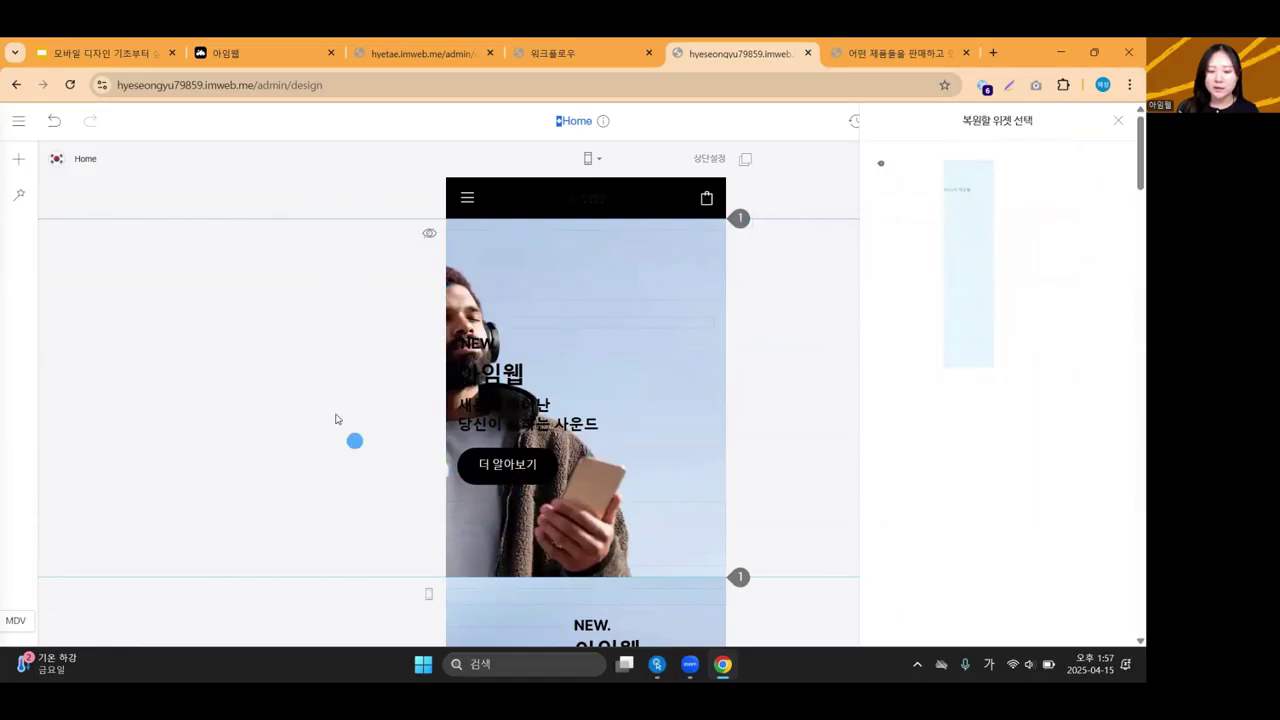
scroll(612, 456, "down", 4)
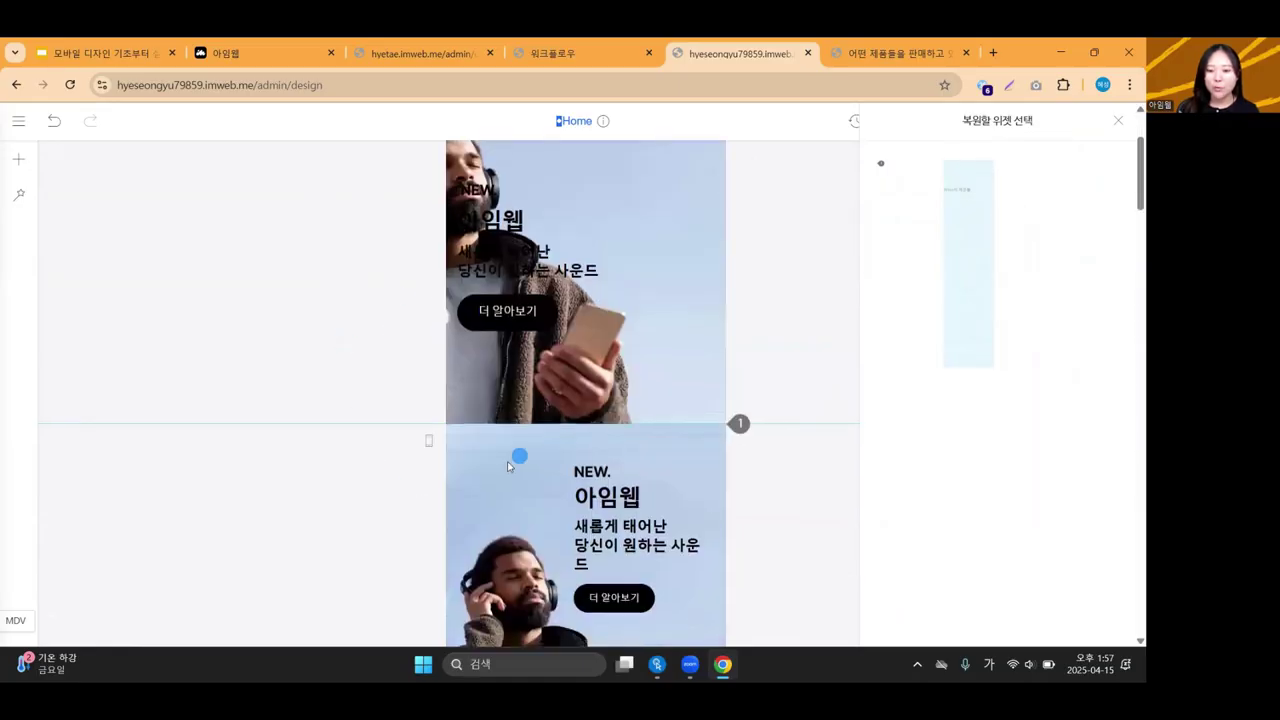
left_click(1118, 120)
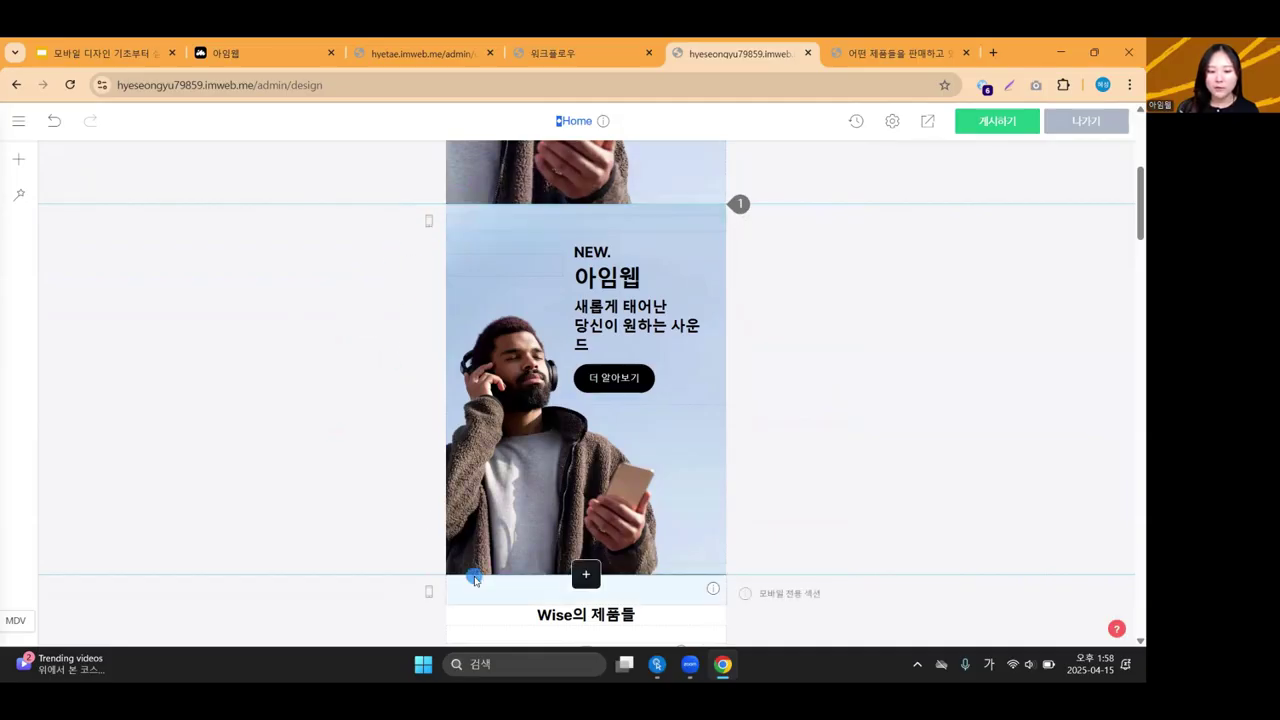
Delete the mobile-only main banner section below the restored PC banner and check the top of the Home page.
right_click(366, 337)
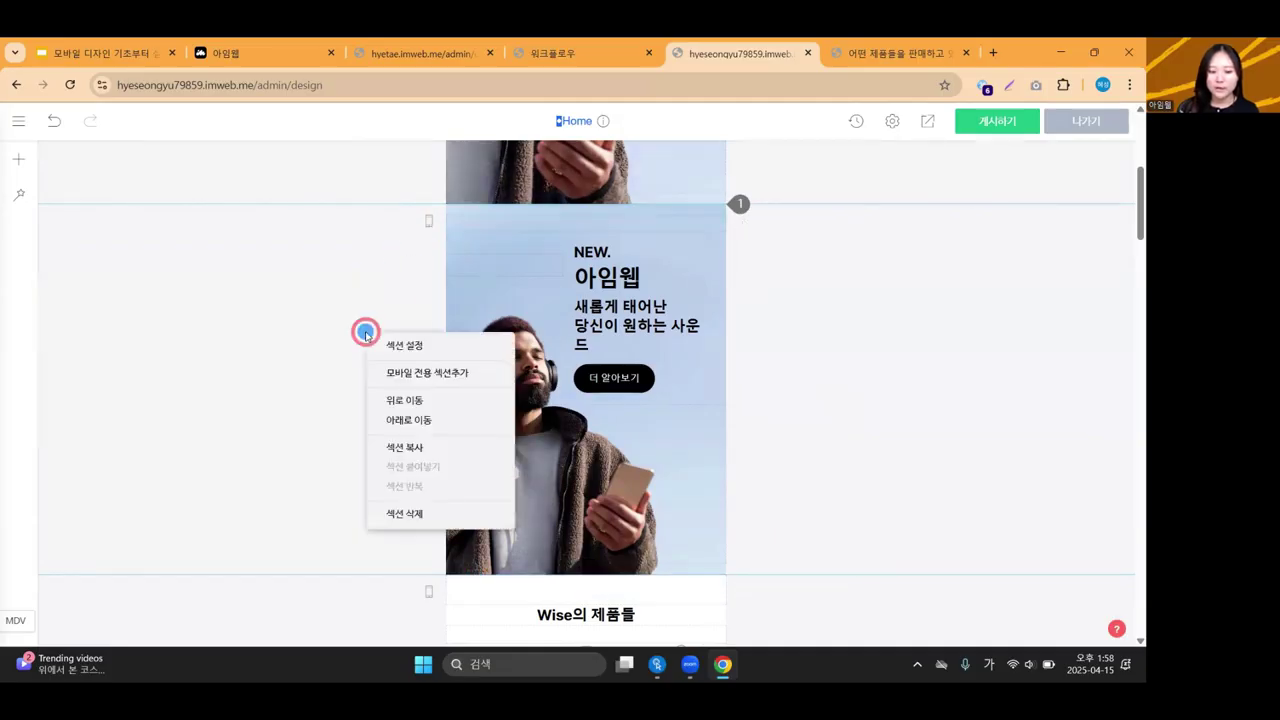
left_click(414, 514)
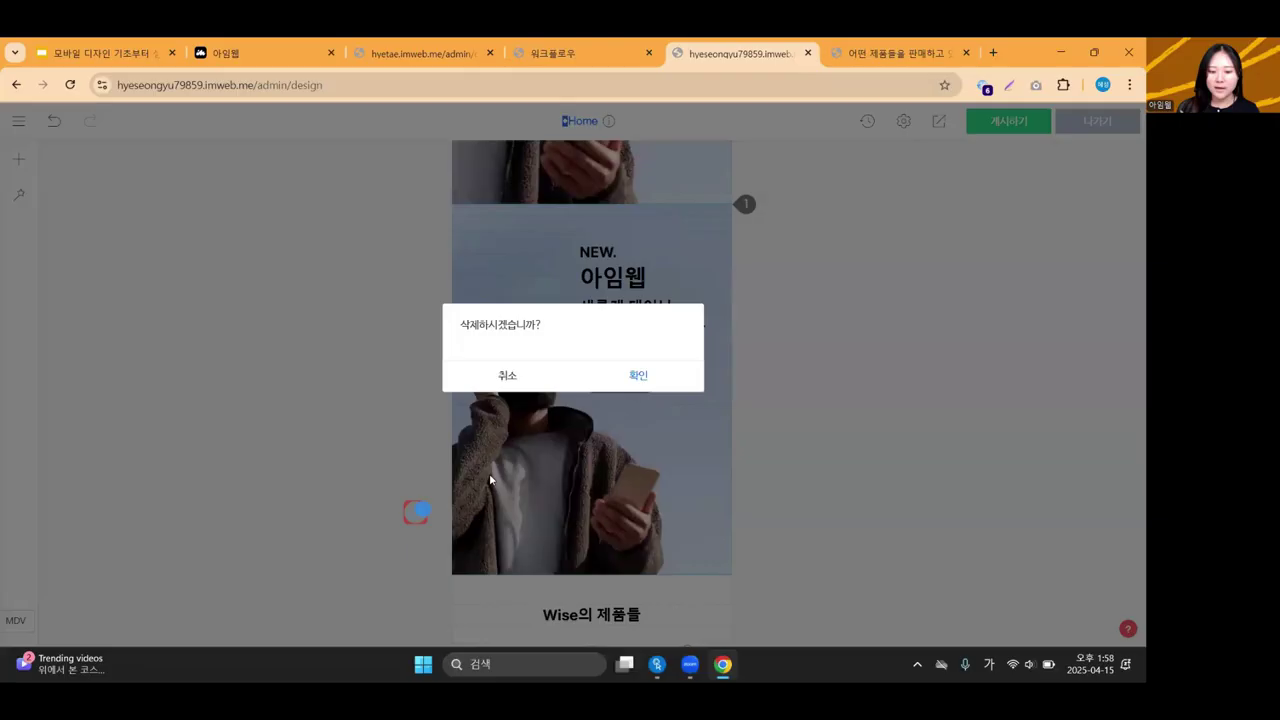
left_click(630, 379)
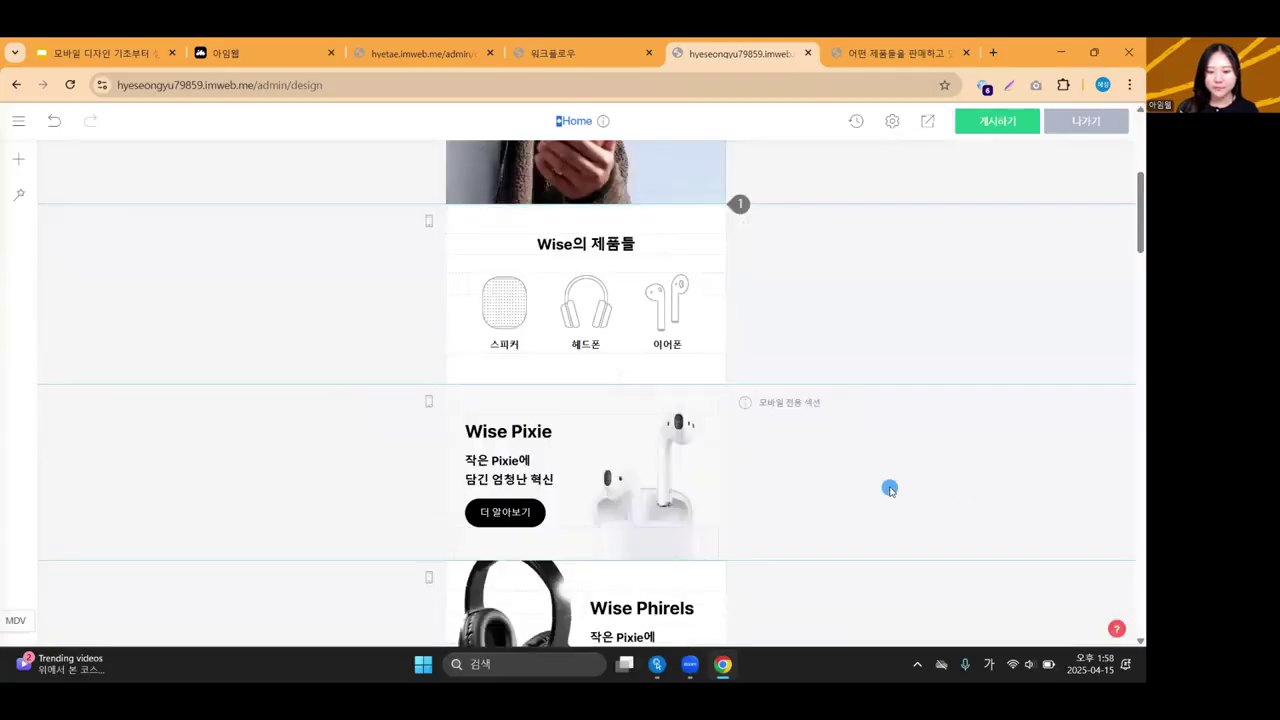
scroll(888, 489, "up", 3)
scroll(888, 487, "down", 1)
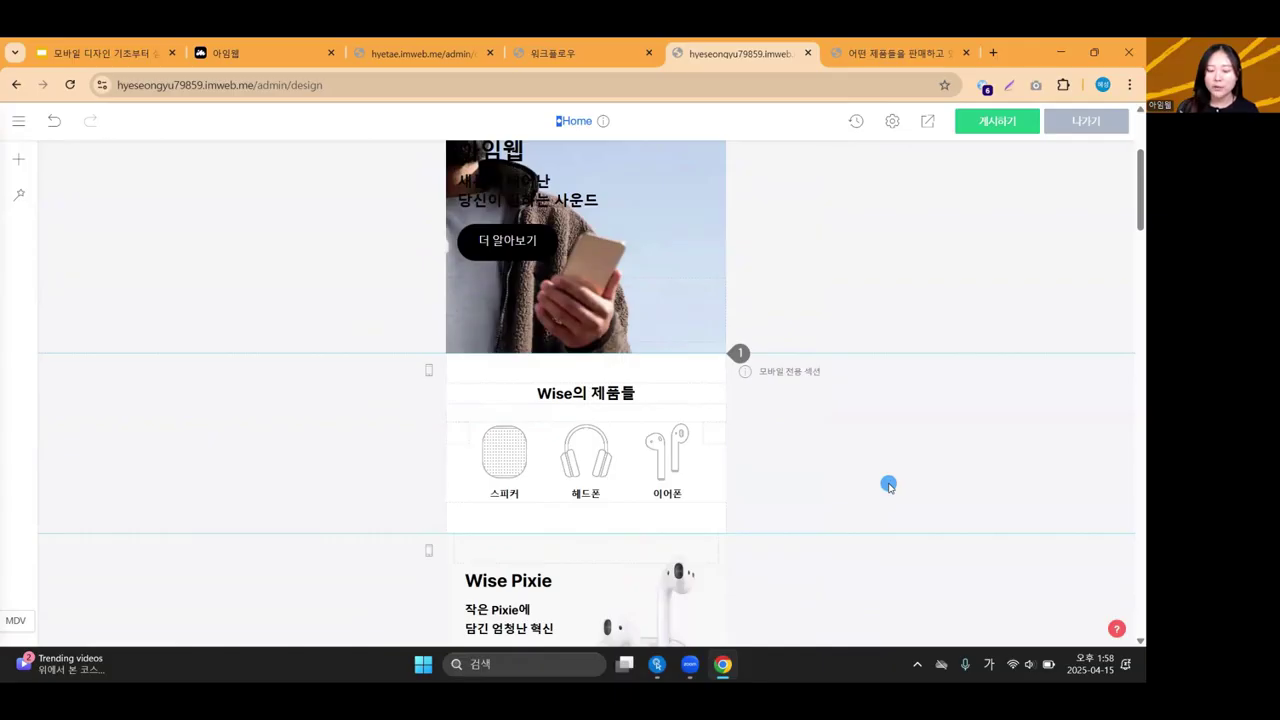
scroll(888, 485, "up", 3)
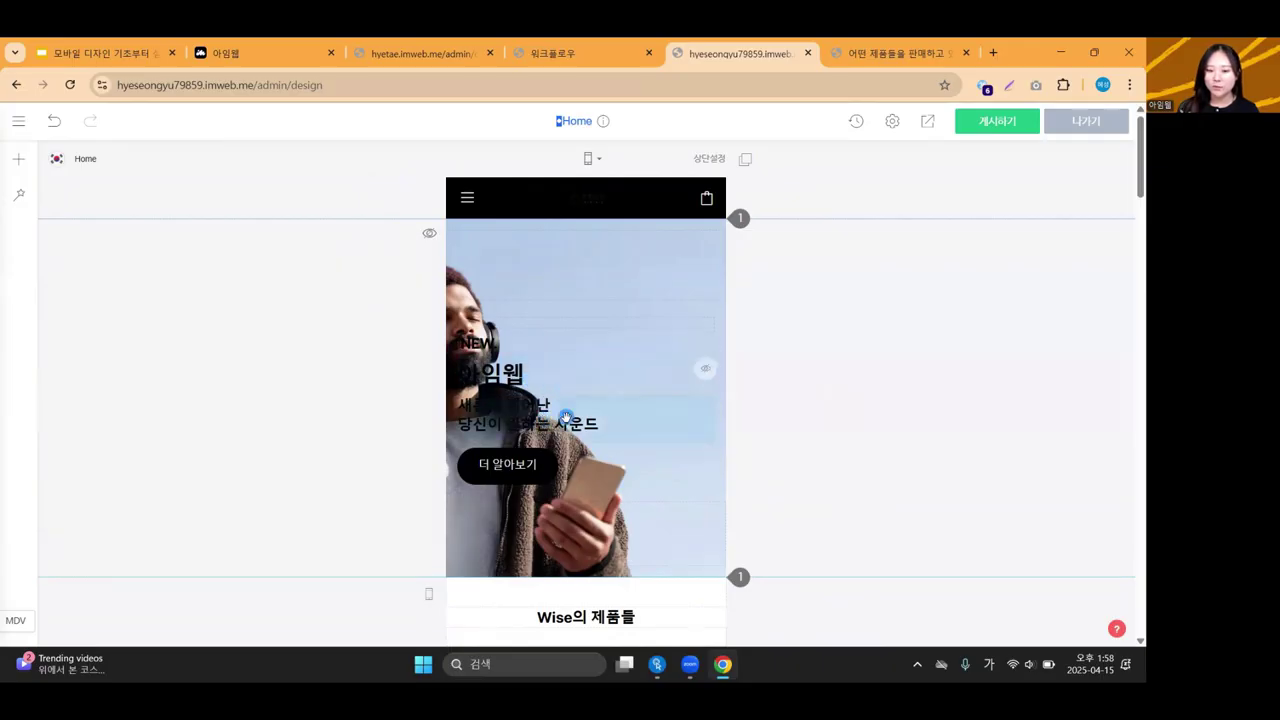
Switch to the Google Slides presentation and reveal all points and images on the 모바일 디자인의 특징 slide.
left_click(100, 53)
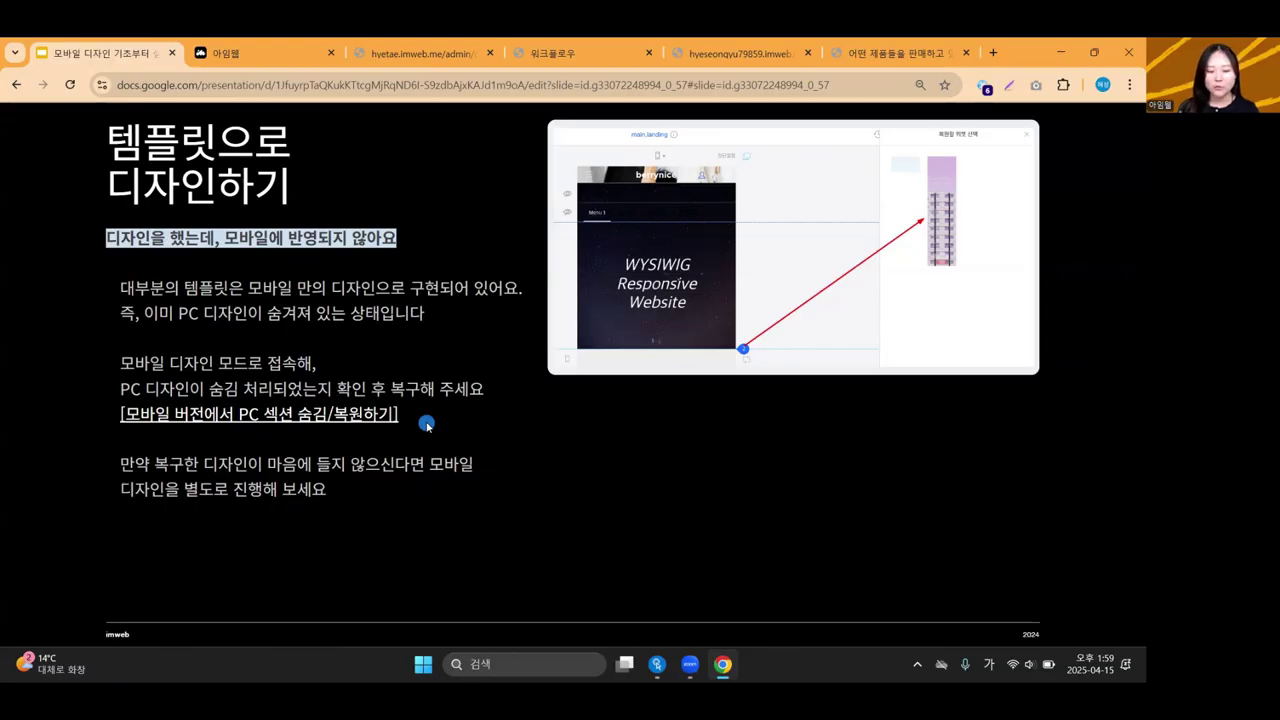
key("Right")
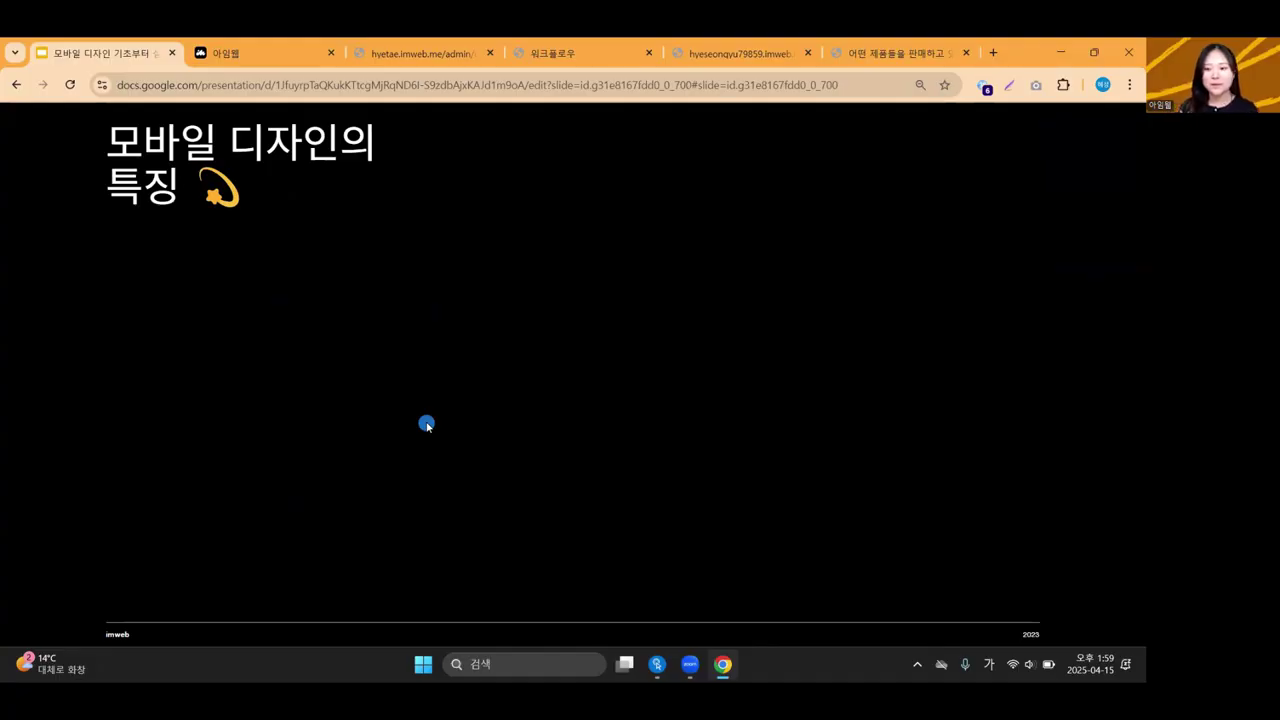
key("Right")
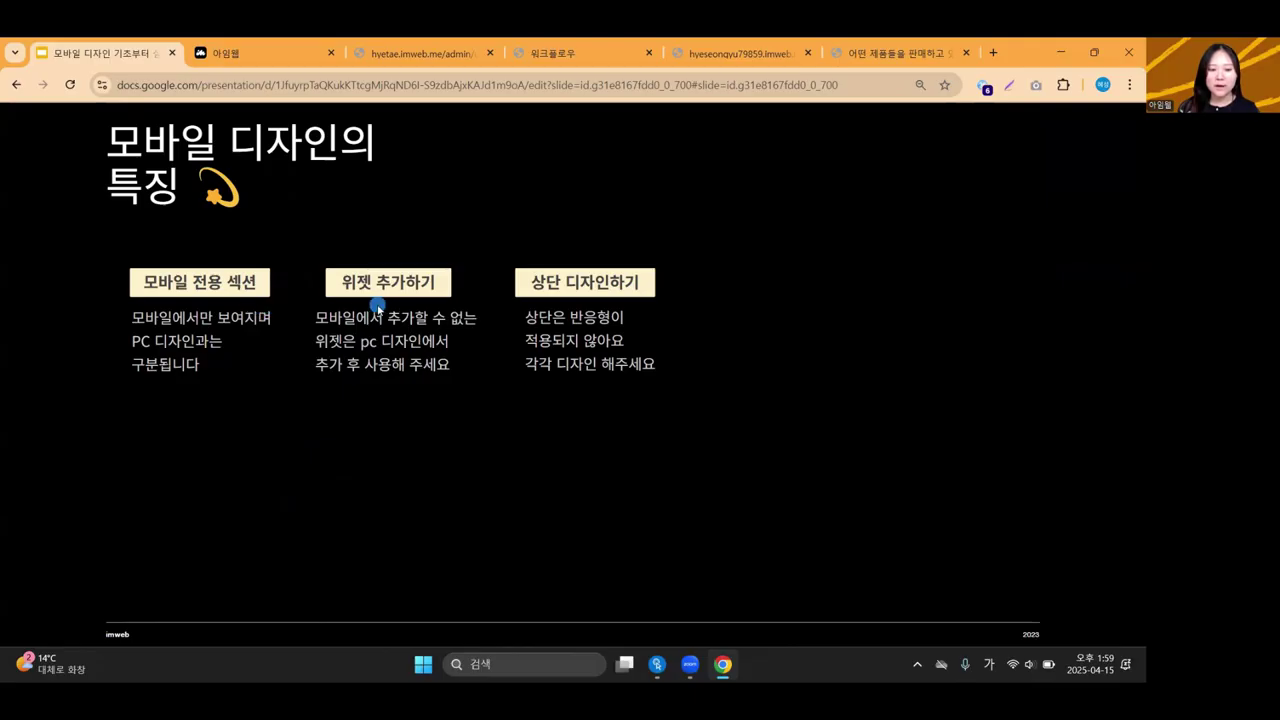
left_click(443, 287)
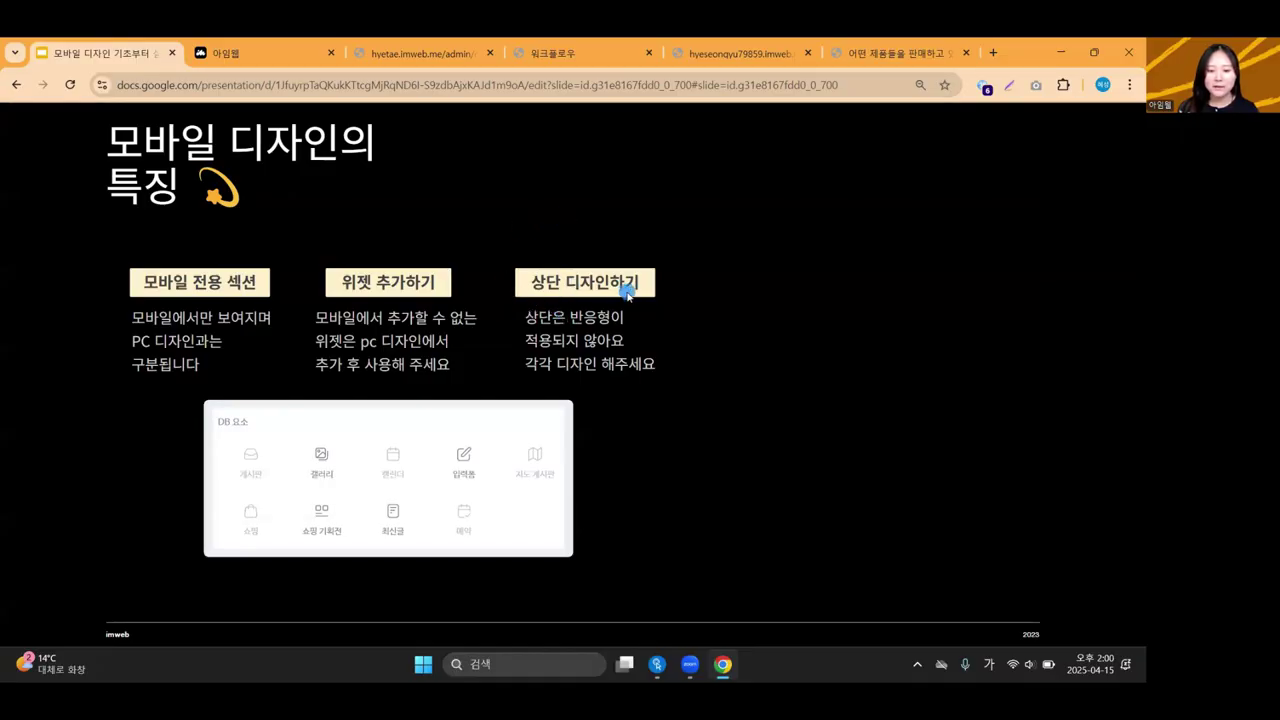
left_click(757, 297)
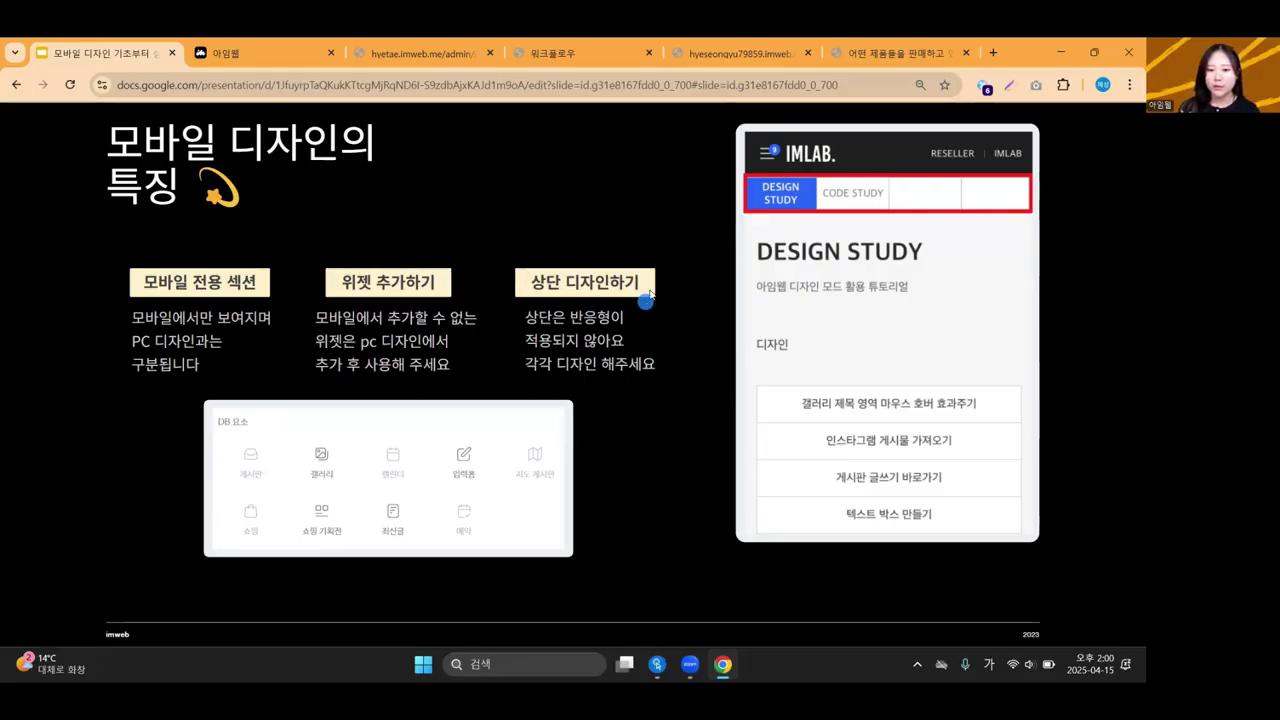
View the sample site's header on PC and in the 게시판 page's mobile editor, and return to the slides to show the closing imweb slide.
key("ctrl+4")
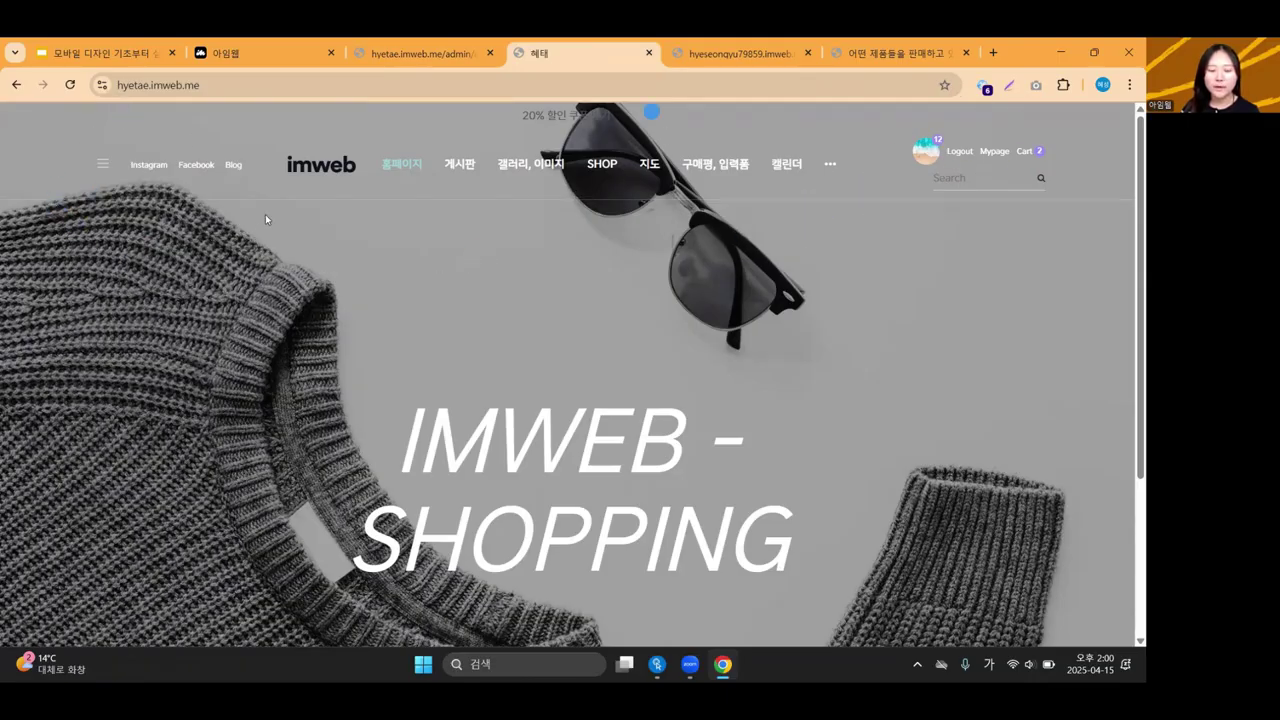
left_click(455, 52)
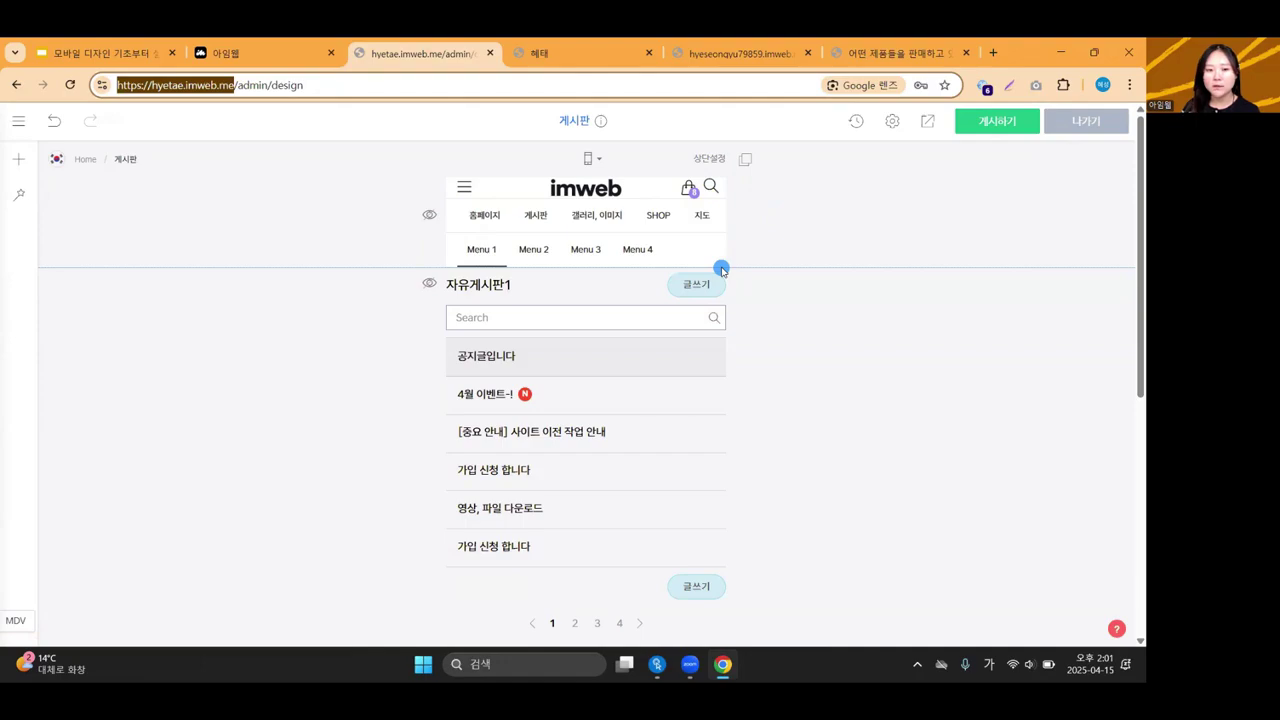
left_click(143, 55)
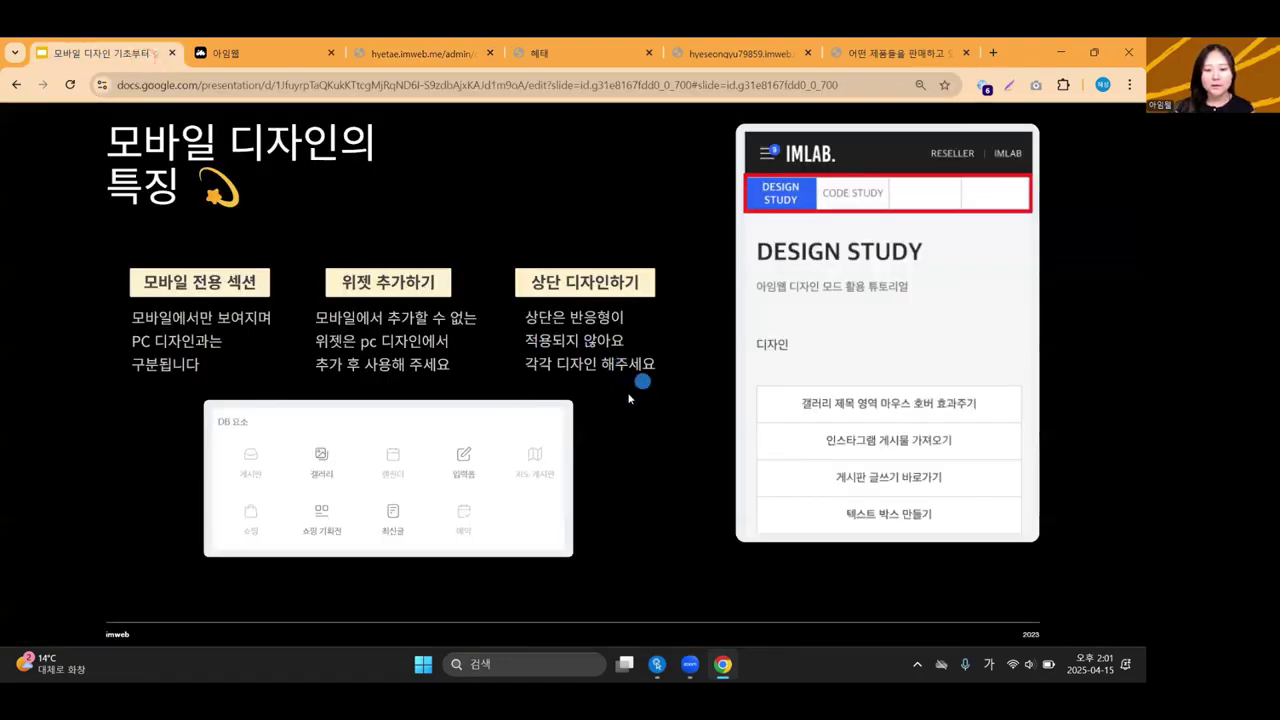
key("Right")
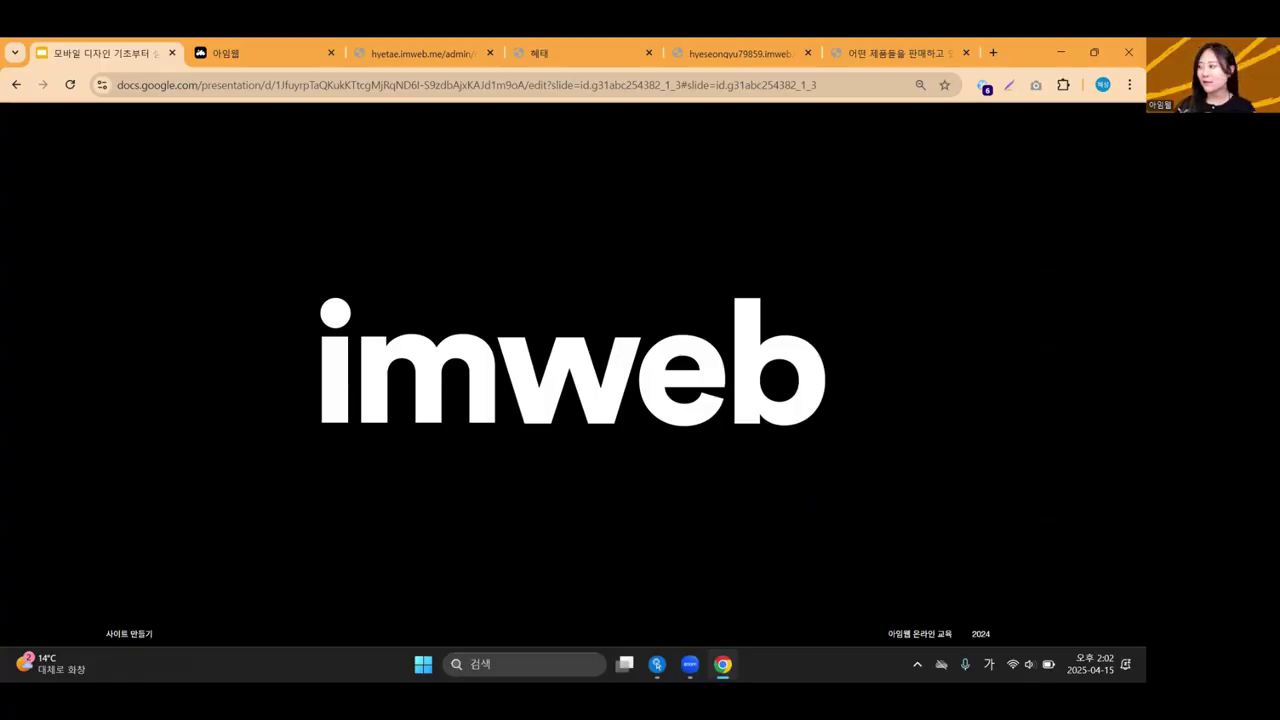
key("alt+Tab")
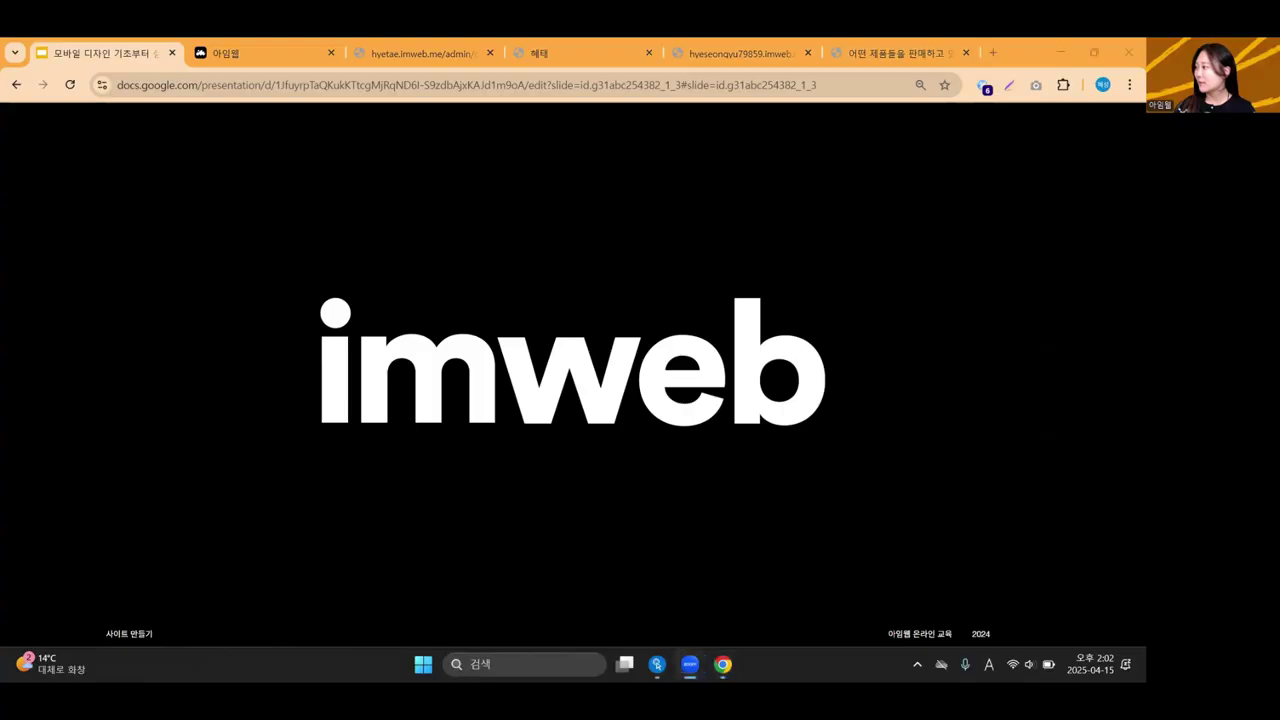